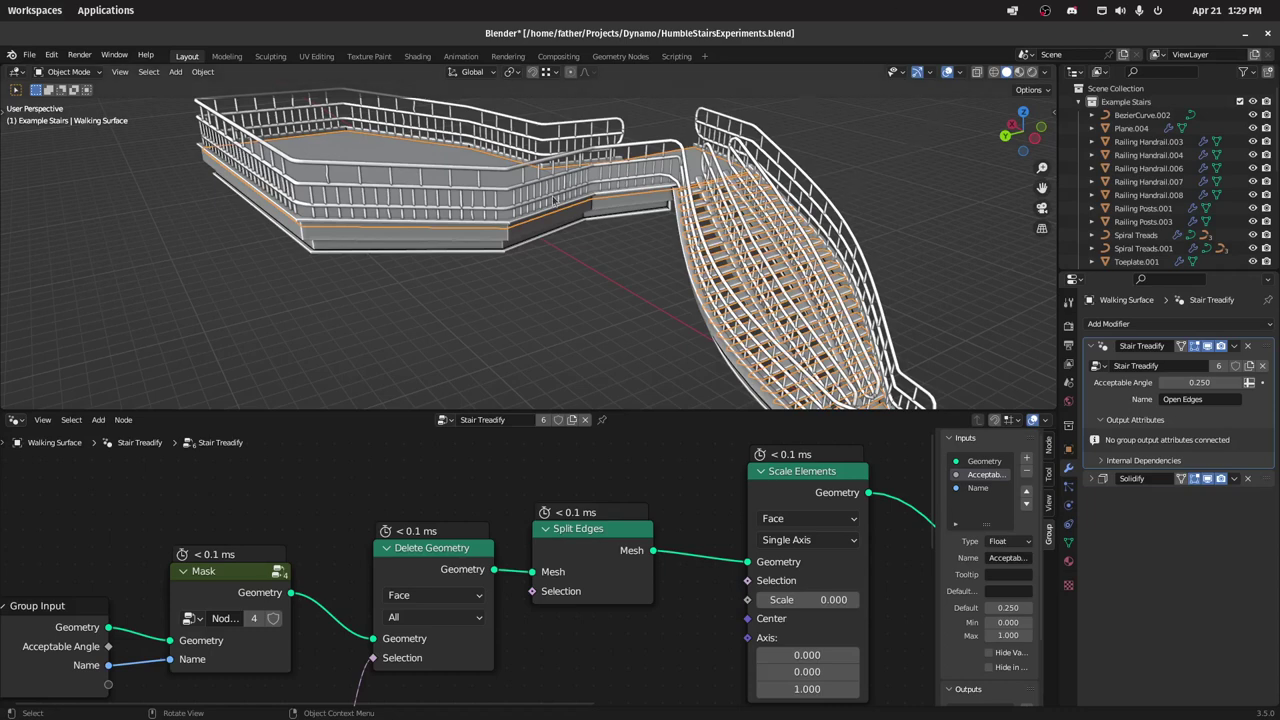
Step: Examine the Stair Treadify node tree of the Walking Surface, focusing on the Less Than direction comparison and its Normal input
mouse_move(573, 262)
middle_mouse_down()
mouse_move(496, 228)
mouse_move(505, 238)
mouse_move(440, 232)
mouse_move(571, 242)
middle_mouse_up()
scroll(571, 242, "up", 4)
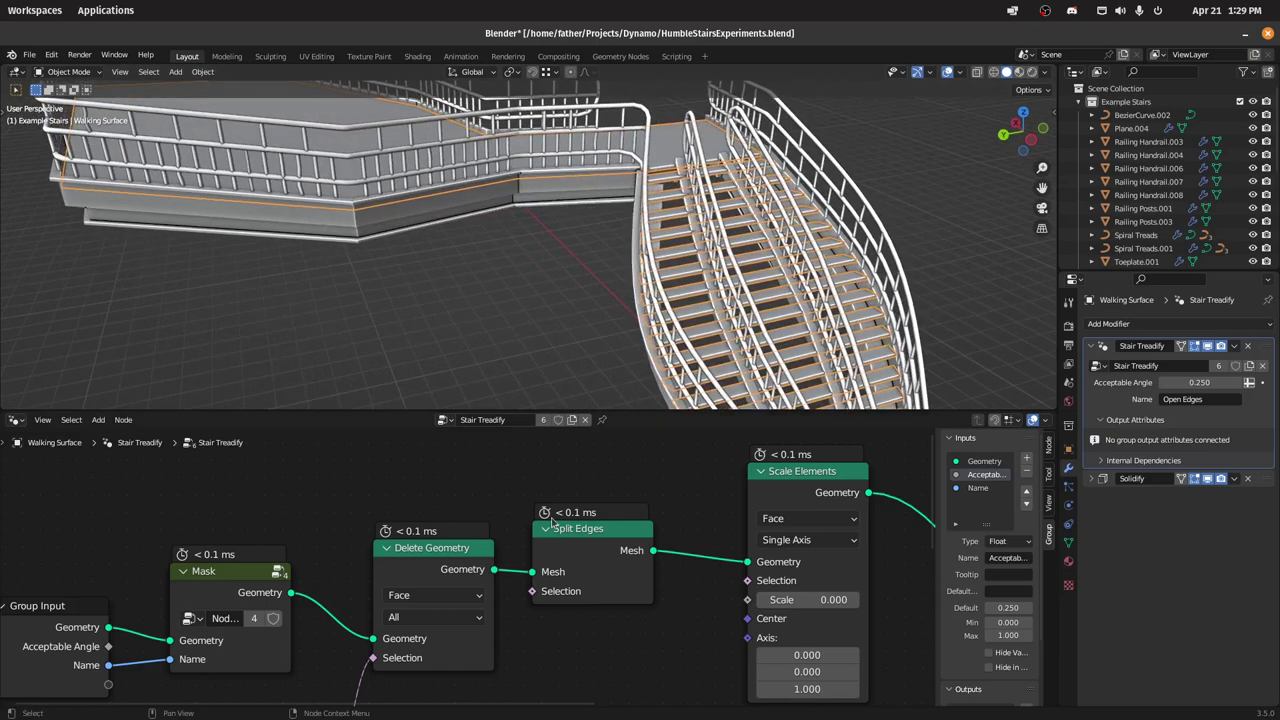
middle_click_drag(551, 521, 472, 514)
scroll(534, 525, "down", 3)
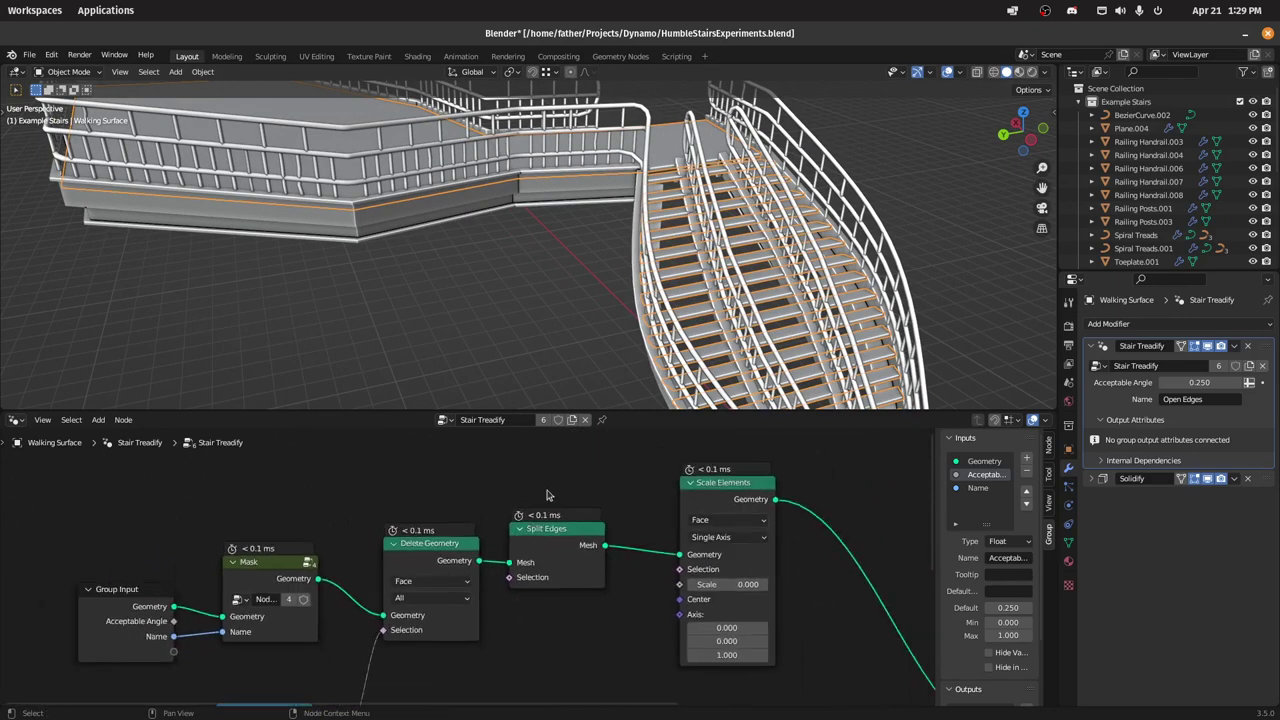
key("ctrl+space")
key("ctrl+space")
key("ctrl+space")
middle_click_drag(657, 486, 717, 323)
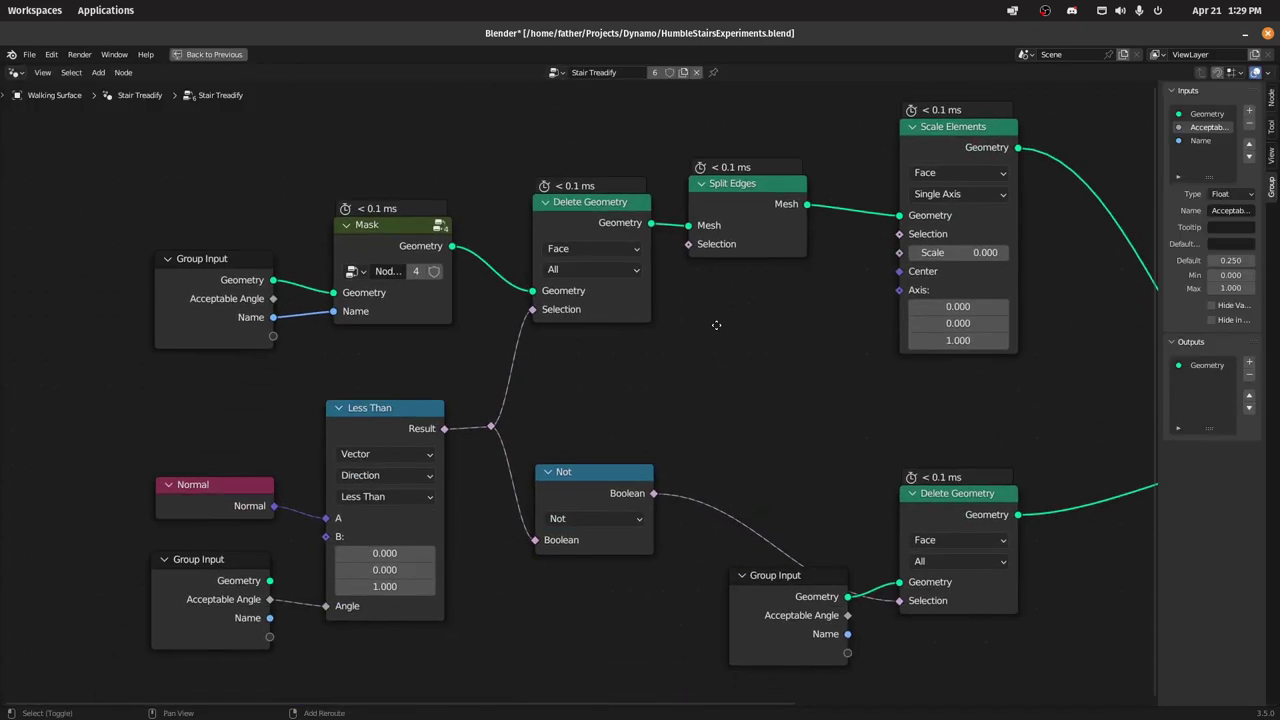
scroll(677, 361, "down", 8)
middle_click_drag(677, 362, 875, 244)
scroll(523, 320, "up", 7)
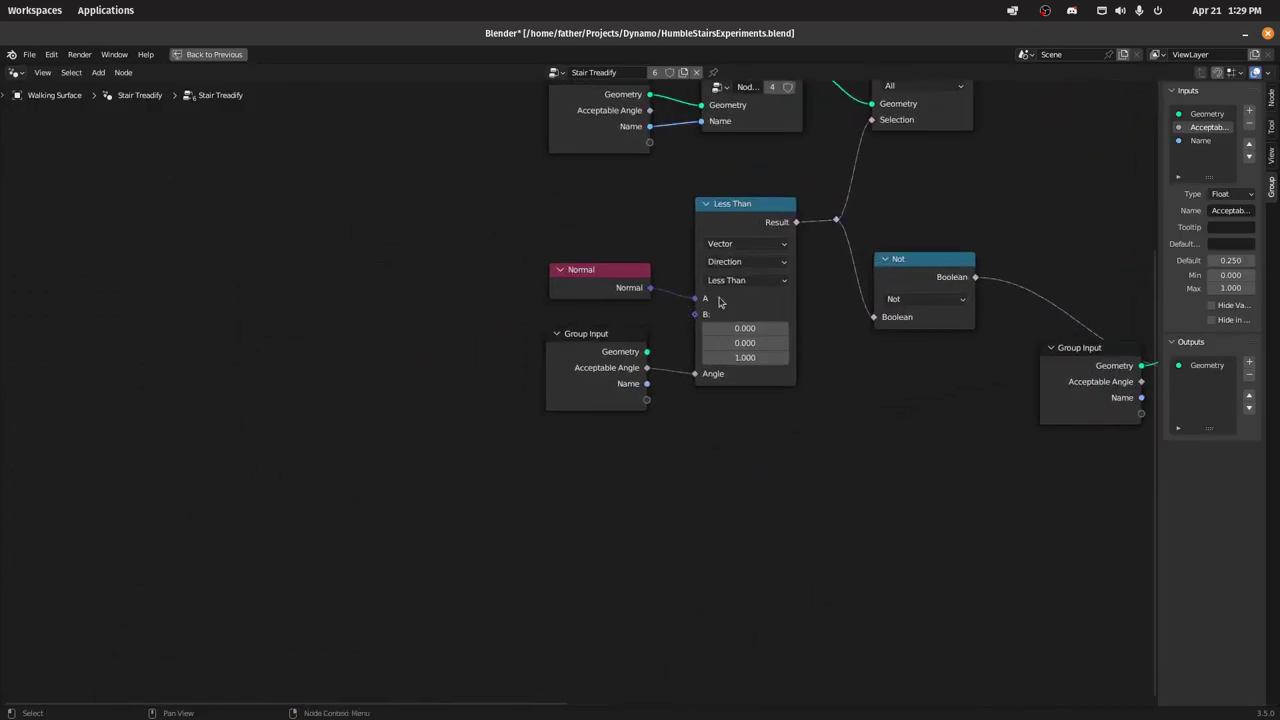
middle_click_drag(955, 235, 840, 412)
middle_click_drag(748, 405, 714, 357)
scroll(670, 362, "up", 1)
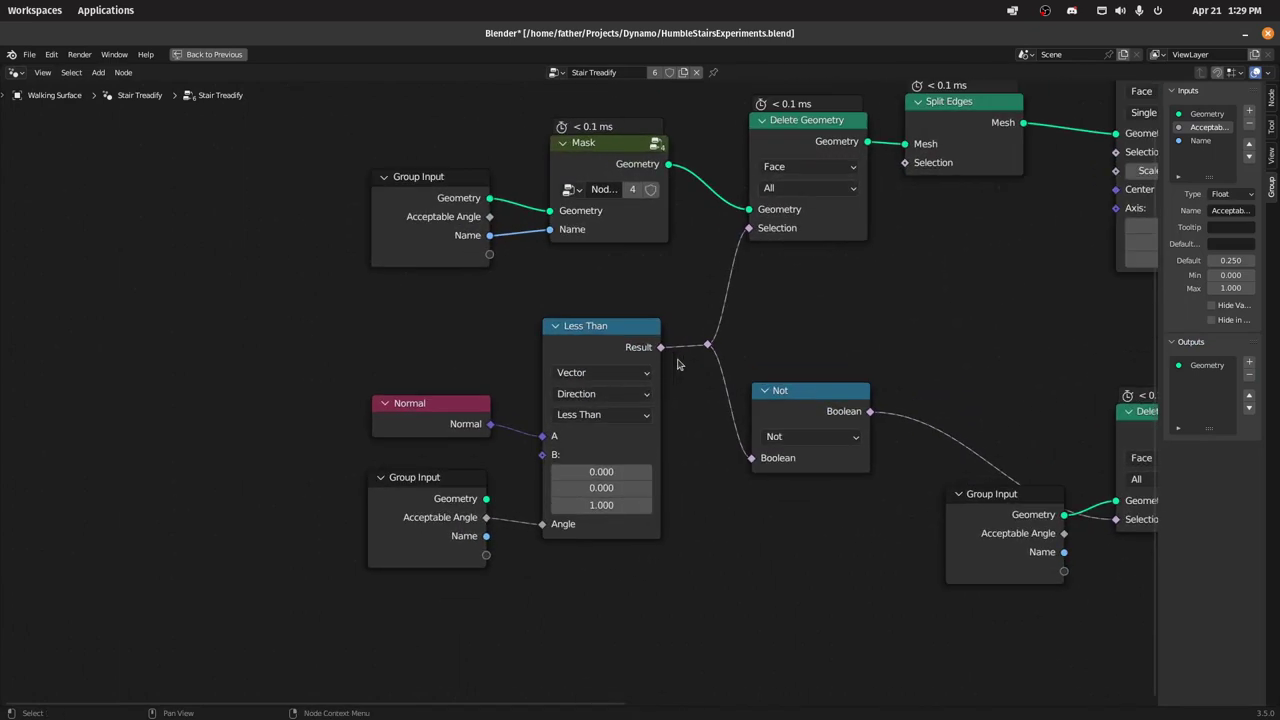
left_click(619, 334)
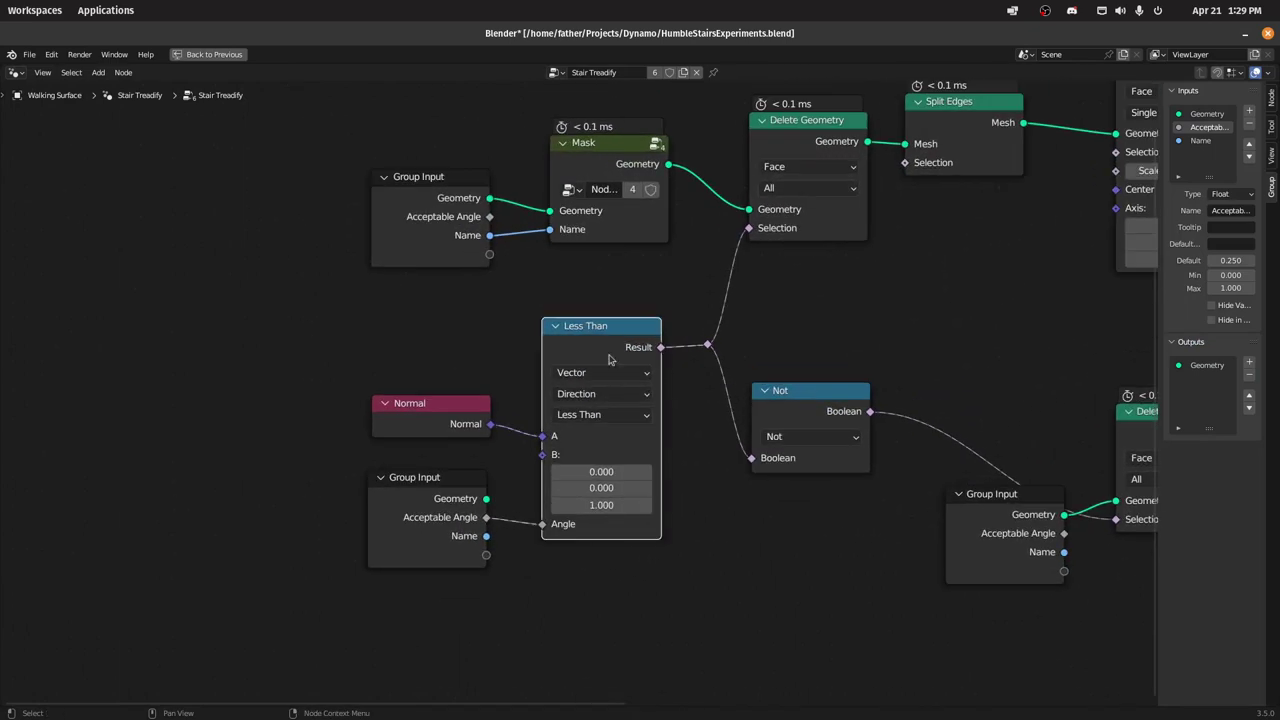
left_click(425, 428)
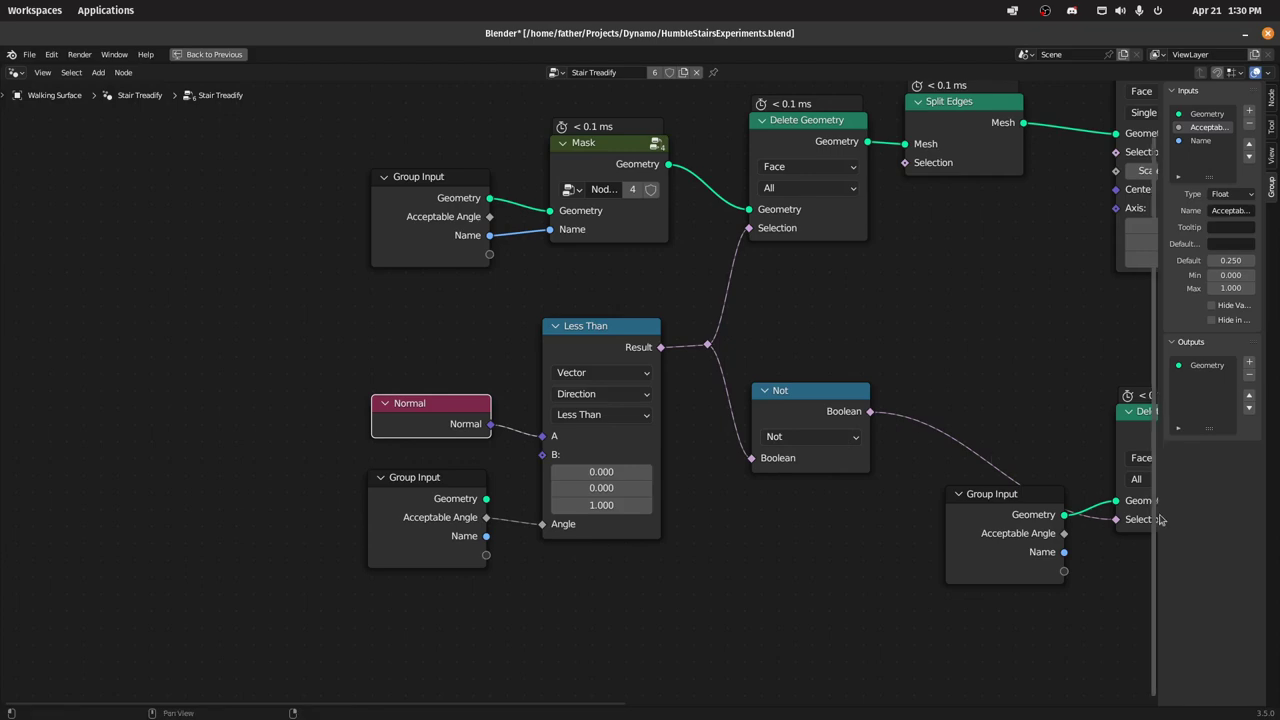
middle_click_drag(914, 280, 748, 391, "shift")
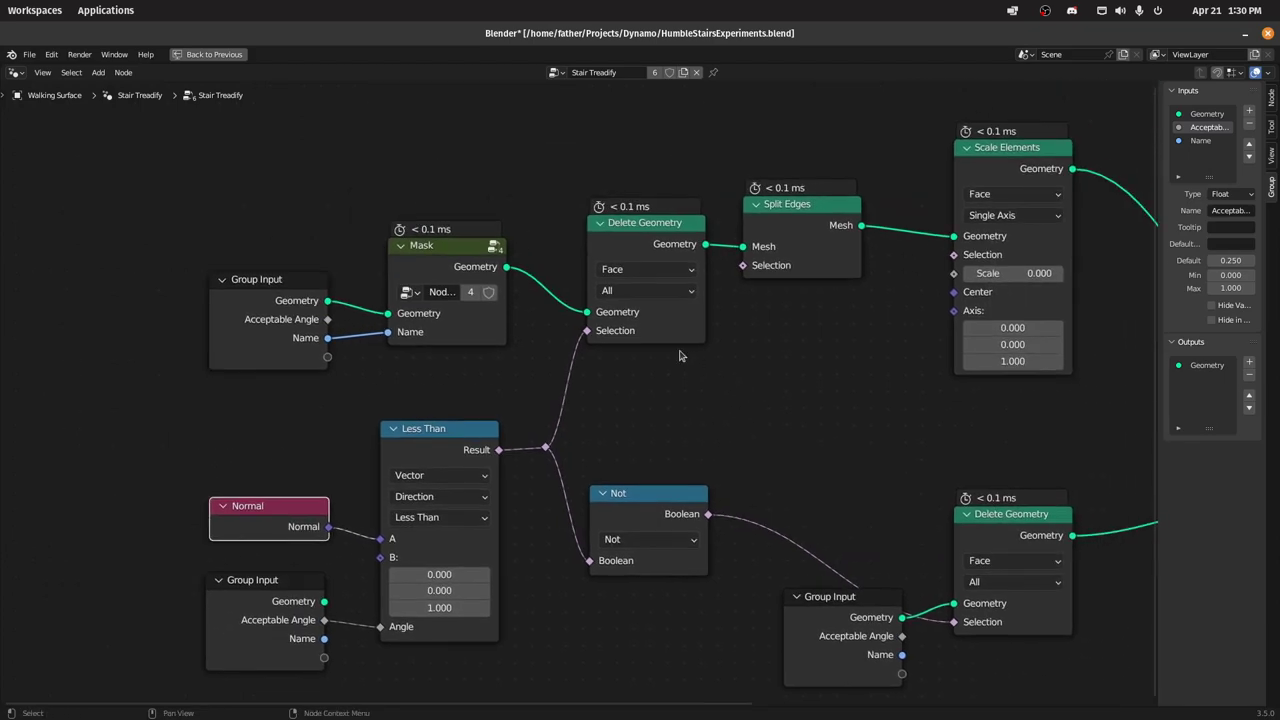
Step: Enter Edit Mode on the Walking Surface and trackball-rotate the circular stair mesh freely
key("ctrl+space")
scroll(697, 298, "down", 5)
middle_click_drag(697, 298, 945, 131, "shift")
scroll(720, 215, "up", 3)
middle_click_drag(665, 231, 553, 223, "shift")
scroll(600, 236, "down", 3)
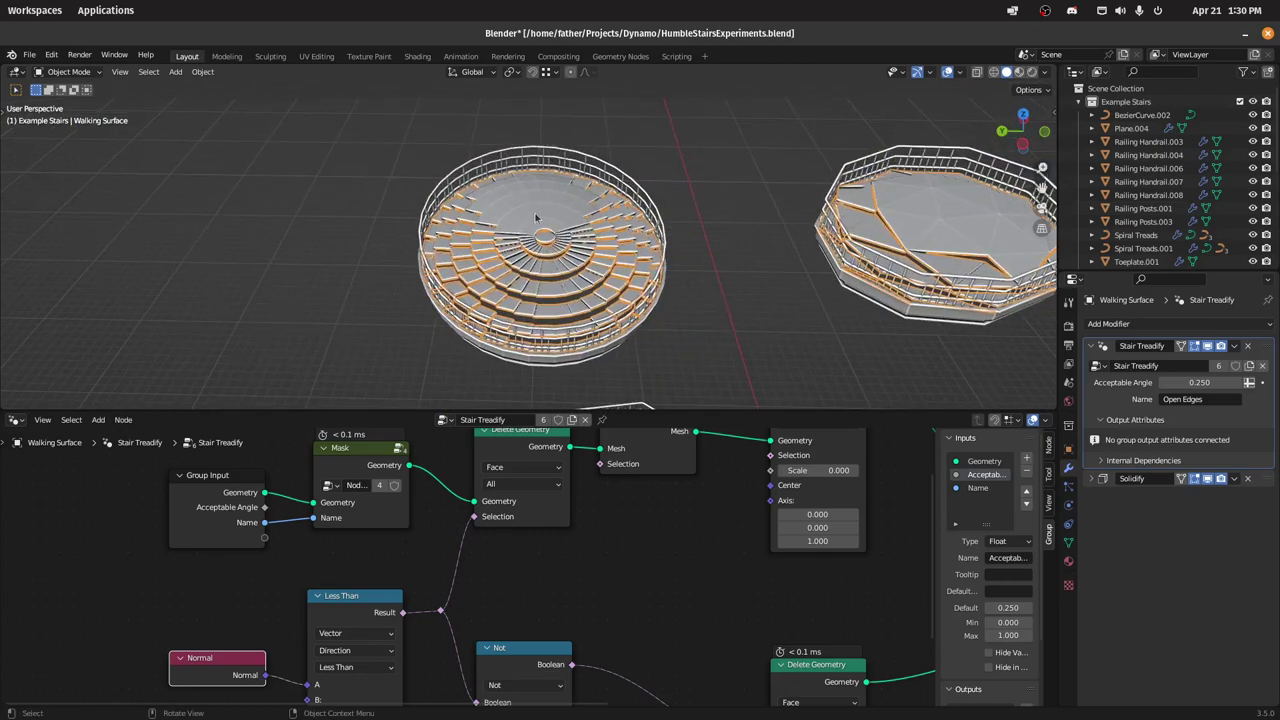
key("Tab")
key("a")
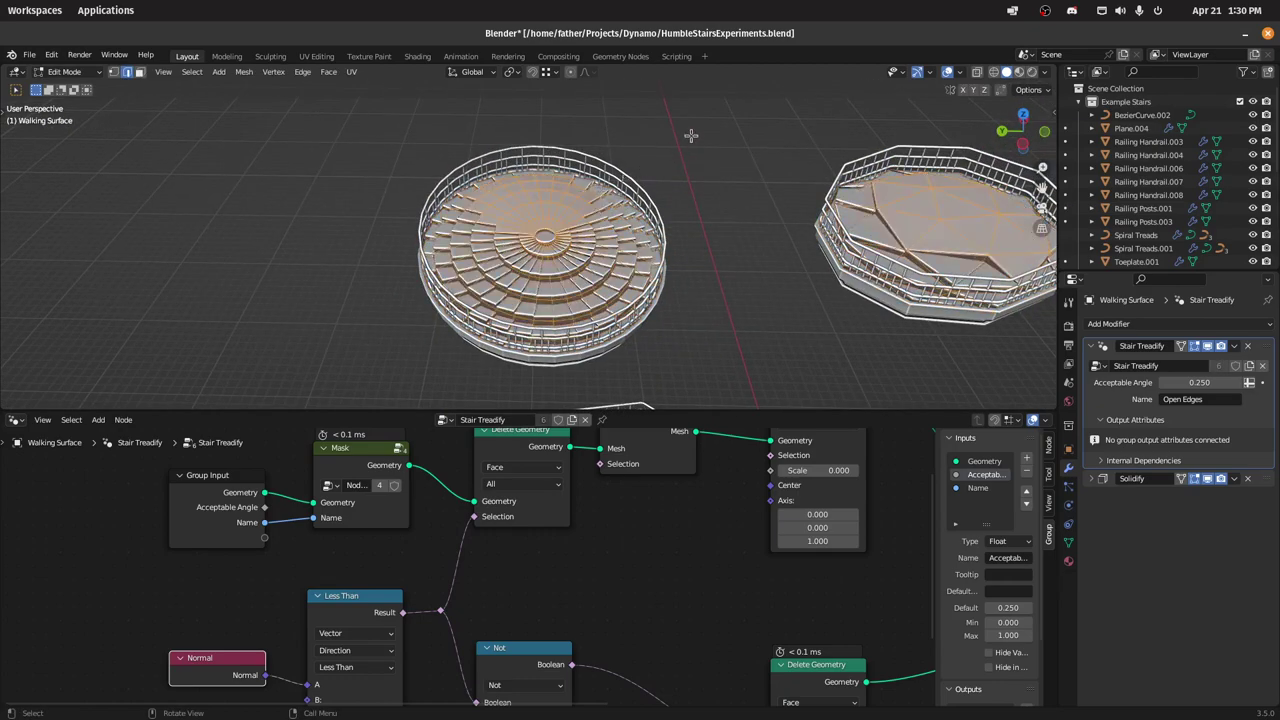
key("r")
key("r")
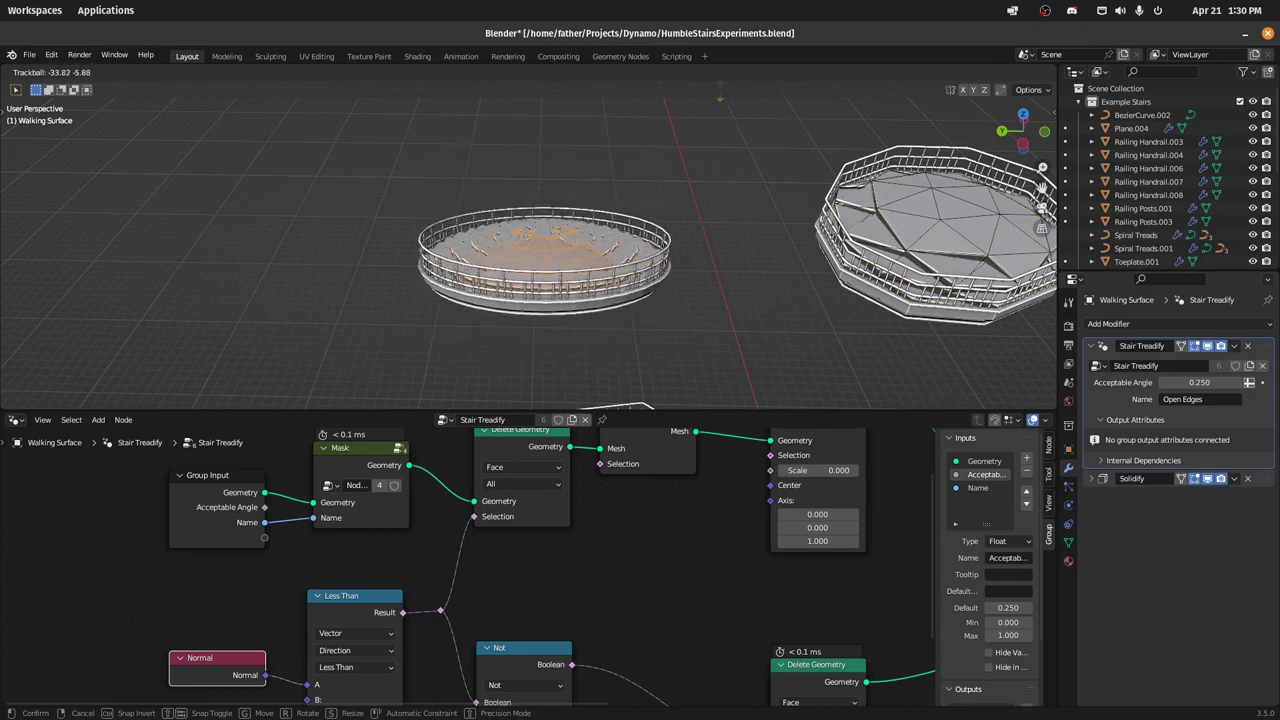
left_click(720, 240)
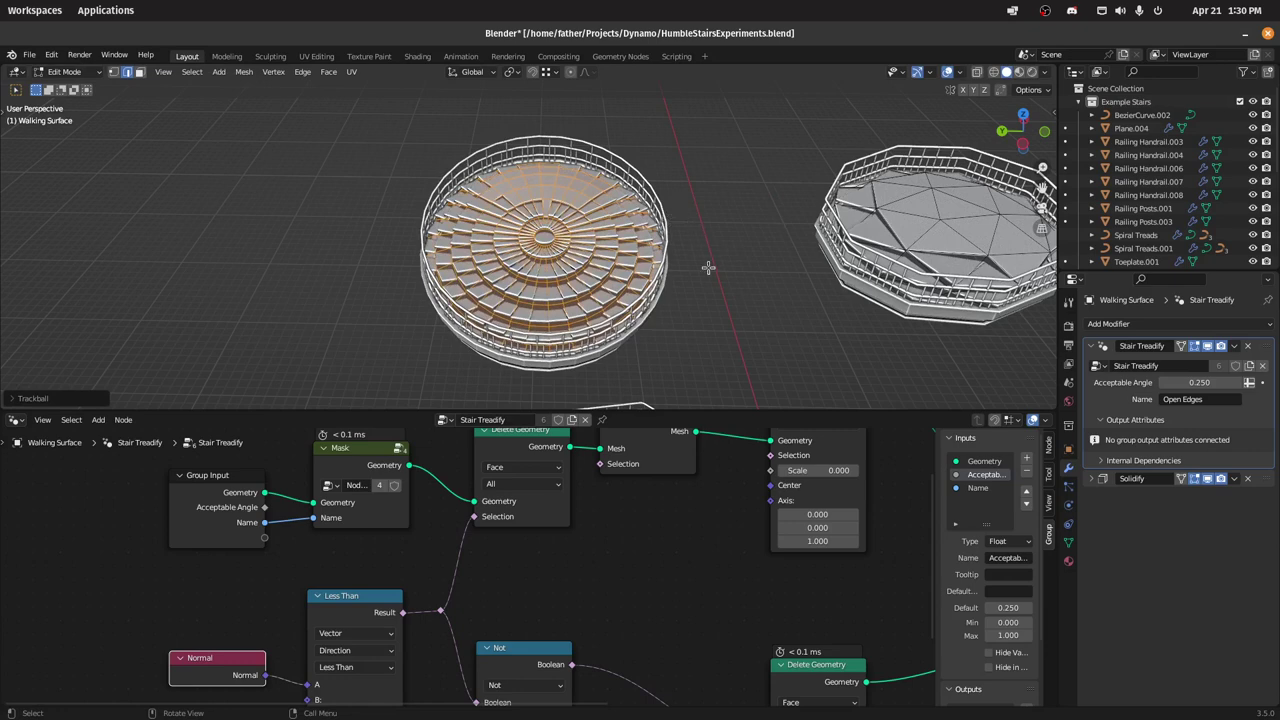
Step: Adjust the tilt of the circular stair mesh with a second trackball rotation and return to Object Mode
key("r")
key("r")
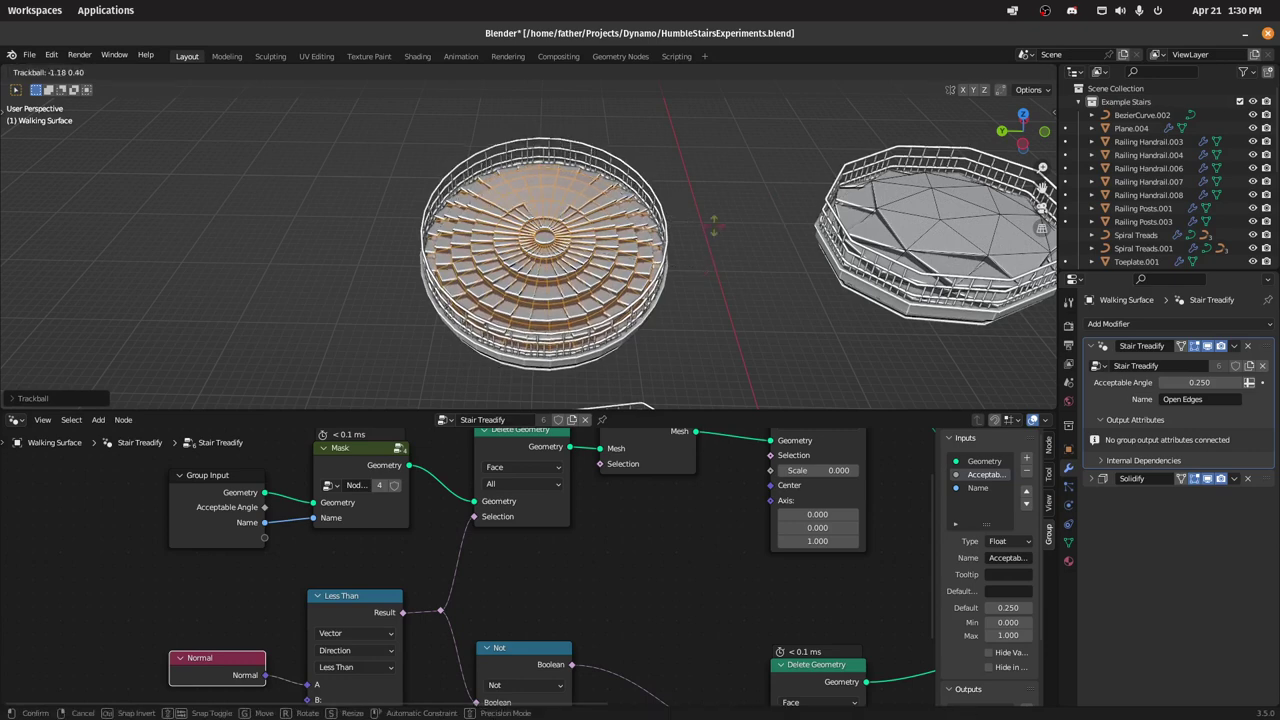
left_click(759, 338)
middle_click_drag(783, 268, 551, 237, "shift")
key("Tab")
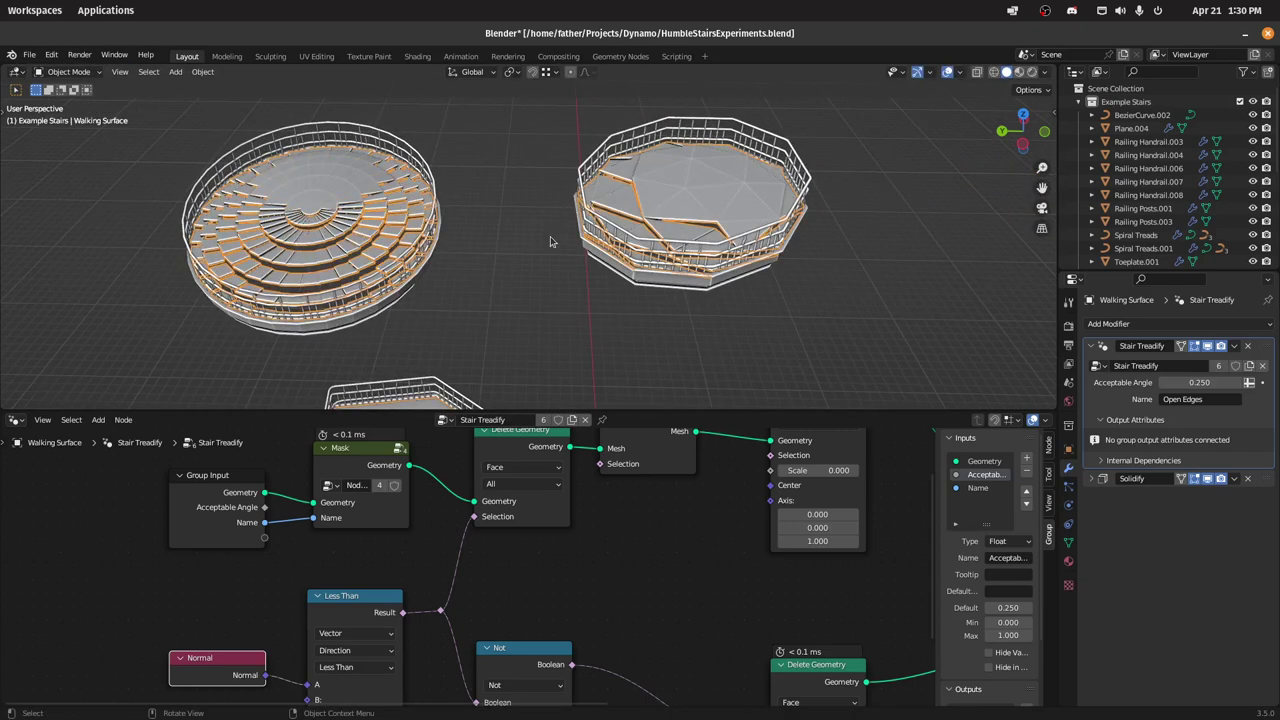
Step: Select the separate straight staircase Plane.004 and examine its Exact Curve Grid, Curve and Stair Treadify modifiers
middle_click_drag(682, 277, 576, 249, "shift")
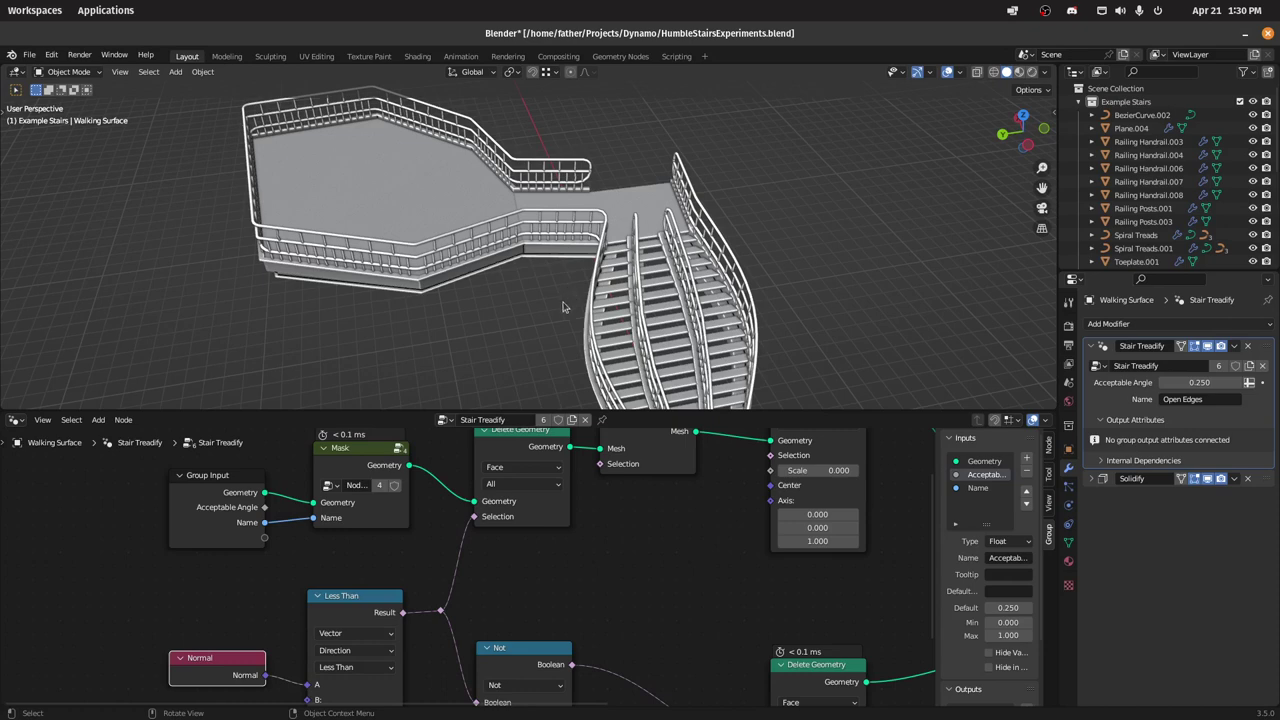
middle_click_drag(563, 307, 566, 177, "shift")
scroll(567, 180, "down", 3)
middle_click_drag(657, 351, 682, 289, "shift")
left_click(553, 232)
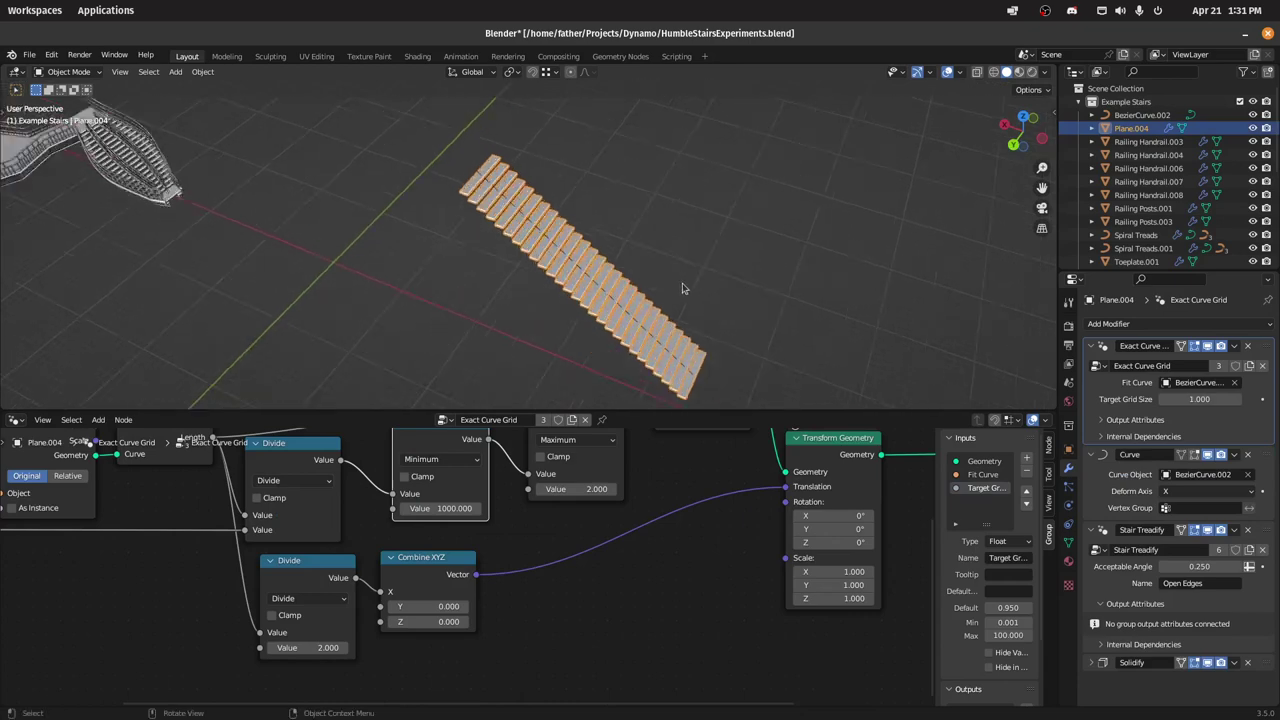
scroll(656, 285, "up", 2)
scroll(573, 246, "down", 2)
left_click(1252, 426)
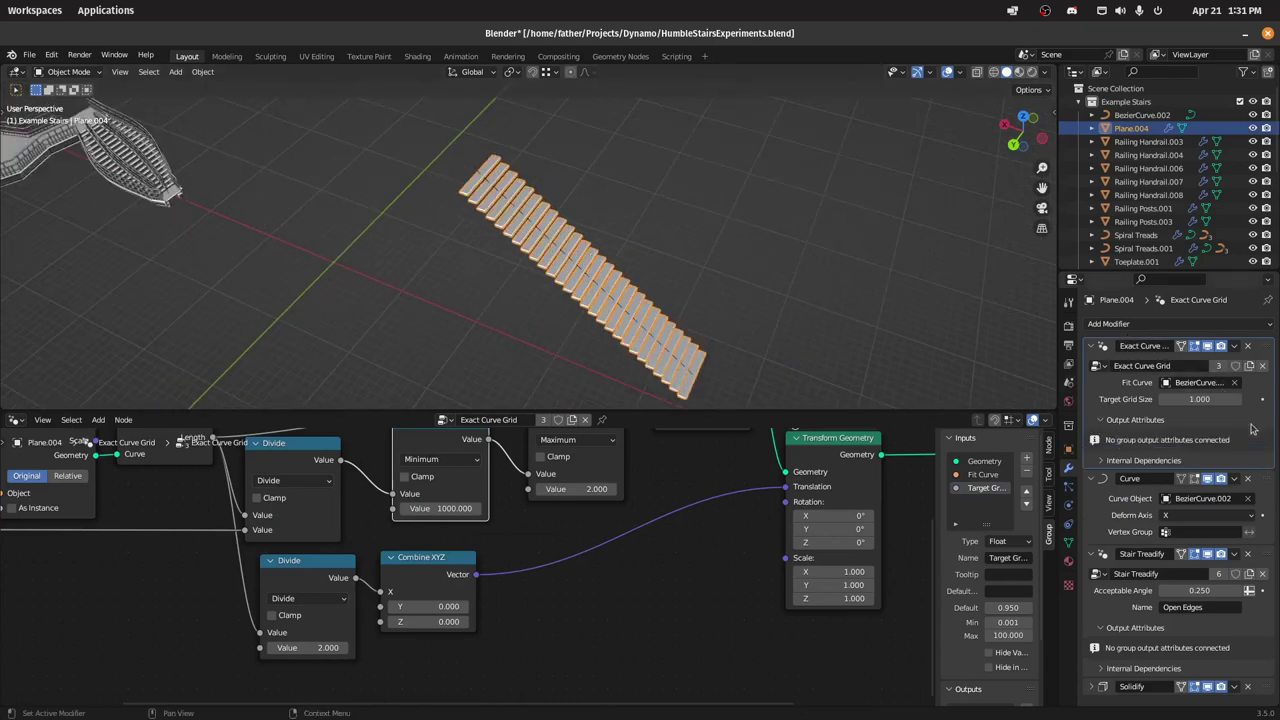
left_click(1252, 426)
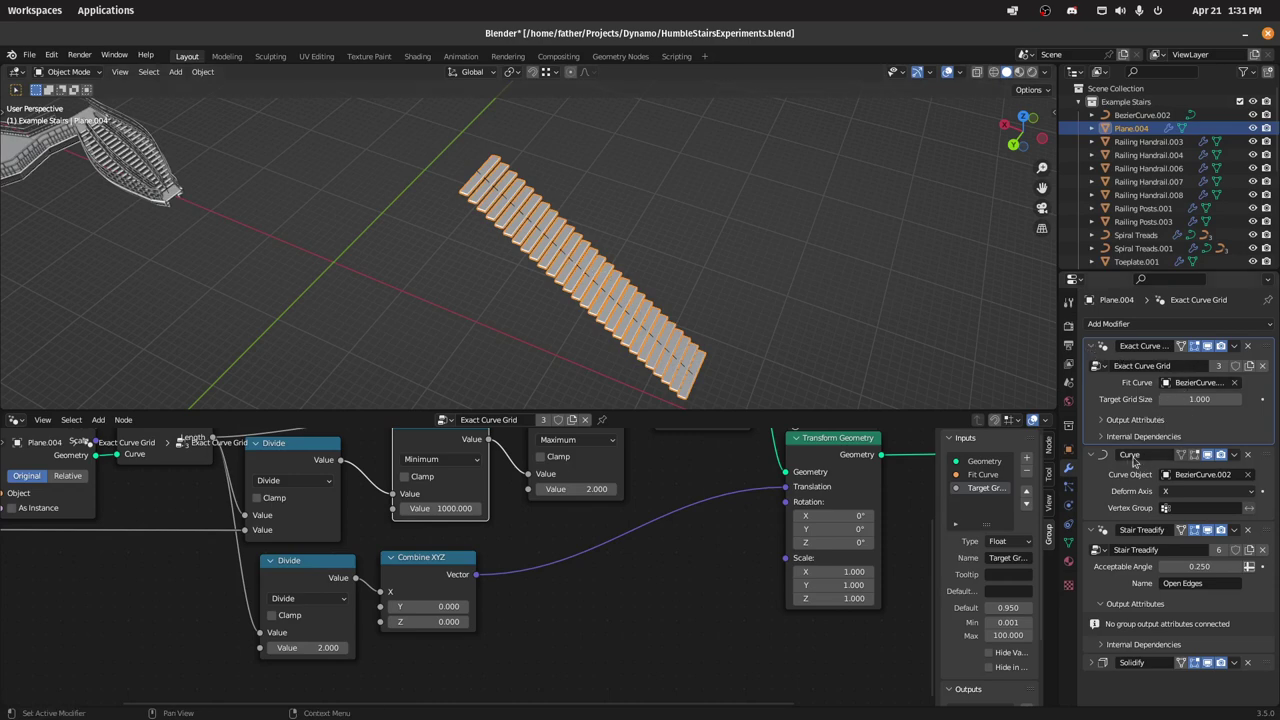
Step: Move the upper end point of BezierCurve.002 outward in Edit Mode to lengthen the staircase, and return to Object Mode
left_click(1124, 116)
key("Tab")
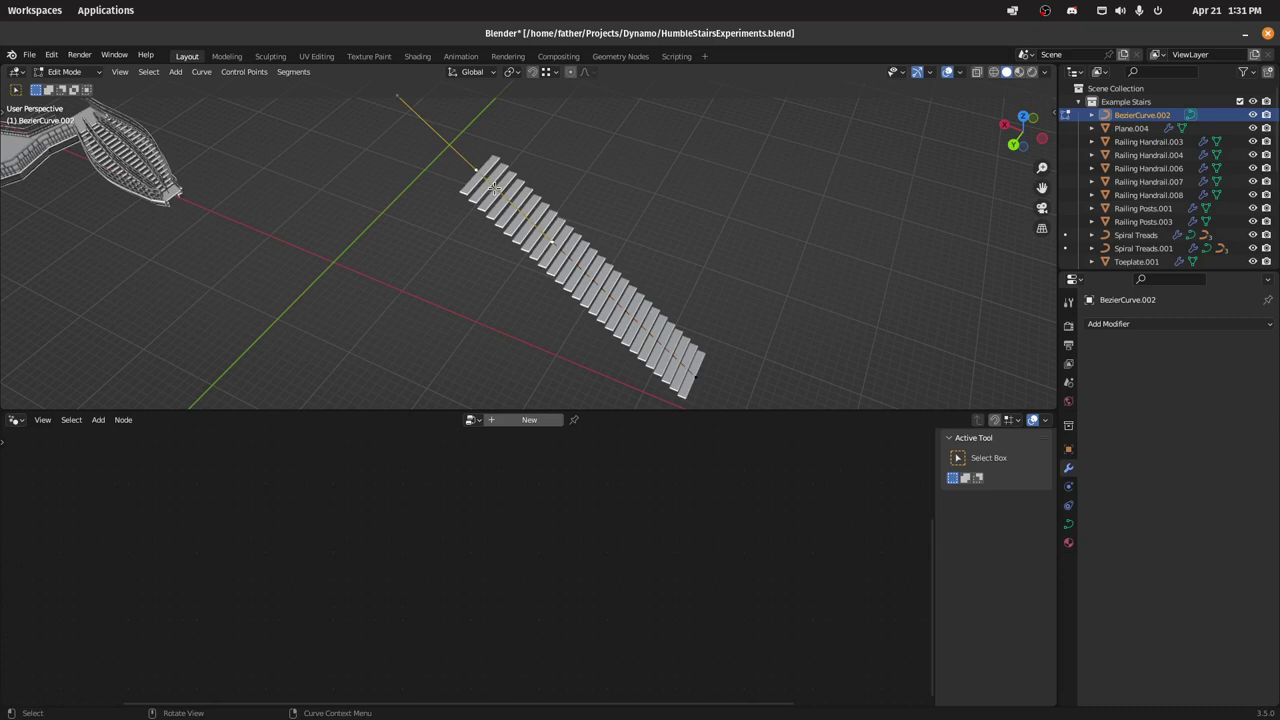
key("g")
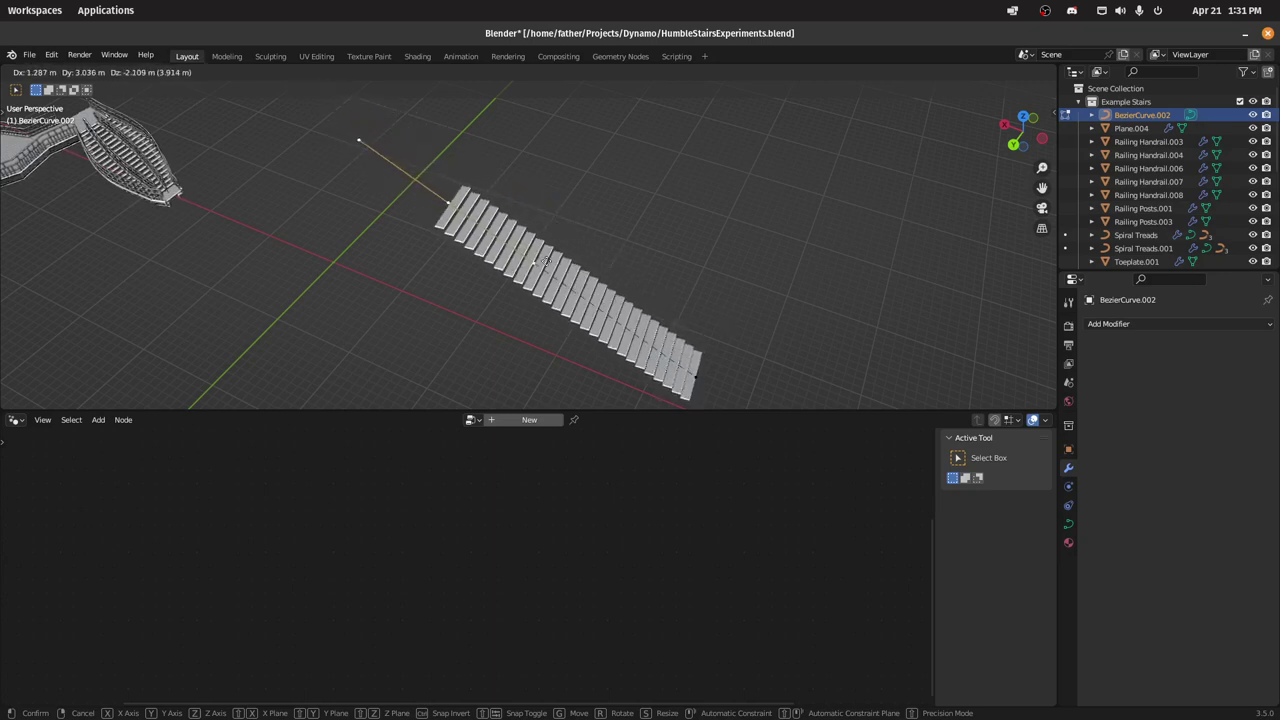
left_click(506, 194)
key("Tab")
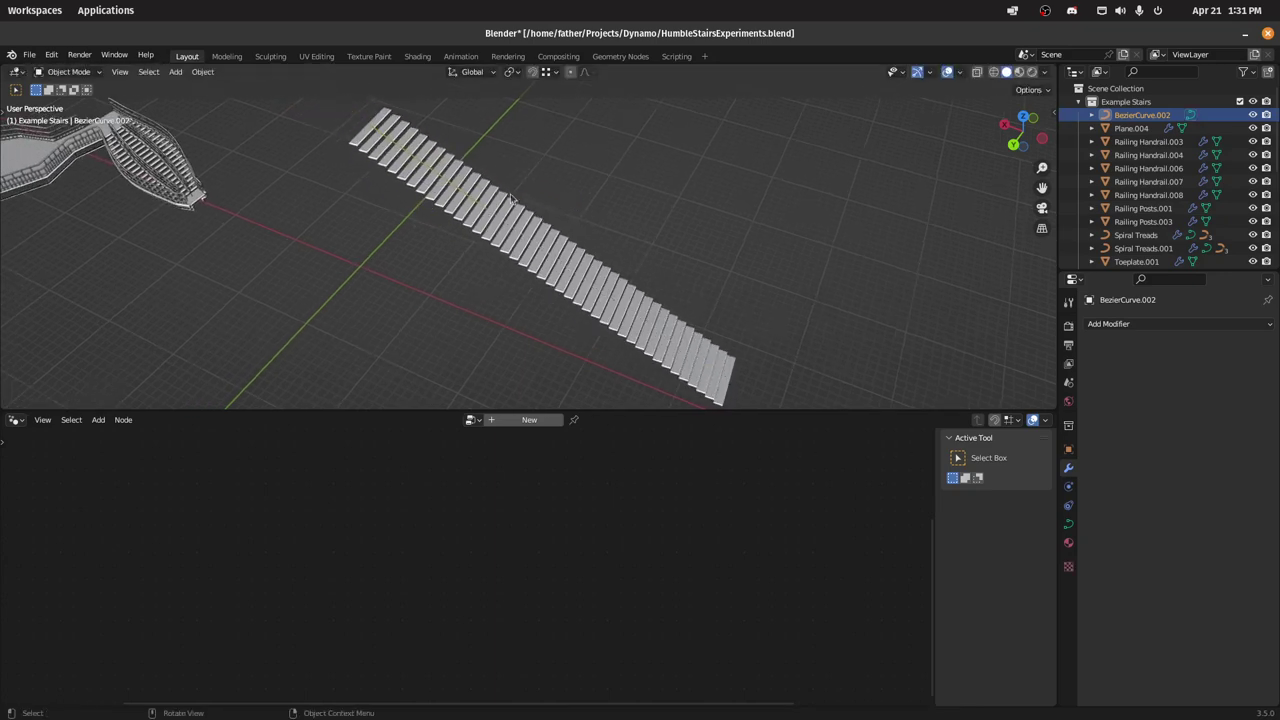
Step: Try larger Target Grid Size values in the Exact Curve Grid modifier of Plane.004 and set it back to 1
left_click(560, 208)
mouse_move(1198, 399)
left_mouse_down()
mouse_move(1185, 399)
mouse_move(1224, 399)
mouse_move(1190, 399)
mouse_move(1212, 399)
left_mouse_up()
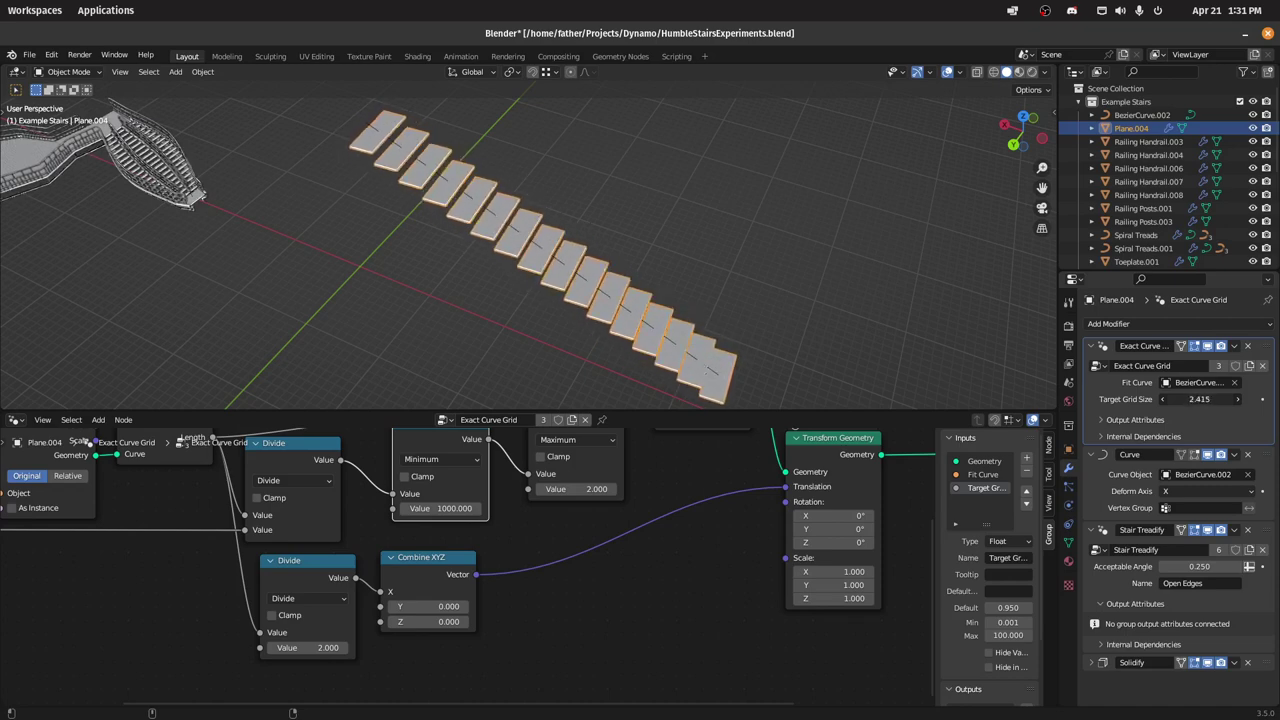
mouse_move(1198, 399)
left_mouse_down()
mouse_move(1212, 399)
mouse_move(1200, 400)
left_mouse_up()
left_click(1207, 400)
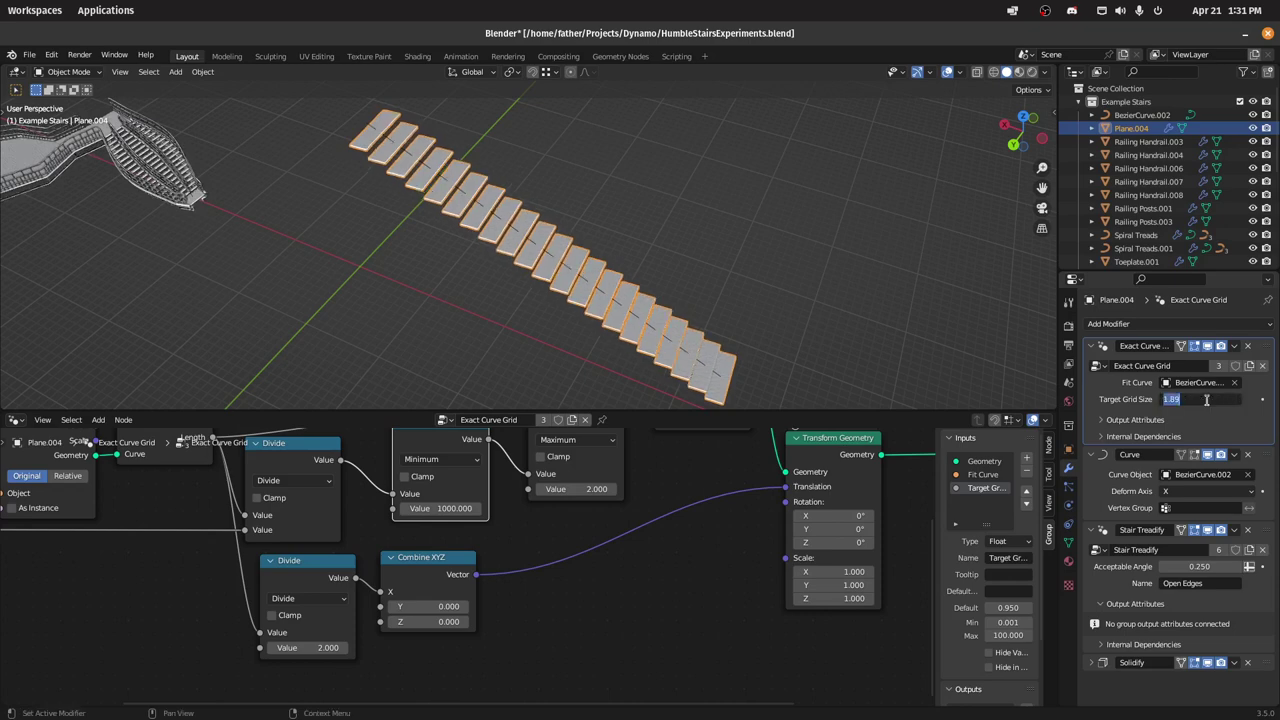
type("1")
key("Return")
left_click(600, 191)
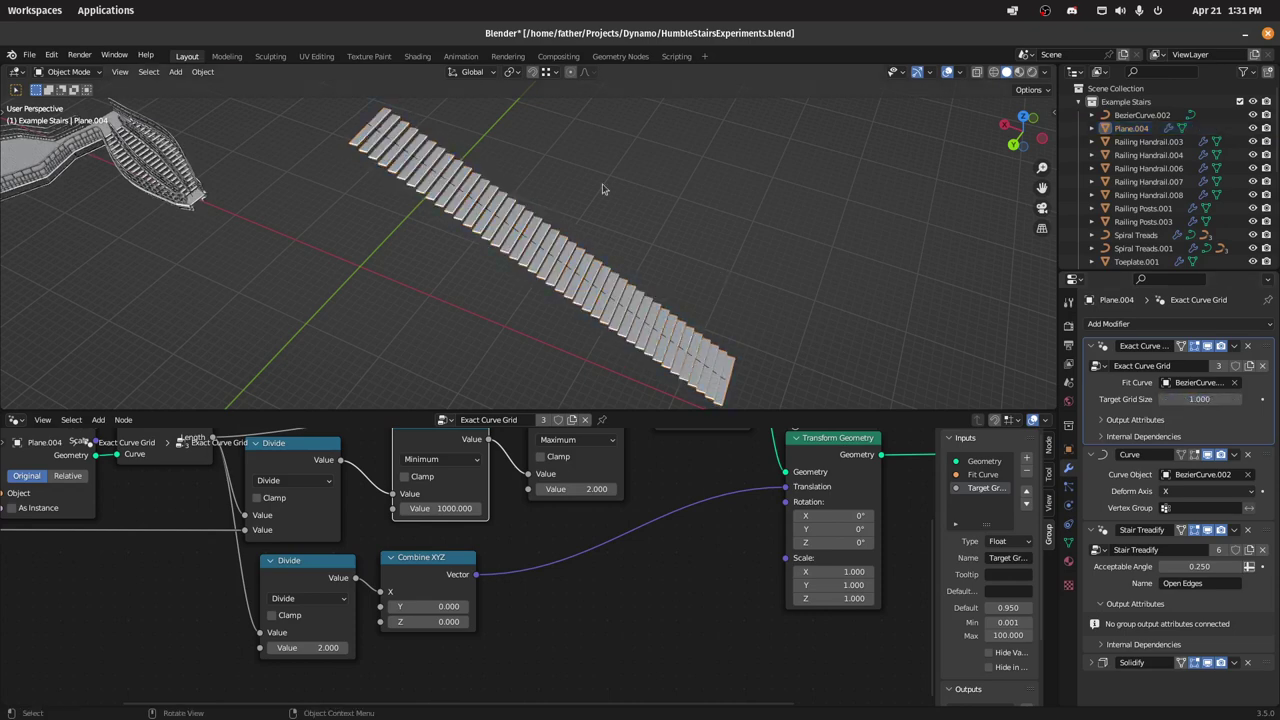
Step: Turn off the viewport display of the Solidify, Stair Treadify and Curve modifiers on Plane.004
middle_click_drag(600, 191, 632, 289)
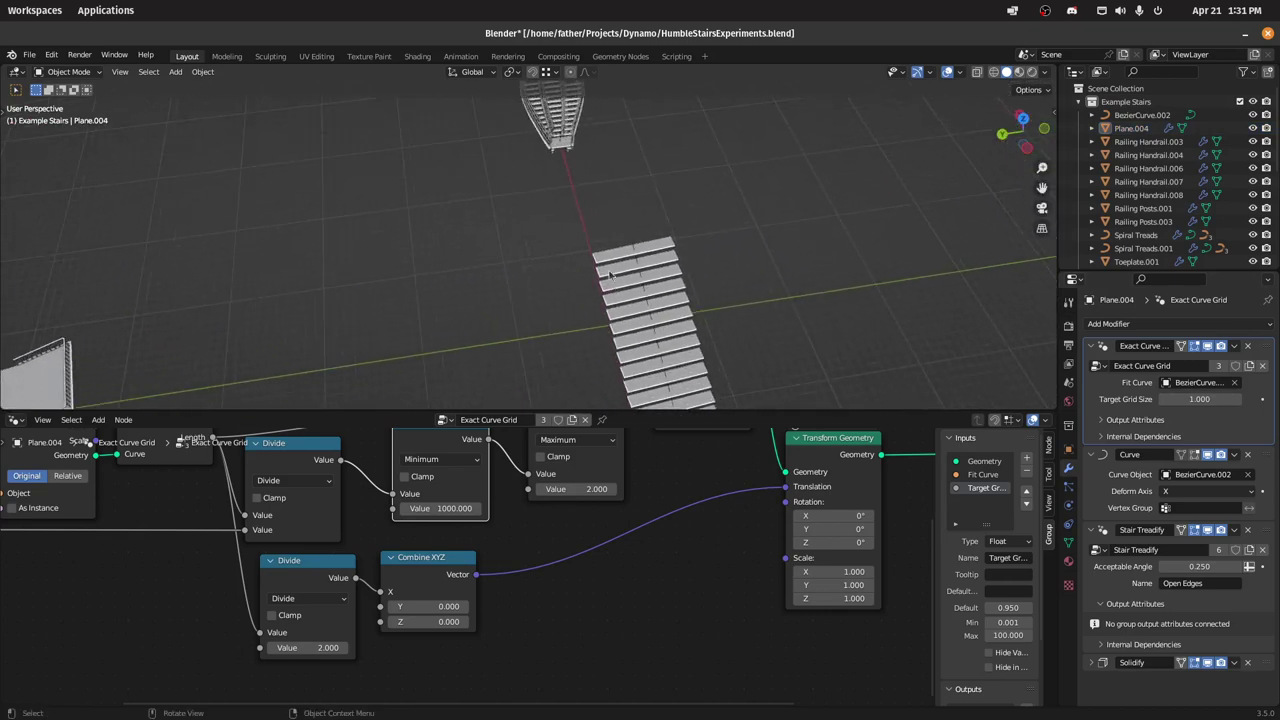
left_click(632, 289)
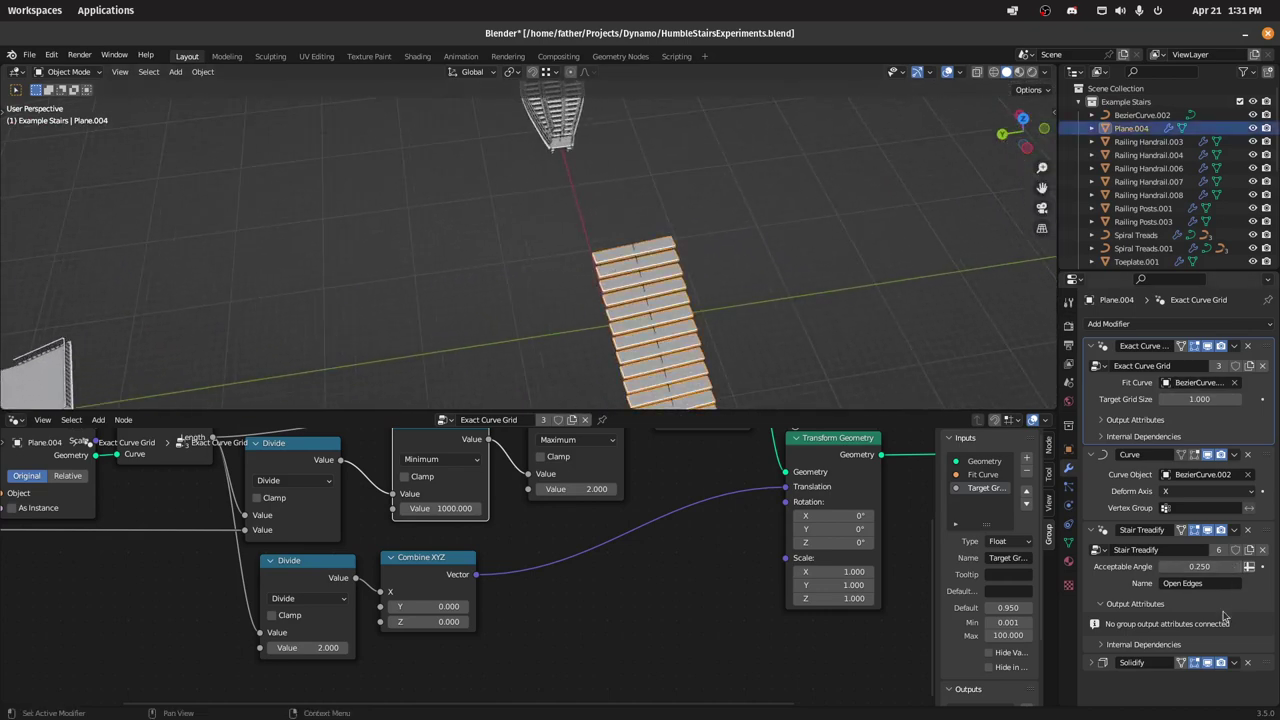
left_click(1208, 663)
left_click(1208, 531)
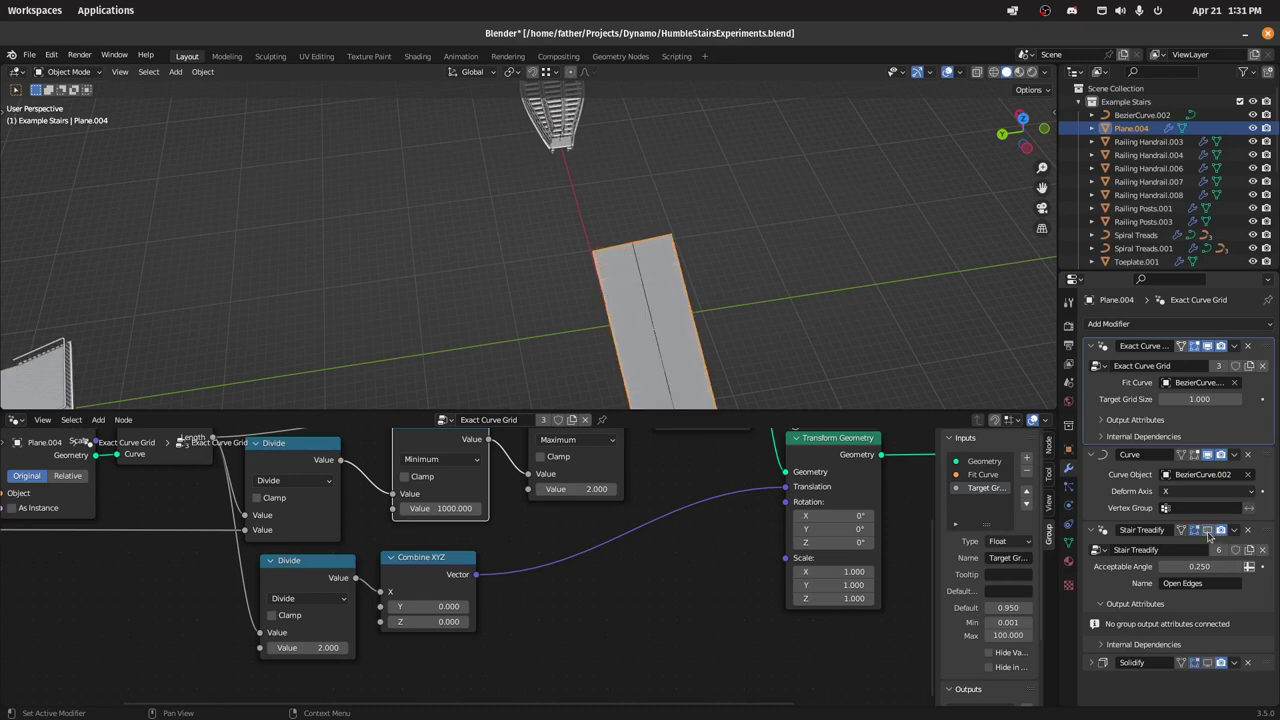
middle_click_drag(765, 350, 650, 160, "shift")
left_click(1209, 456)
scroll(760, 309, "down", 3)
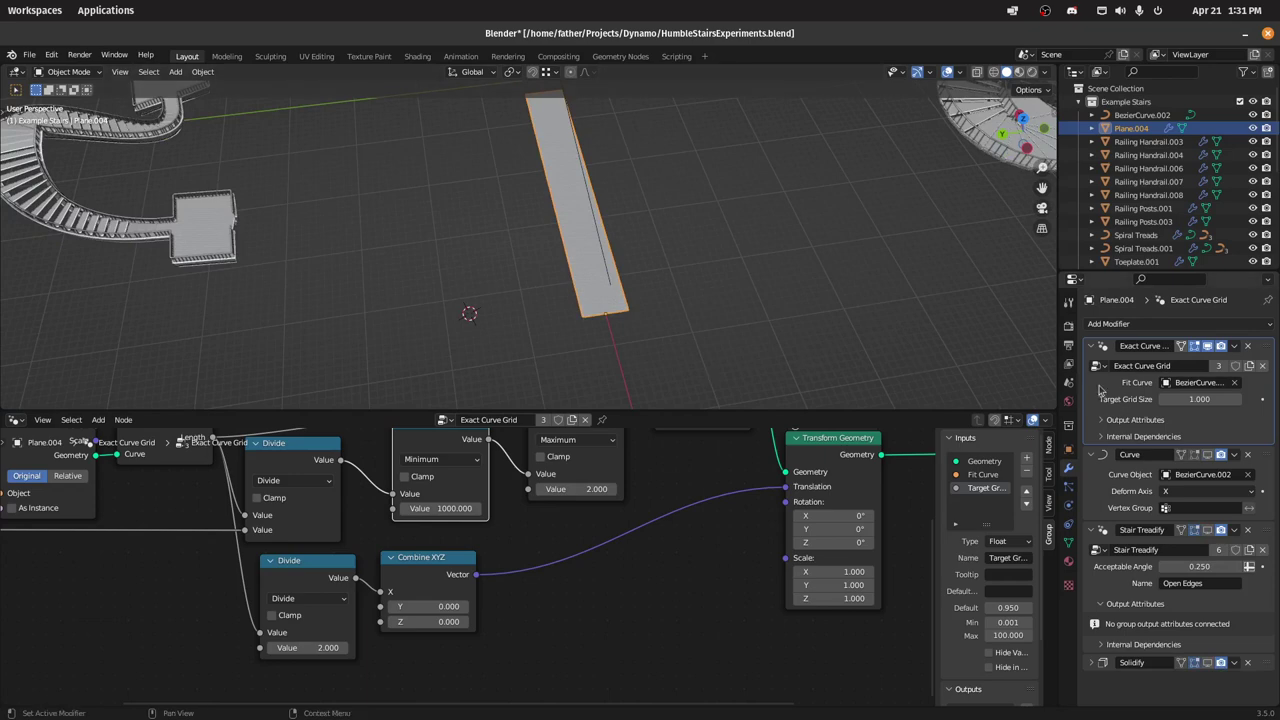
Step: Maximize the node editor on the Exact Curve Grid tree and move the Group Output node closer to Transform Geometry
key("ctrl+space")
key("Home")
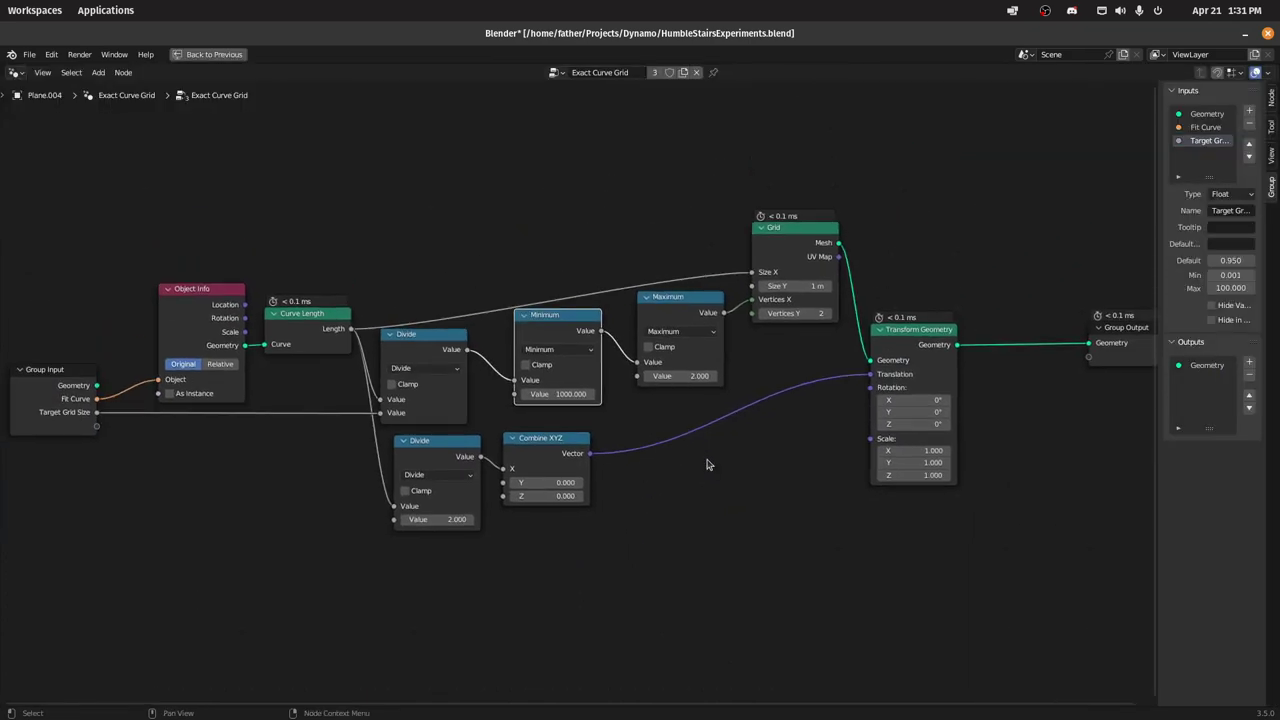
scroll(709, 464, "down", 4)
middle_click_drag(733, 463, 749, 463, "shift")
scroll(749, 463, "up", 3)
middle_click_drag(820, 439, 802, 462, "shift")
left_click_drag(1091, 375, 1025, 376)
middle_click_drag(612, 481, 631, 480)
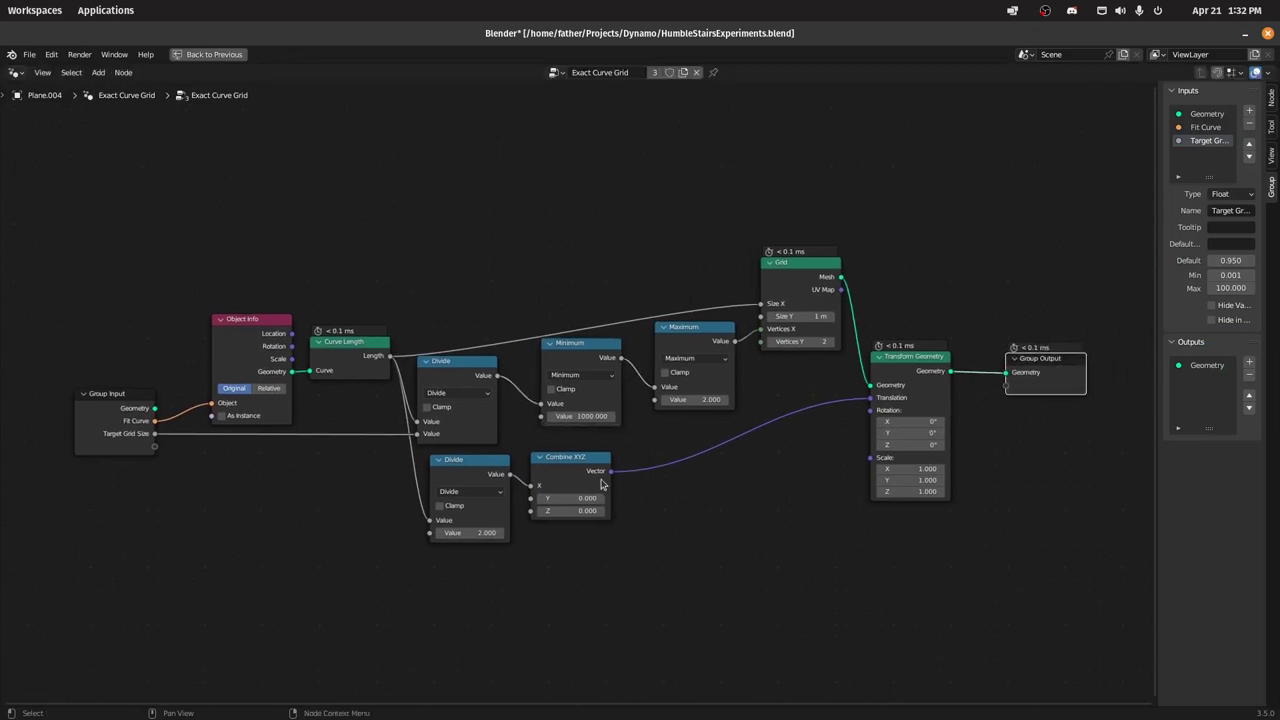
scroll(116, 456, "up", 1)
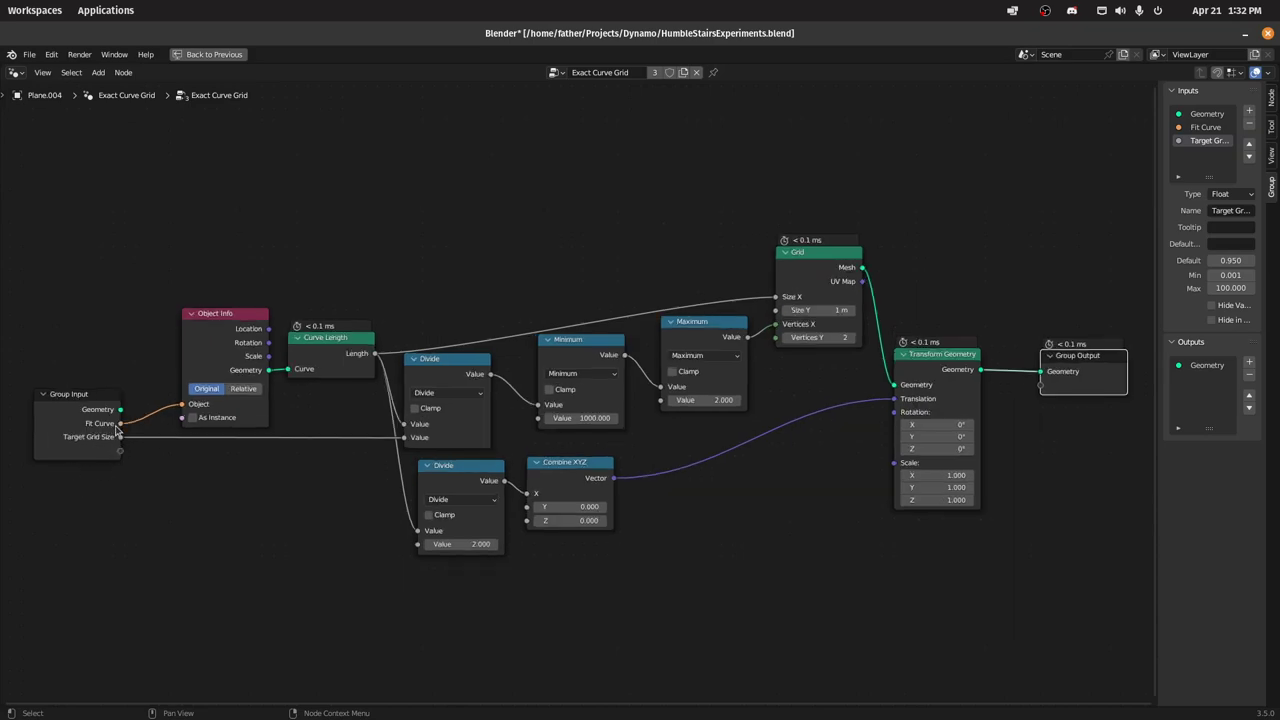
Step: Examine how the Exact Curve Grid nodes turn the fit curve's length into the grid's size, vertex count and translation offset
left_click(214, 363)
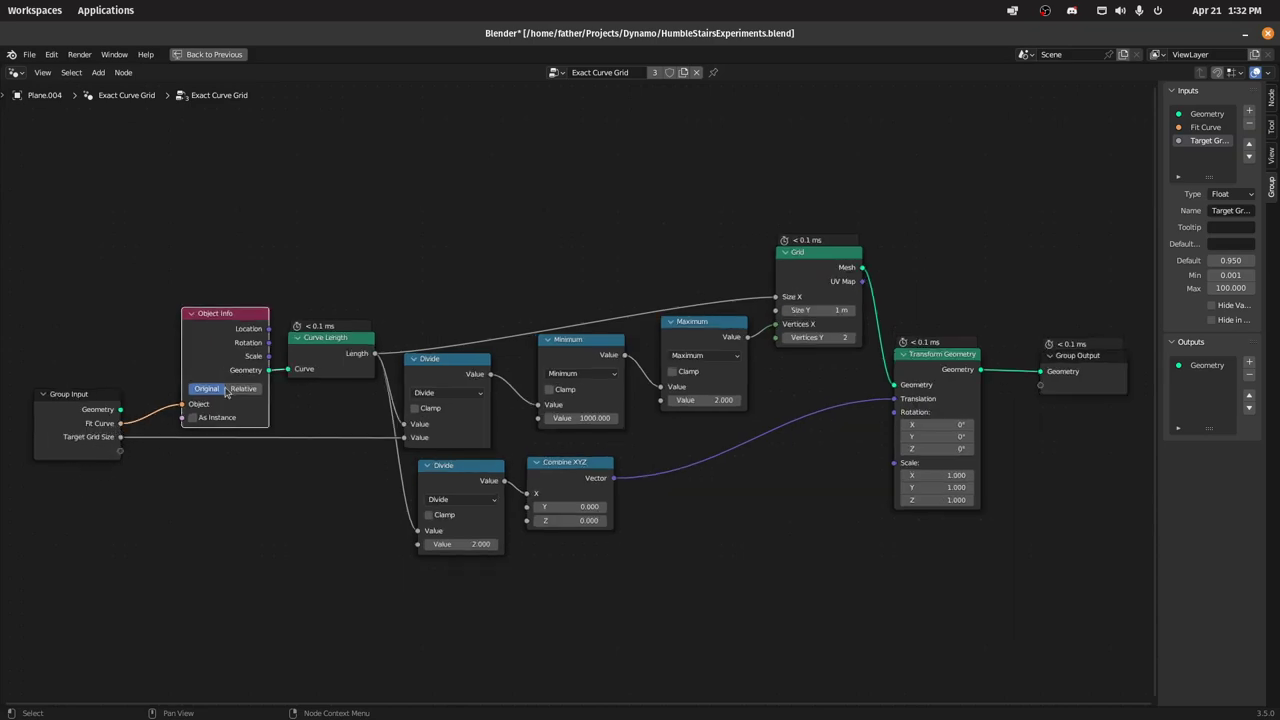
left_click(320, 356)
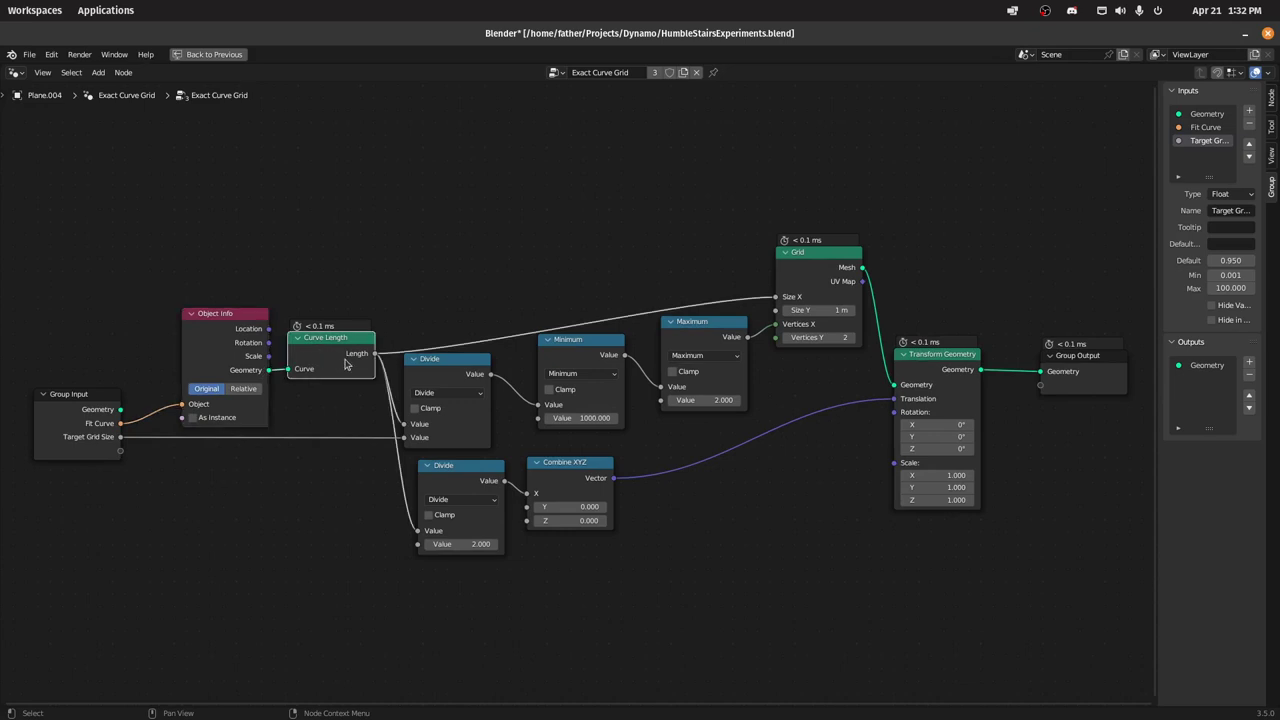
left_click(440, 375)
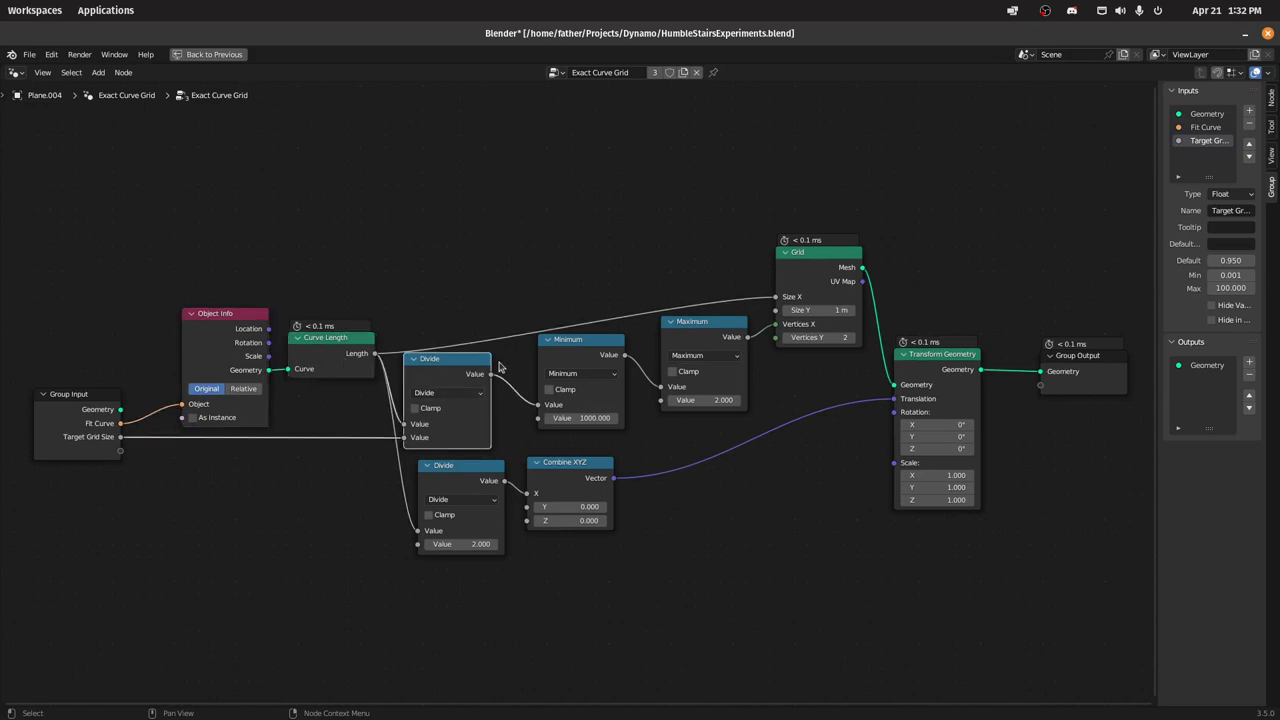
left_click(572, 358)
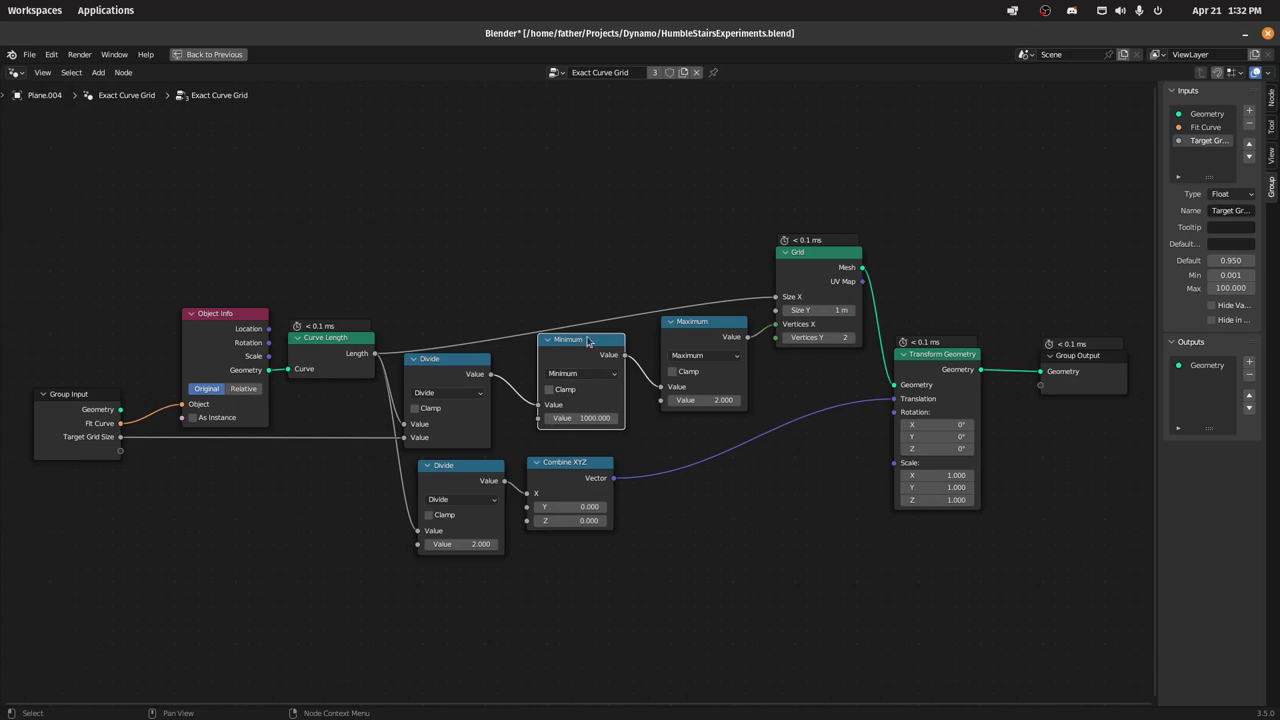
left_click_drag(588, 341, 593, 346)
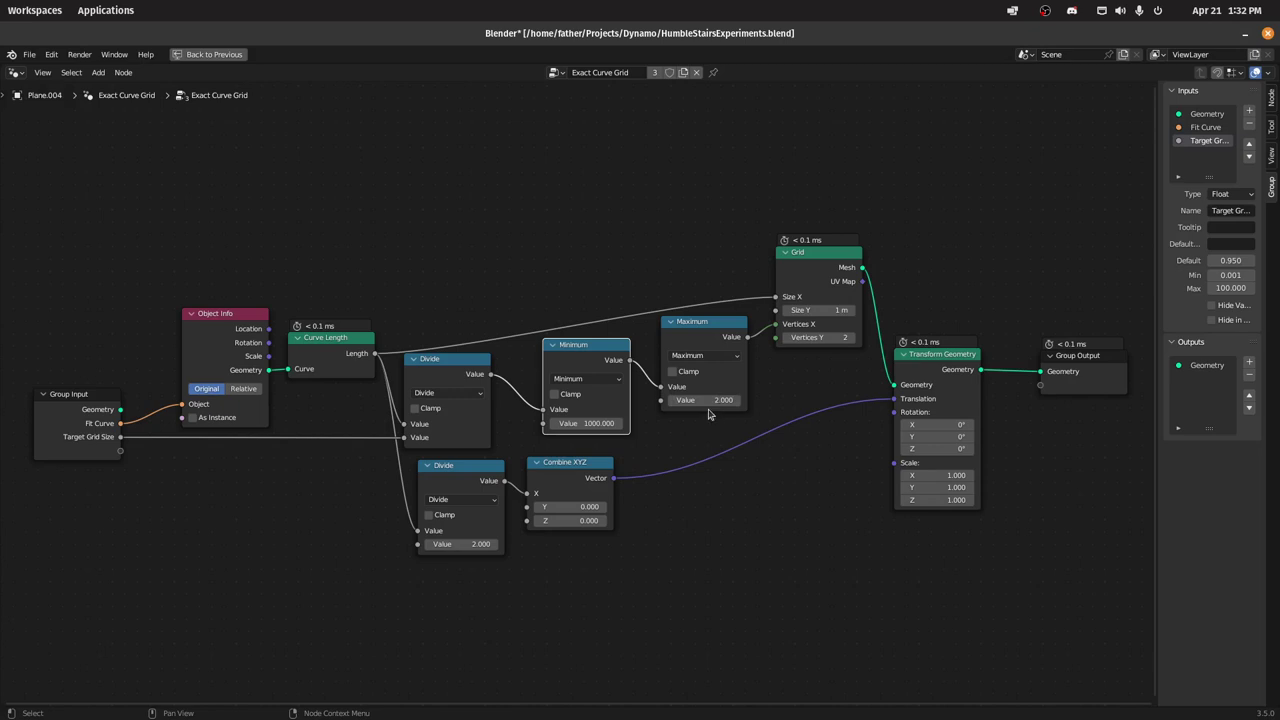
left_click(813, 258)
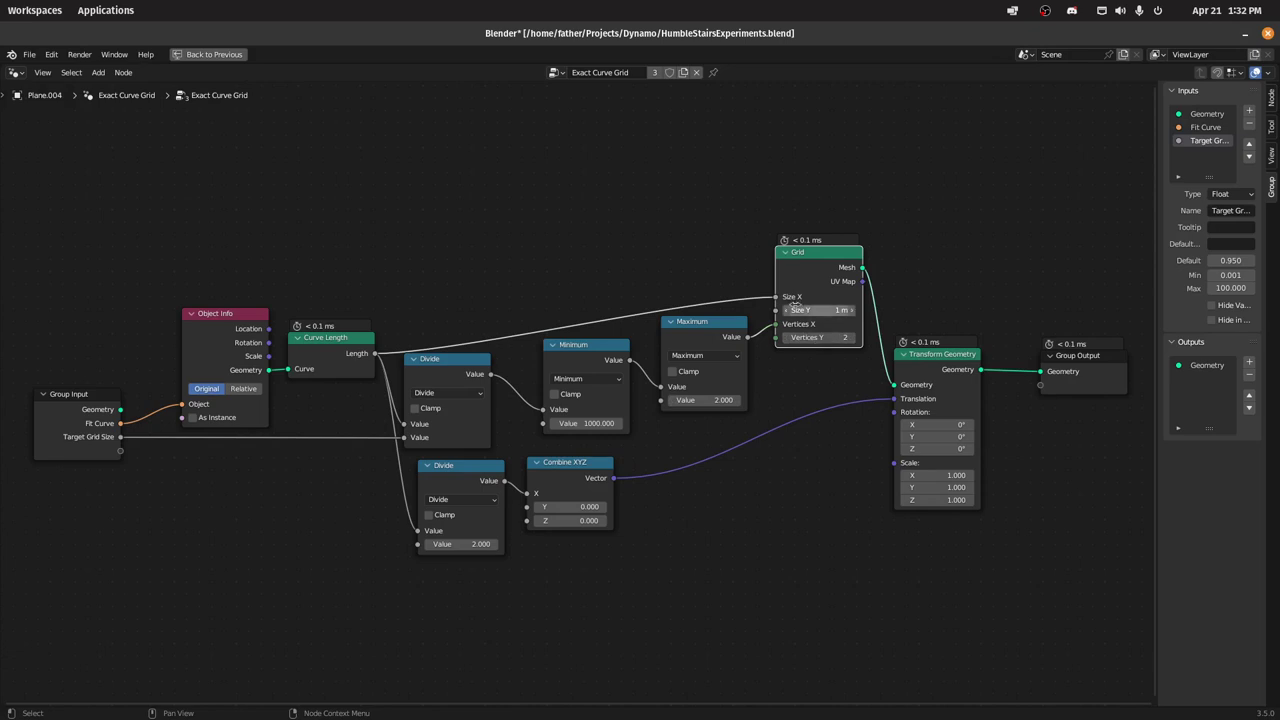
mouse_move(786, 300)
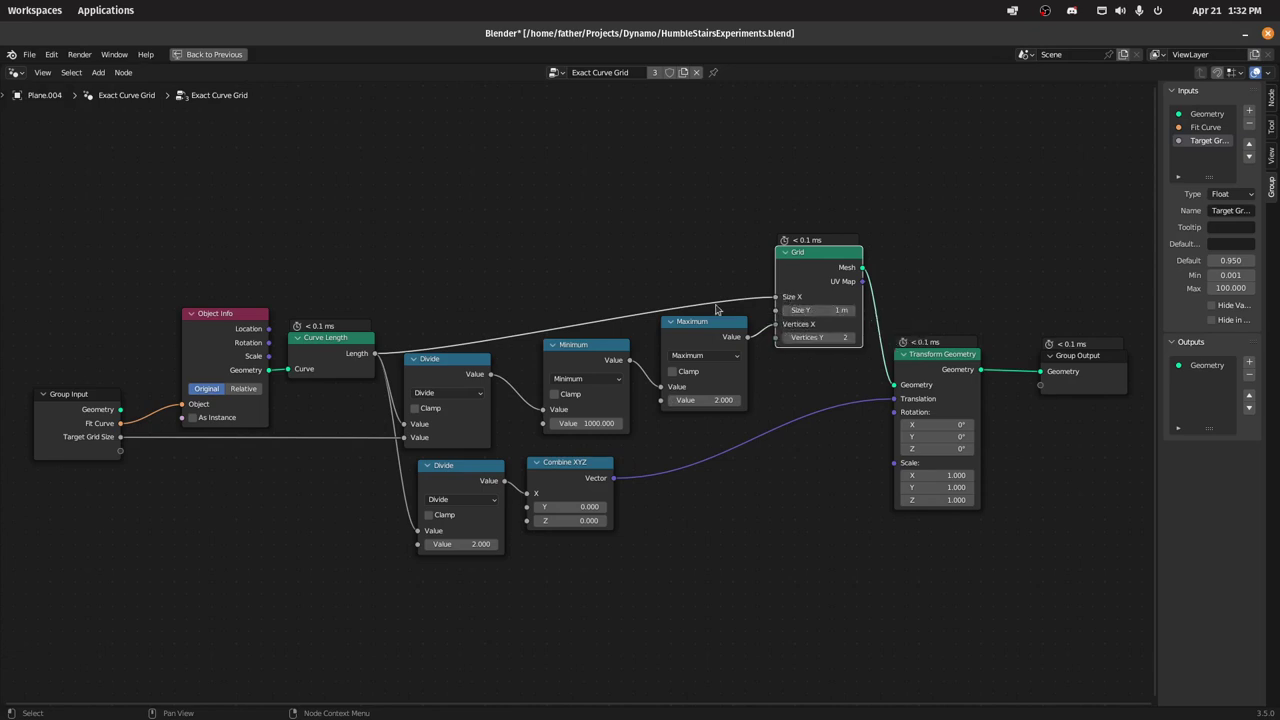
left_click(330, 350)
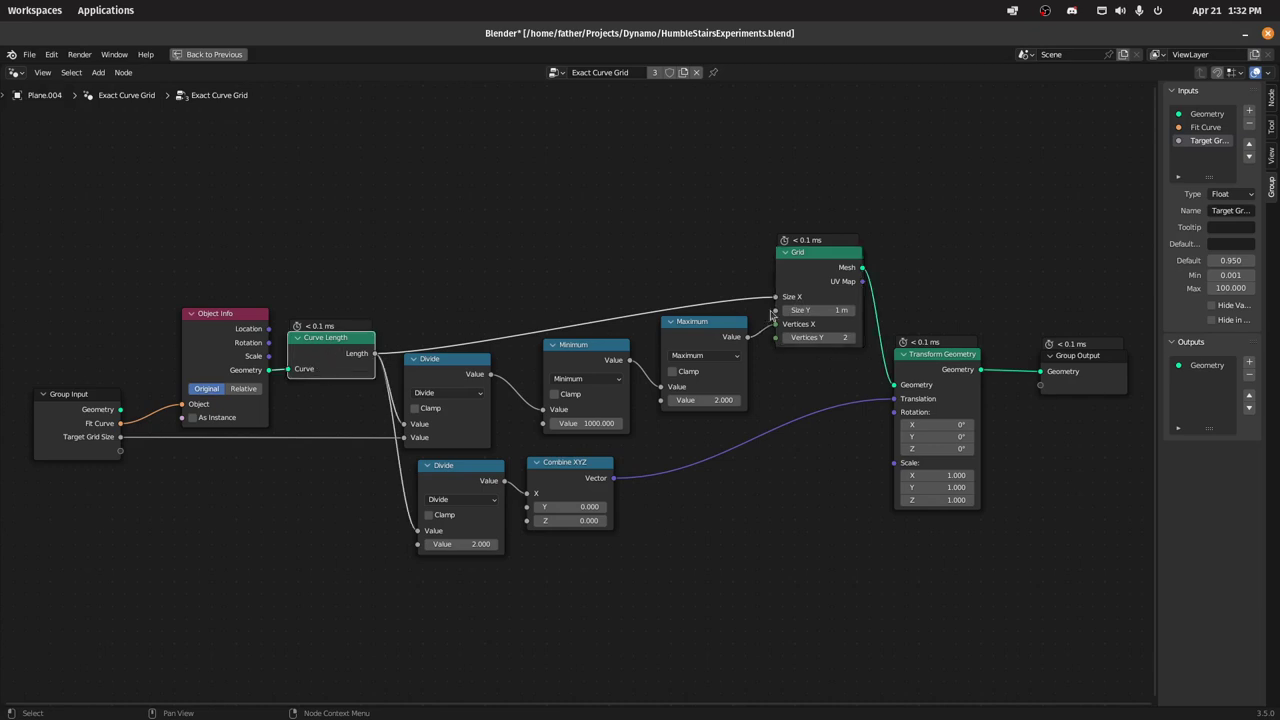
left_click(884, 389)
left_click(461, 483)
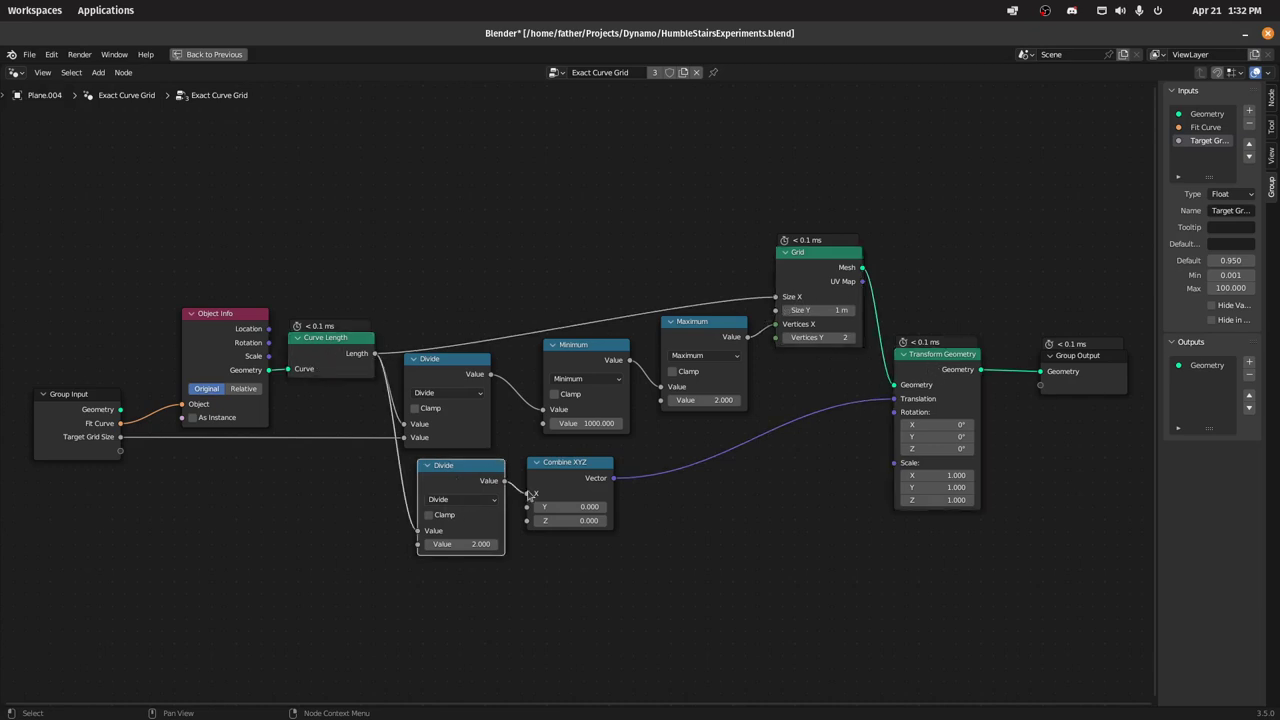
left_click(563, 483)
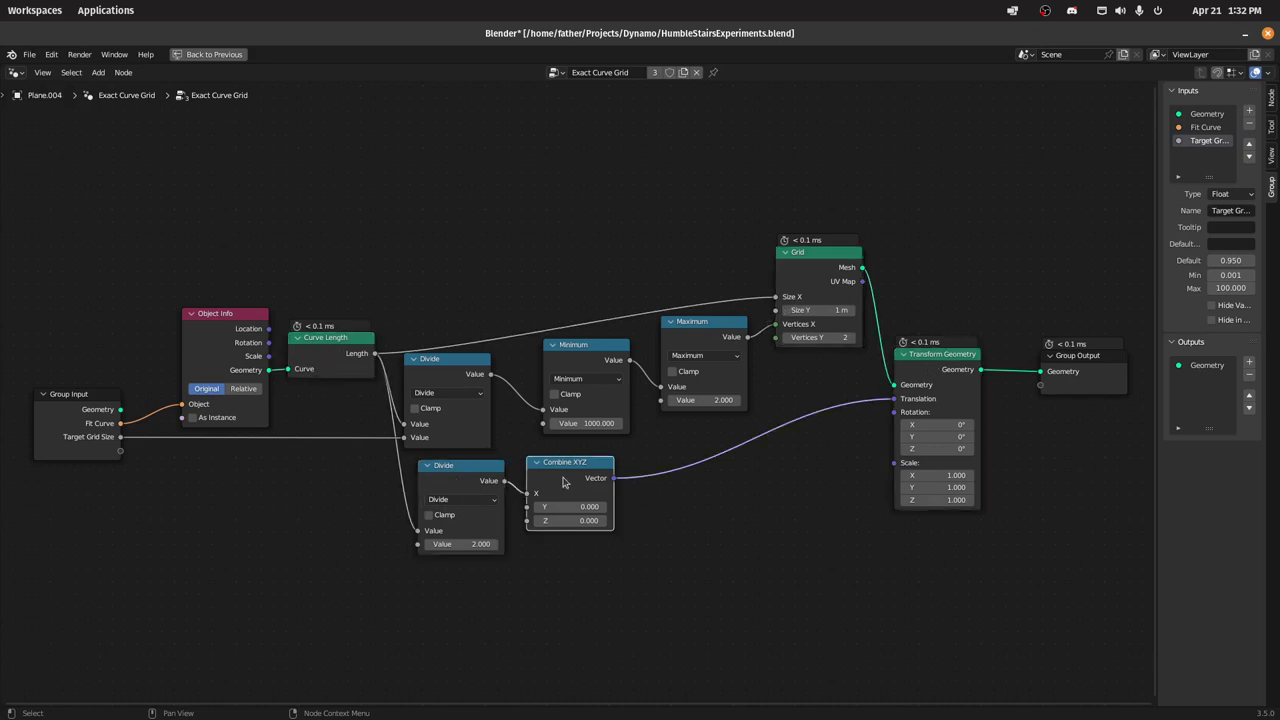
left_click(923, 372)
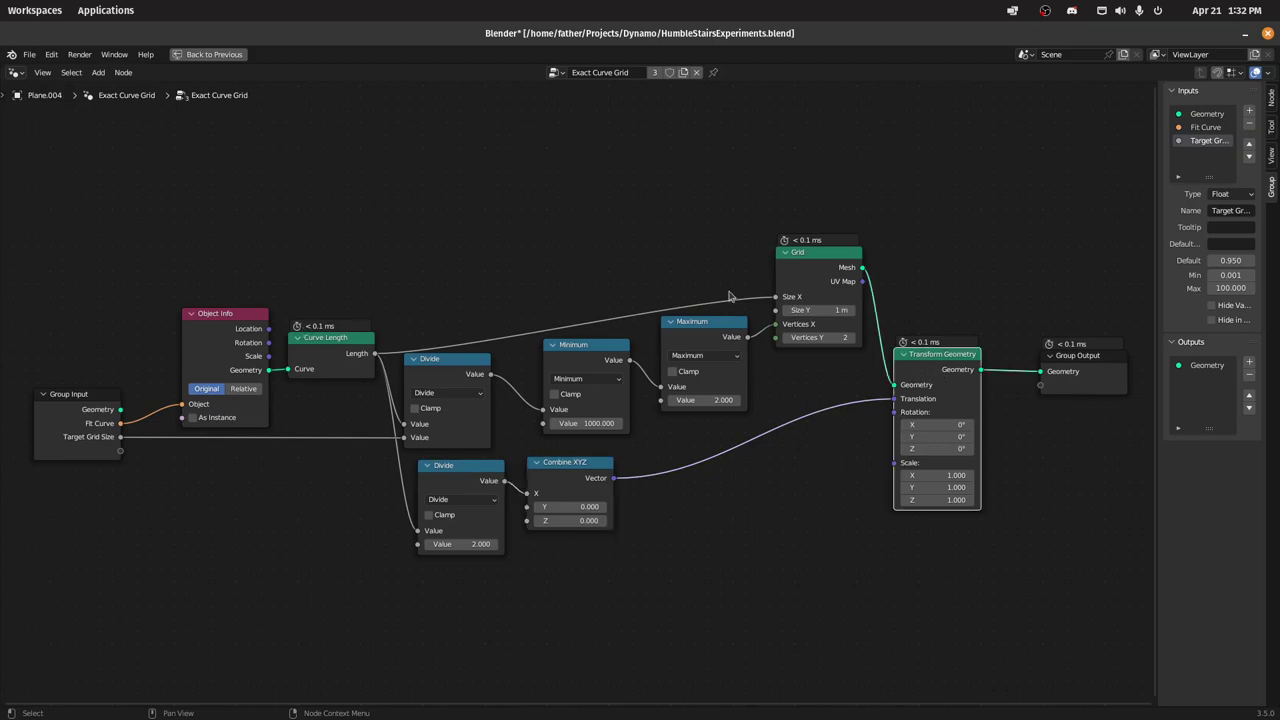
Step: Restore the full layout from the maximized node editor and turn on the Curve modifier's viewport display for Plane.004
key("ctrl+space")
scroll(608, 285, "up", 5)
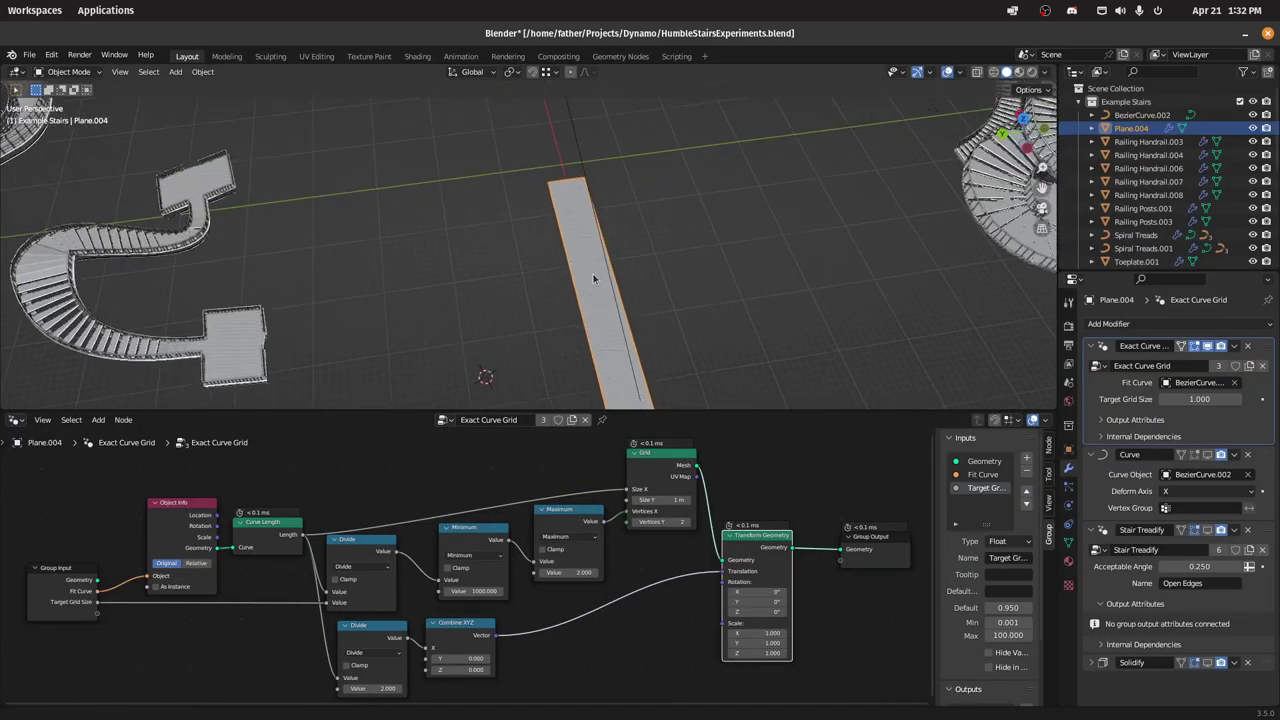
scroll(592, 272, "down", 3)
mouse_move(603, 257)
middle_mouse_down()
mouse_move(640, 240)
mouse_move(612, 266)
middle_mouse_up()
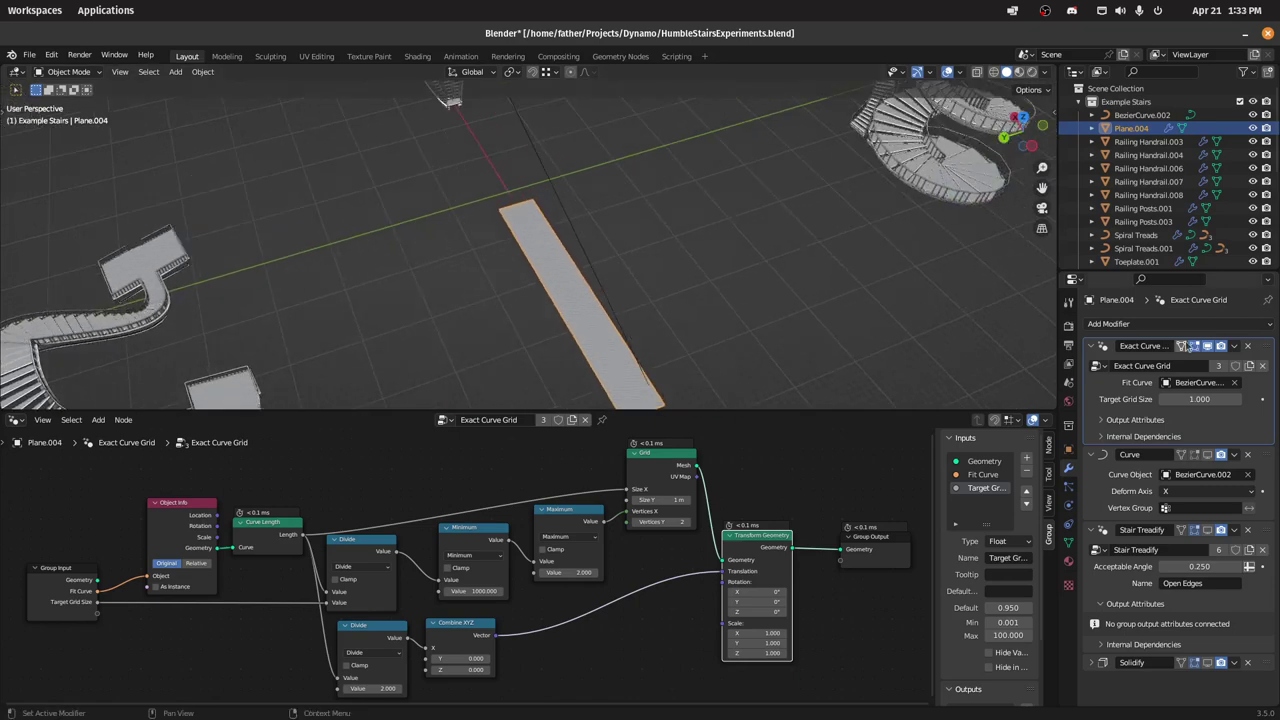
left_click(1207, 455)
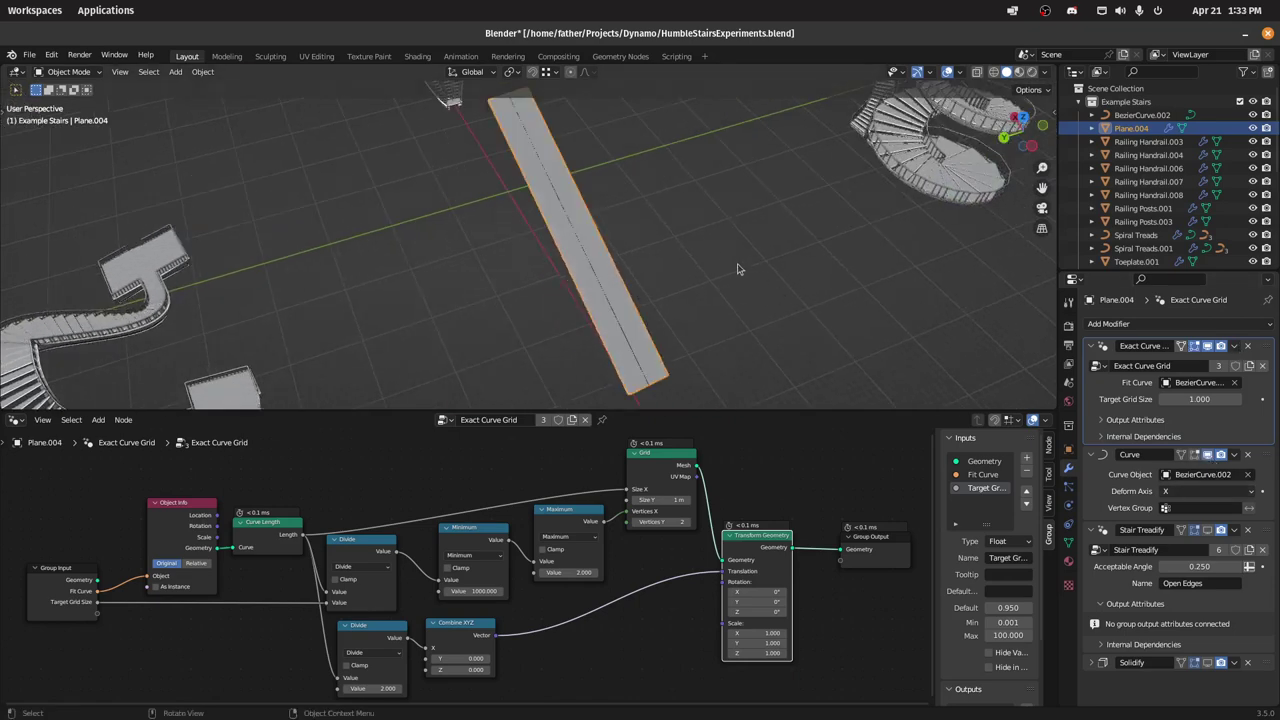
middle_click_drag(738, 269, 748, 292)
left_click(1091, 347)
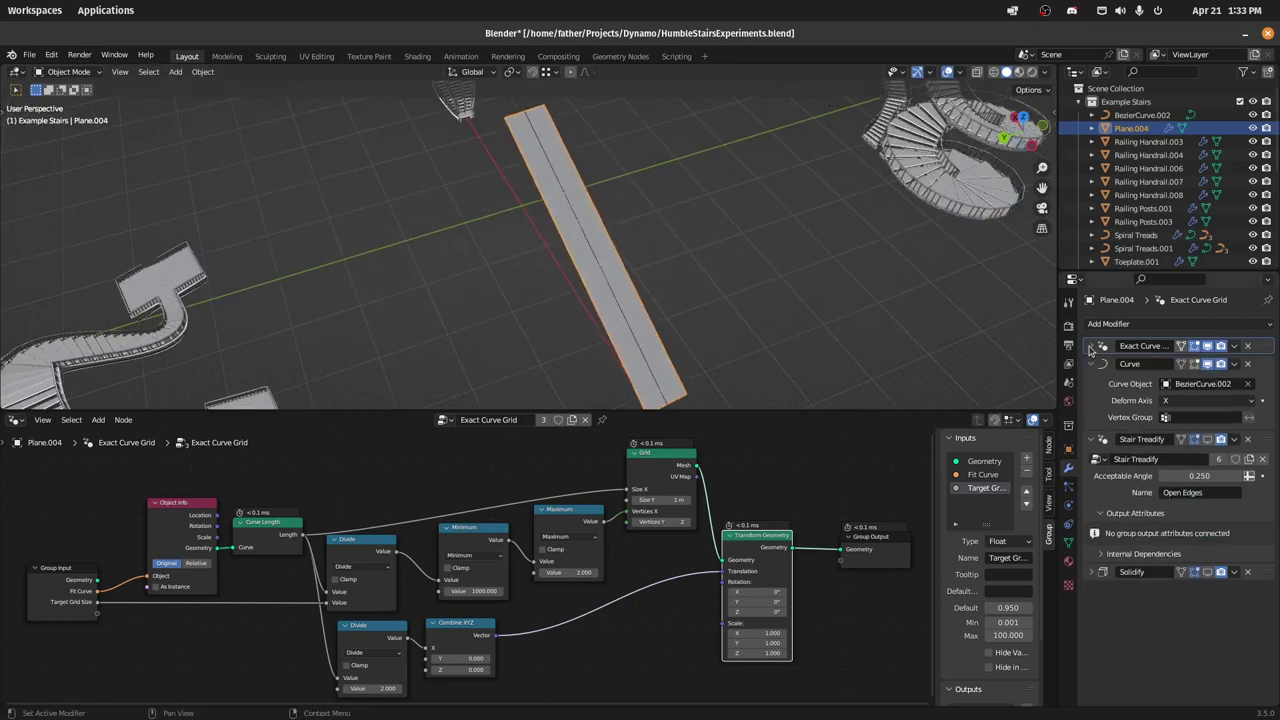
left_click(1090, 364)
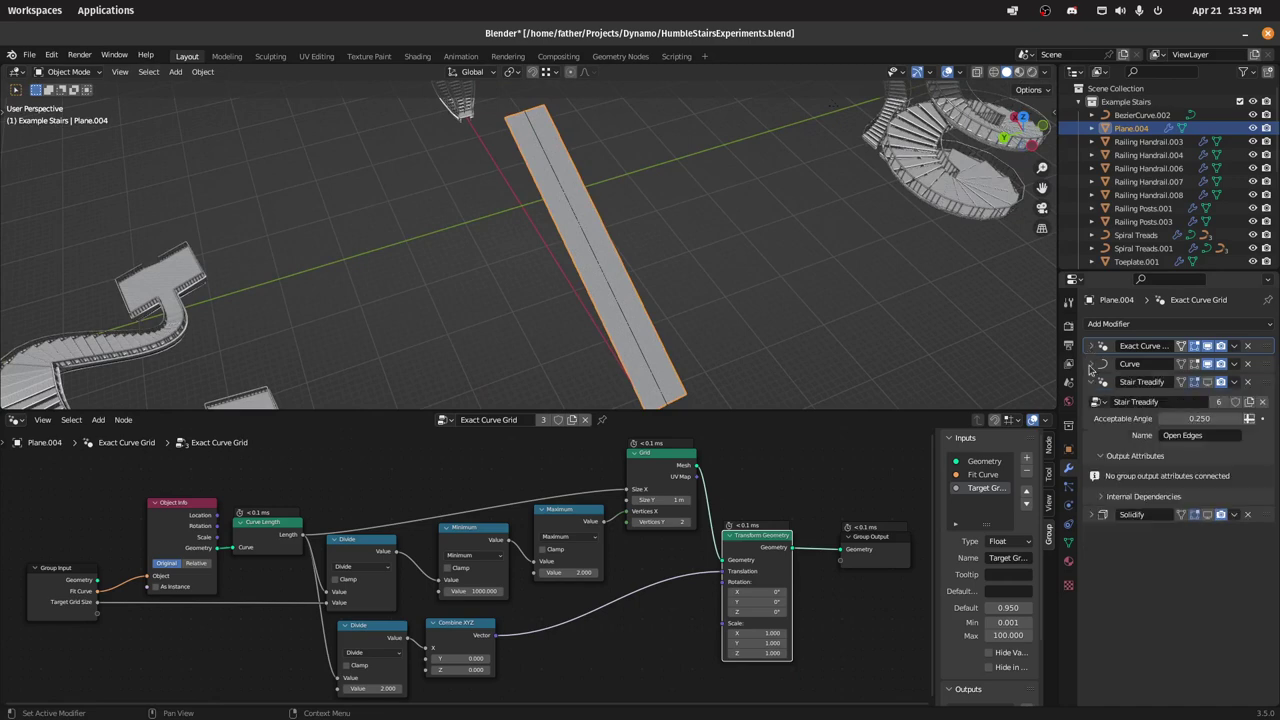
left_click(1092, 366)
left_click(1091, 347)
Step: Inspect the Walking Surface mesh in wireframe Edit Mode and compare it with the Plane.004 grid in Object Mode
middle_click_drag(644, 195, 738, 400, "shift")
left_click(484, 220)
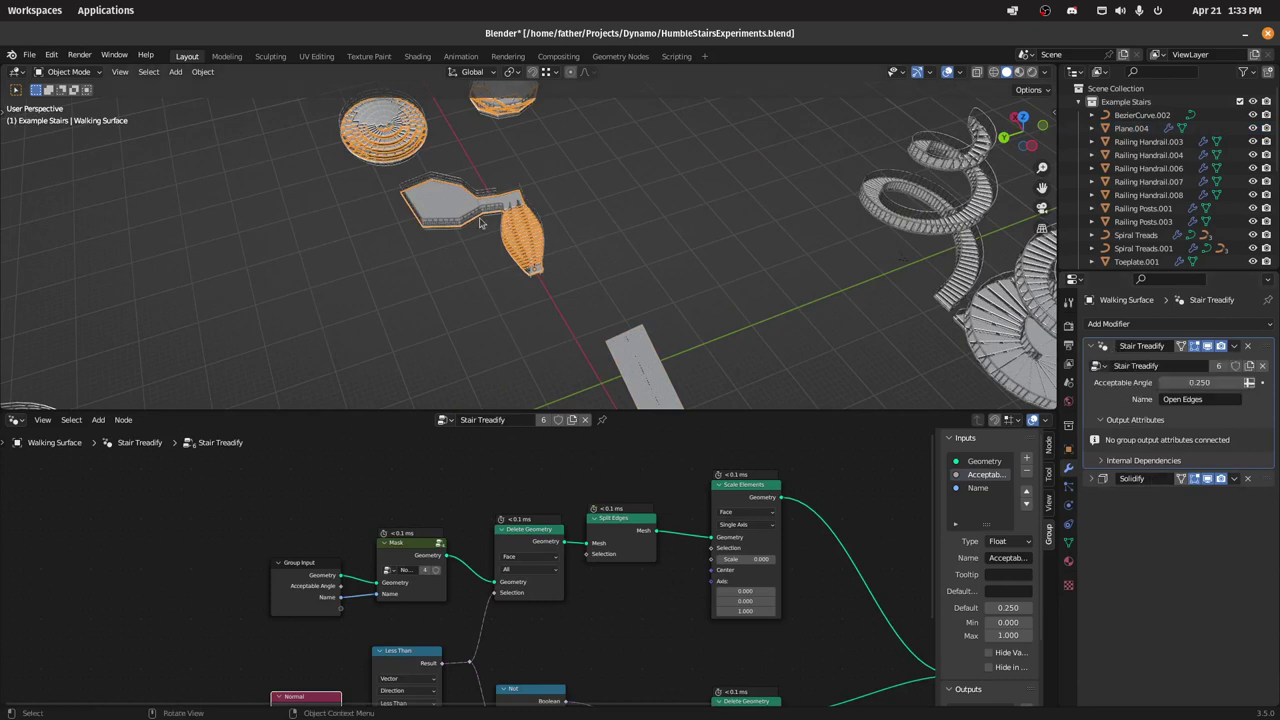
key("Tab")
key("shift+z")
key("a")
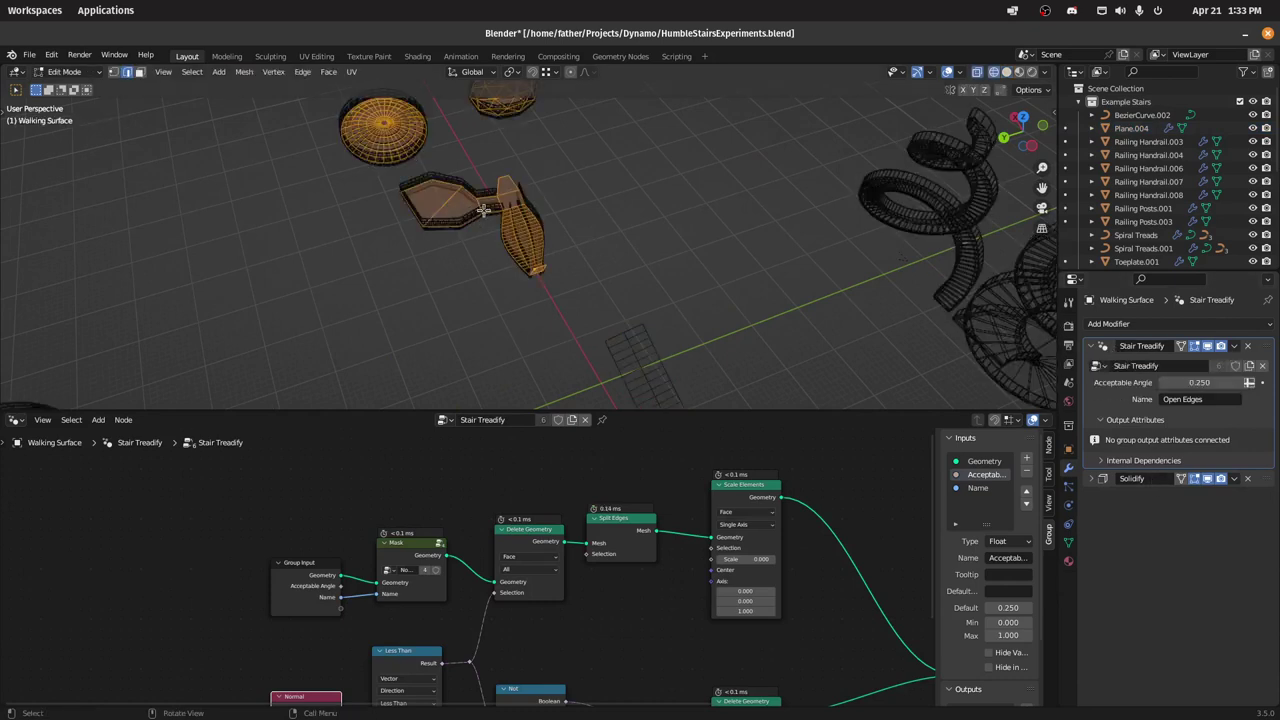
scroll(495, 201, "up", 5)
middle_click_drag(500, 202, 571, 243, "shift")
middle_click_drag(571, 243, 480, 179)
key("Tab")
scroll(573, 252, "down", 5)
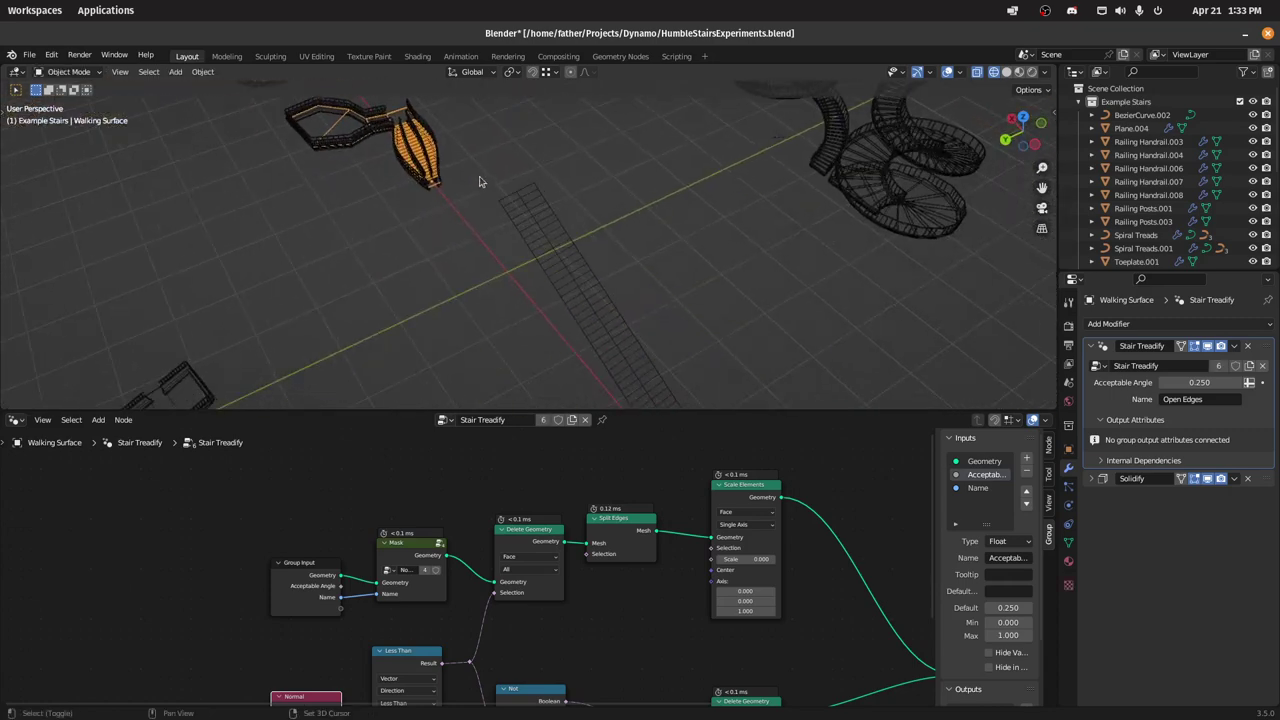
left_click(510, 208)
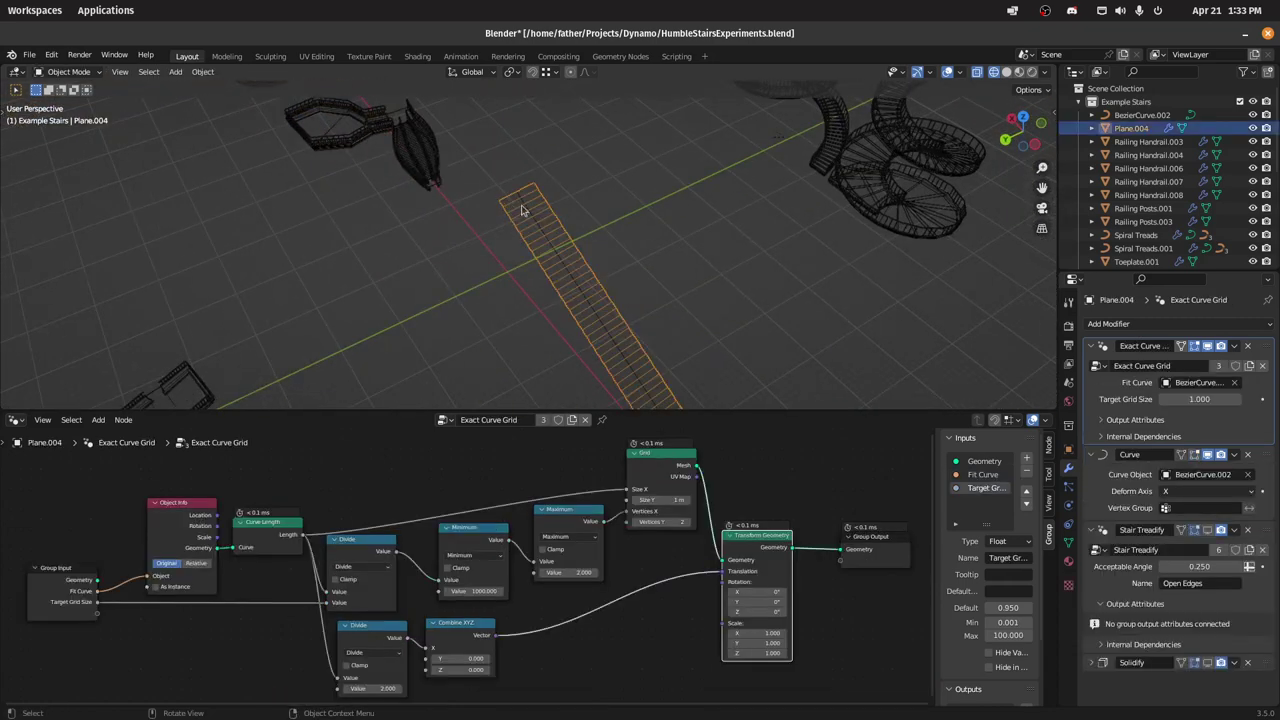
scroll(521, 210, "up", 2)
middle_click_drag(523, 206, 593, 247)
Step: Remove the Stair Treadify and Solidify modifiers from Plane.004 and copy Stair Treadify onto it from Walking Surface
left_click(718, 180)
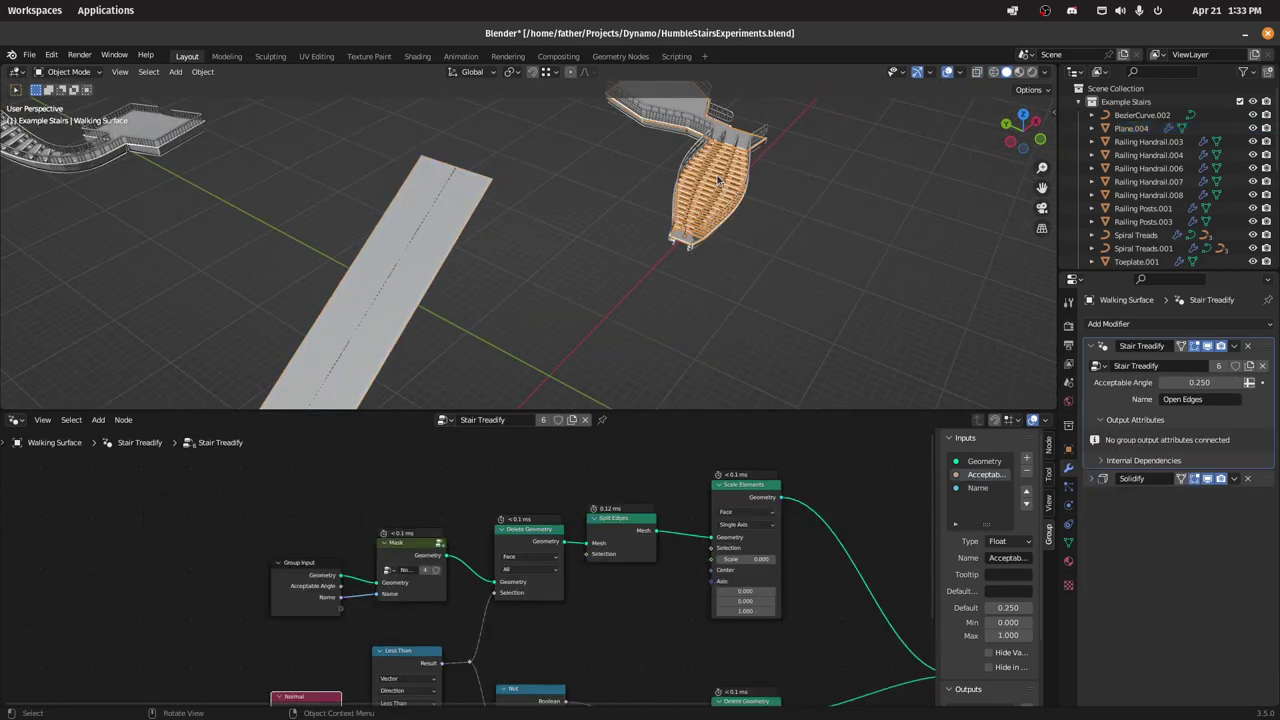
left_click(466, 185)
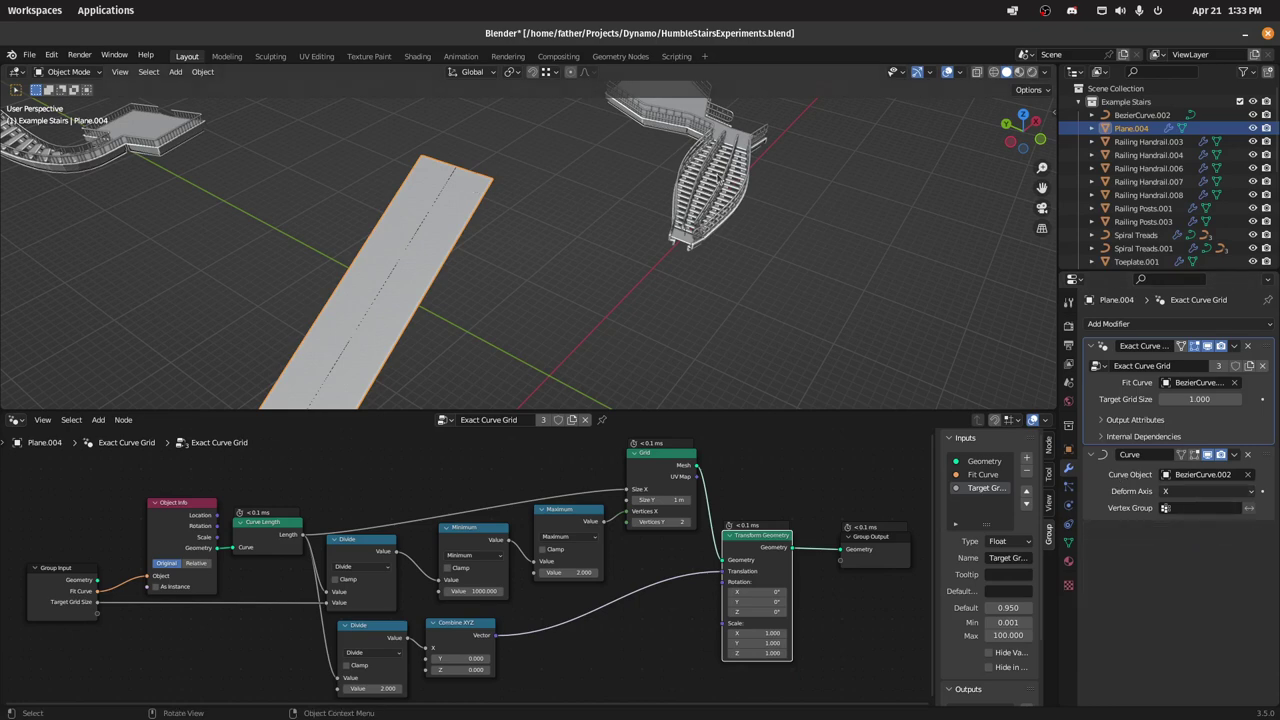
left_click(712, 190, "shift")
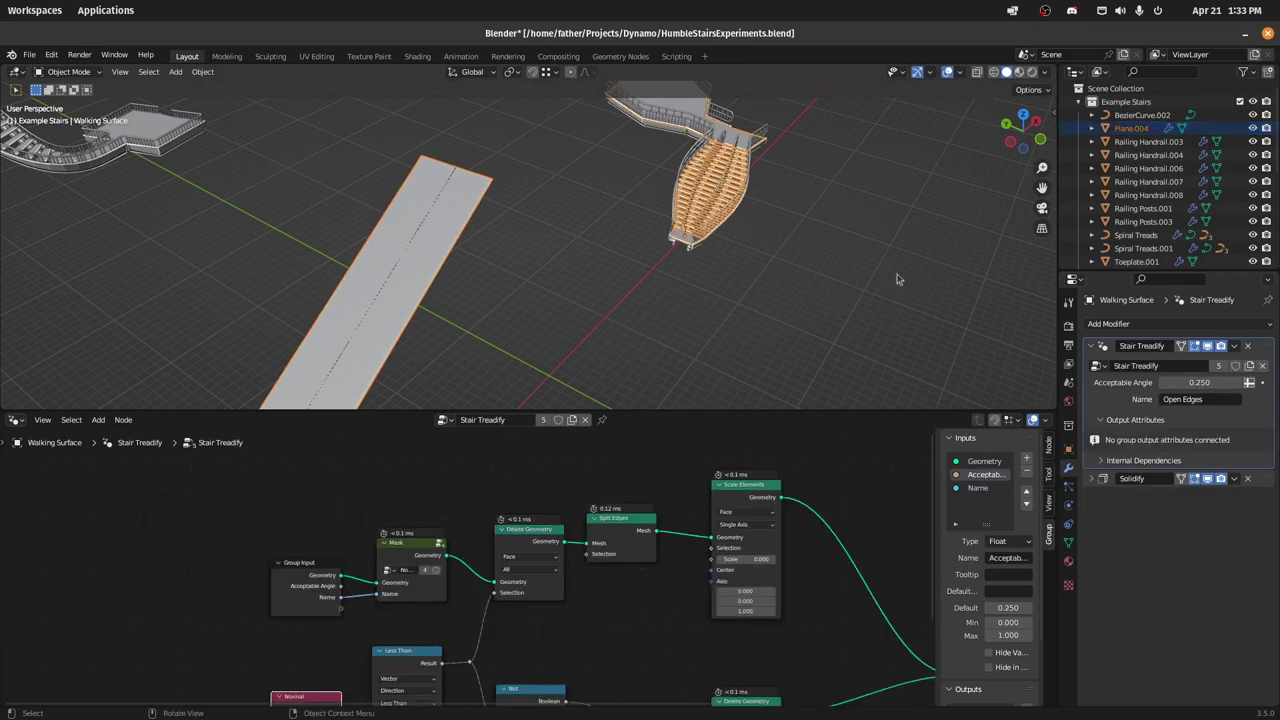
left_click(1234, 347)
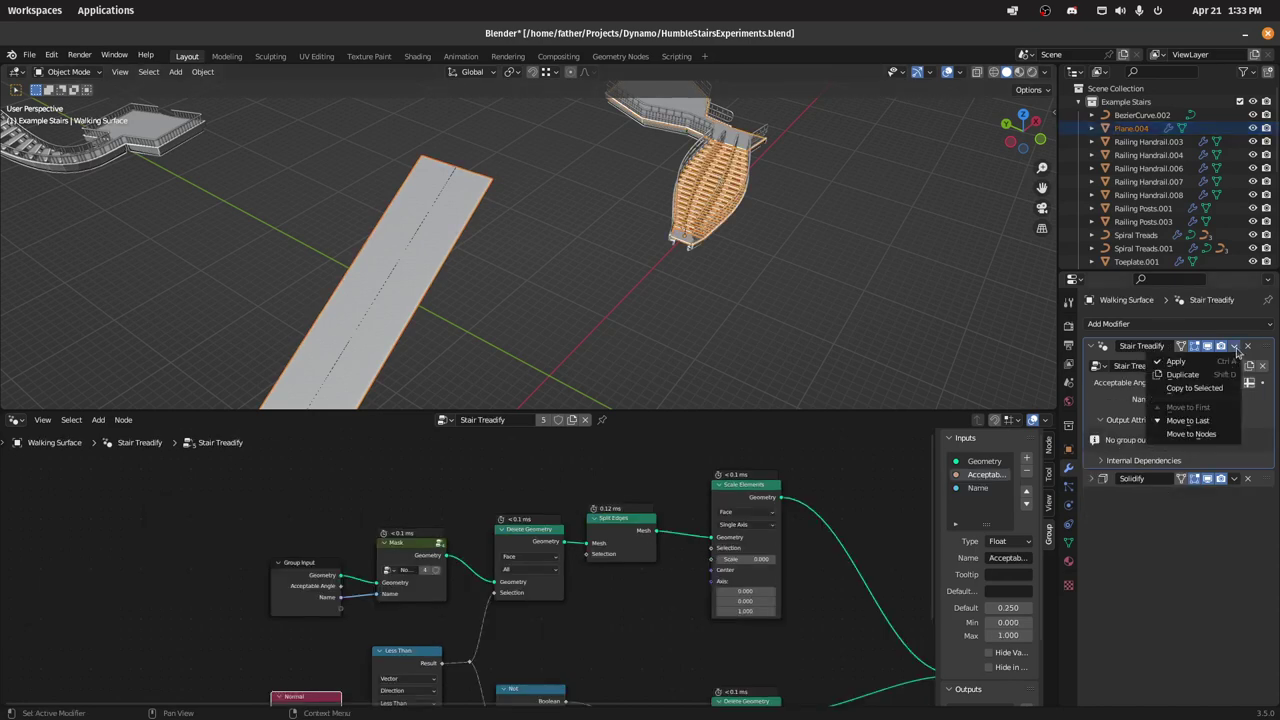
left_click(1194, 387)
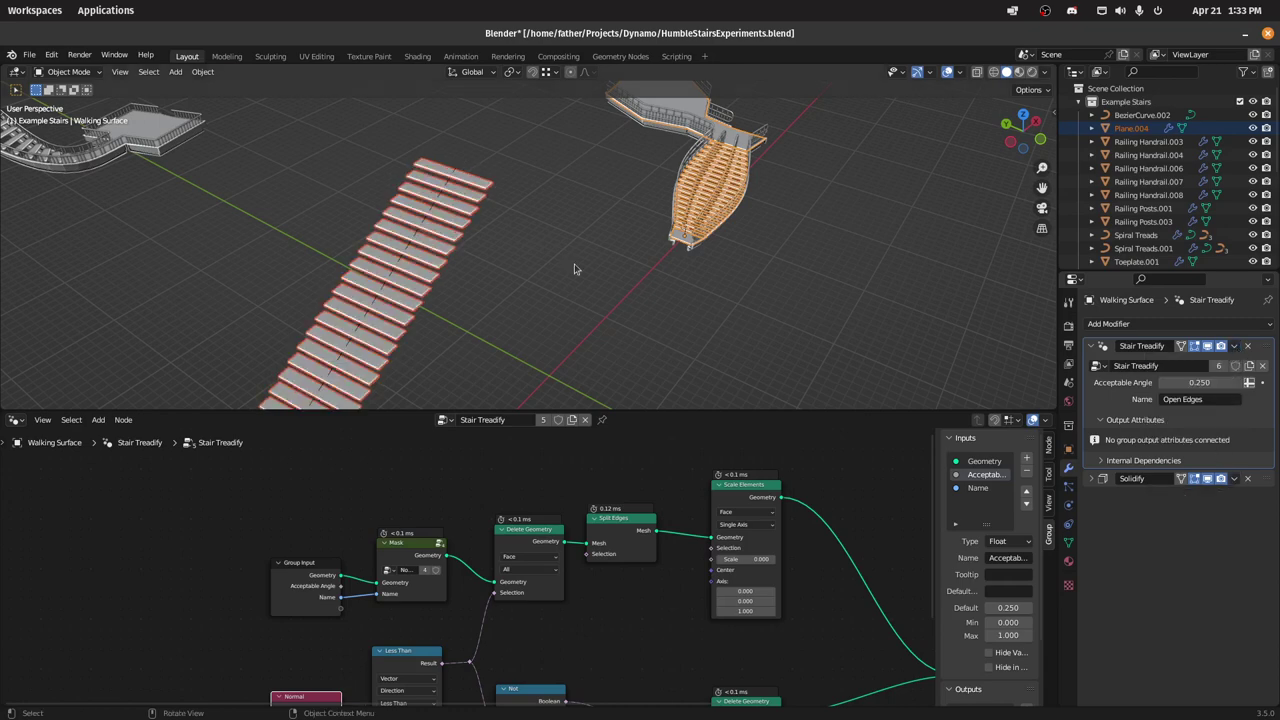
Step: Duplicate the Top Railing Handrail beside its original staircase and delete the copy
left_click(682, 116)
scroll(628, 257, "down", 4)
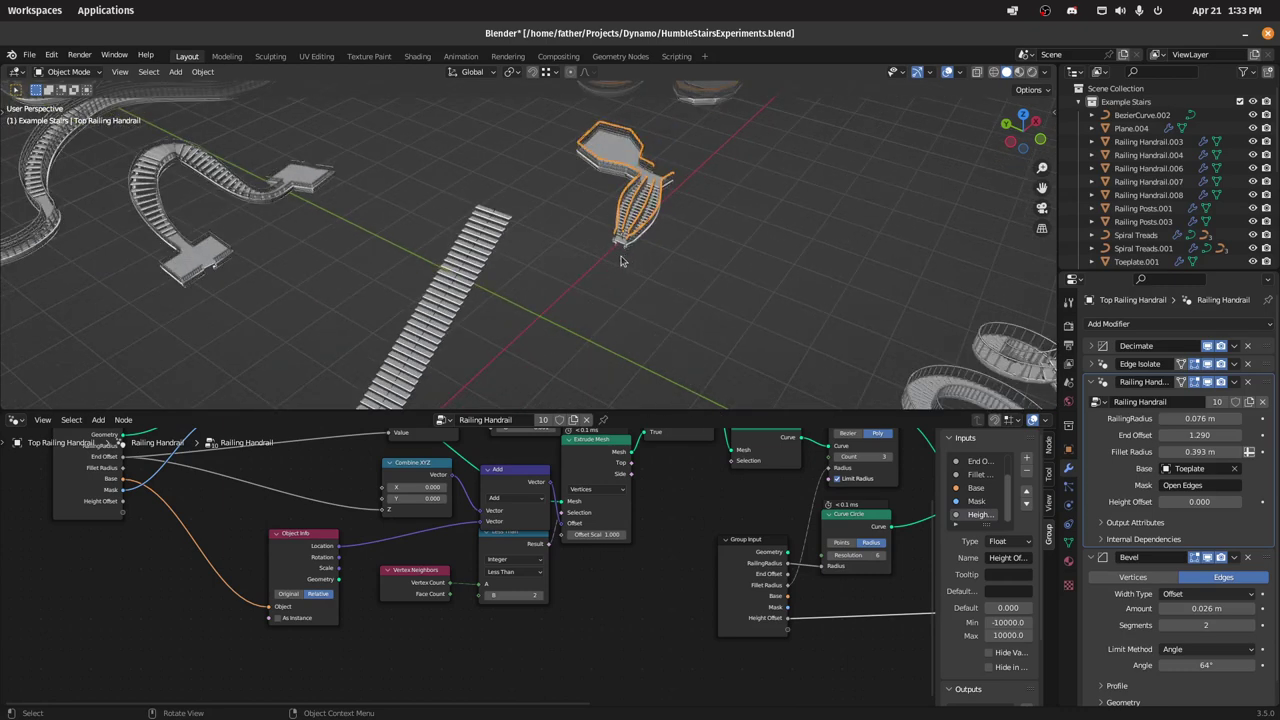
middle_click_drag(623, 261, 644, 272, "shift")
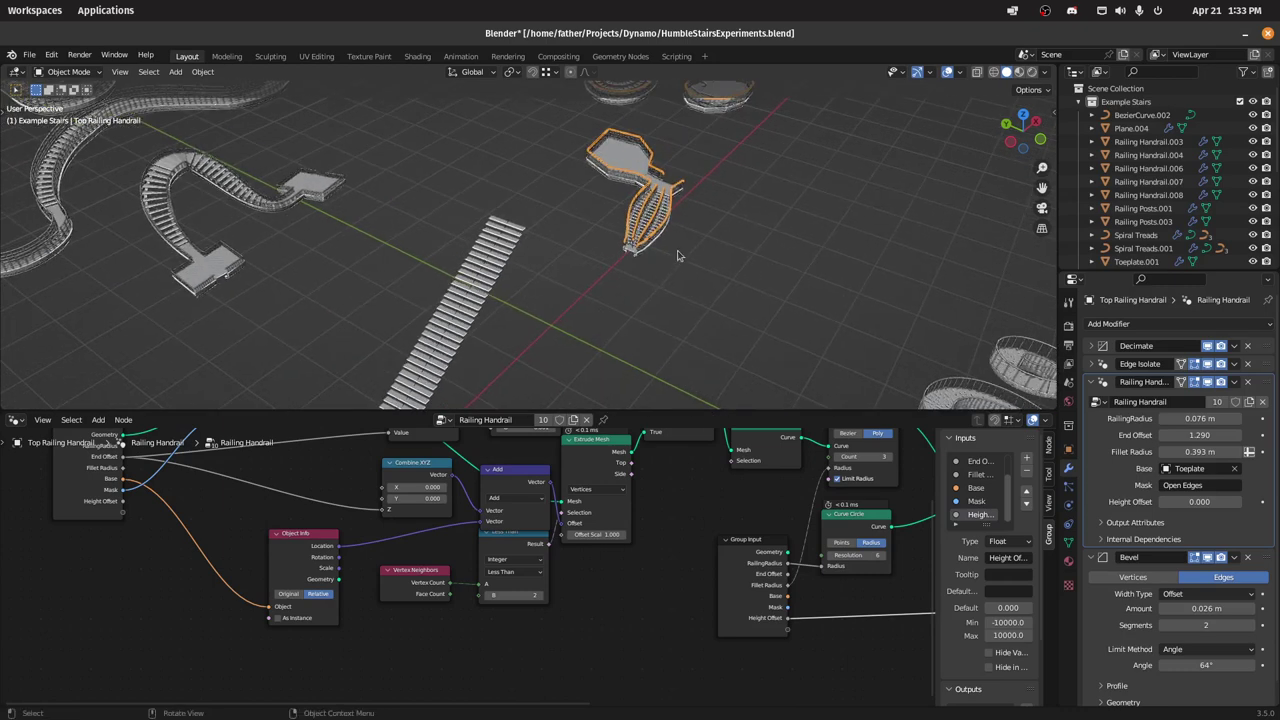
key("shift+d")
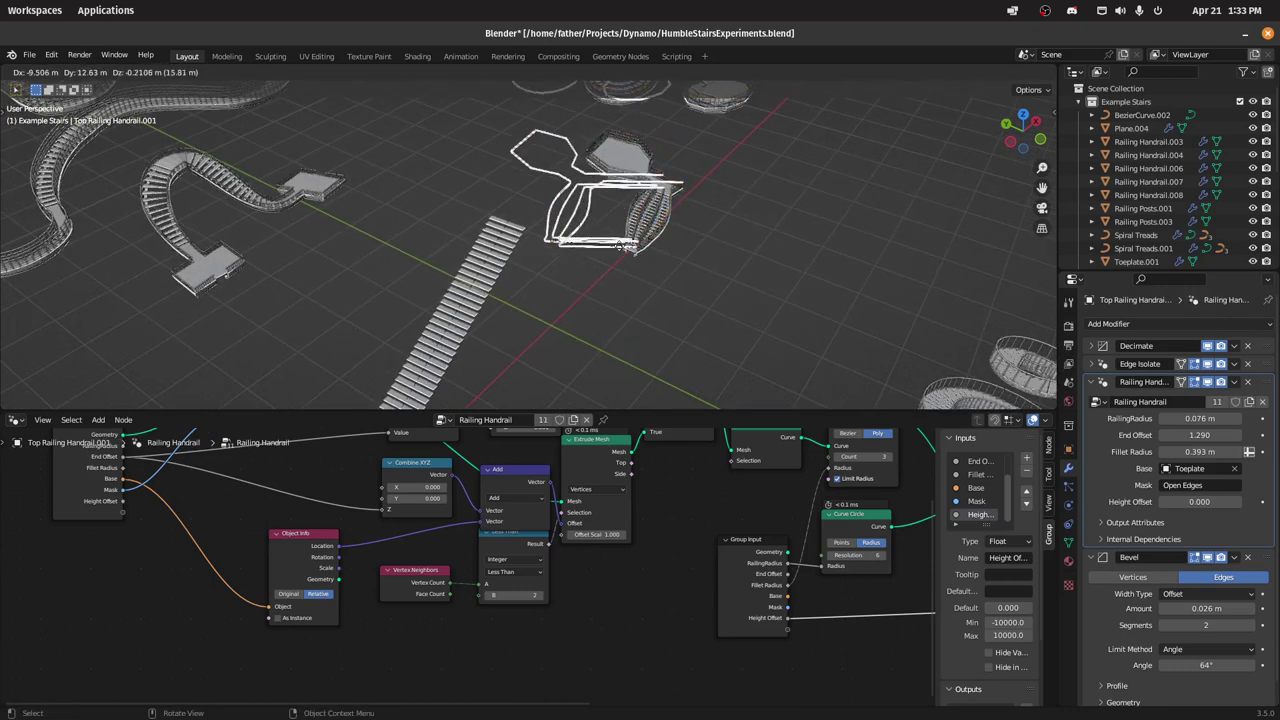
left_click(609, 285)
middle_click_drag(609, 286, 678, 213)
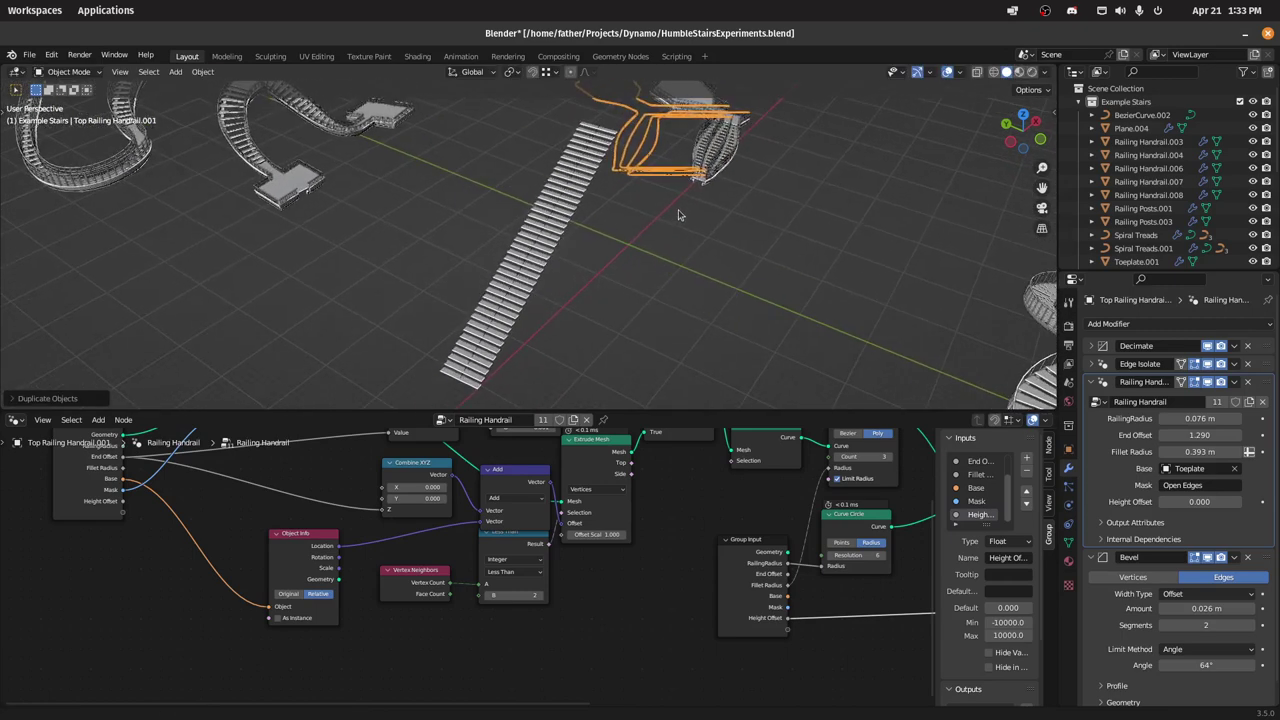
key("x")
left_click(670, 214)
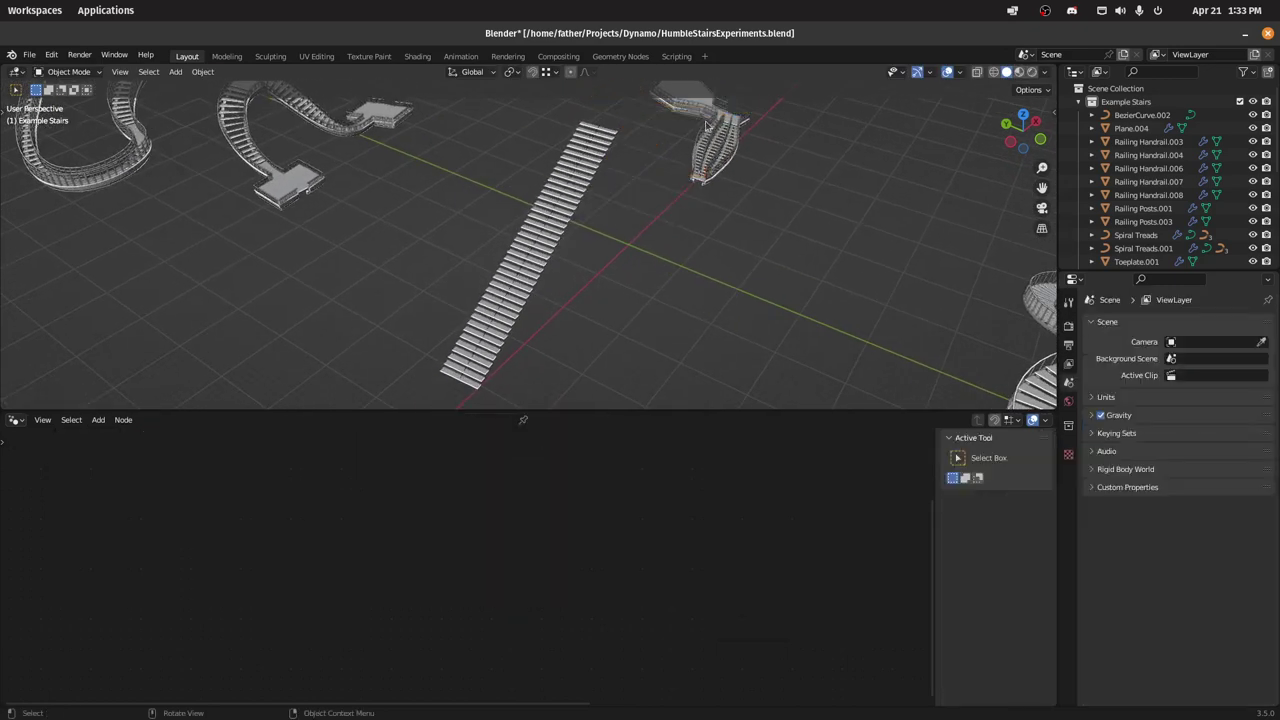
Step: Duplicate the walking surface's railing parts together with the Toeplate and place the copies at one end of the Plane.004 stairs
scroll(712, 125, "up", 6)
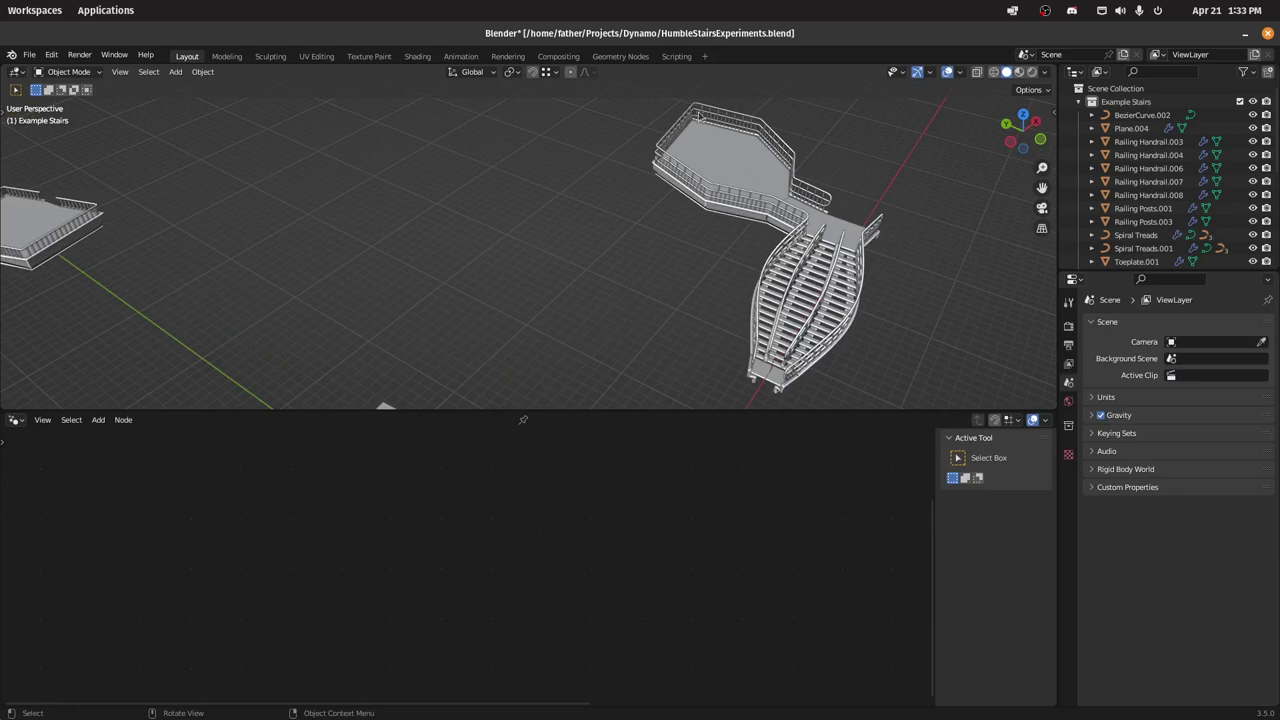
left_click(699, 116)
left_click(708, 110)
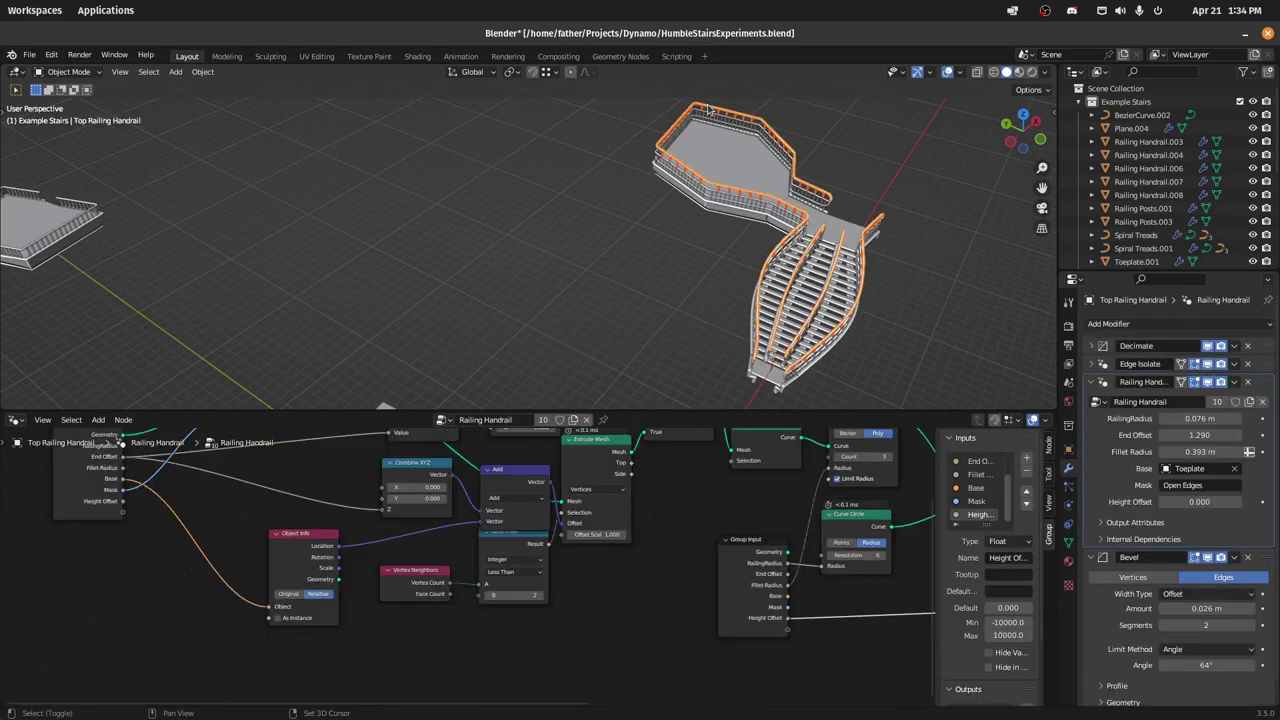
left_click(662, 180)
scroll(690, 225, "down", 4)
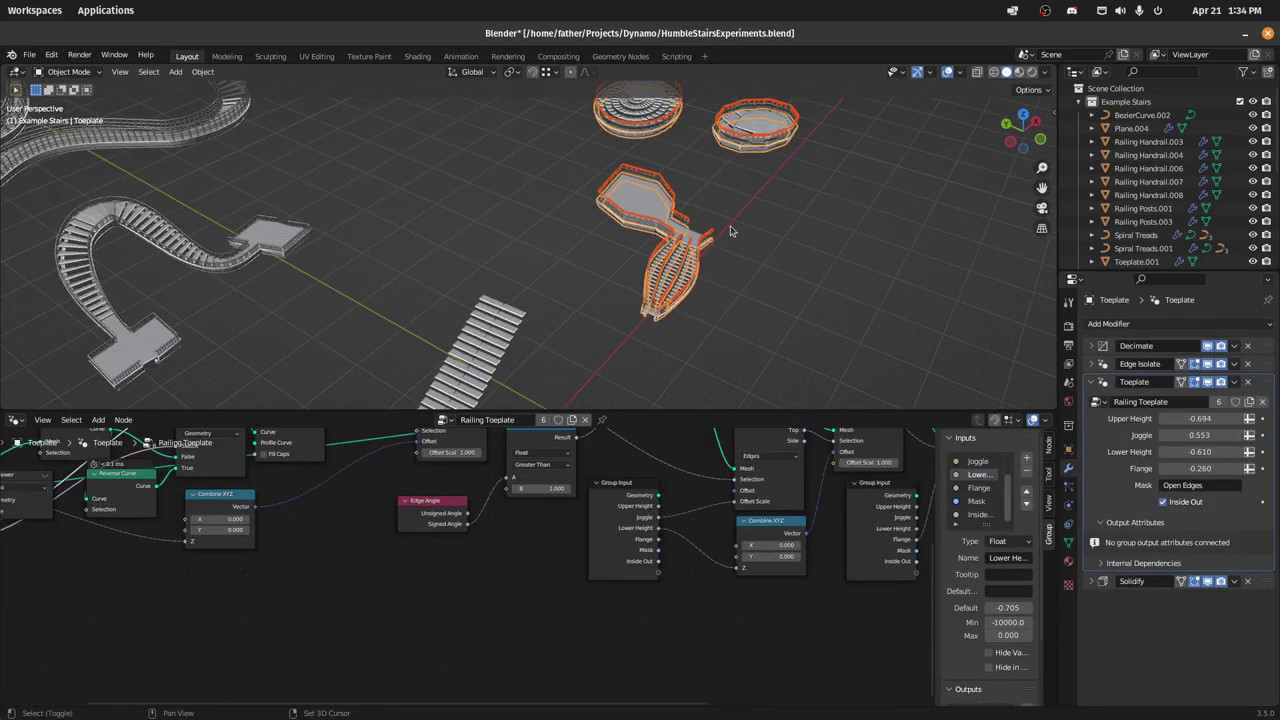
key("g")
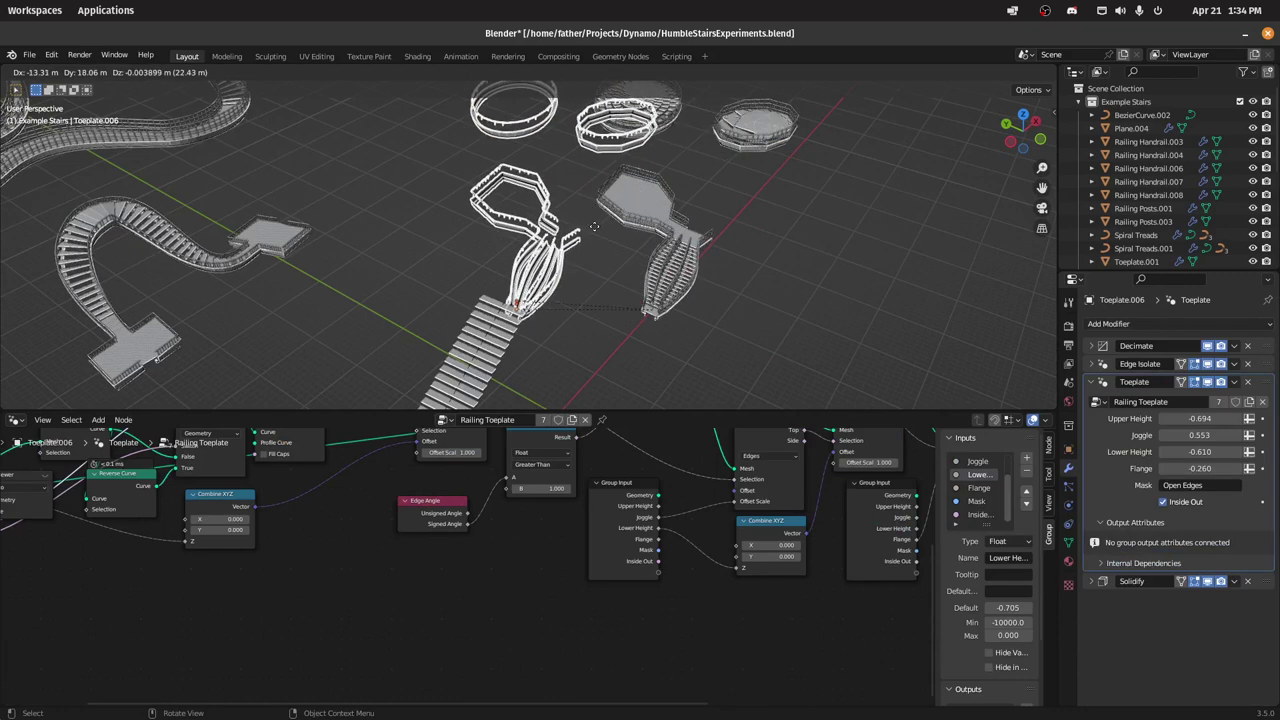
left_click(609, 307)
middle_click_drag(609, 307, 705, 168)
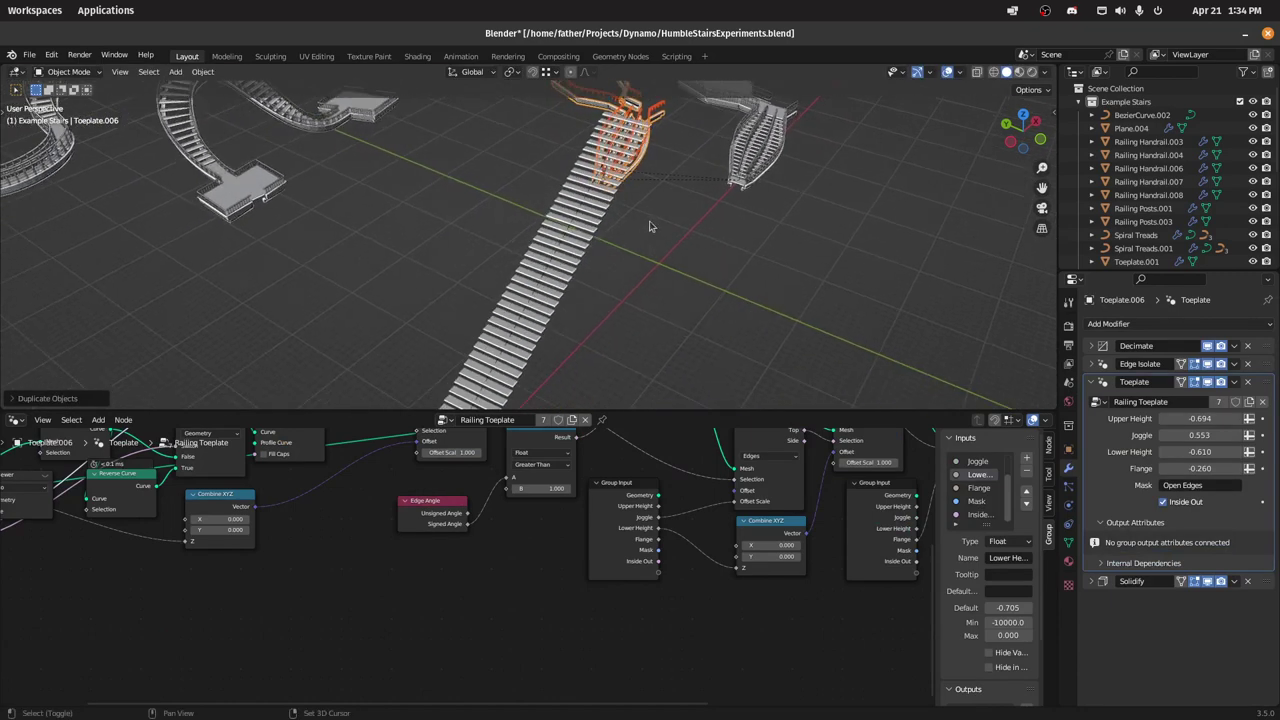
Step: Snap the copied railing parts and toeplate to Plane.004, using Plane.004 as the active object
middle_click_drag(630, 233, 598, 270)
left_click(575, 240, "shift")
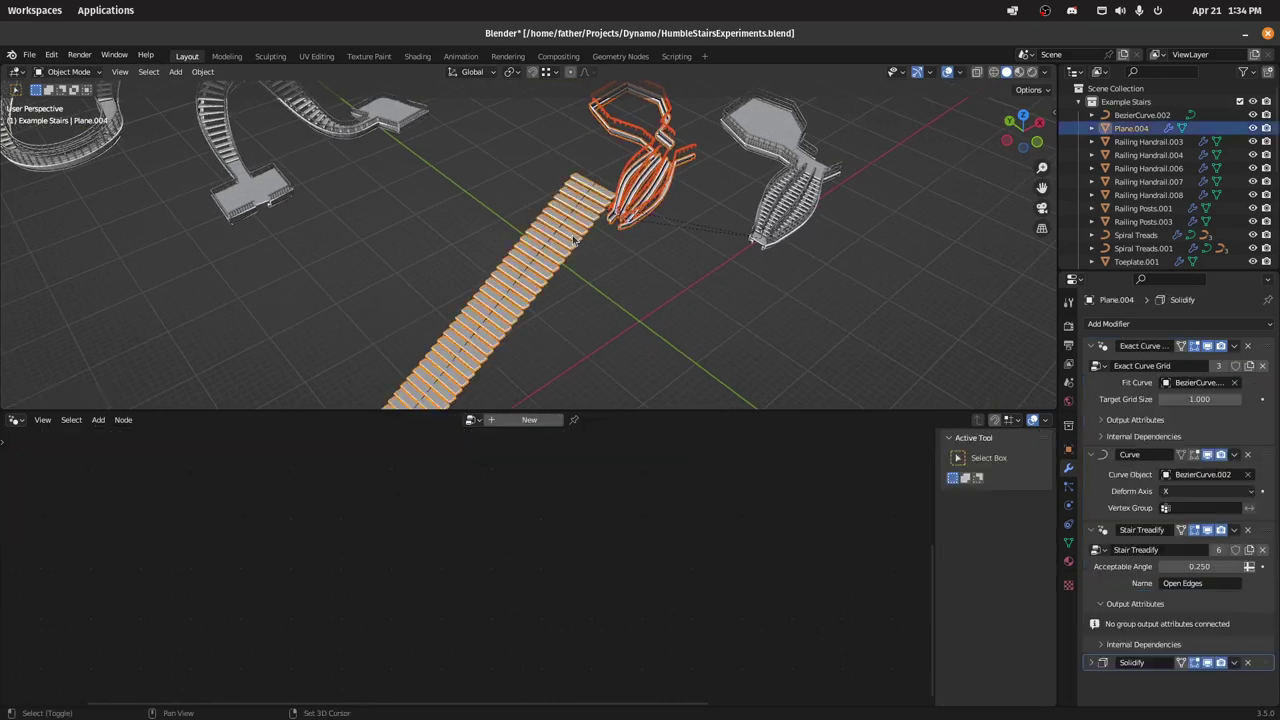
key("shift+s")
key("9")
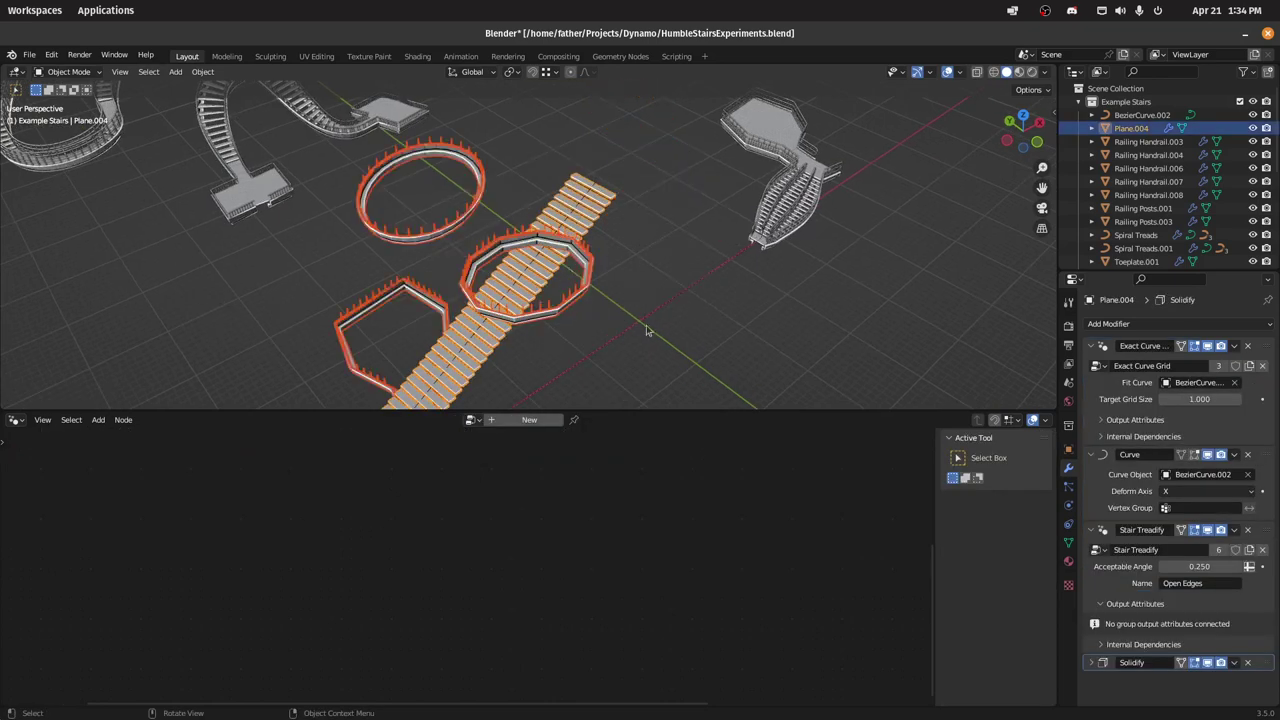
Step: Link Plane.004's object data to the copied railing parts and toeplate
middle_click_drag(646, 331, 677, 270, "shift")
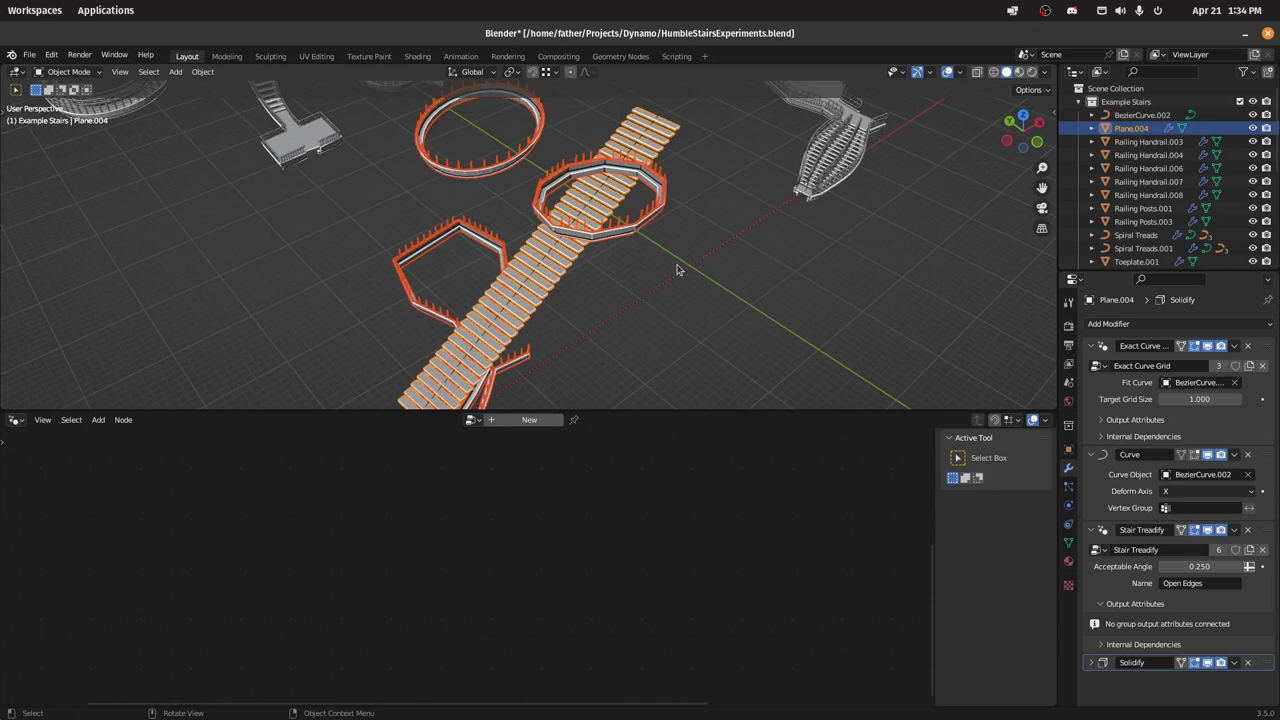
key("ctrl+l")
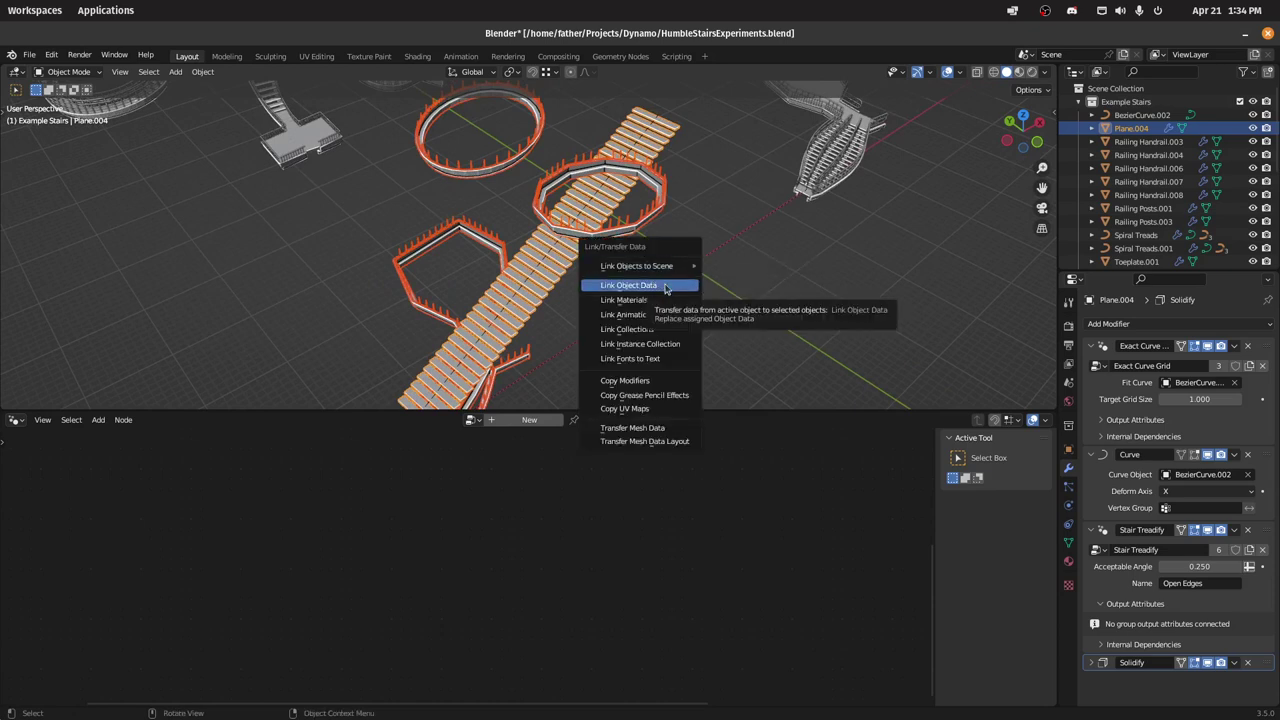
left_click(630, 285)
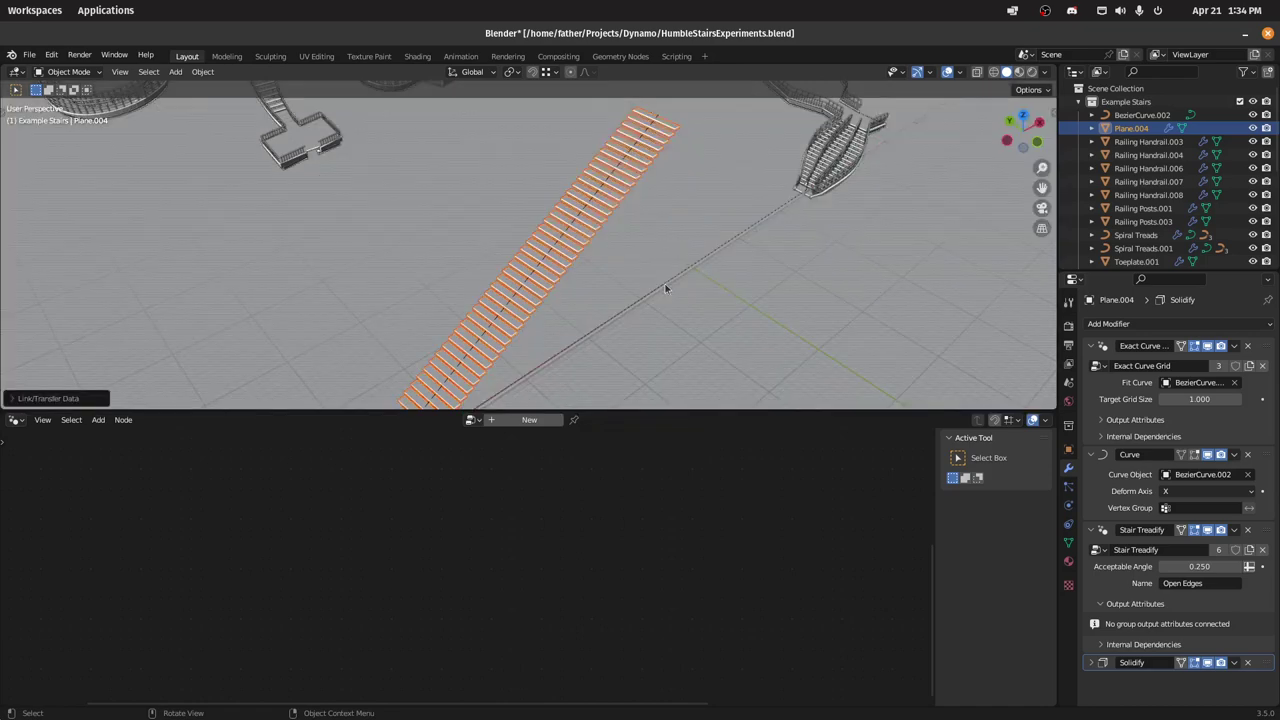
scroll(631, 233, "down", 12)
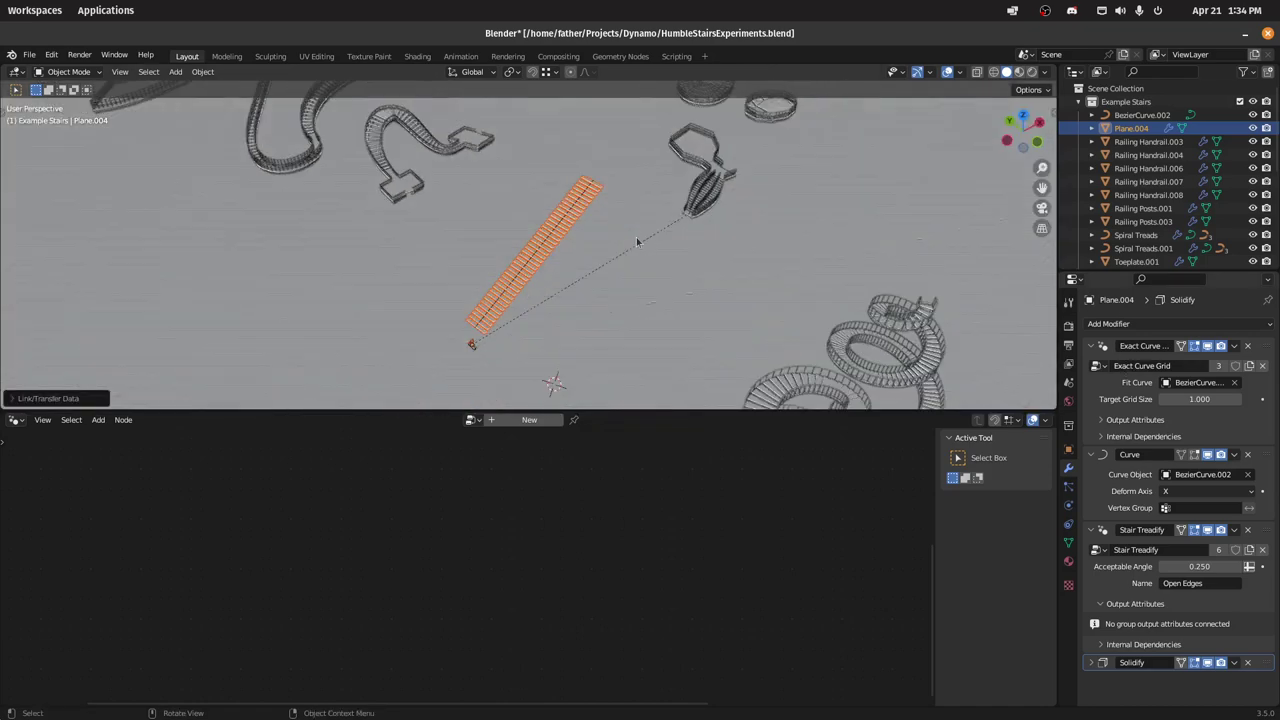
key("KP_Decimal")
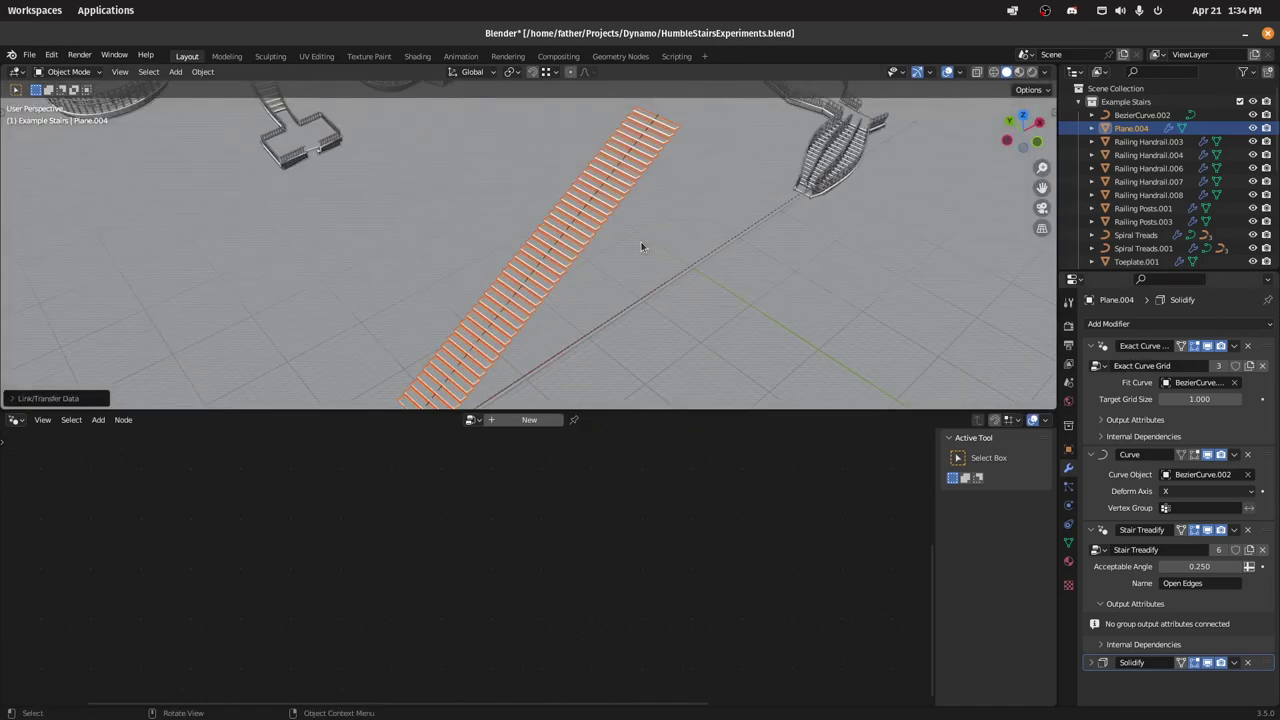
scroll(642, 246, "down", 2)
middle_click_drag(642, 246, 632, 247, "shift")
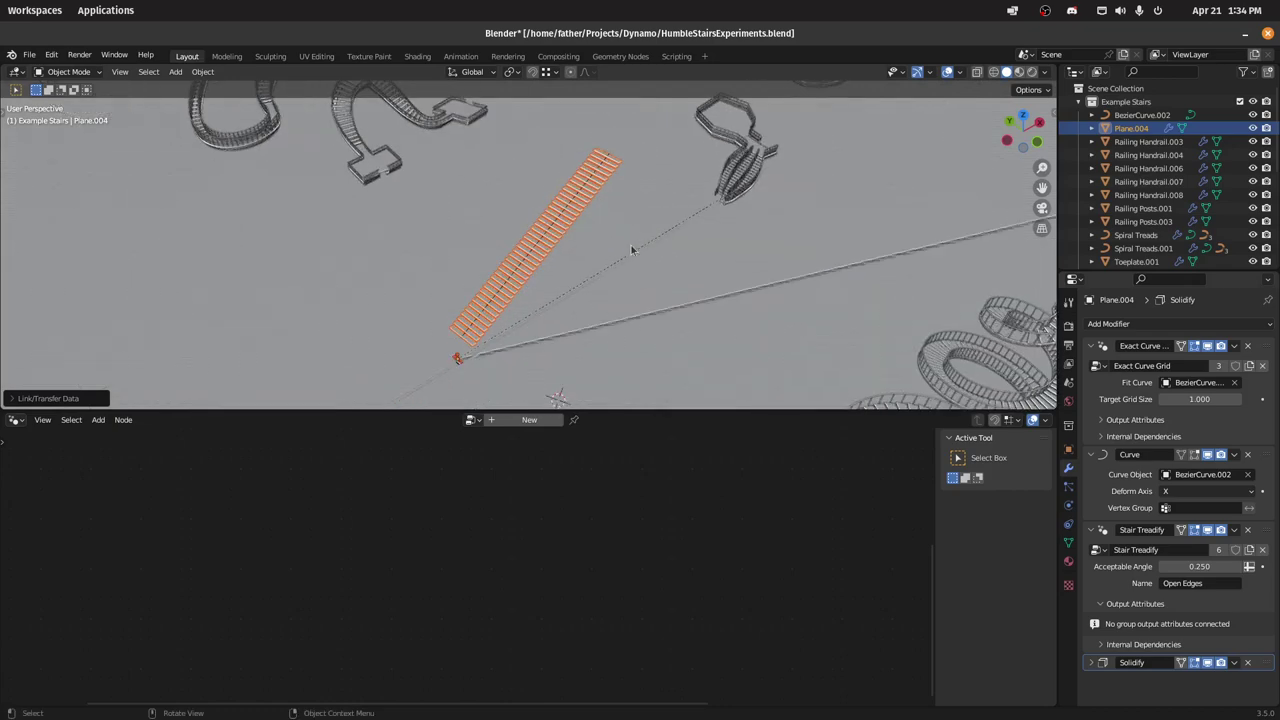
scroll(616, 260, "up", 2)
scroll(613, 261, "down", 2)
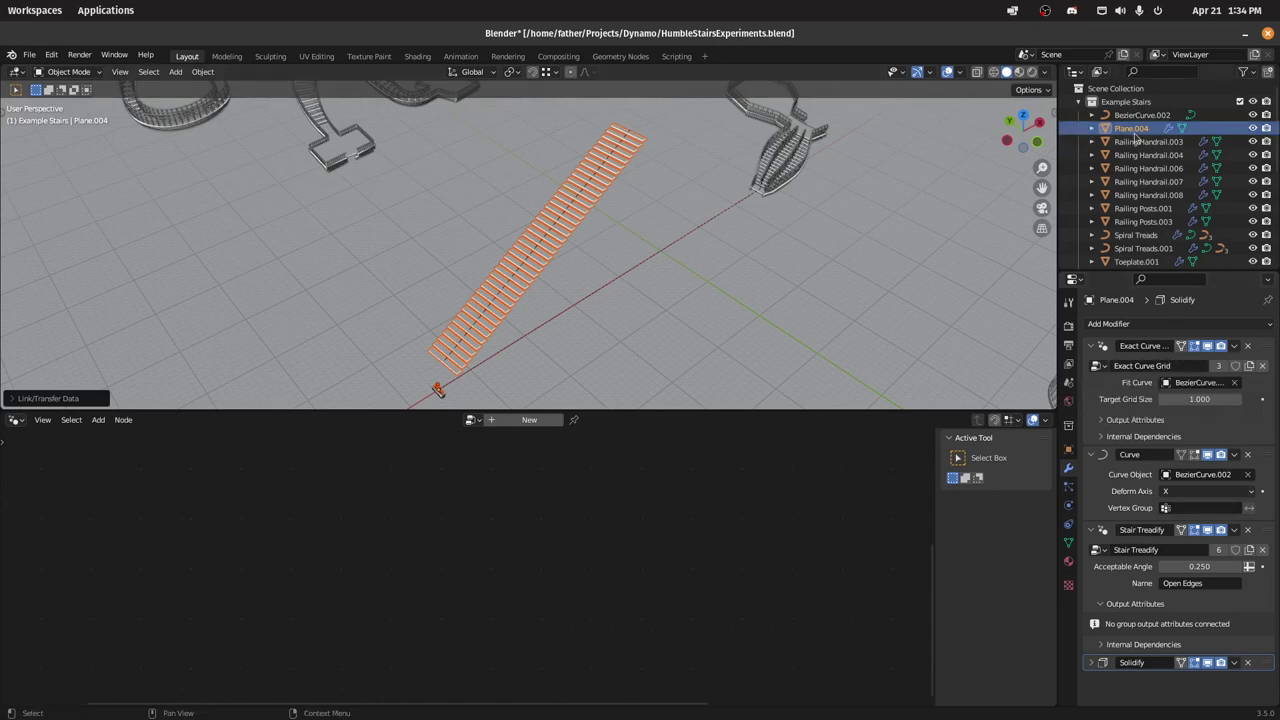
Step: Hide every object except Plane.004 and its railing and toeplate copies, keeping Plane.004 active in the selection
key("shift+h")
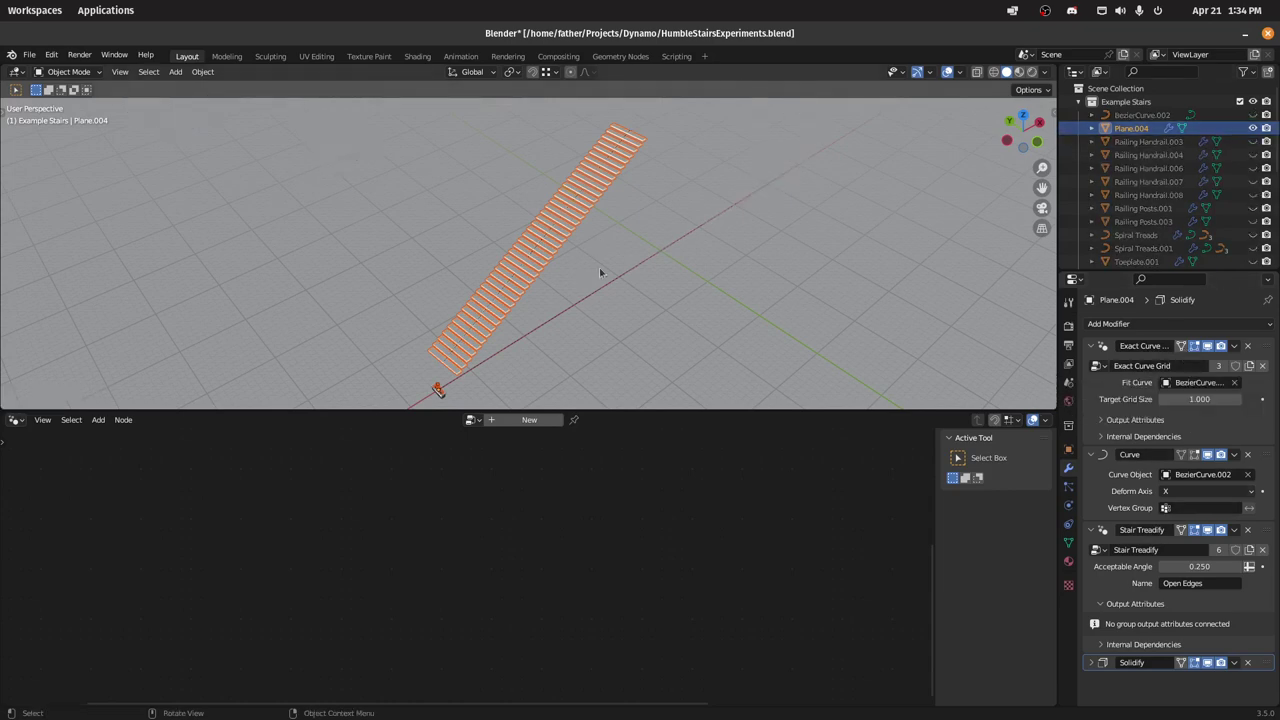
left_click(663, 215)
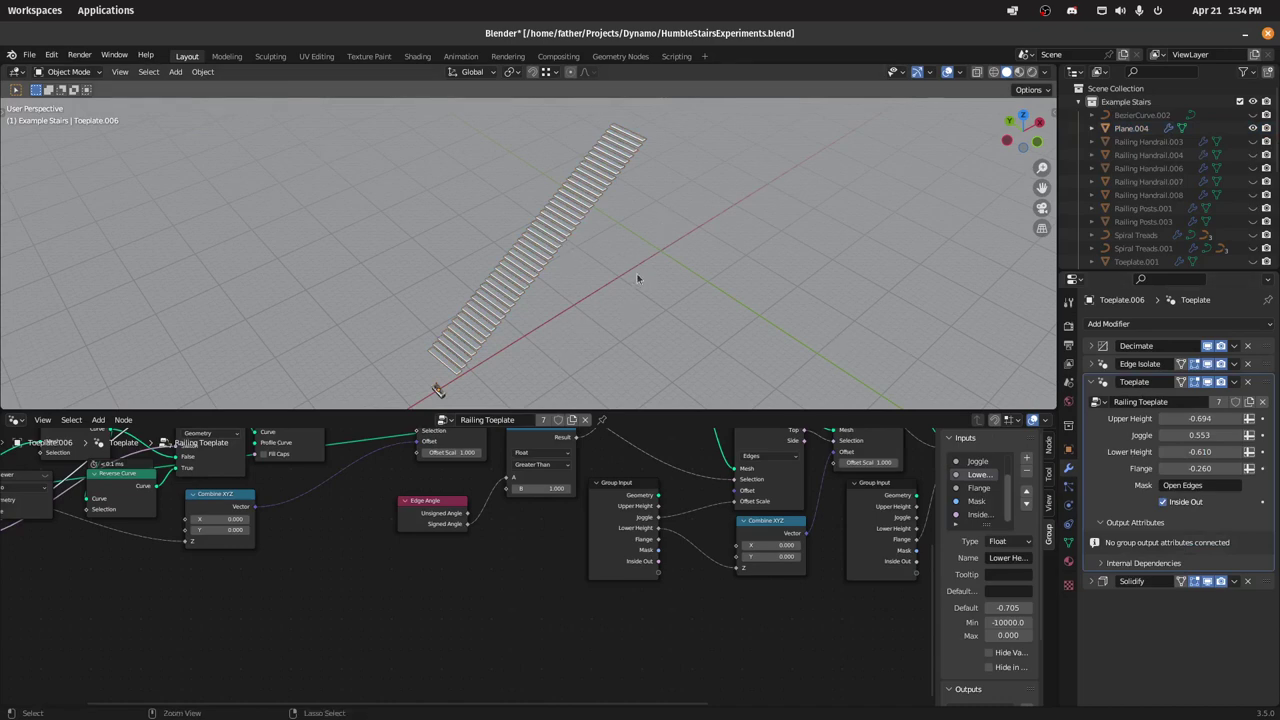
left_click(577, 212, "shift")
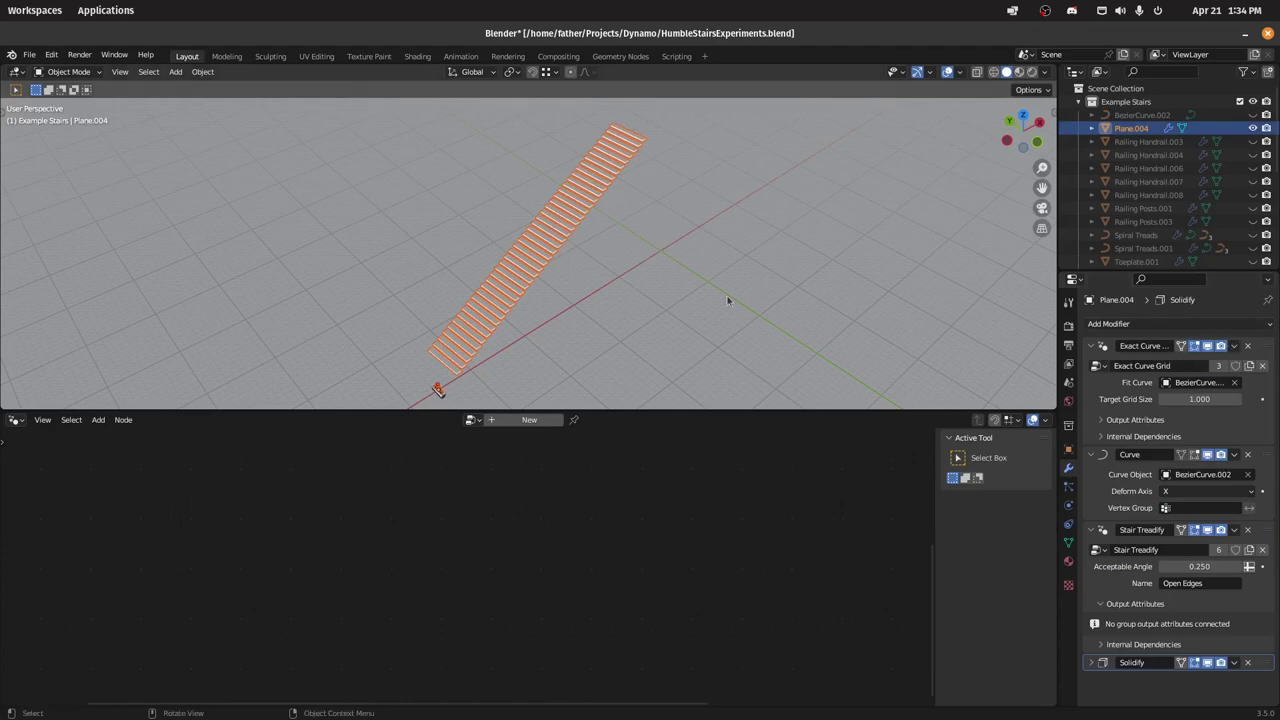
Step: Try to copy all of Plane.004's modifiers onto the railing and toeplate copies
key("ctrl+l")
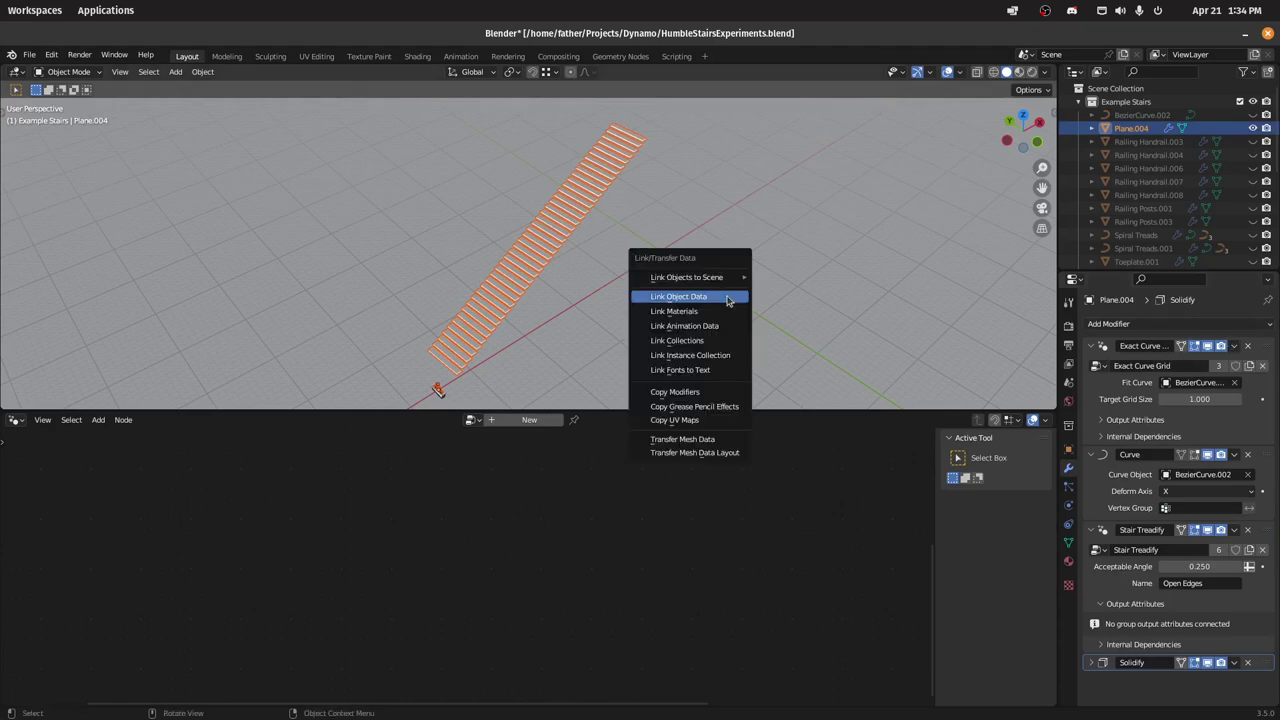
left_click(700, 392)
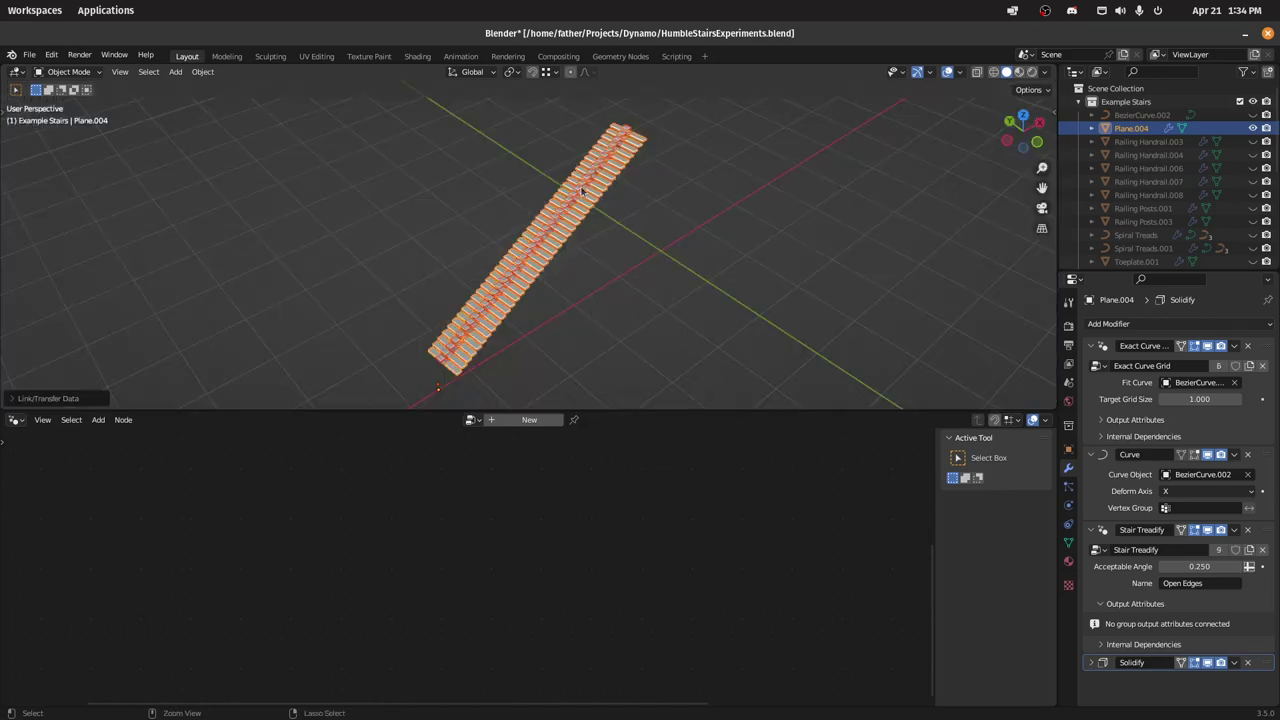
key("ctrl+z")
Step: Copy the Exact Curve Grid and Curve modifiers from Plane.004 onto the selected railing and toeplate copies
left_click(625, 239)
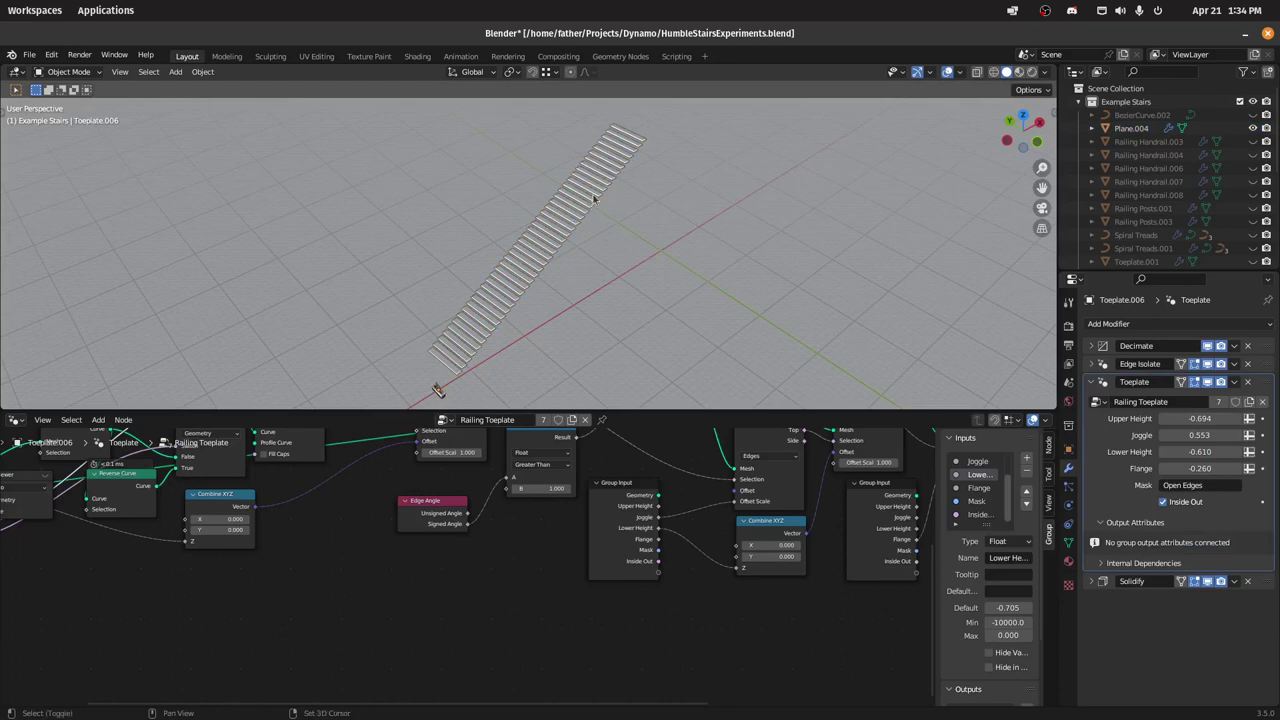
left_click(593, 199, "shift")
key("ctrl+z")
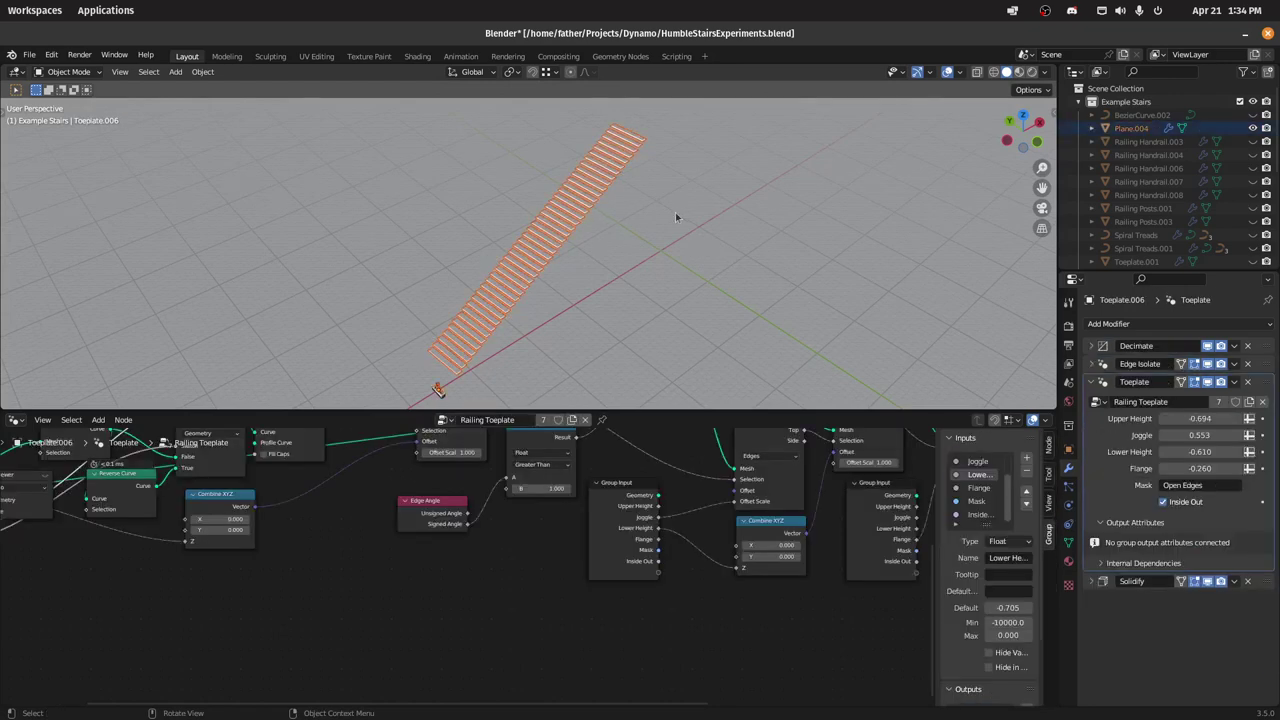
left_click(601, 177, "shift")
left_click(601, 177, "shift")
left_click(601, 177, "shift")
left_click(601, 177, "shift")
left_click(582, 222, "shift")
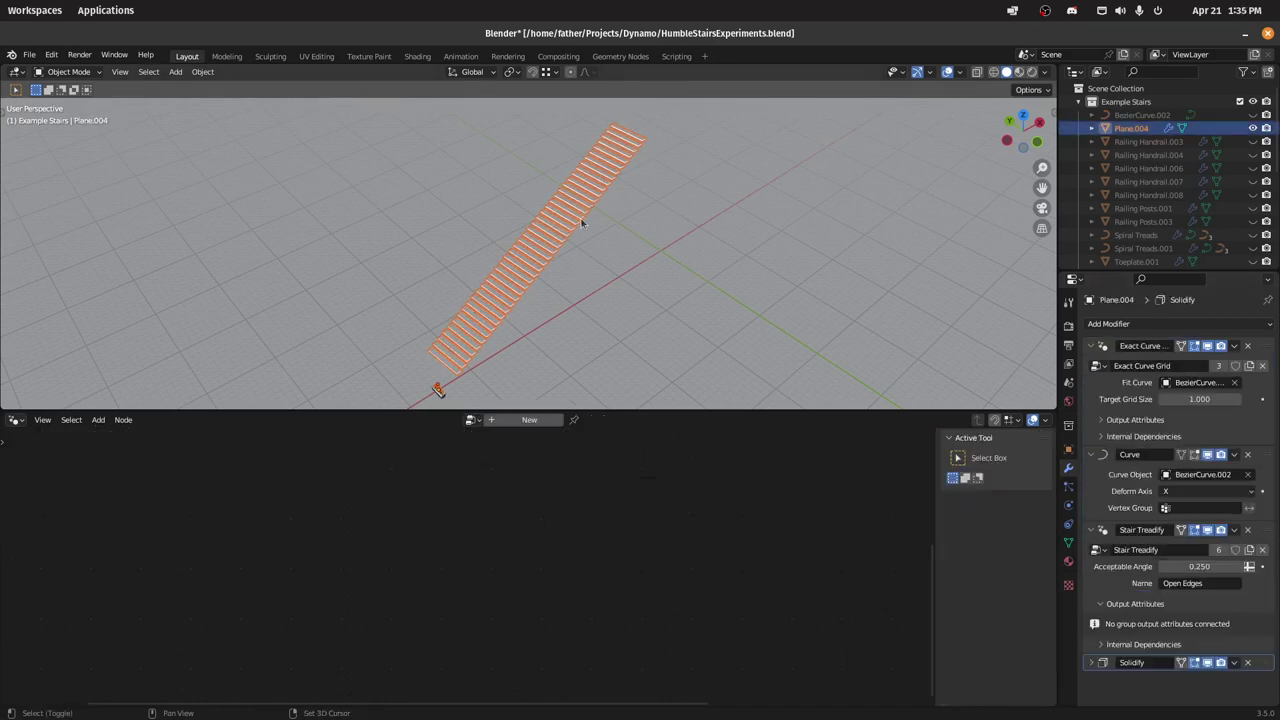
left_click(1235, 346)
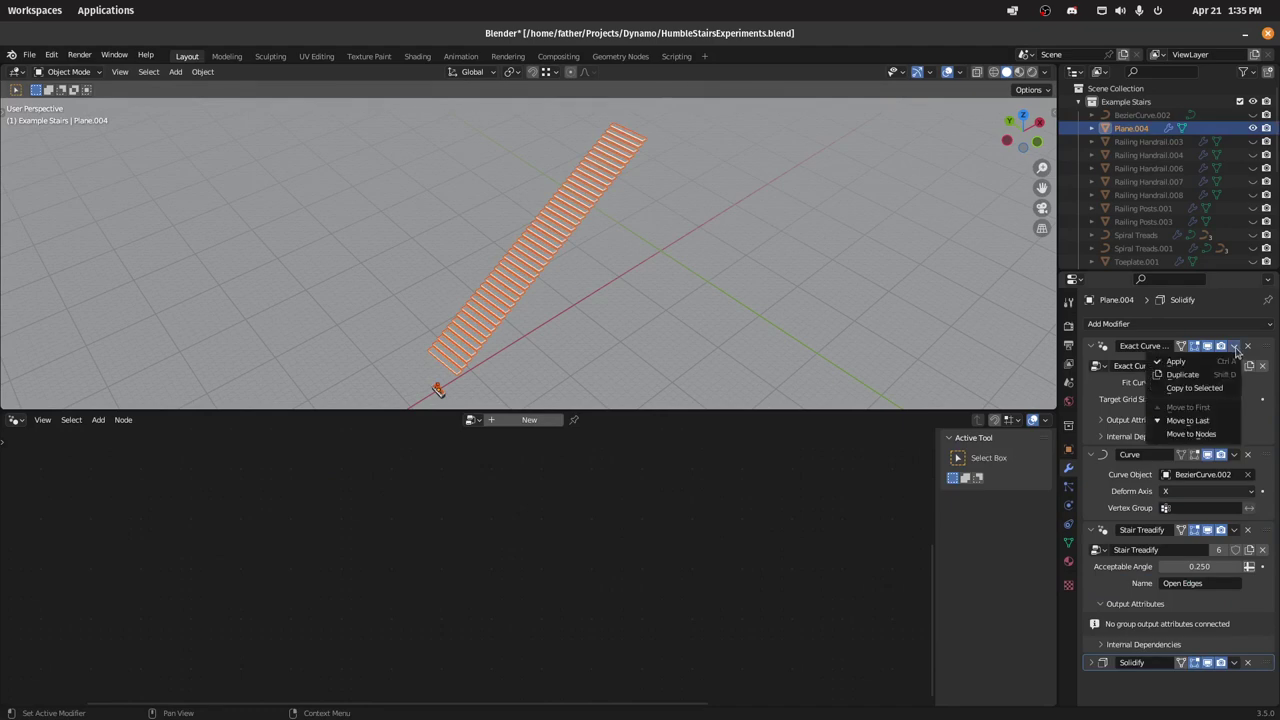
left_click(1211, 391)
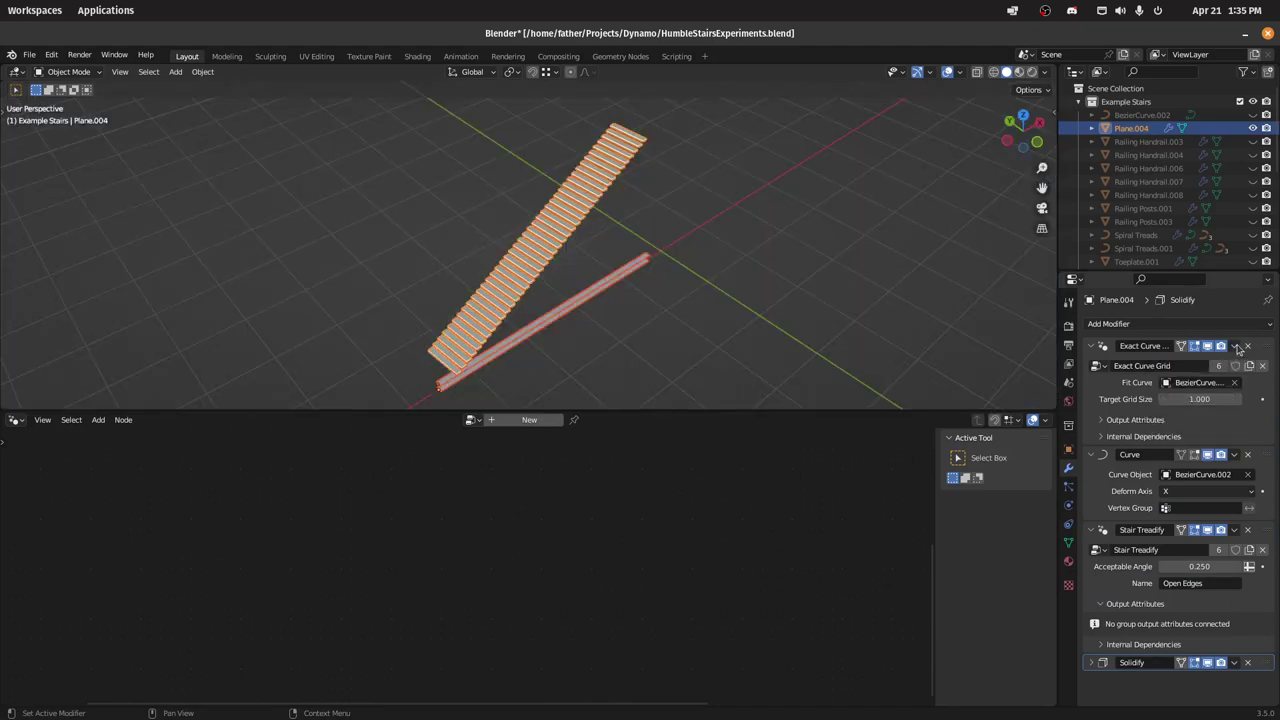
left_click(1239, 456)
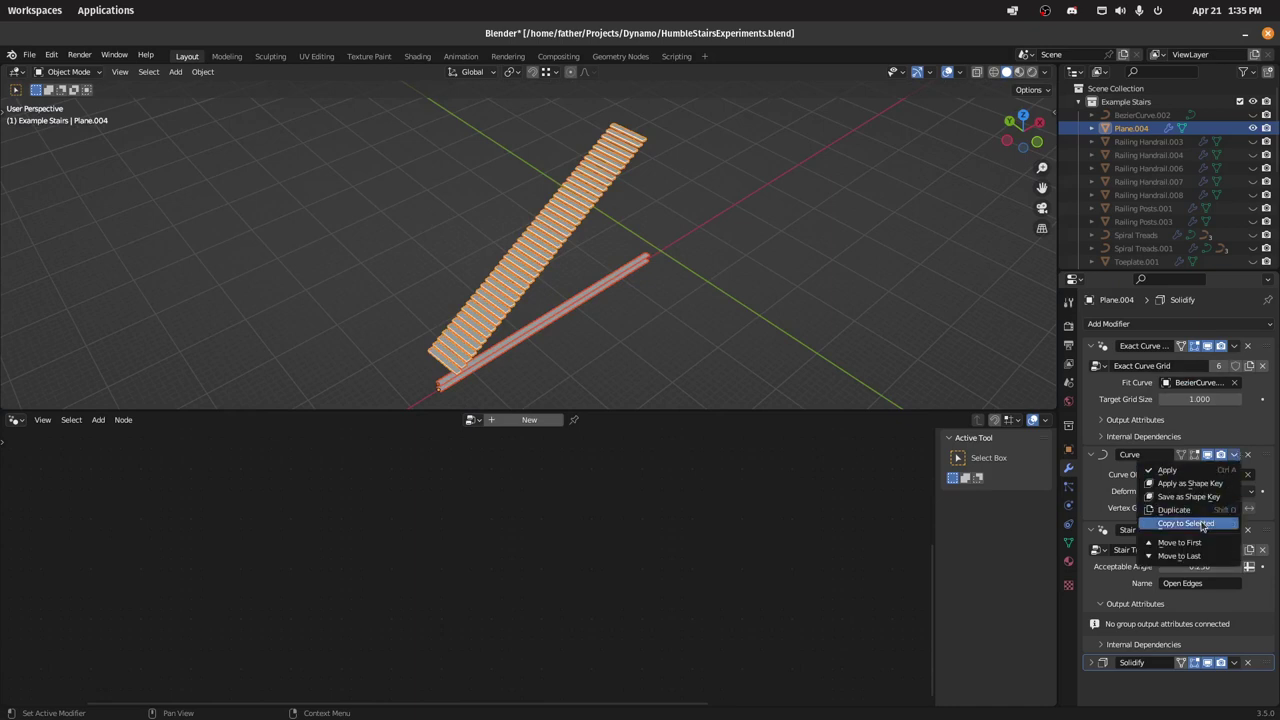
left_click(1200, 523)
Step: Reorder the modifiers on Railing Posts.004 so Exact Curve Grid and Curve come first, above Edge Isolate
left_click(621, 149)
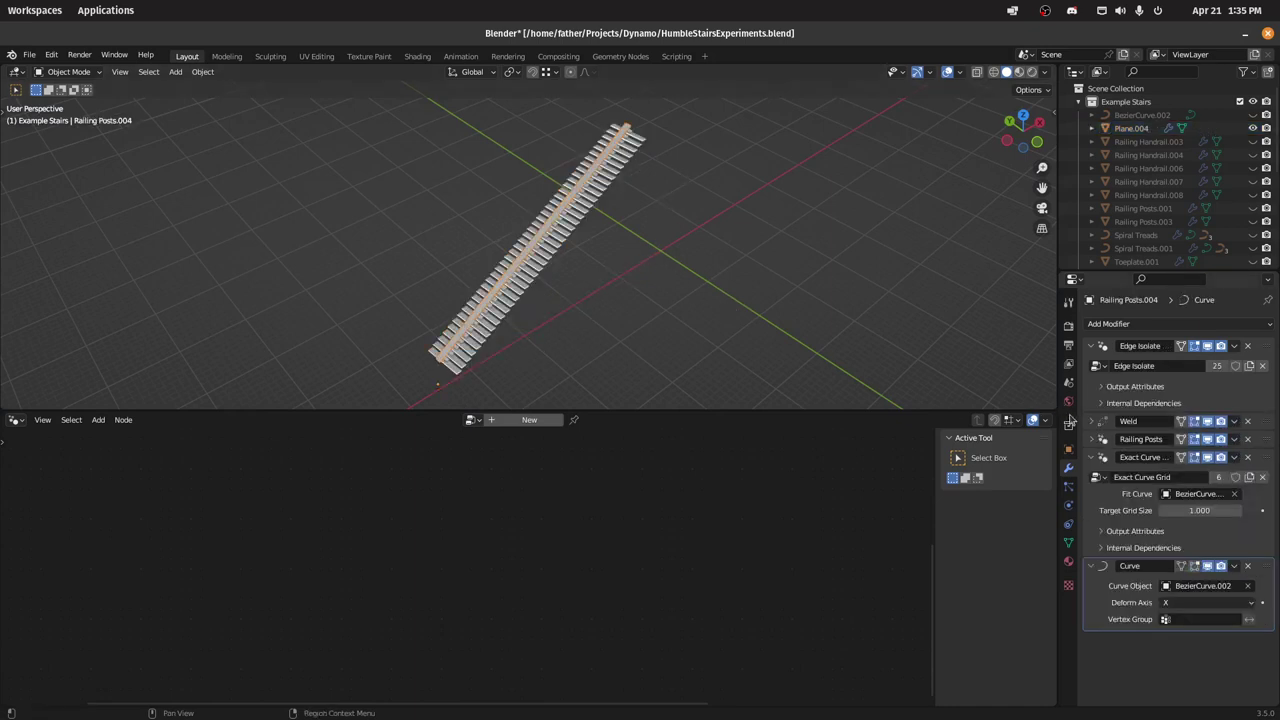
left_click(1265, 455)
left_click_drag(1265, 452, 1264, 335)
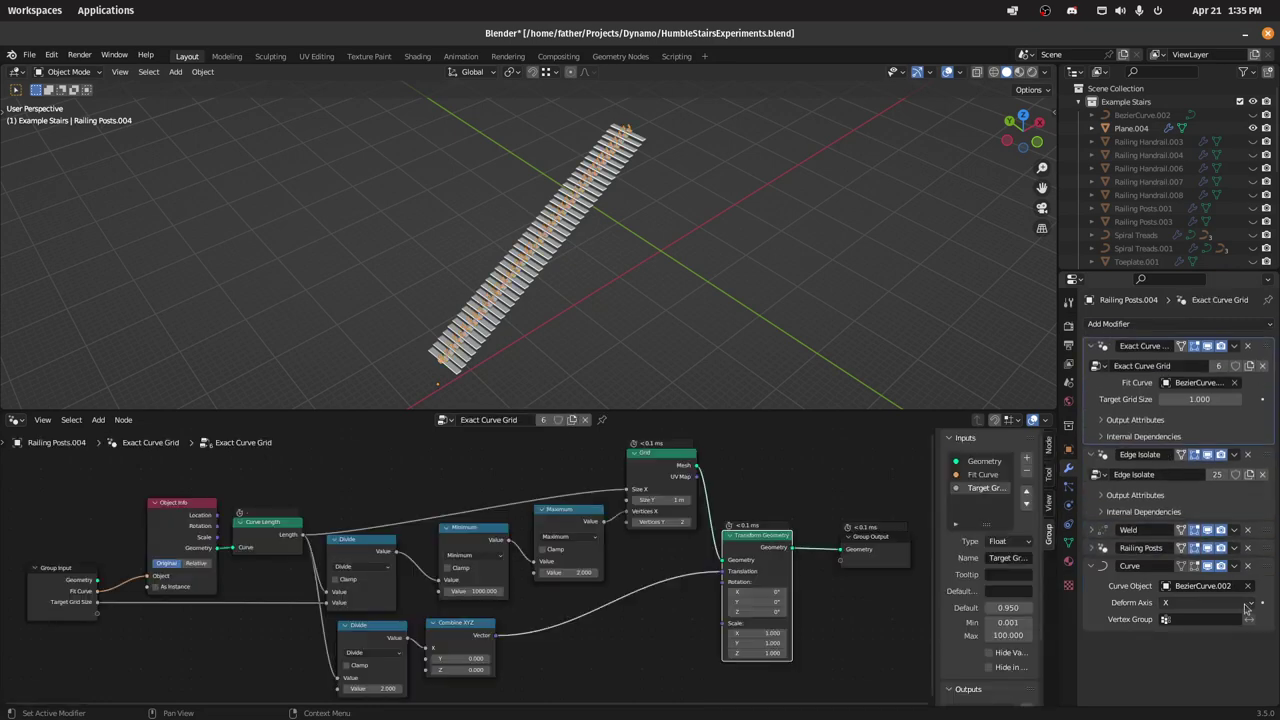
left_click_drag(1268, 567, 1267, 434)
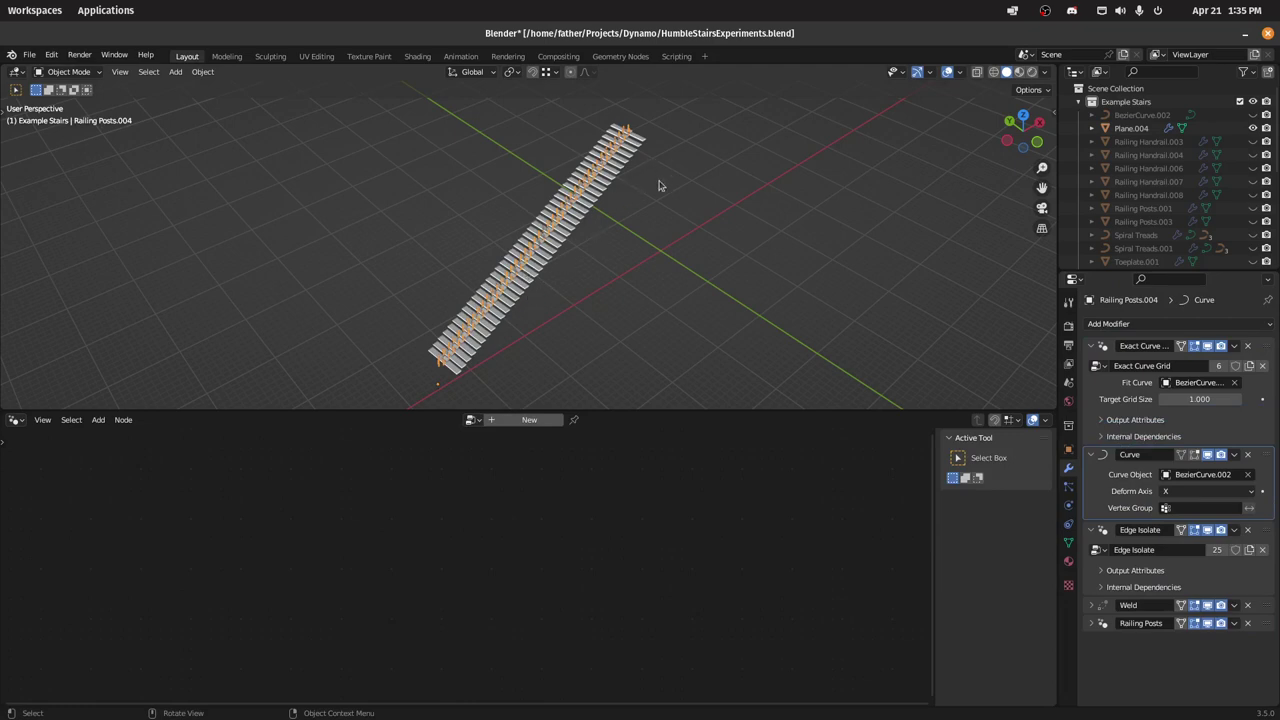
Step: Delete the Plane.004 treads together with the railing and toeplate copies
left_click_drag(665, 127, 424, 381)
key("x")
key("Return")
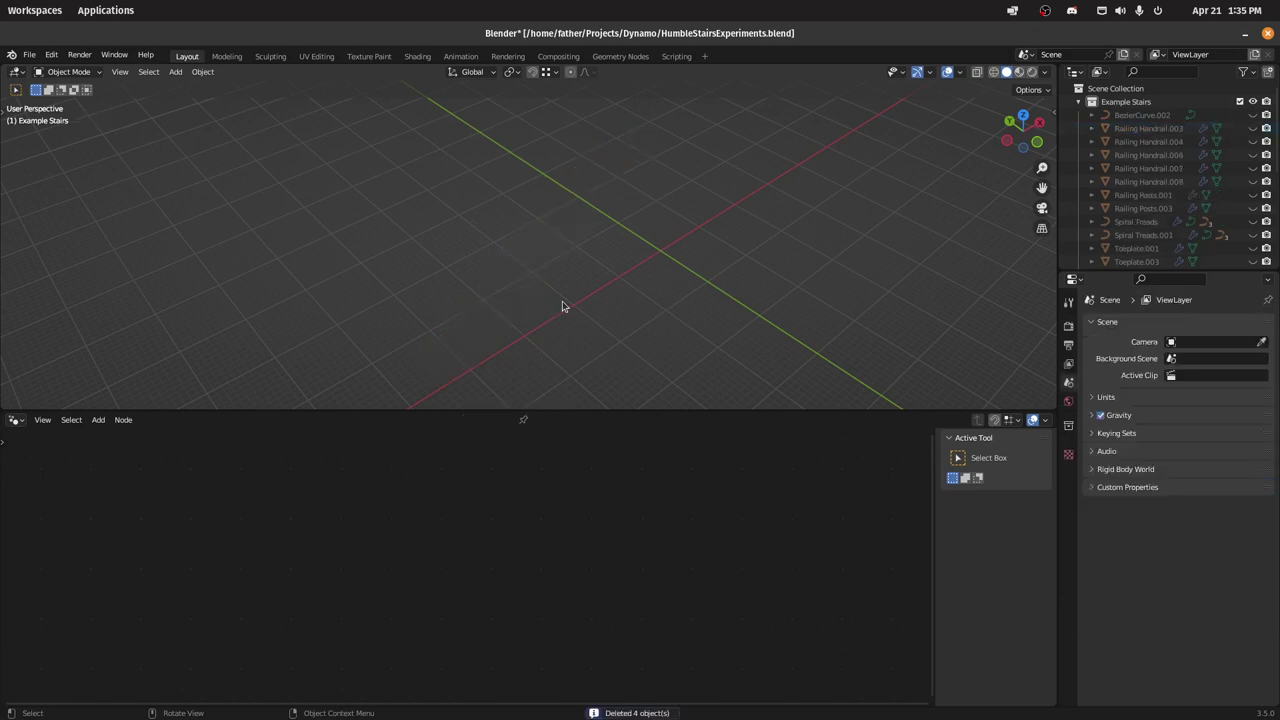
Step: Unhide all objects and delete the leftover BezierCurve.002
key("alt+h")
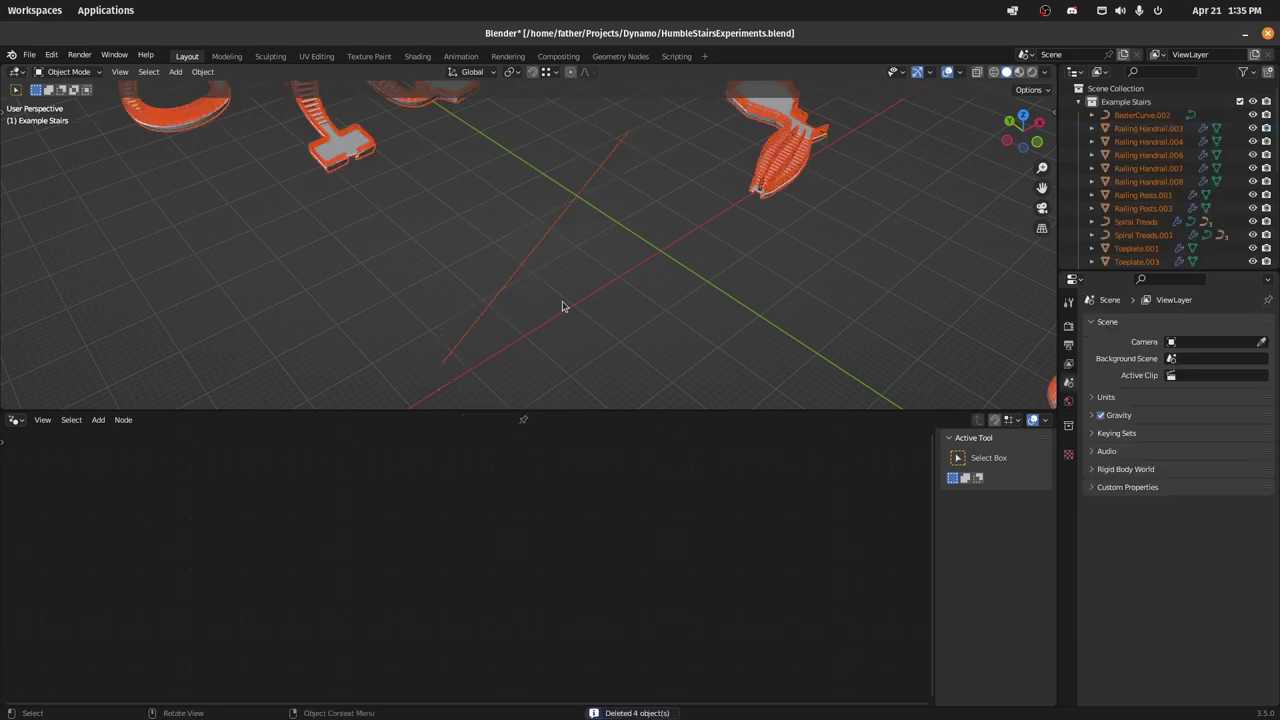
left_click(562, 306)
left_click(530, 252)
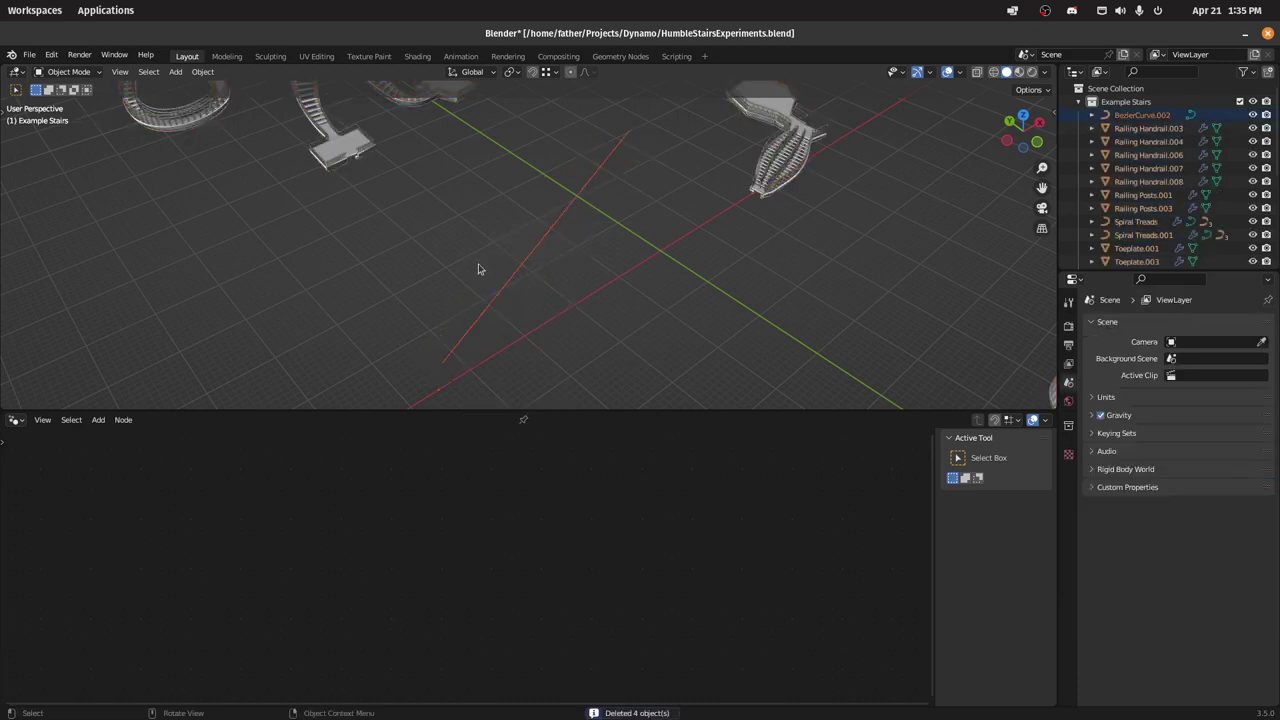
key("Delete")
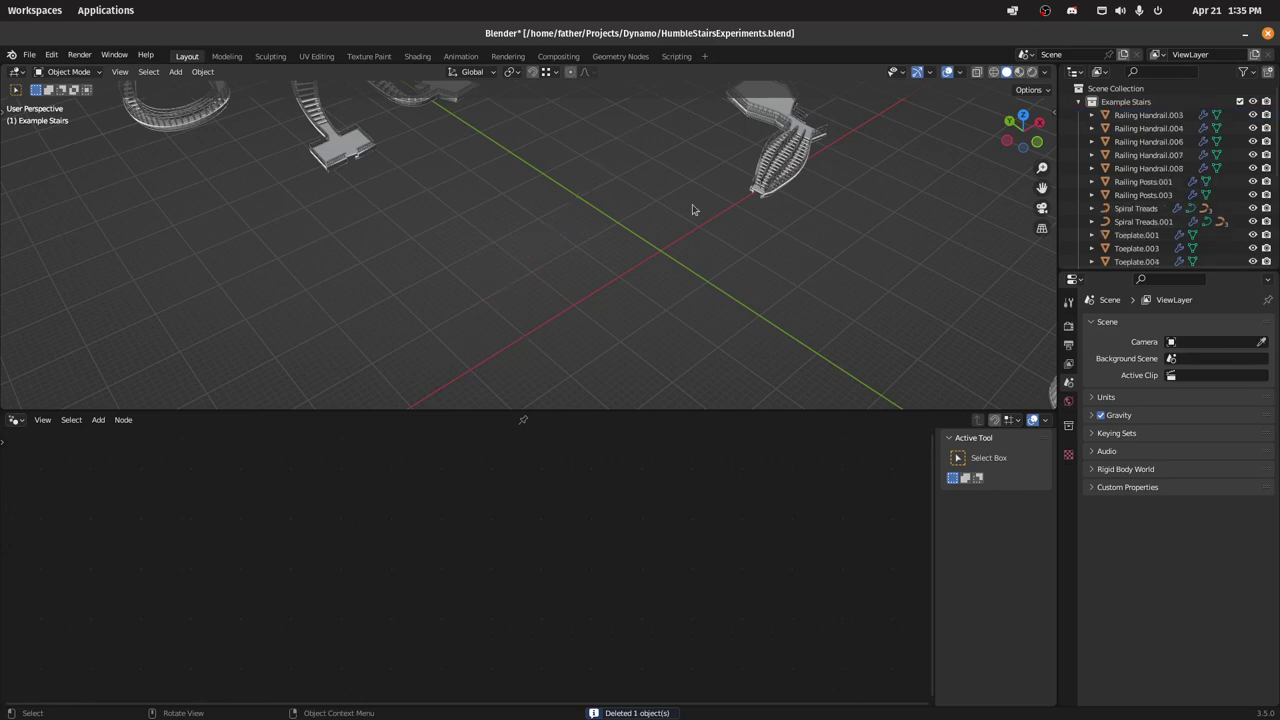
Step: Examine the Clobber node group on Toeplate.005, following the Stair 2 collection through Collection Info, Realize Instances and Merge by Distance to the output
middle_click_drag(692, 209, 593, 250)
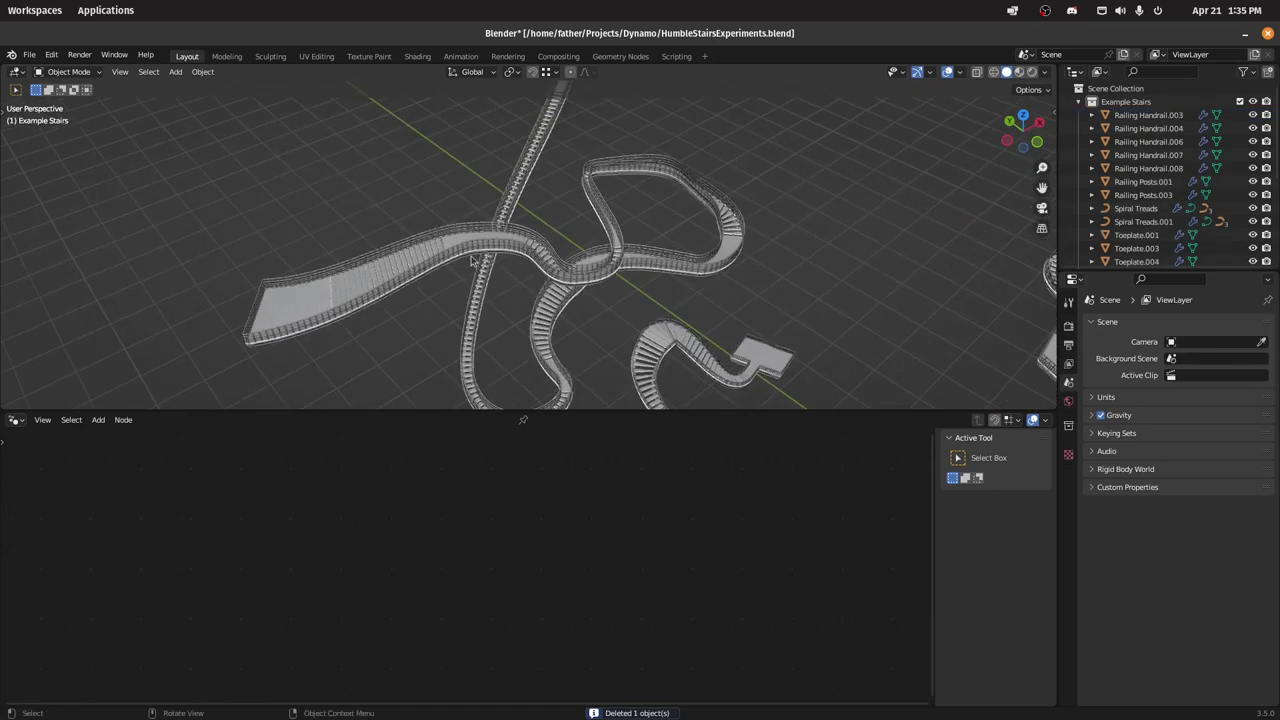
left_click(405, 265)
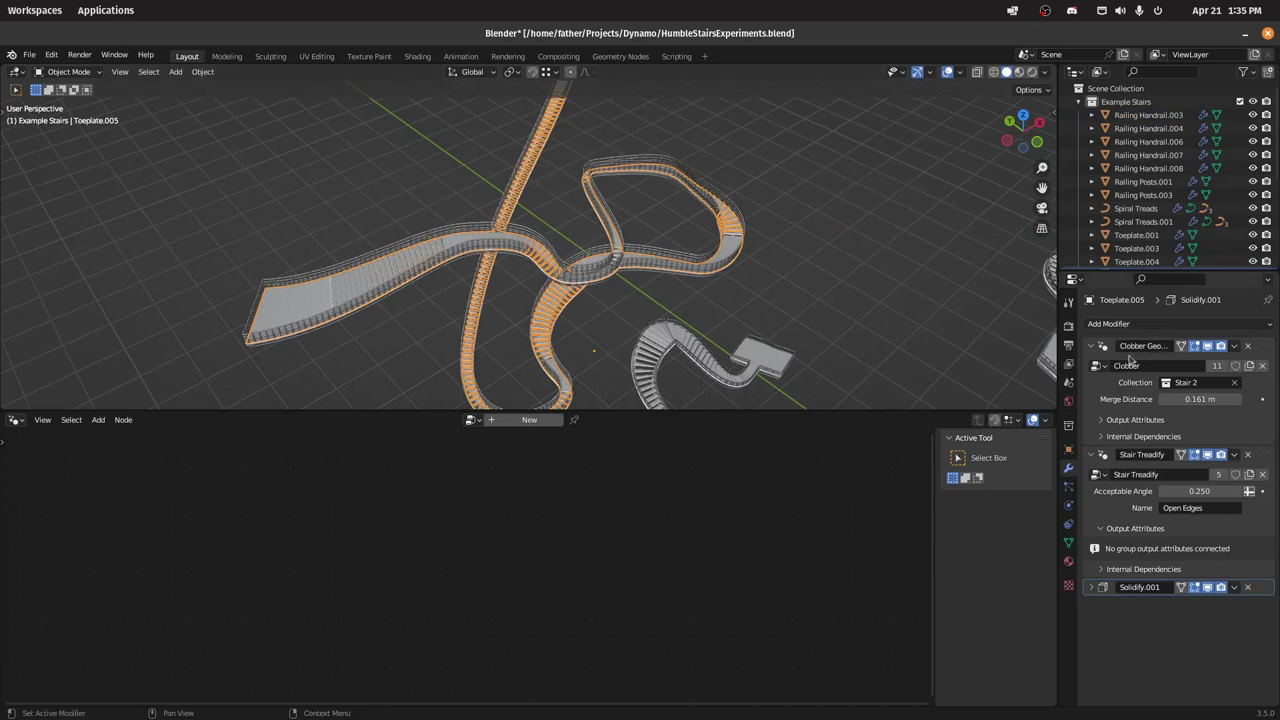
left_click(1239, 425)
scroll(377, 578, "up", 3)
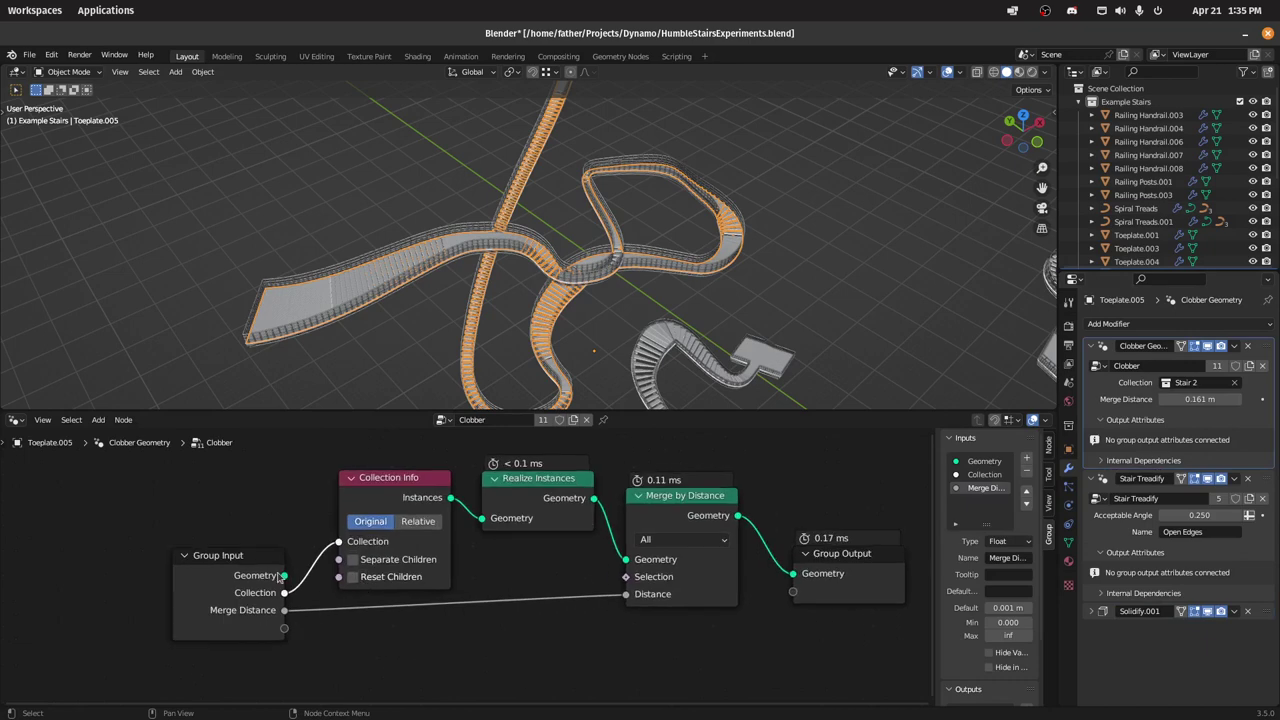
left_click_drag(284, 578, 265, 463)
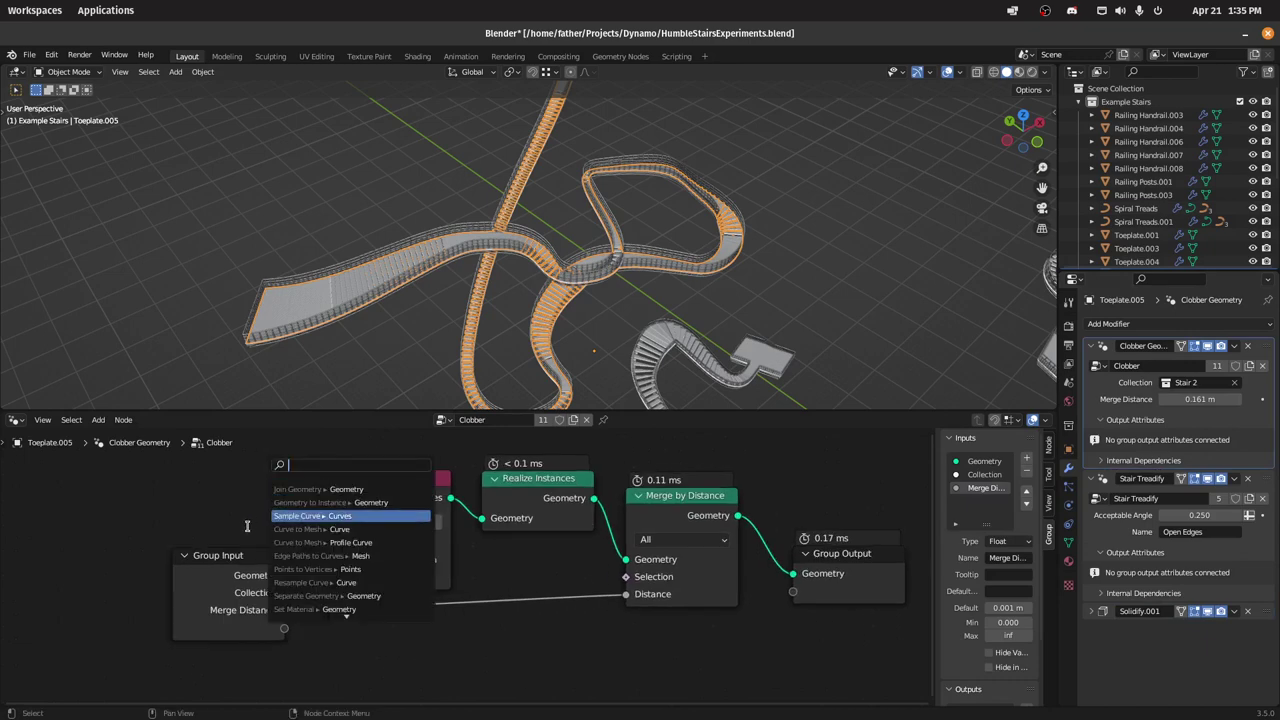
key("Escape")
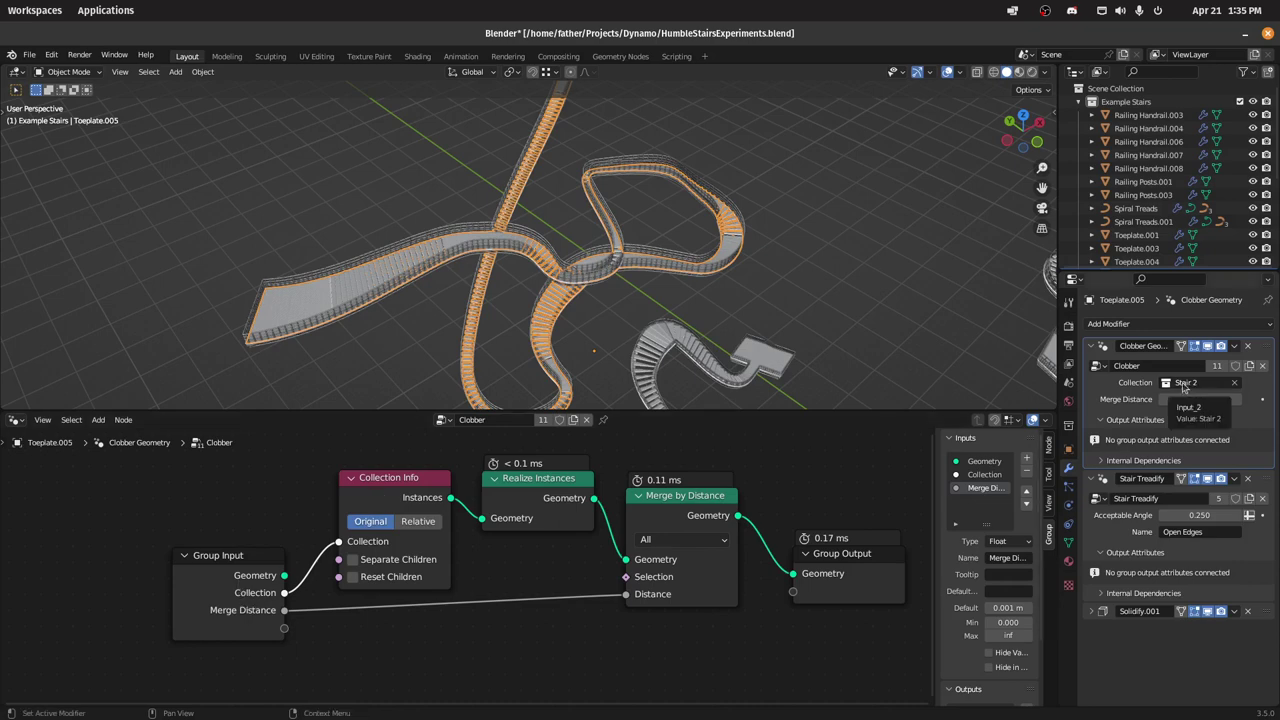
left_click(519, 486)
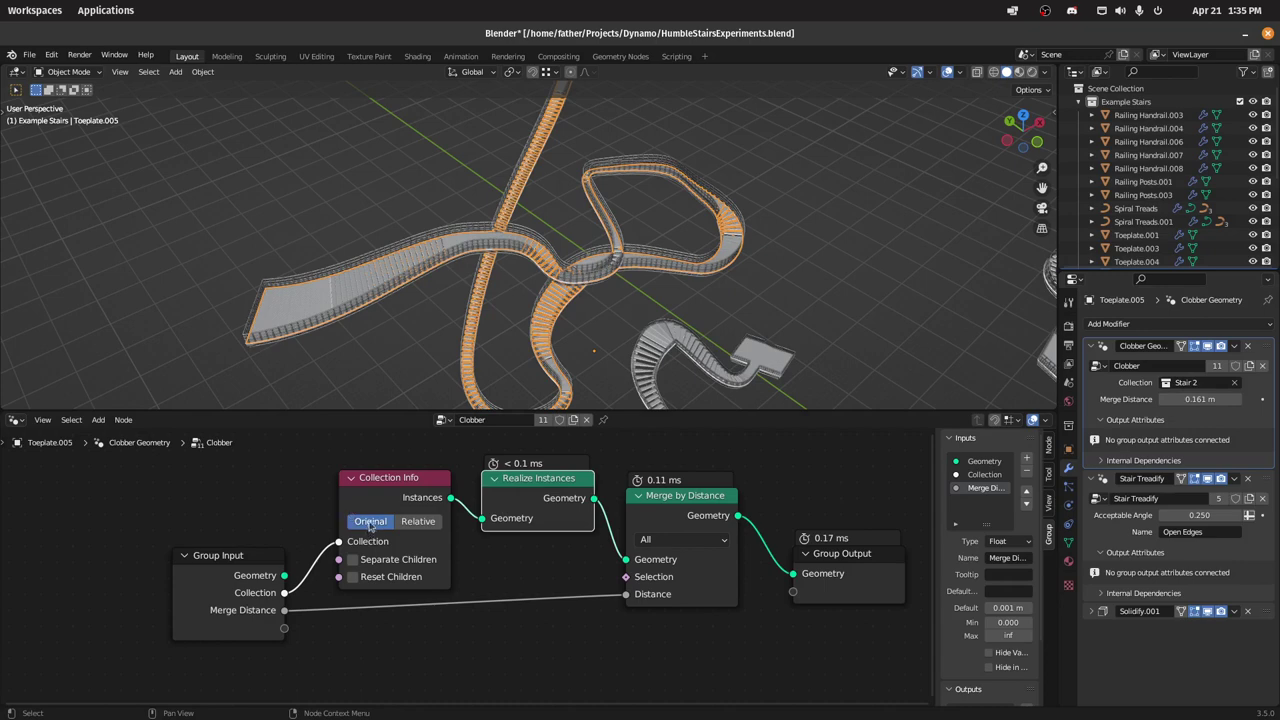
left_click(673, 505)
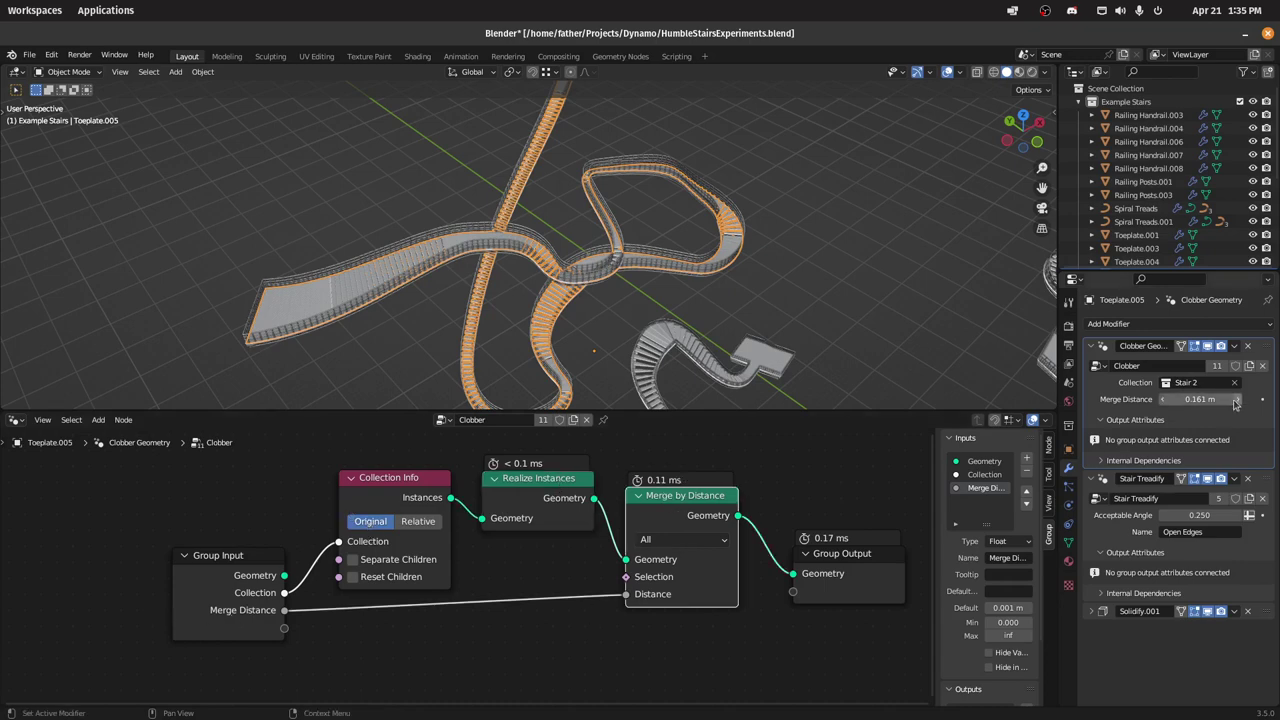
left_click(868, 568)
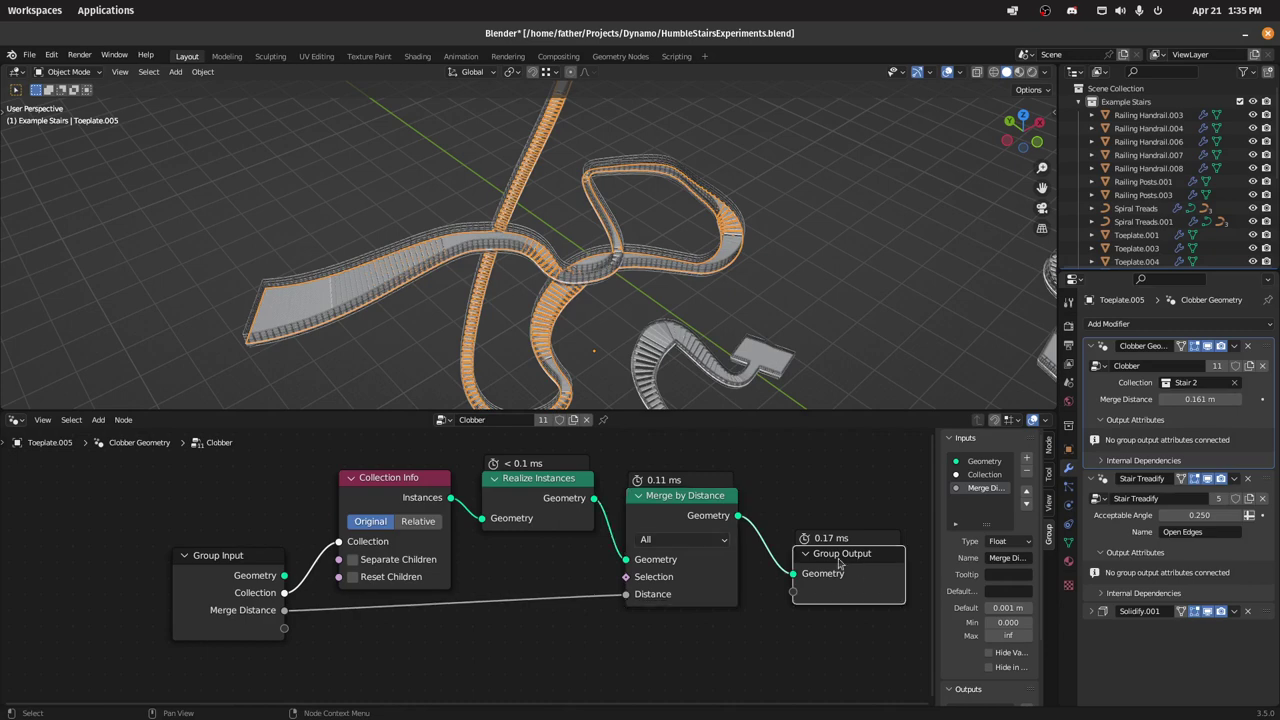
Step: Examine the Clobber modifier on the large staircase's Railing Handrail.004 and Railing Posts.003, comparing their Stair 2 collection input
left_click(531, 237)
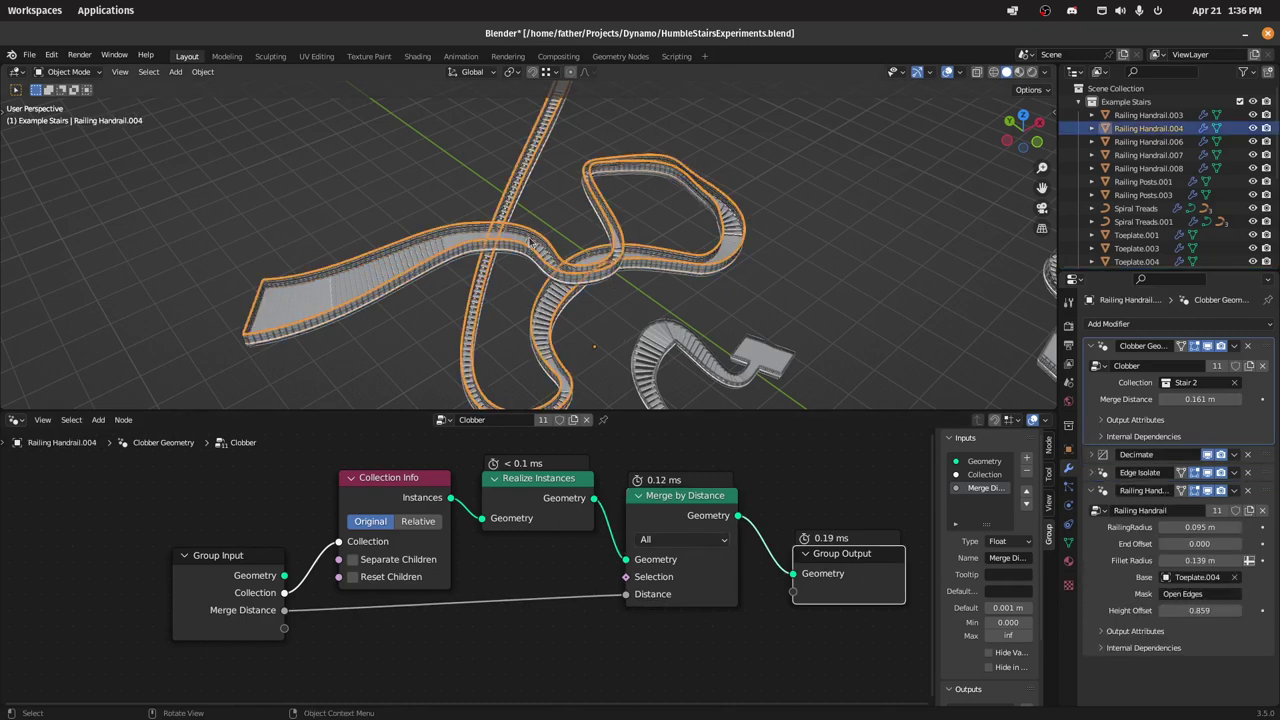
left_click(531, 243)
left_click(527, 249)
left_click(520, 254)
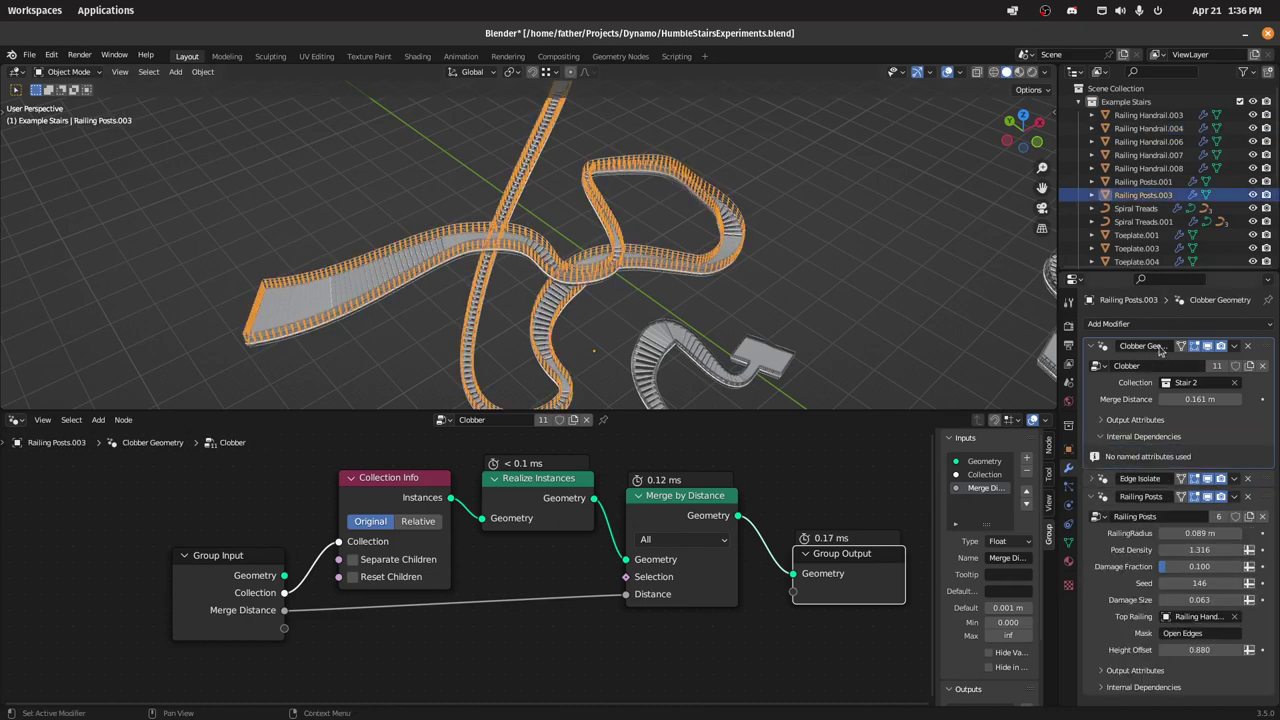
left_click(517, 244)
left_click(519, 232)
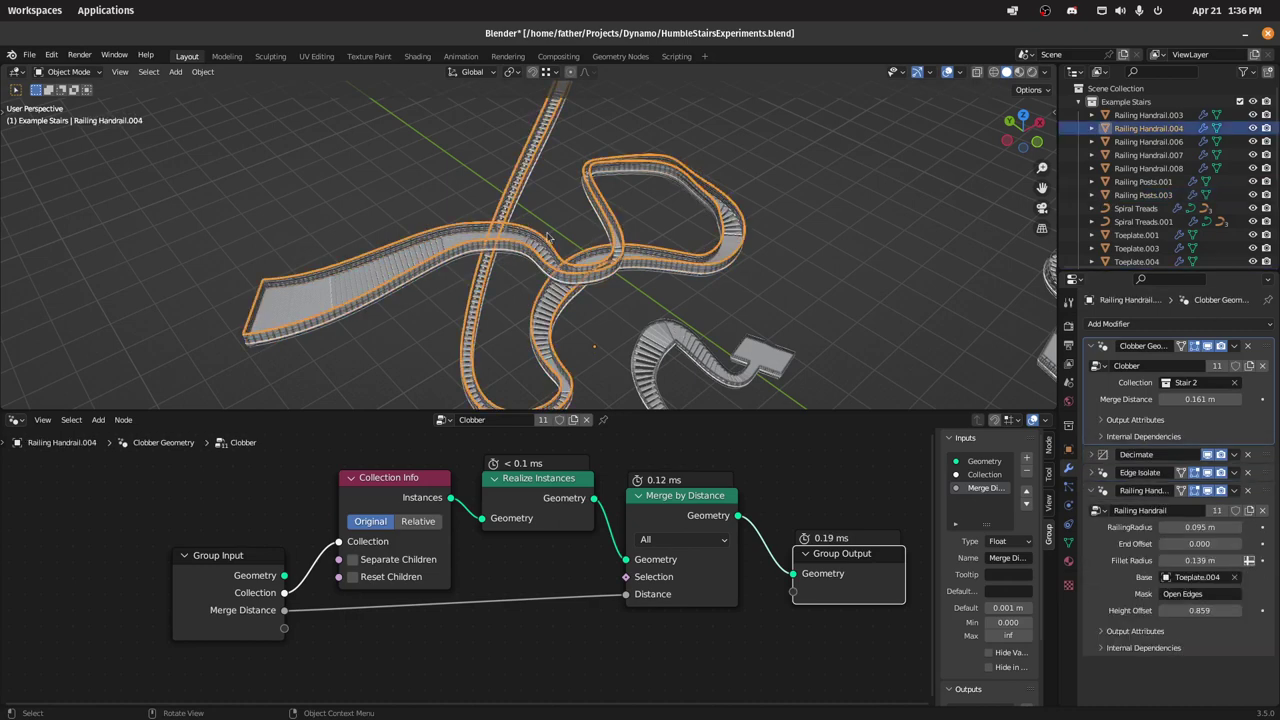
Step: Try moving the Plane.003 base grid to show how the large staircase follows its source geometry
middle_click_drag(547, 236, 566, 270)
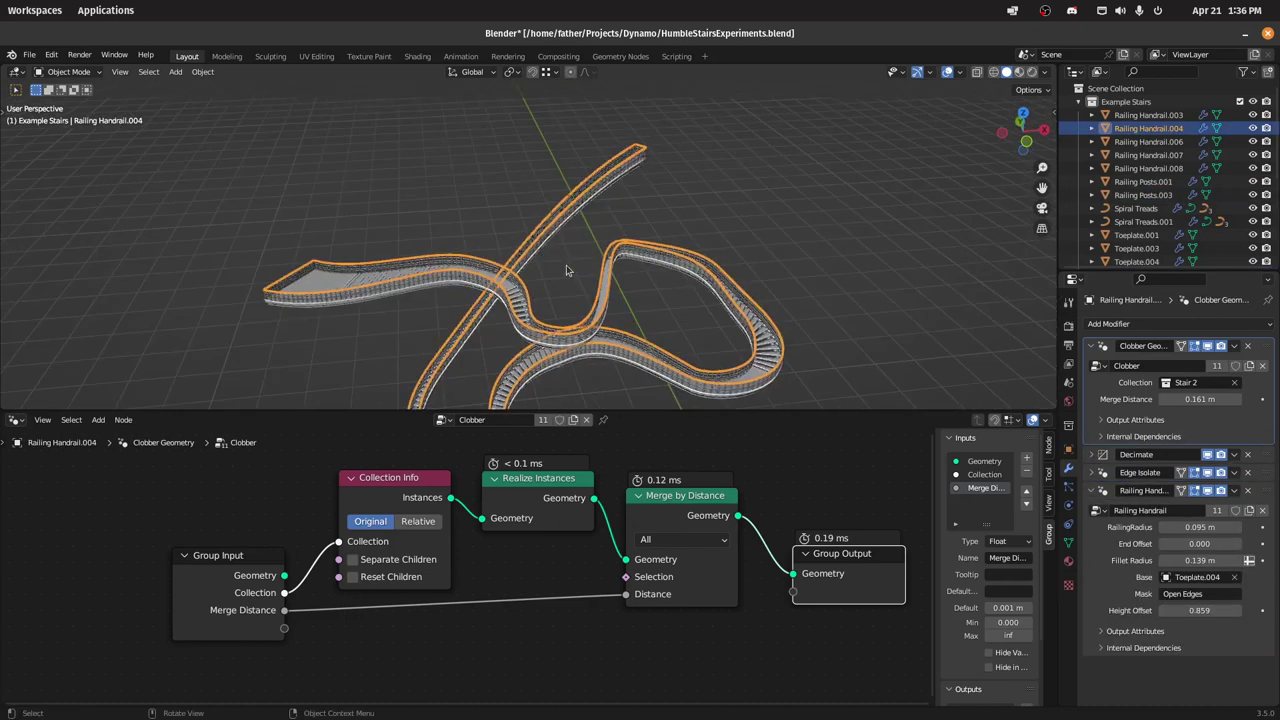
scroll(566, 272, "down", 5)
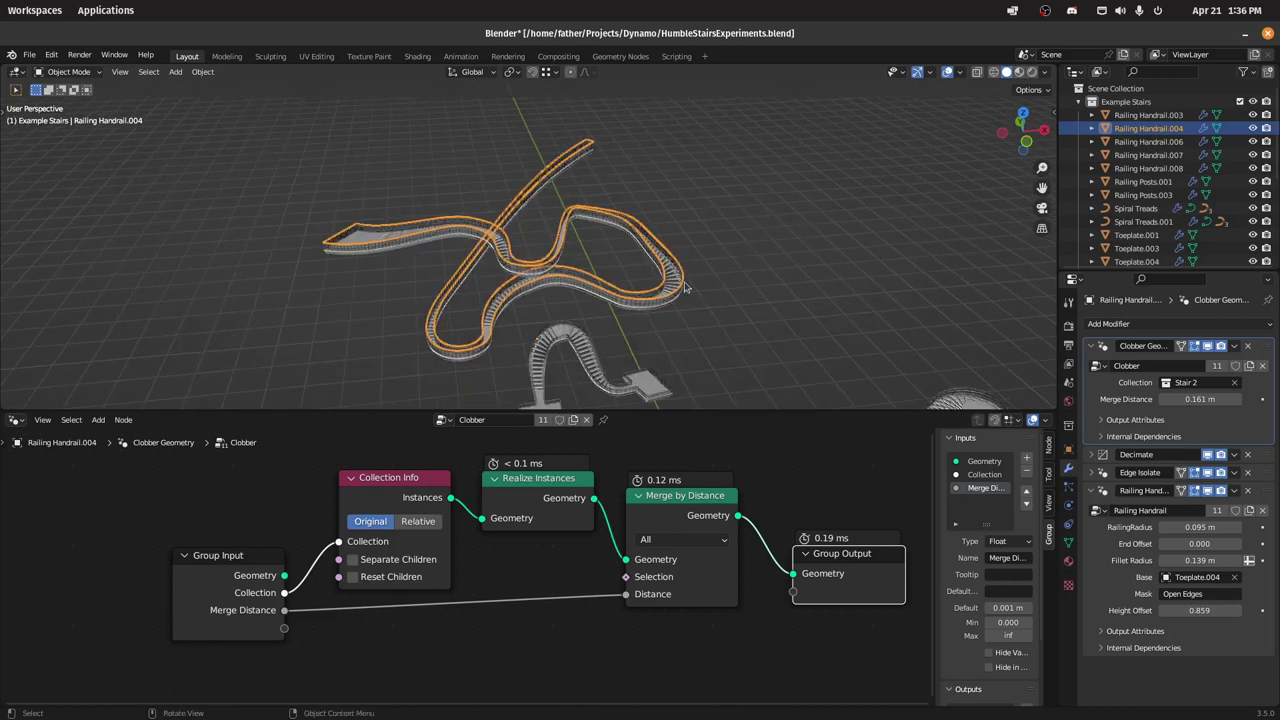
key("2")
middle_click_drag(686, 289, 712, 215, "shift")
key("shift+1")
left_click(586, 214)
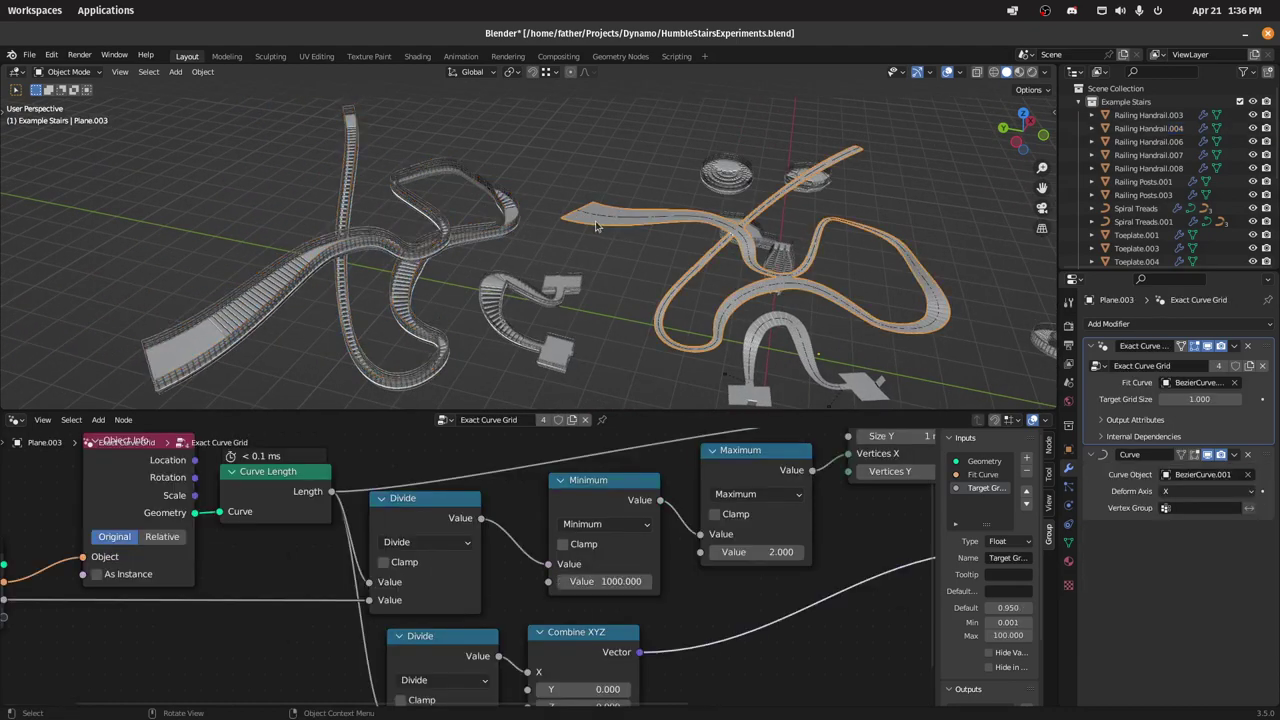
key("g")
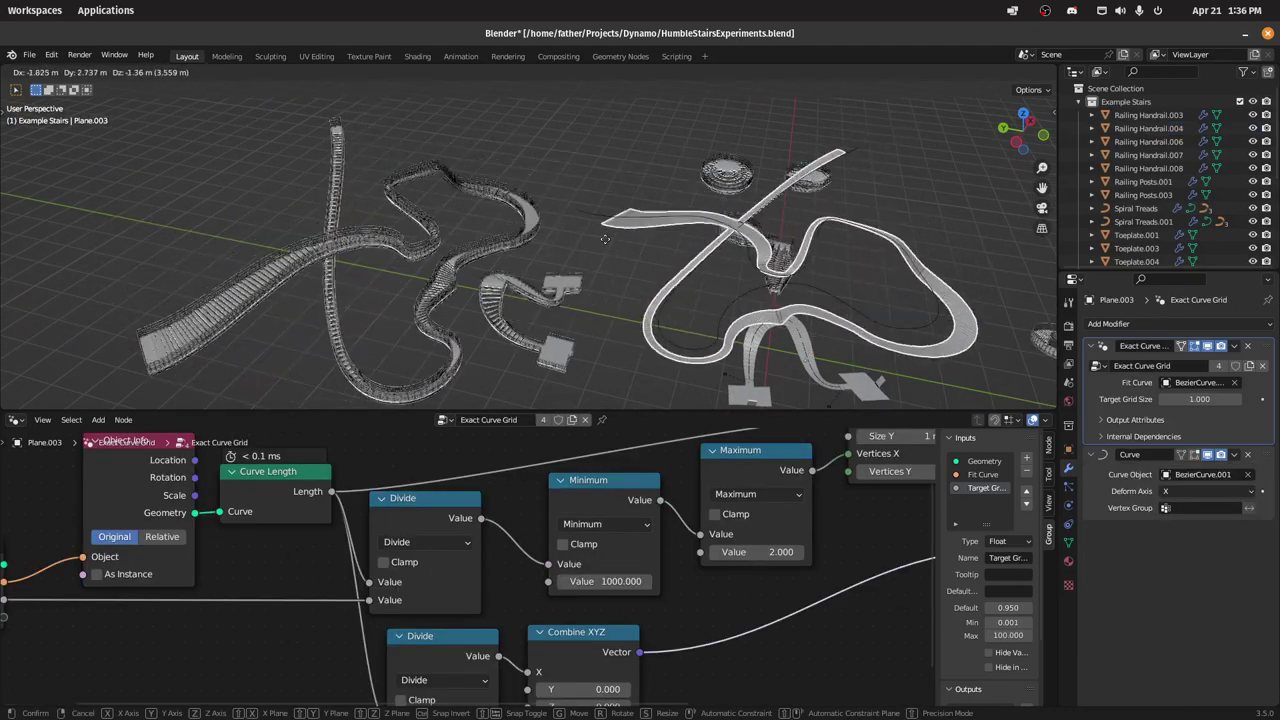
right_click(626, 229)
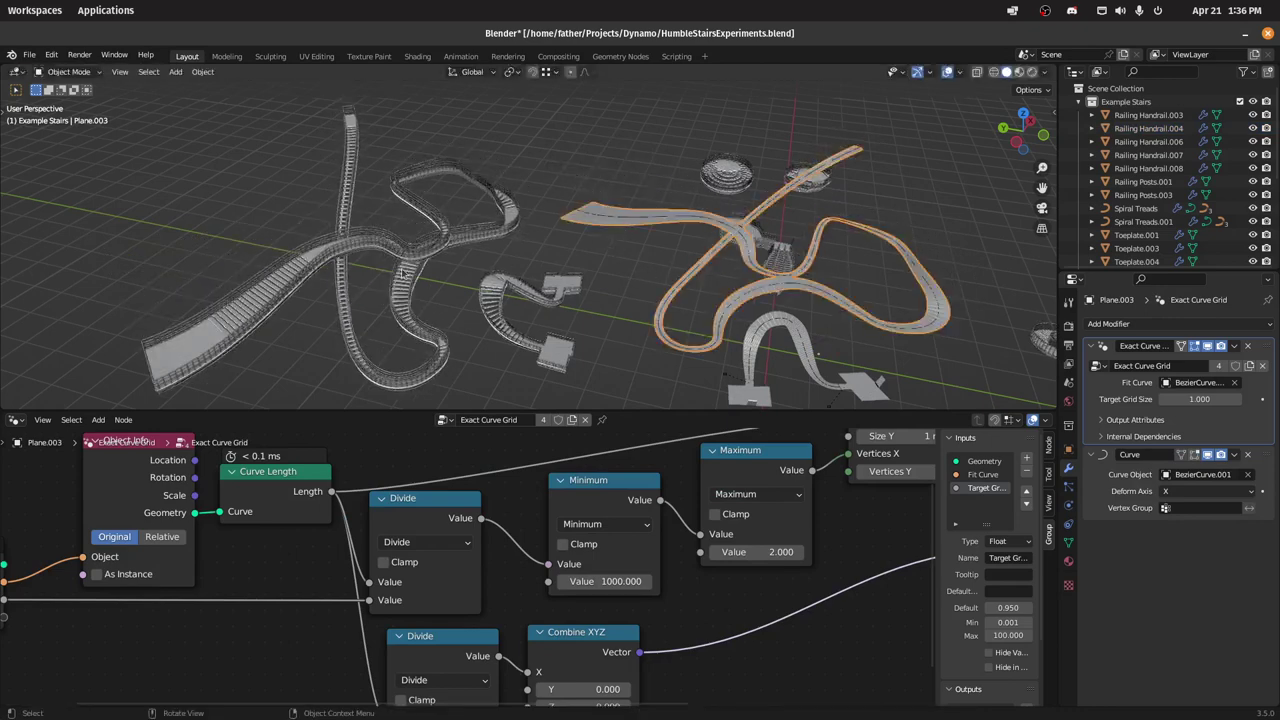
Step: Set the Clobber collection to Stair 1 on Railing Handrail.004 and copy it to the large staircase's other selected parts
left_click(374, 250)
left_click(368, 244)
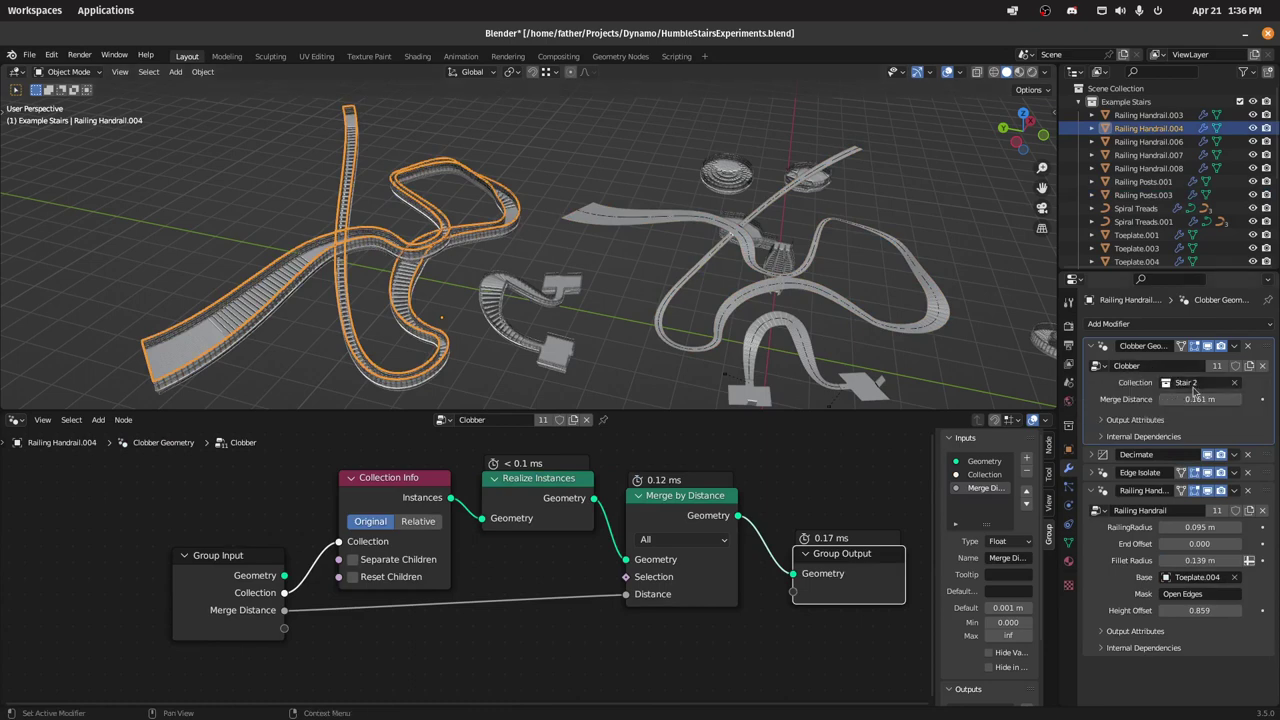
left_click_drag(450, 281, 390, 212)
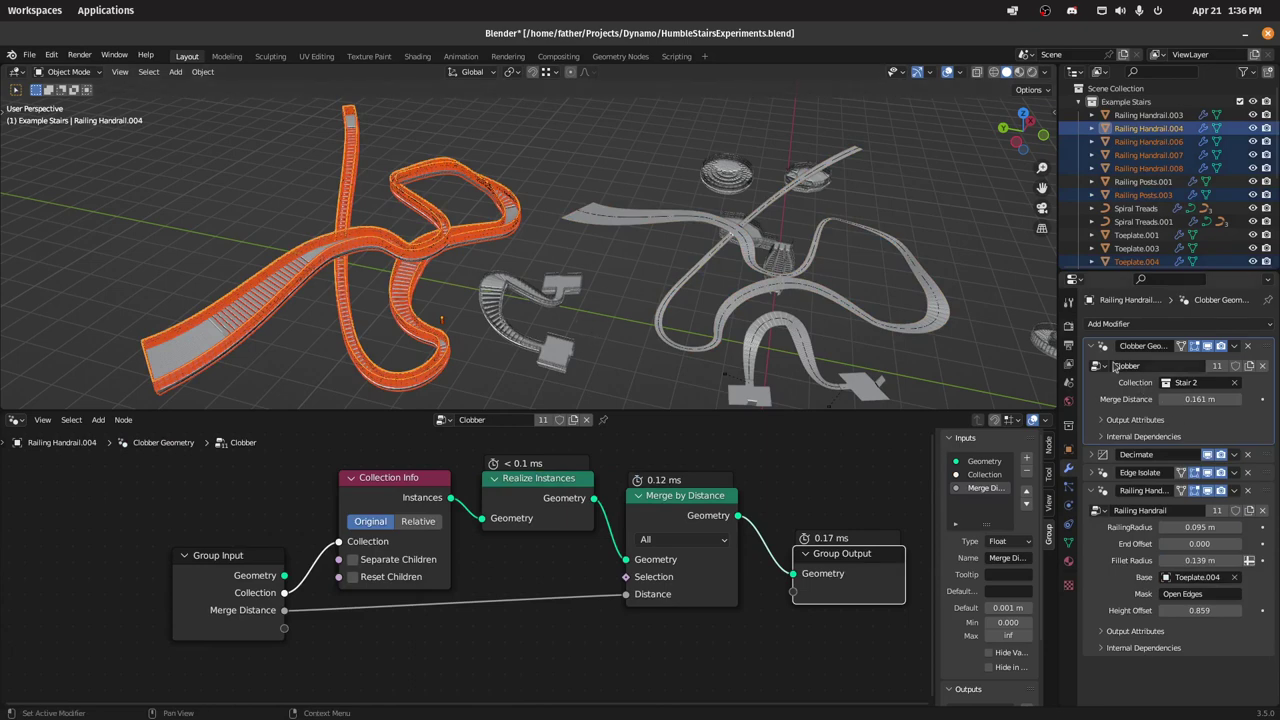
left_click(1190, 388)
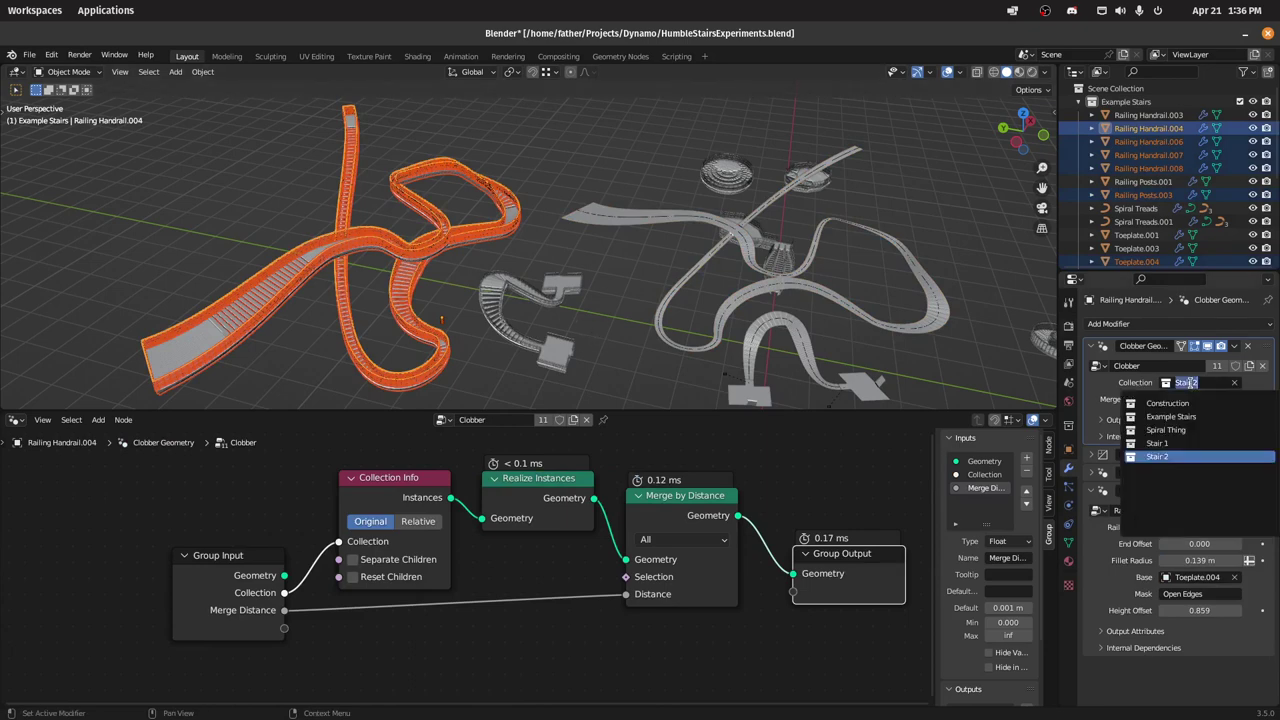
left_click(1168, 440)
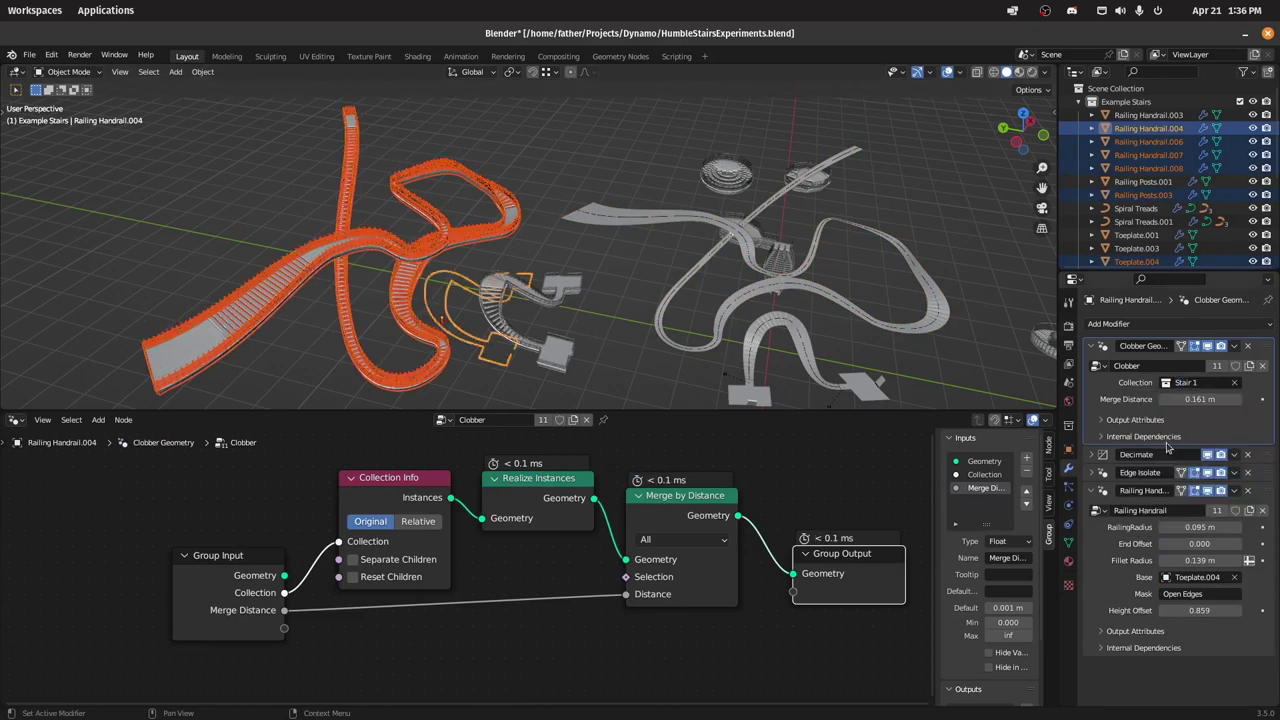
right_click(1188, 388)
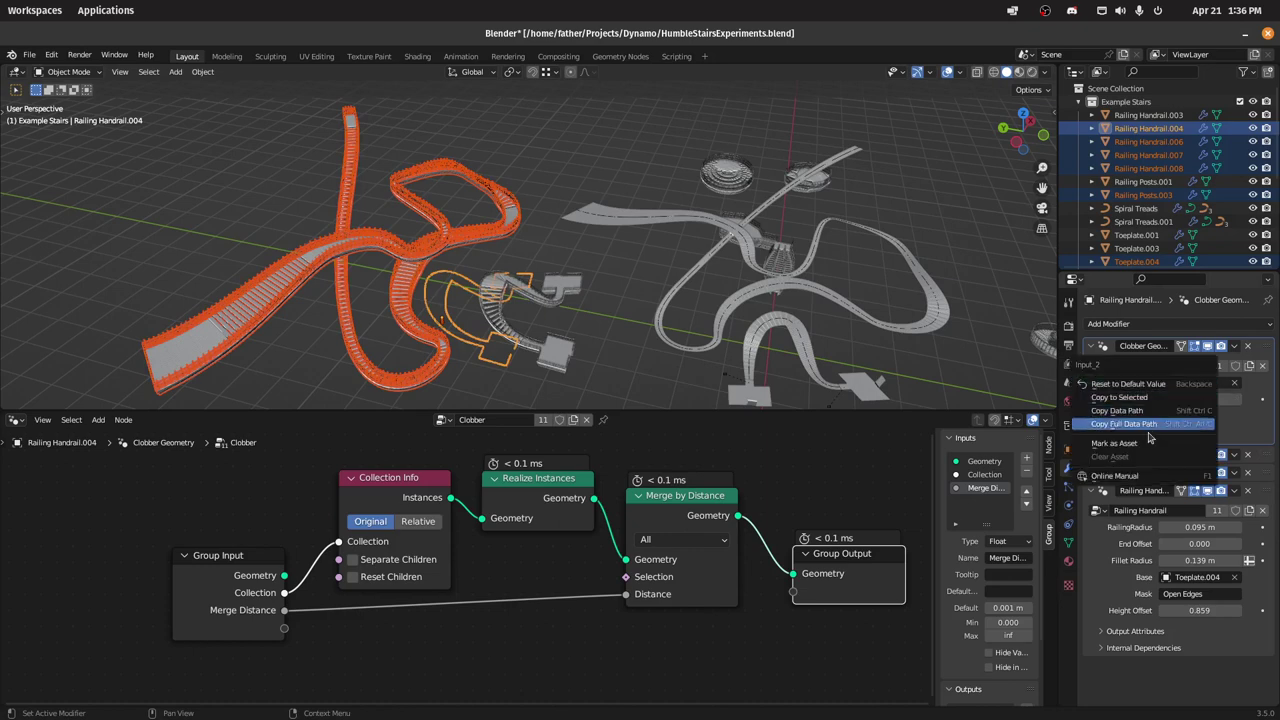
left_click(1120, 397)
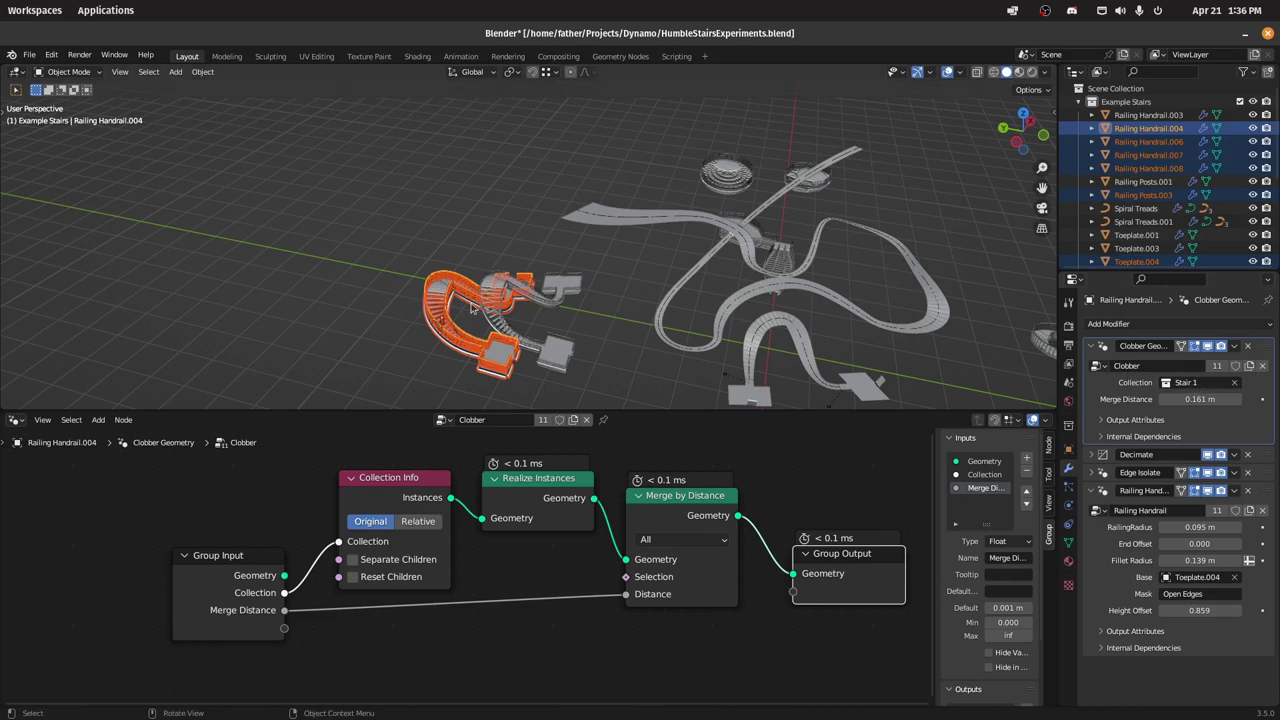
Step: Set the Clobber collection back to Stair 2, copy it to all selected staircase parts and deselect them
left_click(1197, 385)
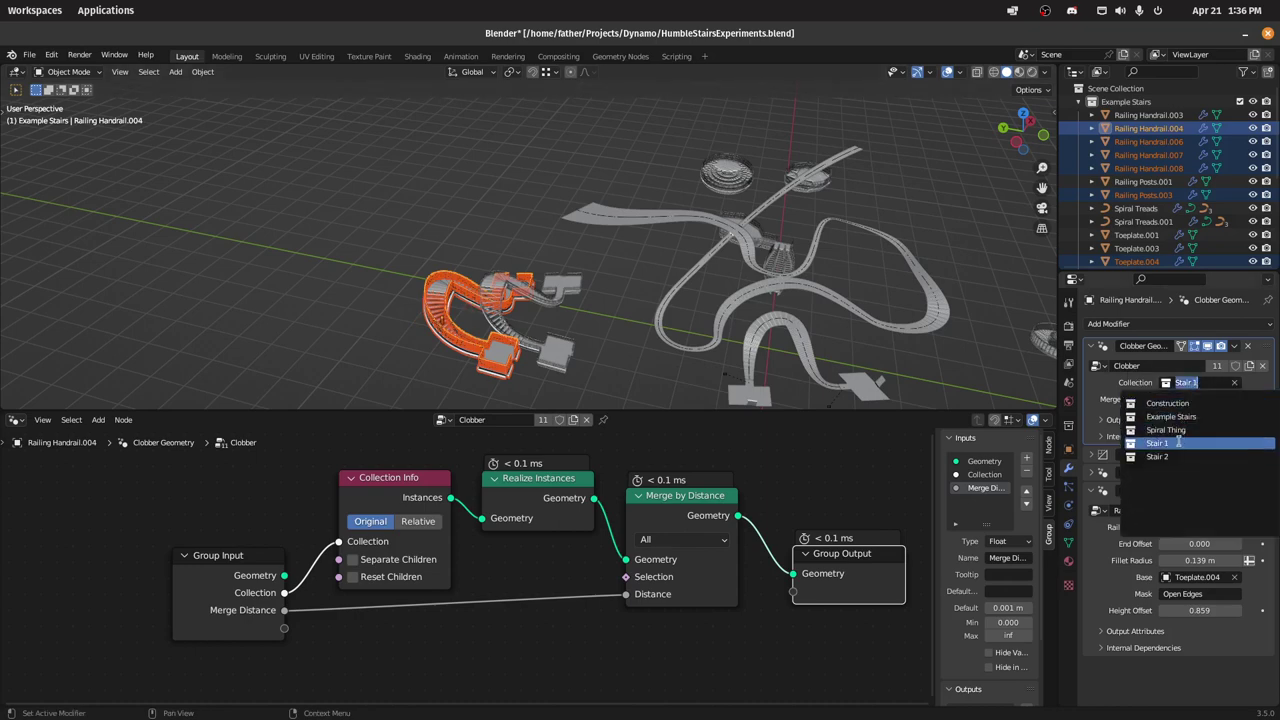
left_click(1188, 418)
right_click(1190, 388)
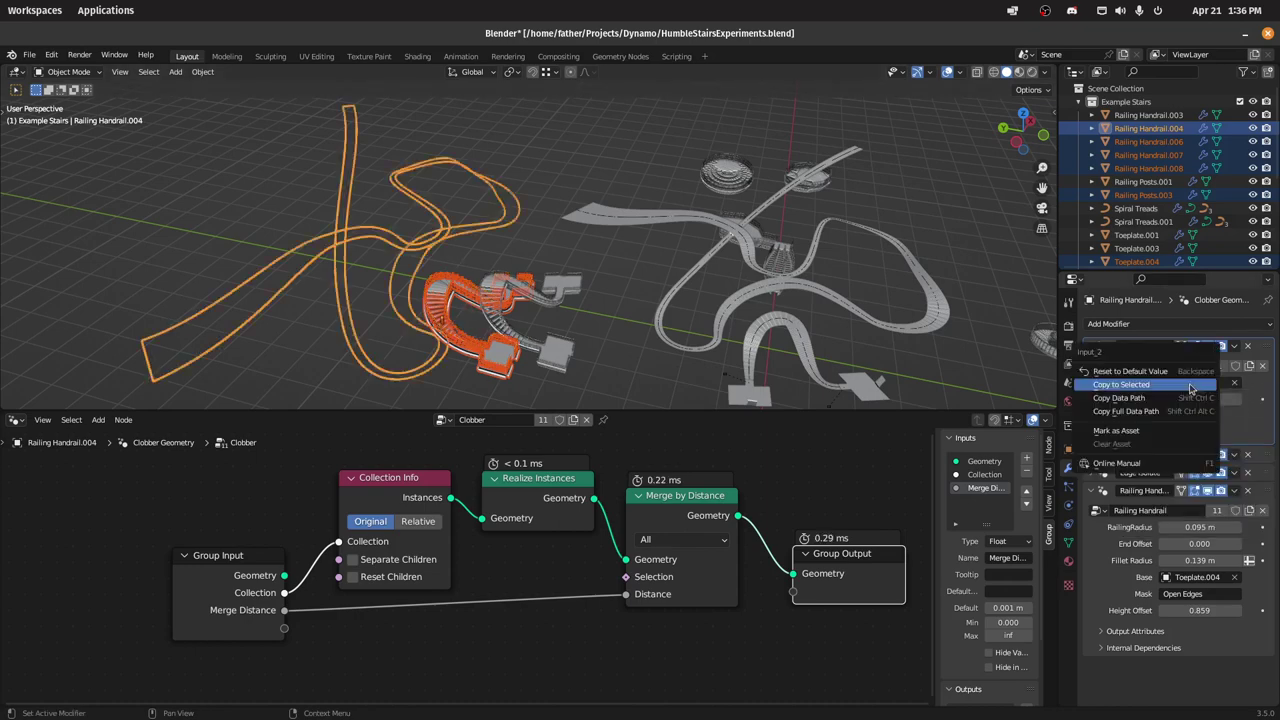
left_click(1164, 385)
left_click(659, 266)
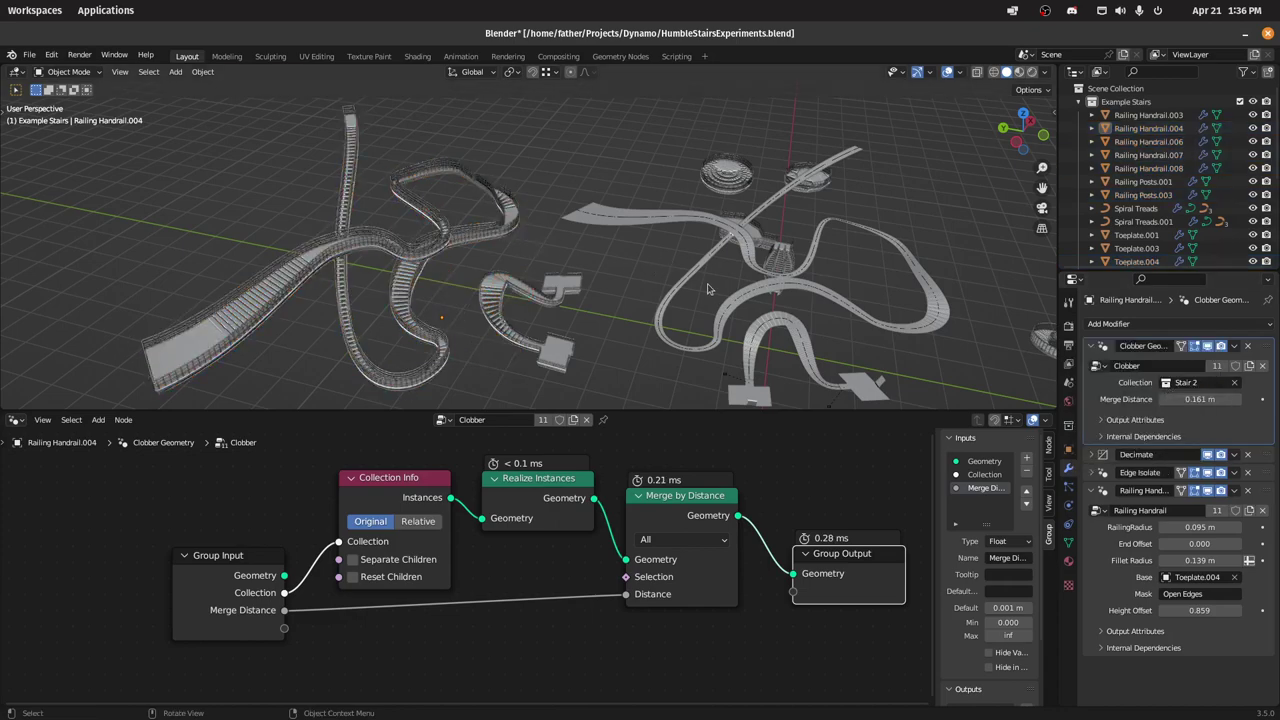
Step: Examine the smaller stair's base grid Plane and the hook modifiers on its BezierCurve that target Plane.001 and Plane.002
middle_click_drag(709, 286, 461, 154, "shift")
scroll(490, 220, "up", 6)
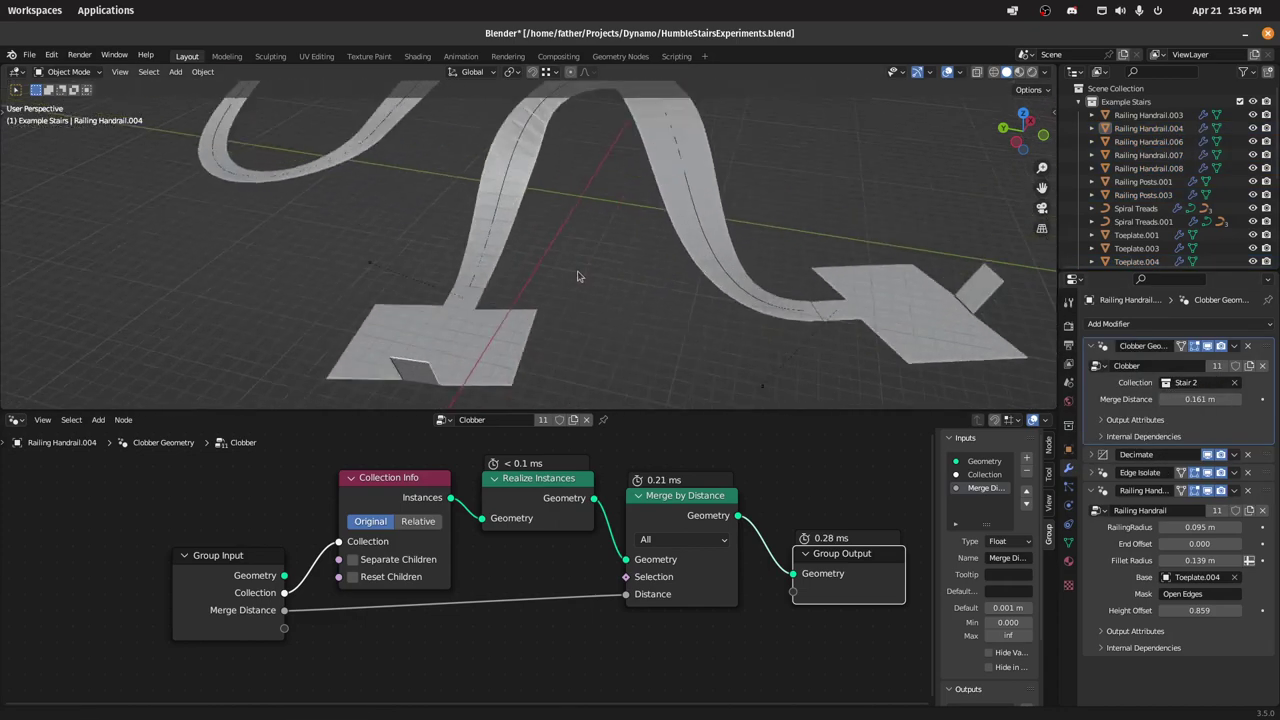
scroll(540, 280, "down", 3)
left_click(566, 236)
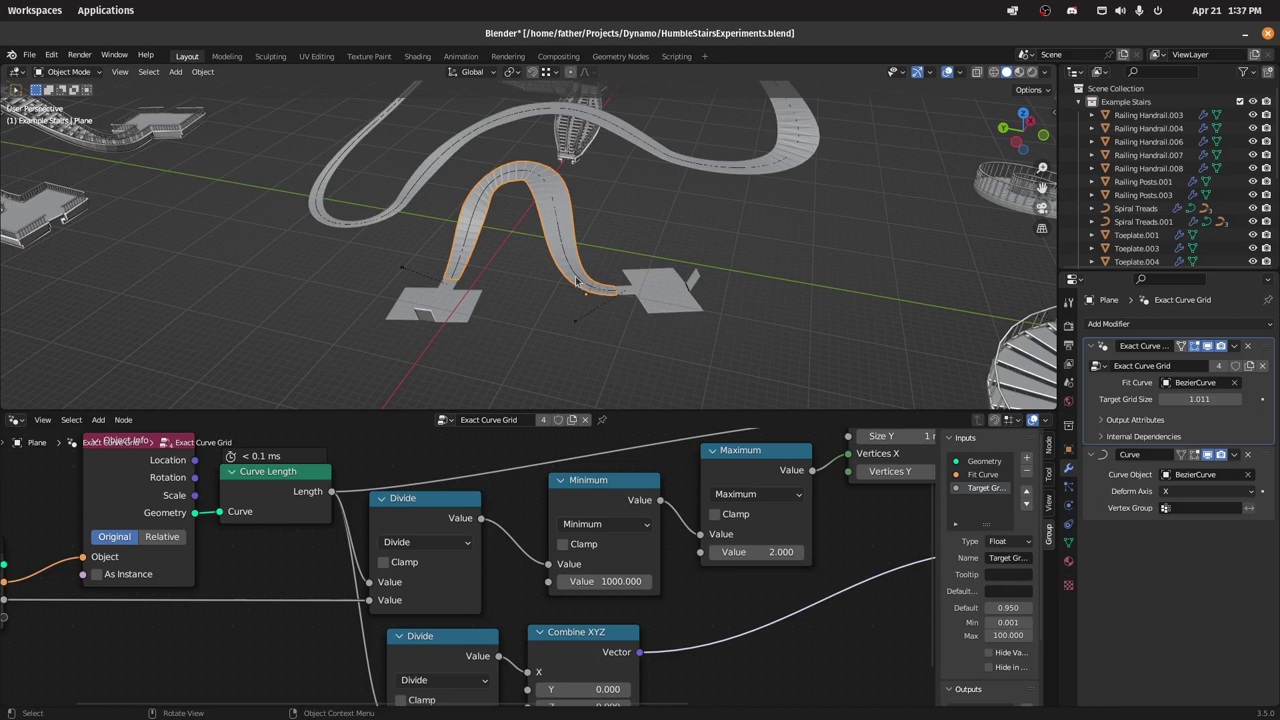
left_click(581, 284)
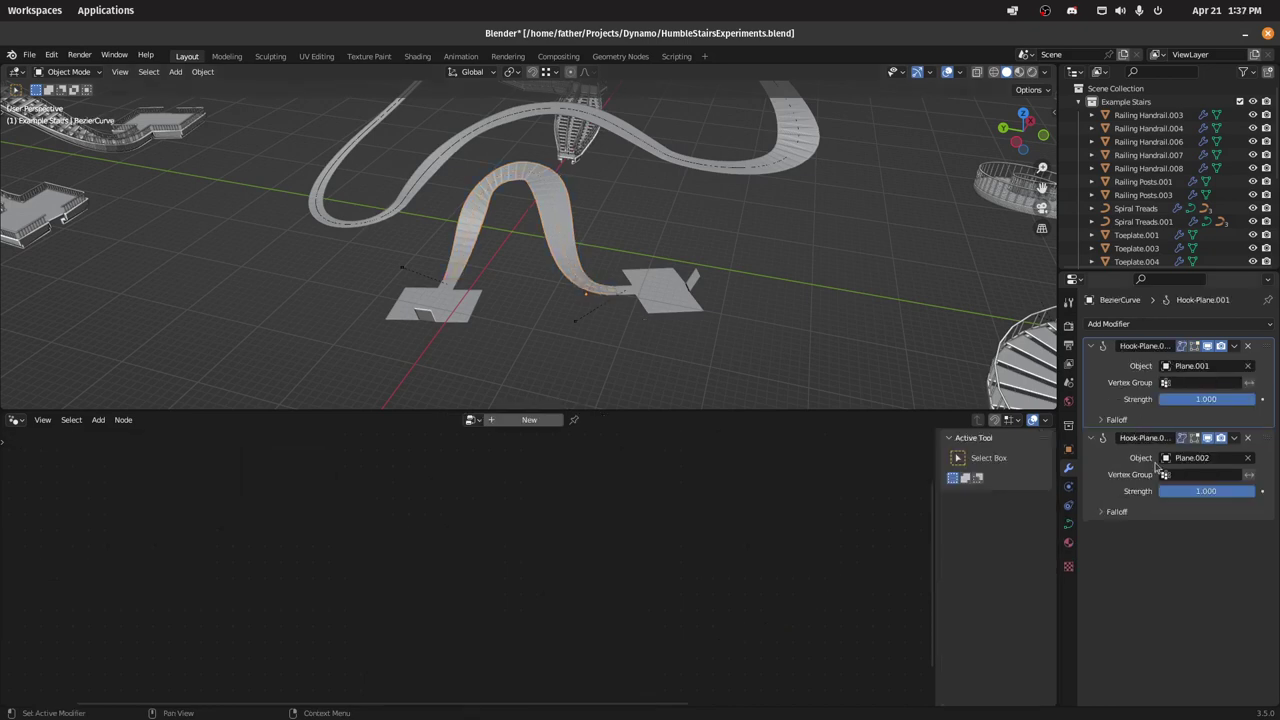
Step: Move the Plane.001 landing to reposition the hooked end of the smaller stair's curve
left_click(656, 294)
middle_click_drag(656, 294, 702, 323, "shift")
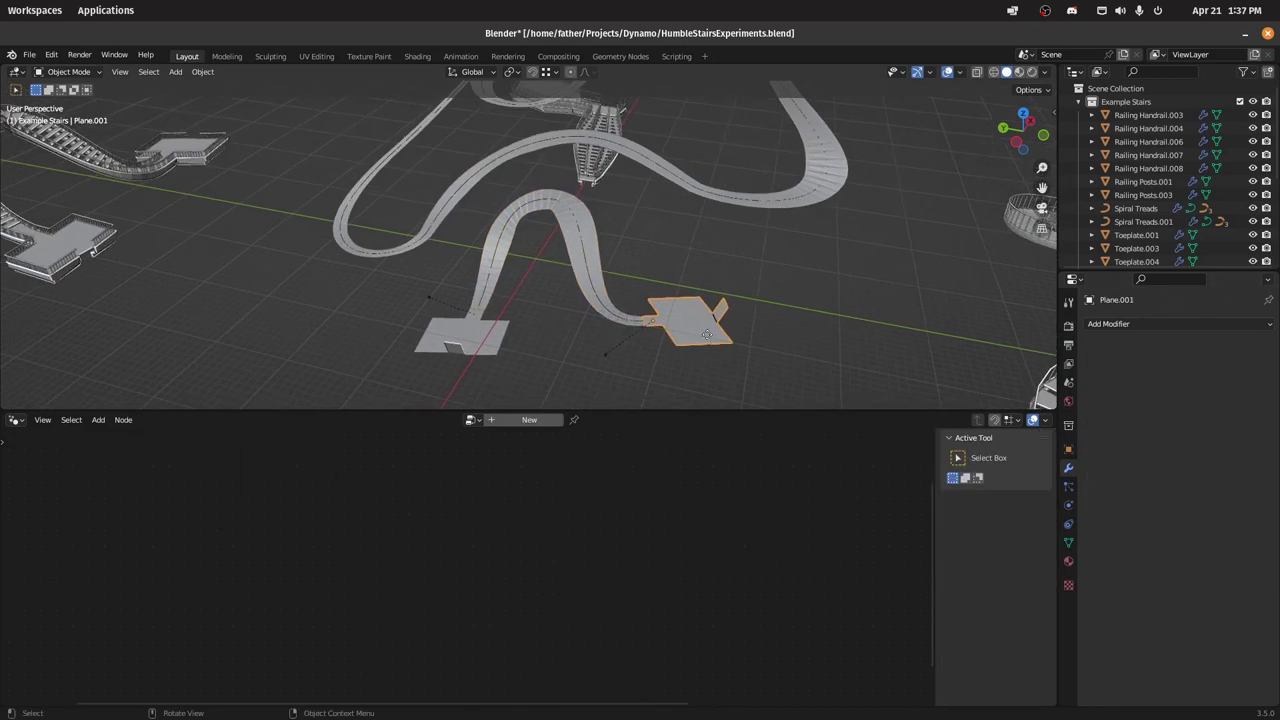
key("g")
left_click(694, 305)
middle_click_drag(596, 285, 708, 240, "shift")
middle_click_drag(658, 285, 703, 280)
key("Tab")
key("Tab")
Step: Set the Clobber Merge Distance on Railing Handrail.003 to 0.184 m
middle_click_drag(430, 174, 638, 307, "shift")
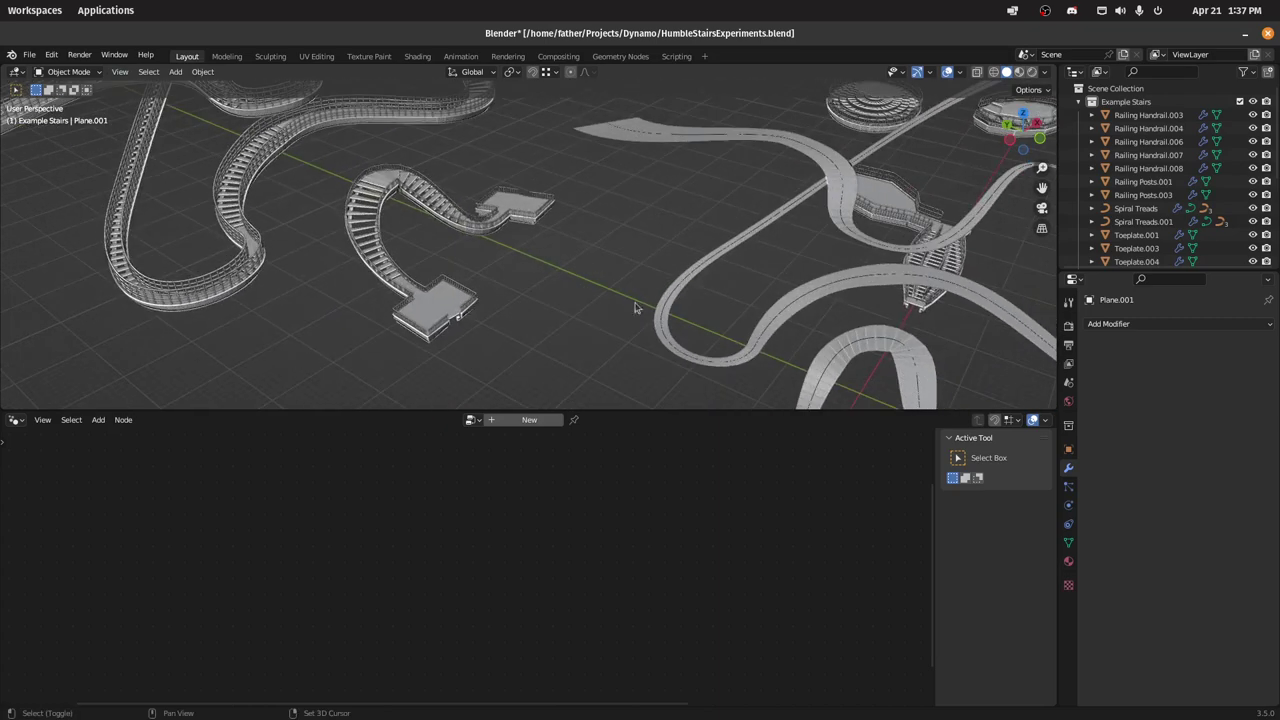
left_click(447, 214)
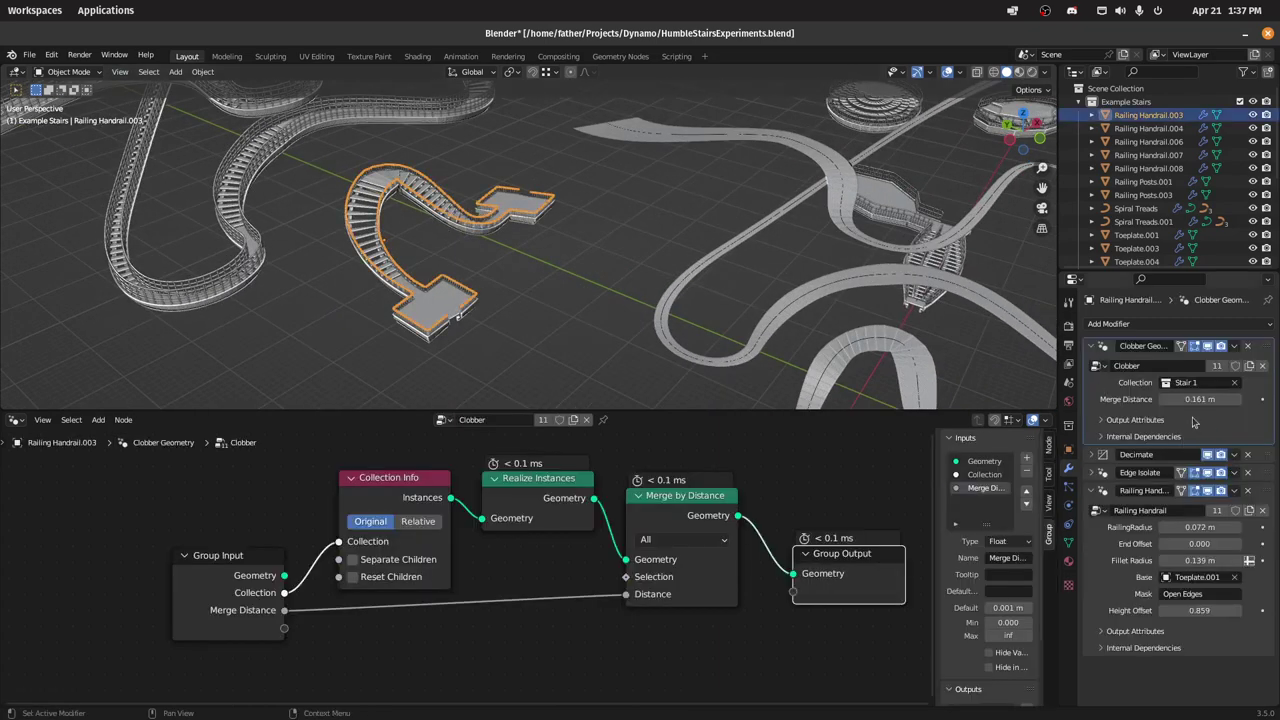
scroll(378, 313, "up", 3)
scroll(378, 313, "up", 2)
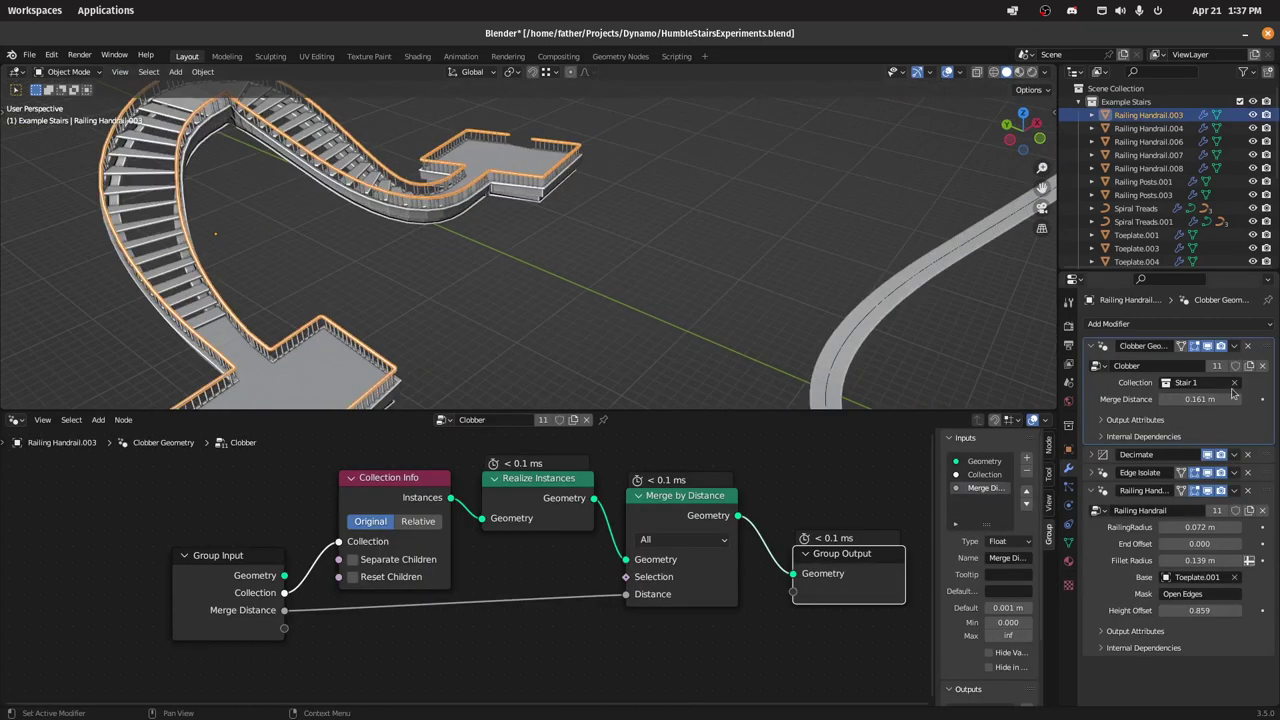
left_click_drag(1207, 400, 1170, 400)
left_click_drag(1199, 399, 1235, 399)
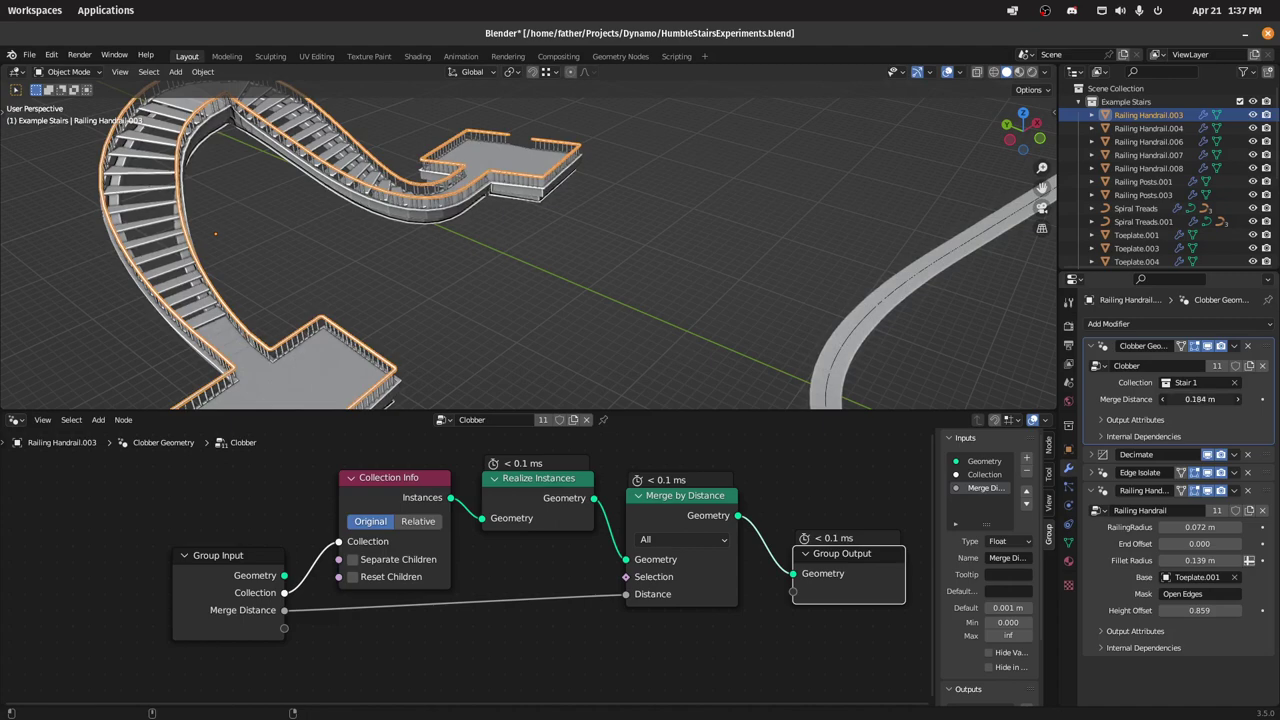
Step: Move the Plane.002 landing to reshape the other end of the smaller stair
scroll(440, 280, "down", 5)
middle_click_drag(552, 288, 295, 227, "shift")
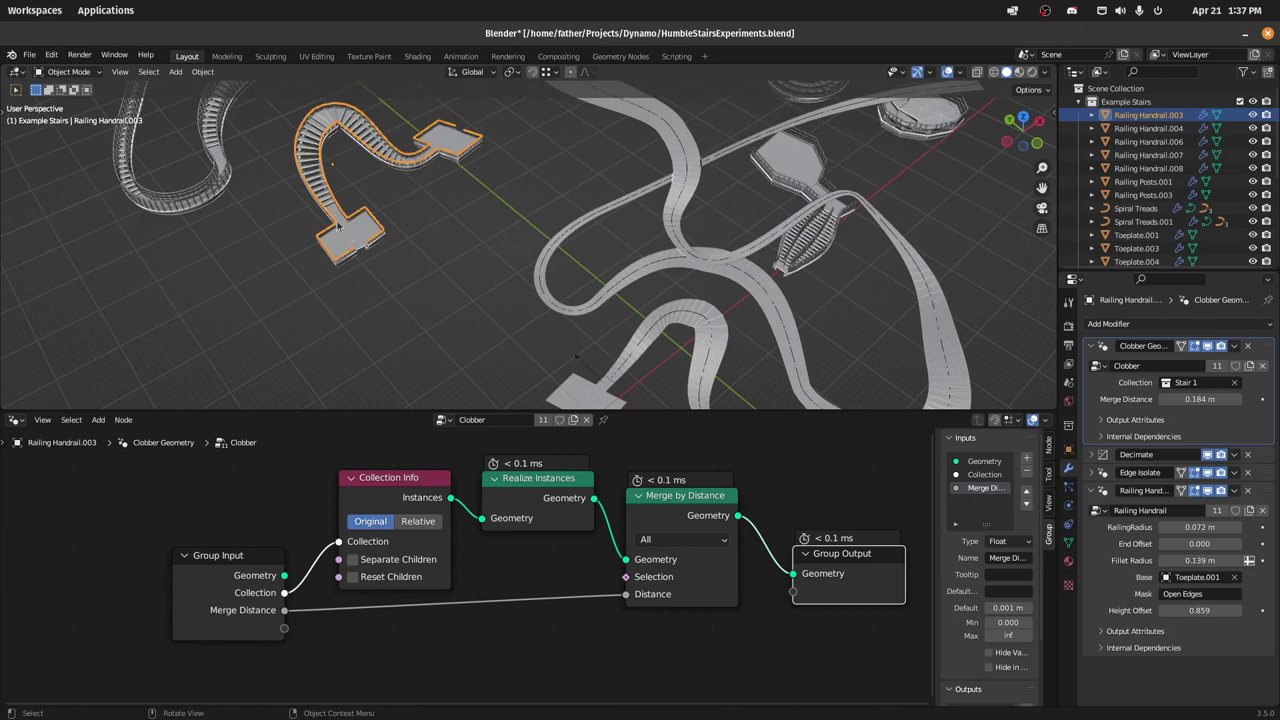
middle_click_drag(482, 277, 492, 233, "shift")
left_click(606, 352)
middle_click_drag(646, 361, 661, 379, "shift")
key("g")
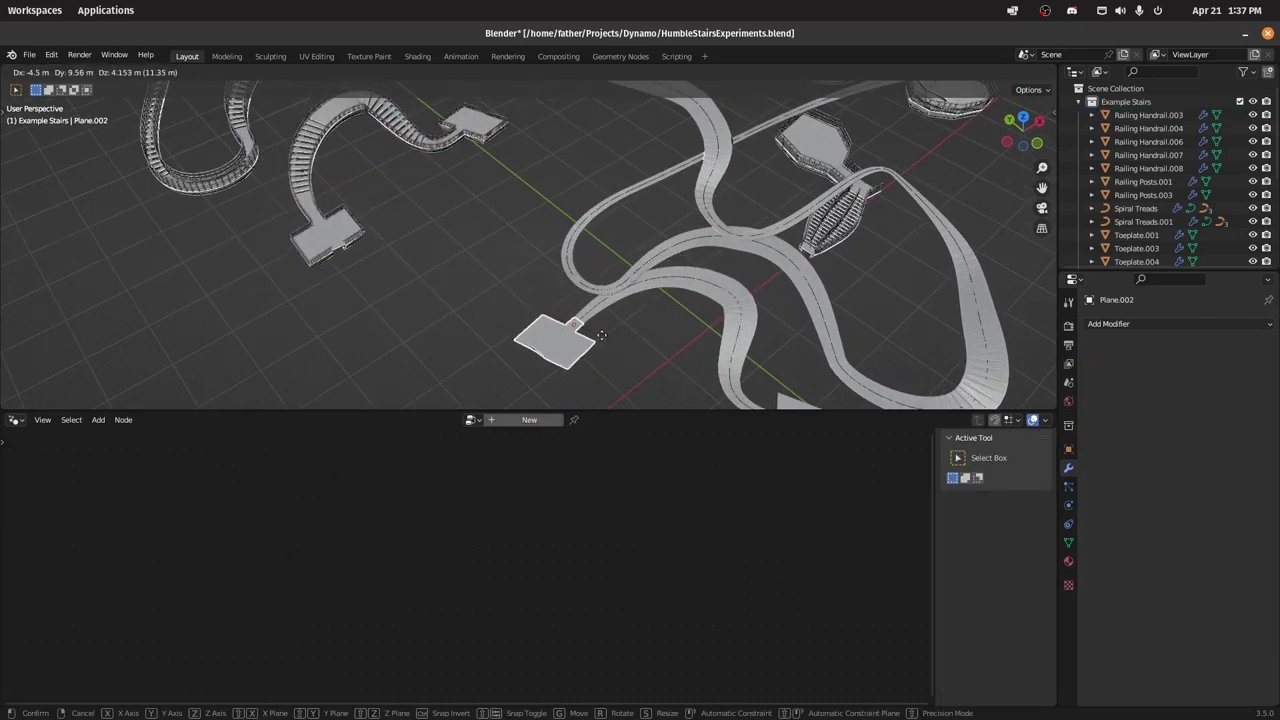
left_click(602, 325)
Step: Maximize the 3D viewport and move all the smaller finished stair's parts horizontally, closer to its base grid
middle_click_drag(604, 318, 643, 298)
key("ctrl+space")
scroll(700, 330, "up", 6)
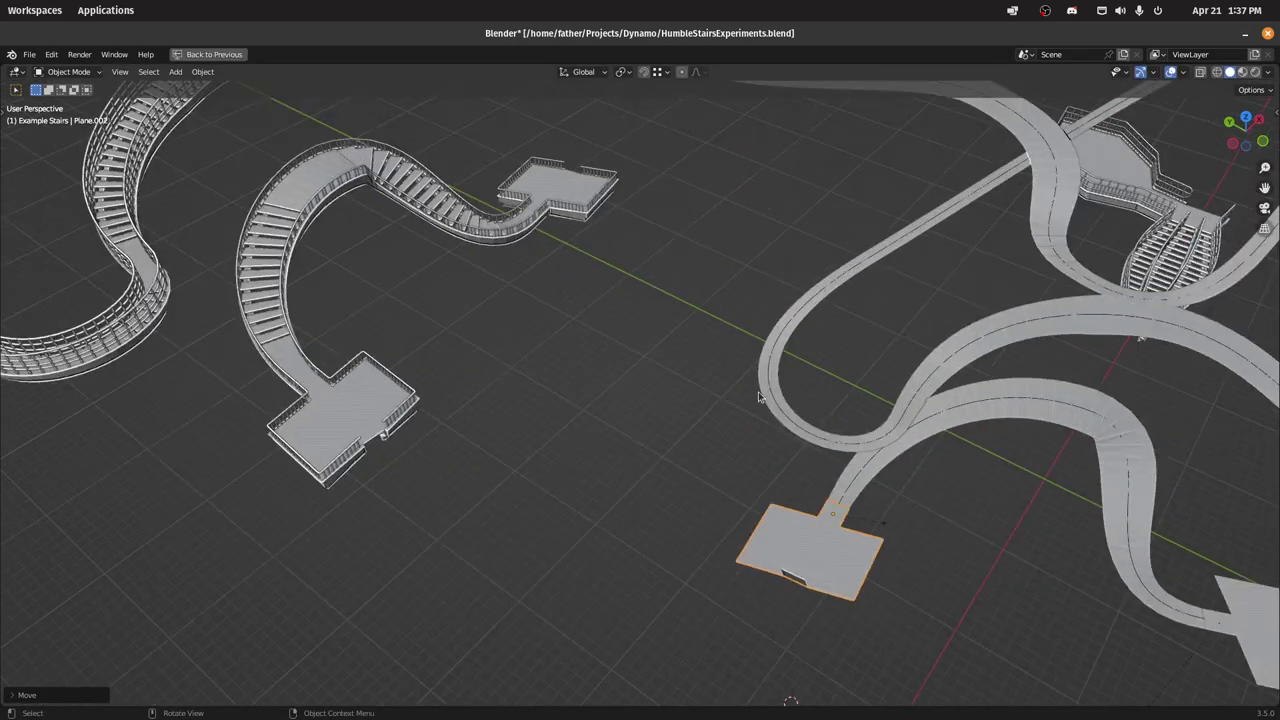
middle_click_drag(796, 403, 795, 450, "shift")
left_click(345, 228)
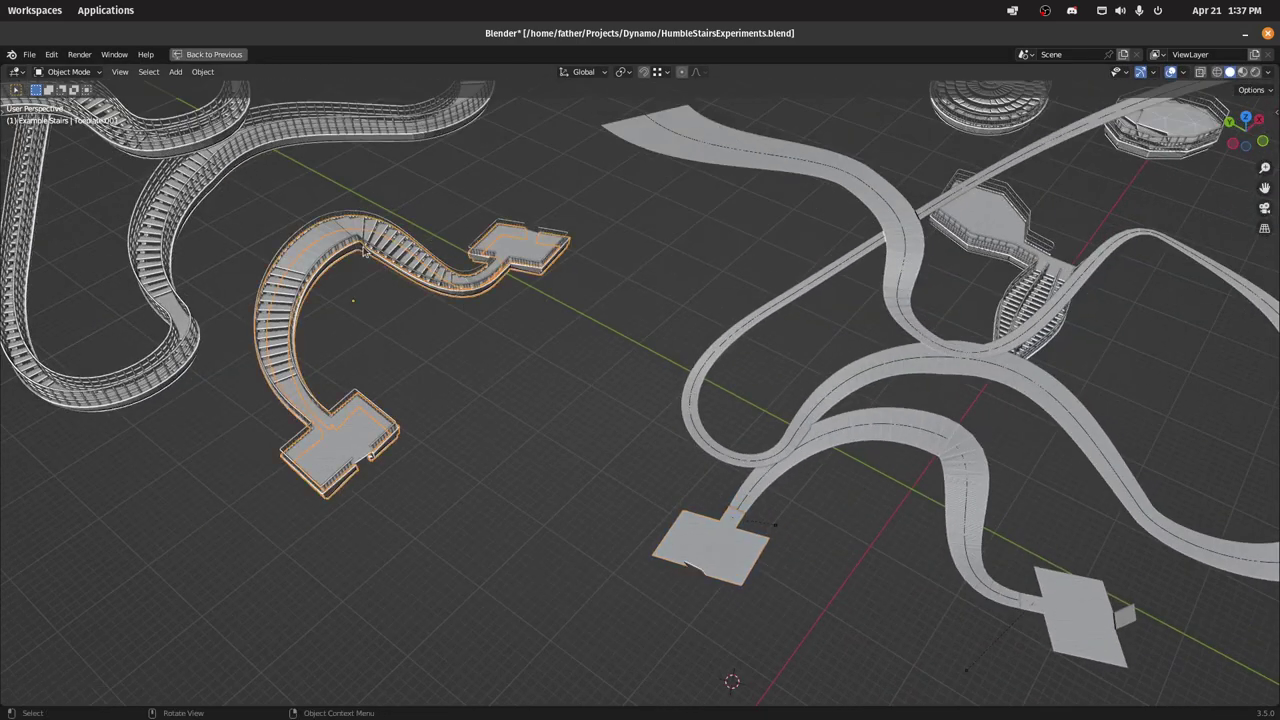
left_click_drag(300, 194, 420, 310)
key("g")
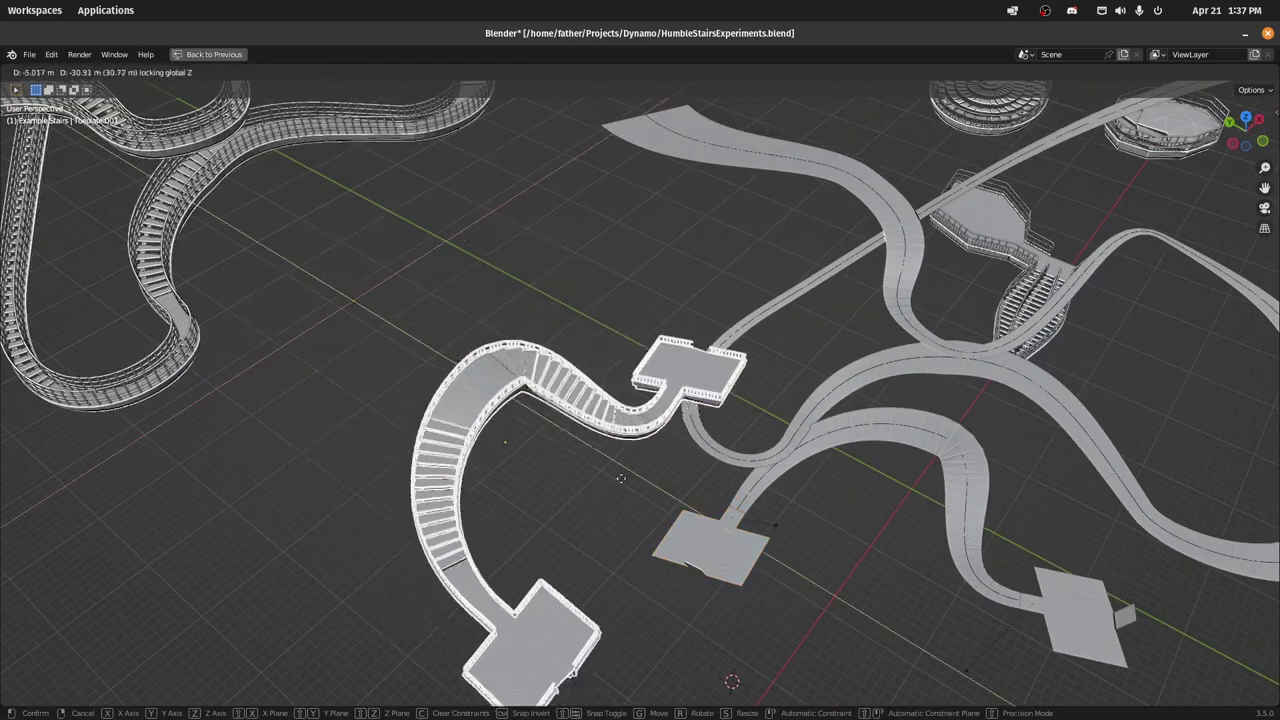
left_click(618, 394)
Step: Raise the Plane.002 landing along the Z axis
middle_click_drag(618, 394, 656, 500)
left_click(837, 400)
left_click(656, 500)
scroll(656, 500, "up", 3)
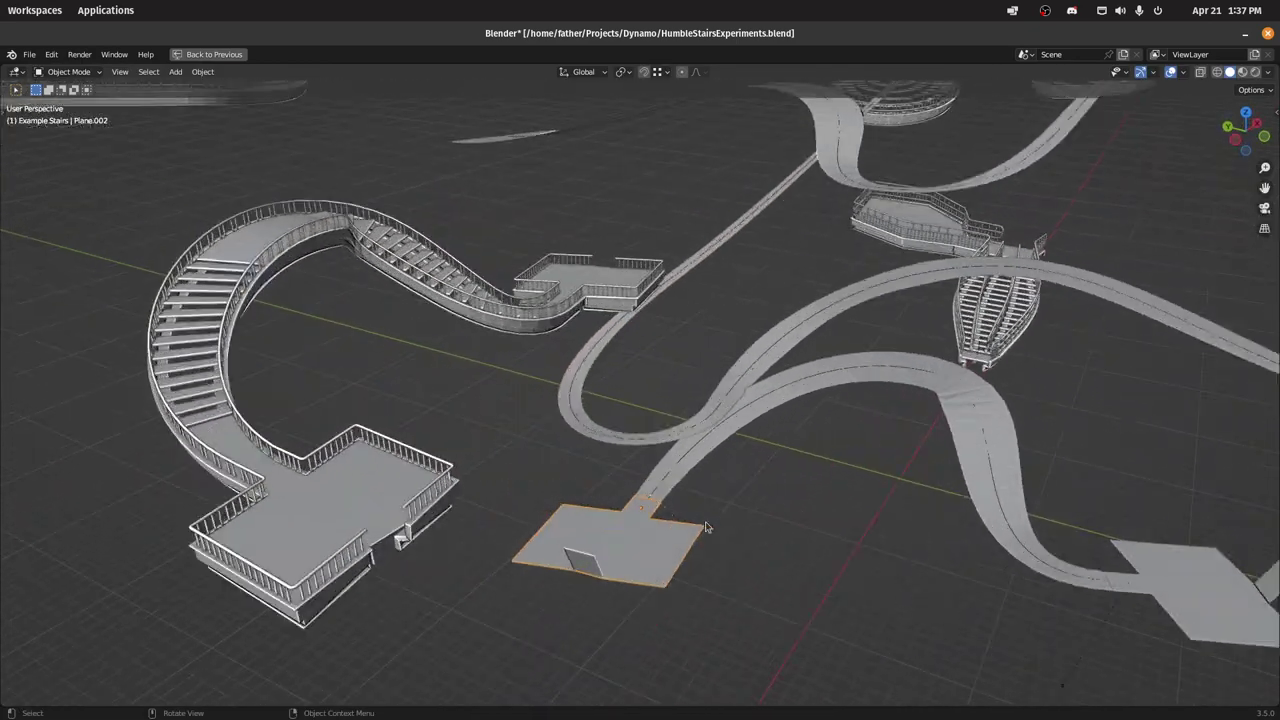
key("g")
key("z")
left_click(788, 472)
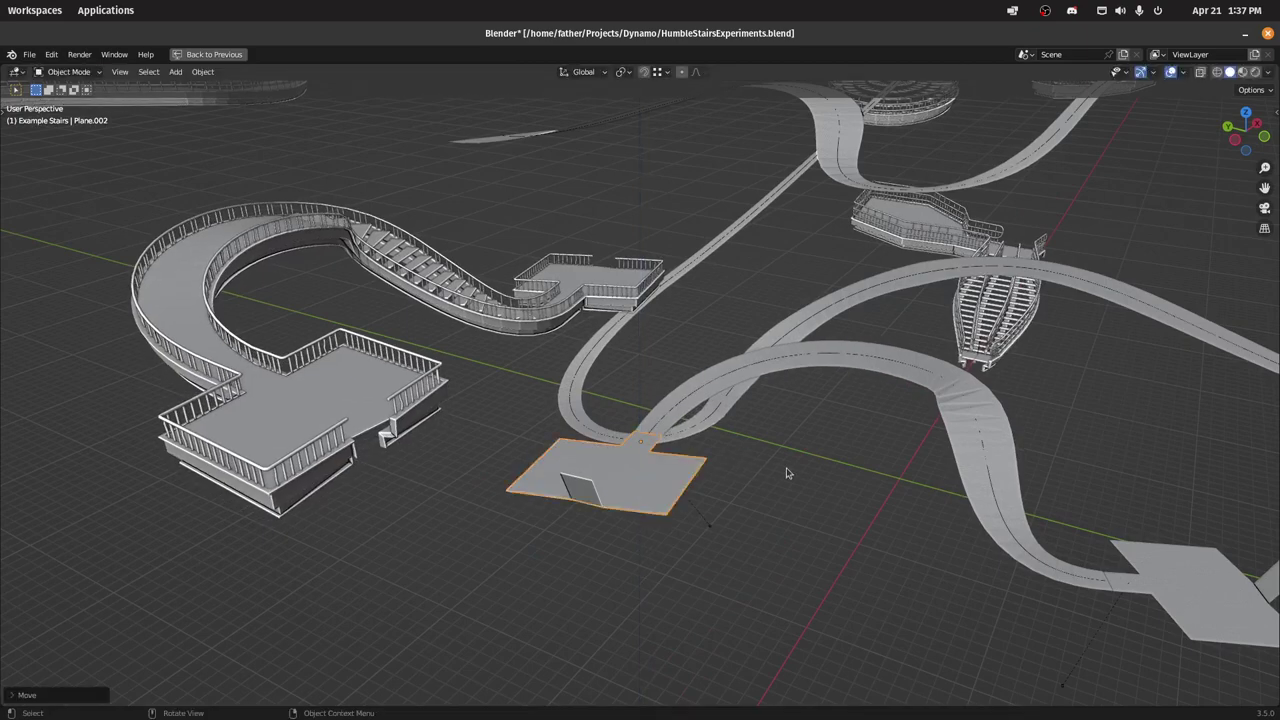
Step: Rotate the Plane.002 landing about the global Z axis and move it away from the curve's other end
middle_click_drag(788, 472, 785, 495)
key("r")
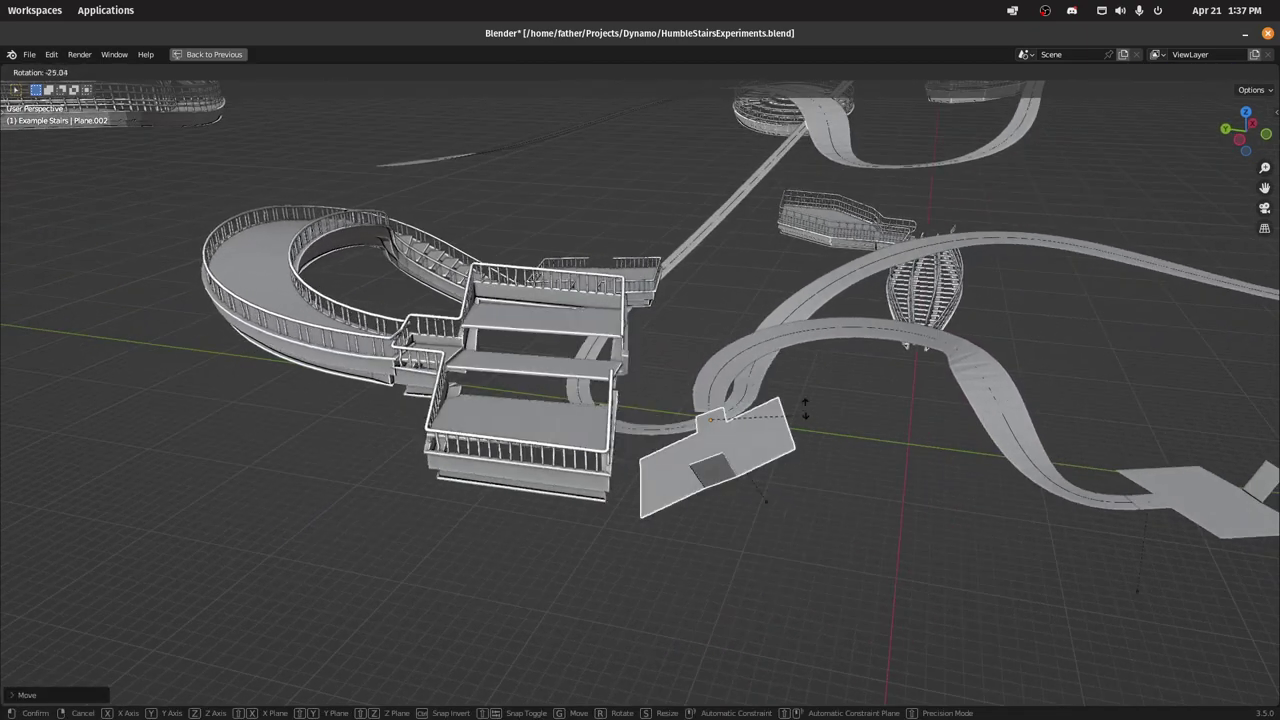
right_click(816, 455)
middle_click_drag(816, 455, 816, 470)
key("g")
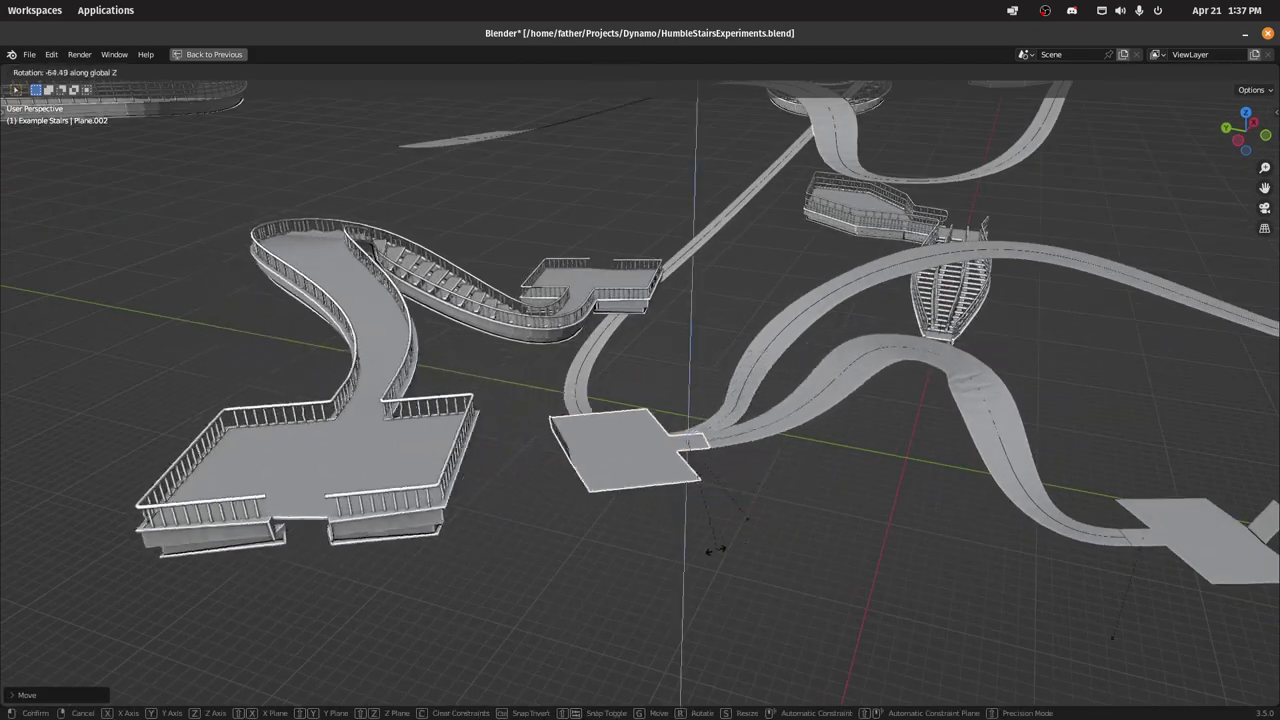
left_click(575, 457)
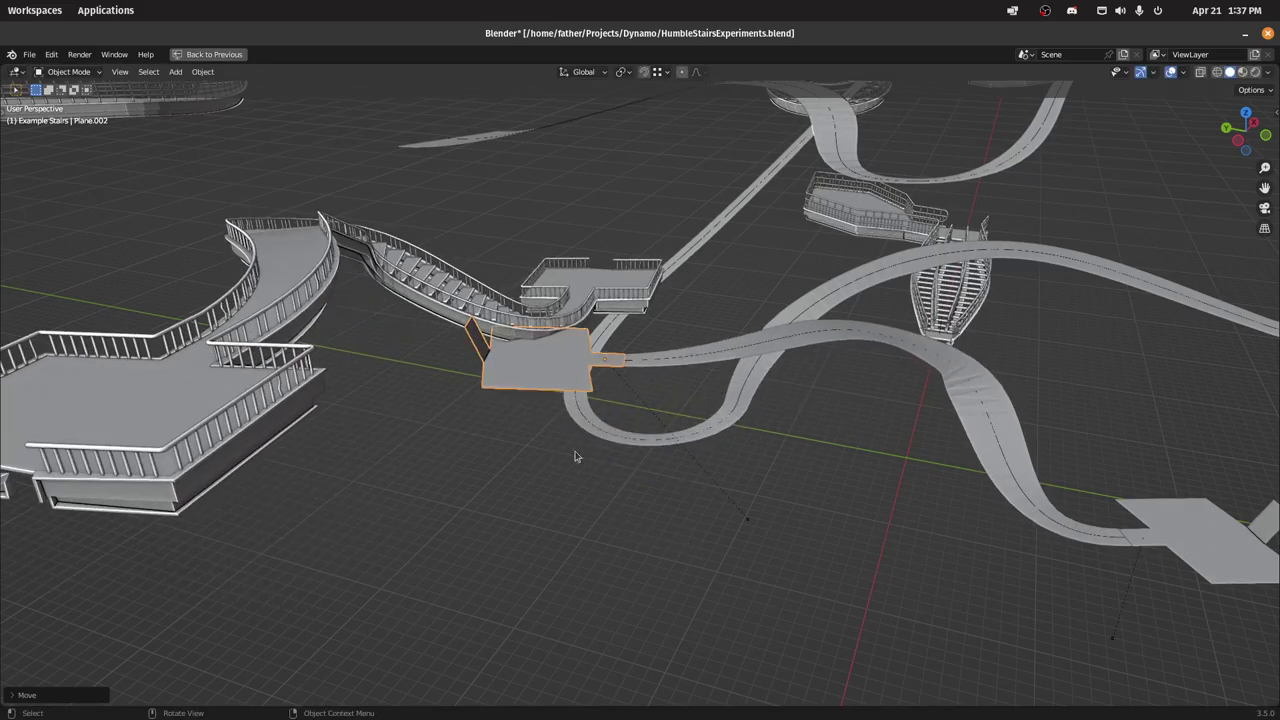
Step: Move the Plane.002 landing farther out from the curve to stretch that end of the smaller stair
middle_click_drag(575, 457, 460, 298, "shift")
middle_click_drag(492, 170, 518, 276)
middle_click_drag(480, 330, 814, 415)
key("g")
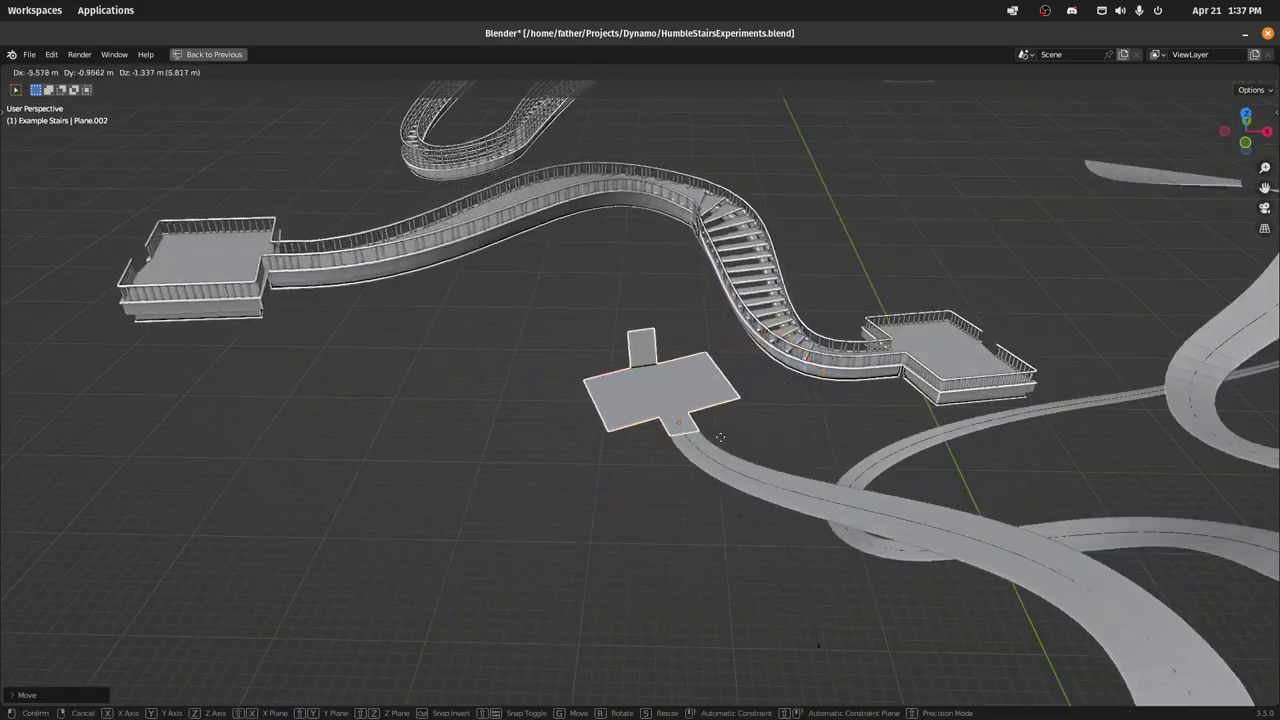
left_click(585, 380)
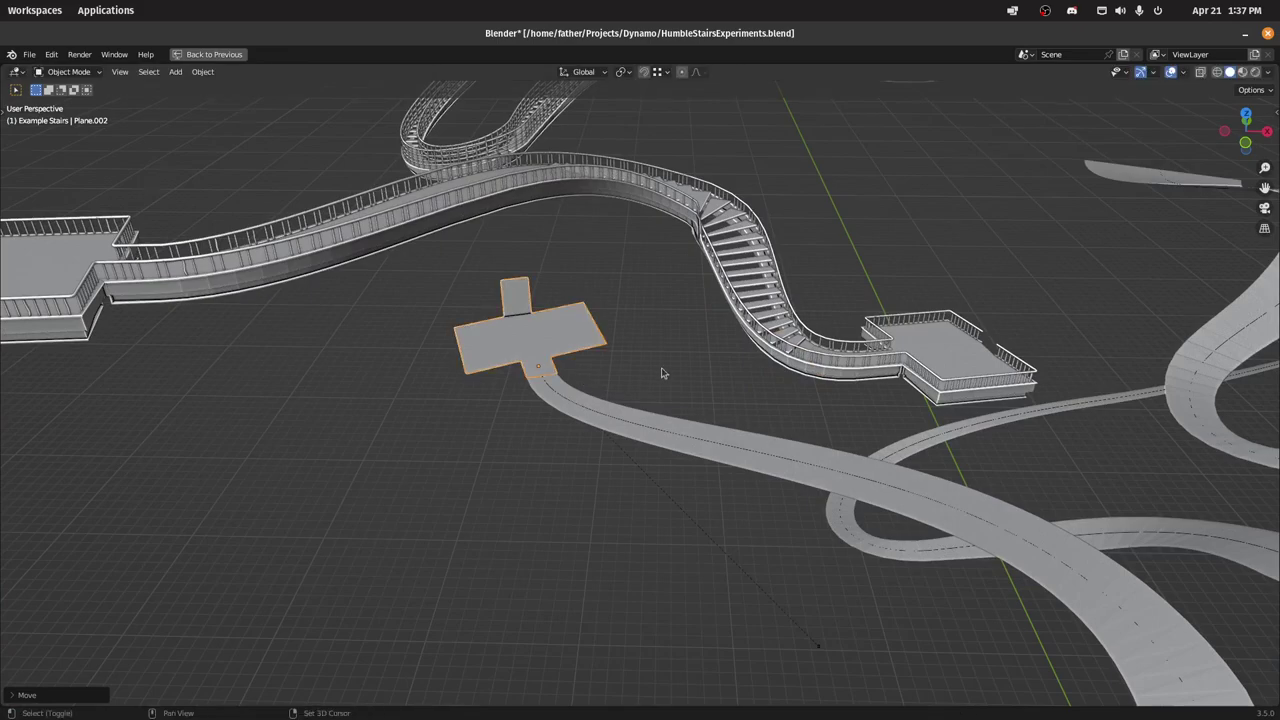
Step: Select the Plane.001 landing at the other end of the smaller base grid and move it to a new position
middle_click_drag(663, 373, 890, 440)
scroll(930, 444, "down", 4)
middle_click_drag(1020, 466, 876, 474, "shift")
left_click(912, 482)
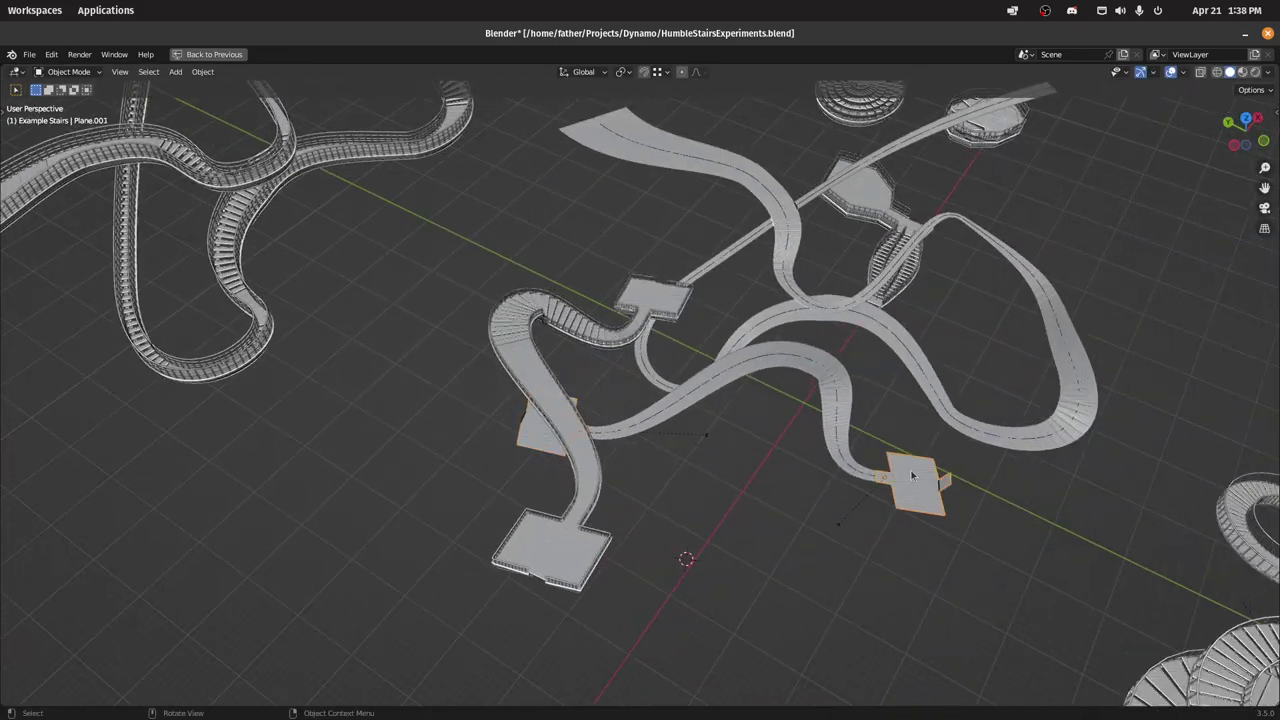
key("g")
left_click(866, 518)
middle_click_drag(866, 518, 776, 396)
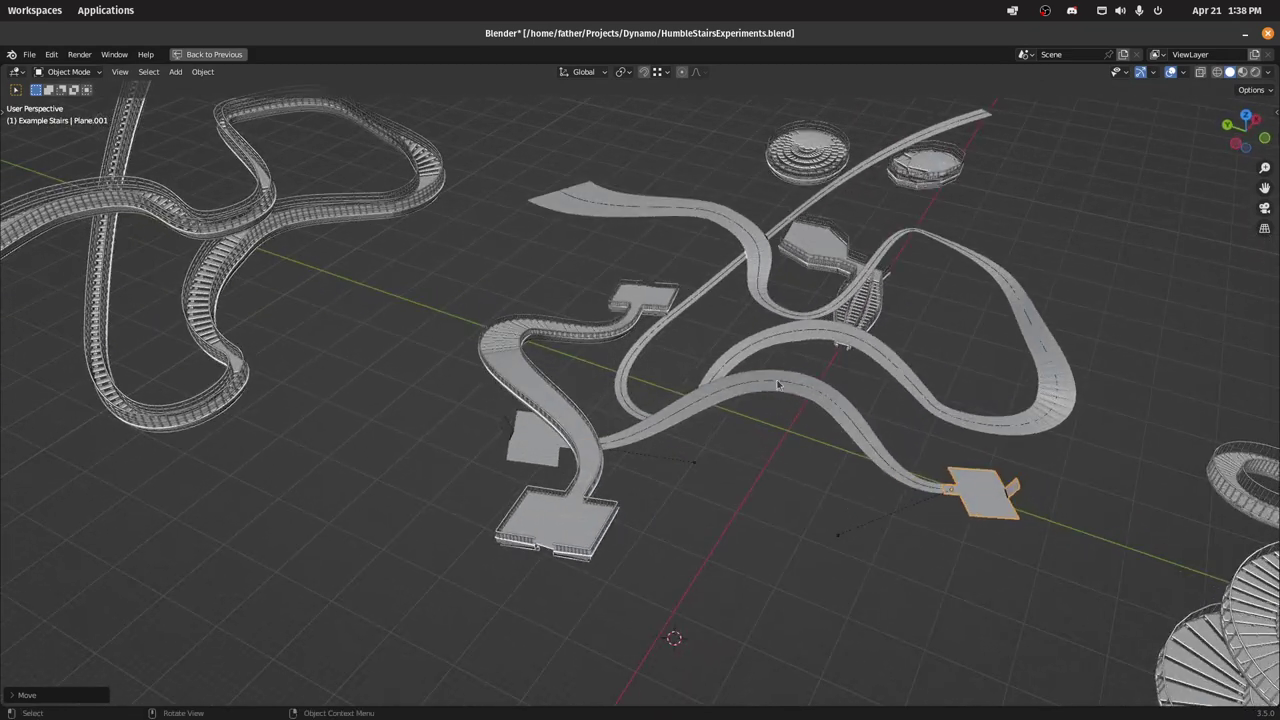
Step: Enter Edit Mode on BezierCurve and subdivide the segment between its selected end and middle control points
left_click(778, 384)
key("Tab")
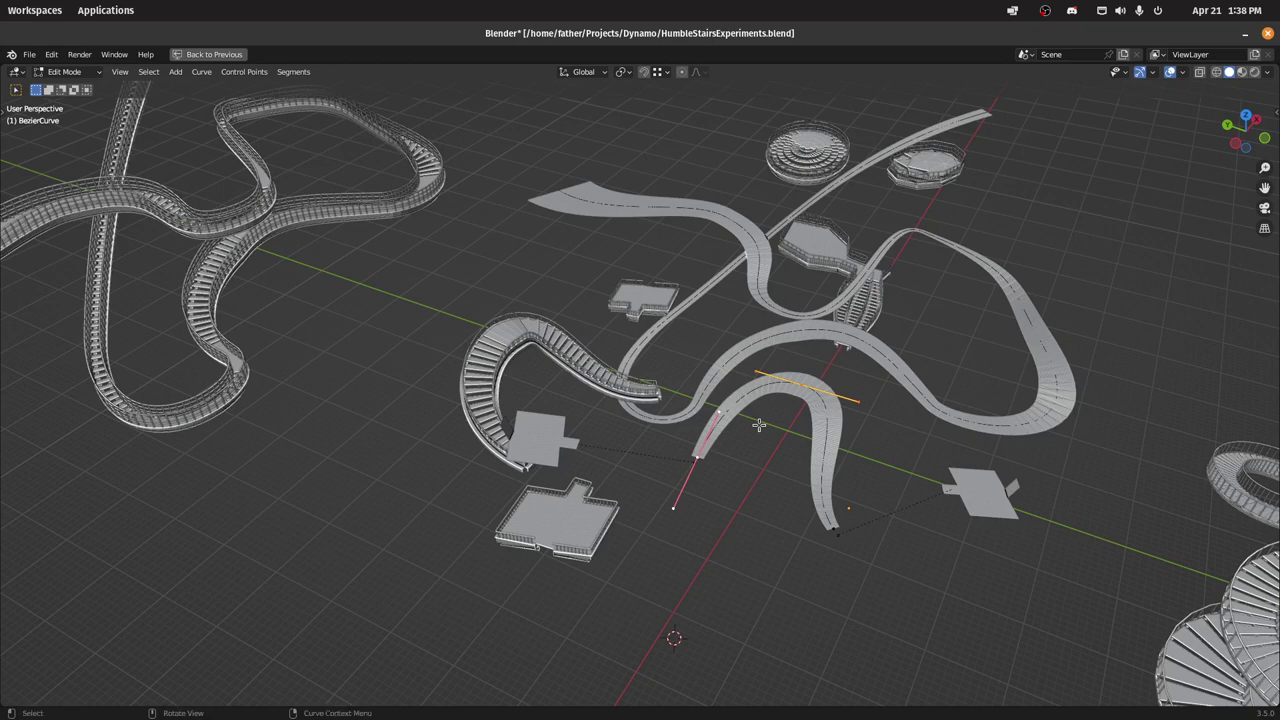
key("ctrl+v")
key("F3")
type("su")
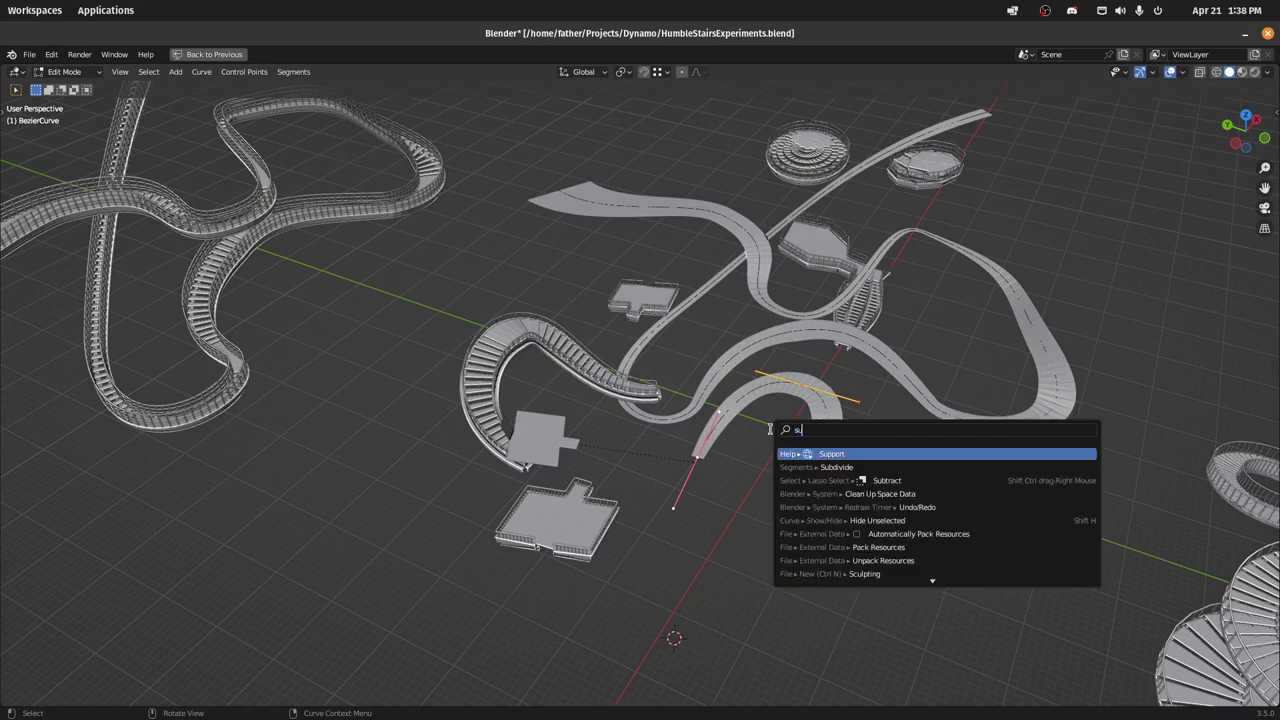
type("bdi")
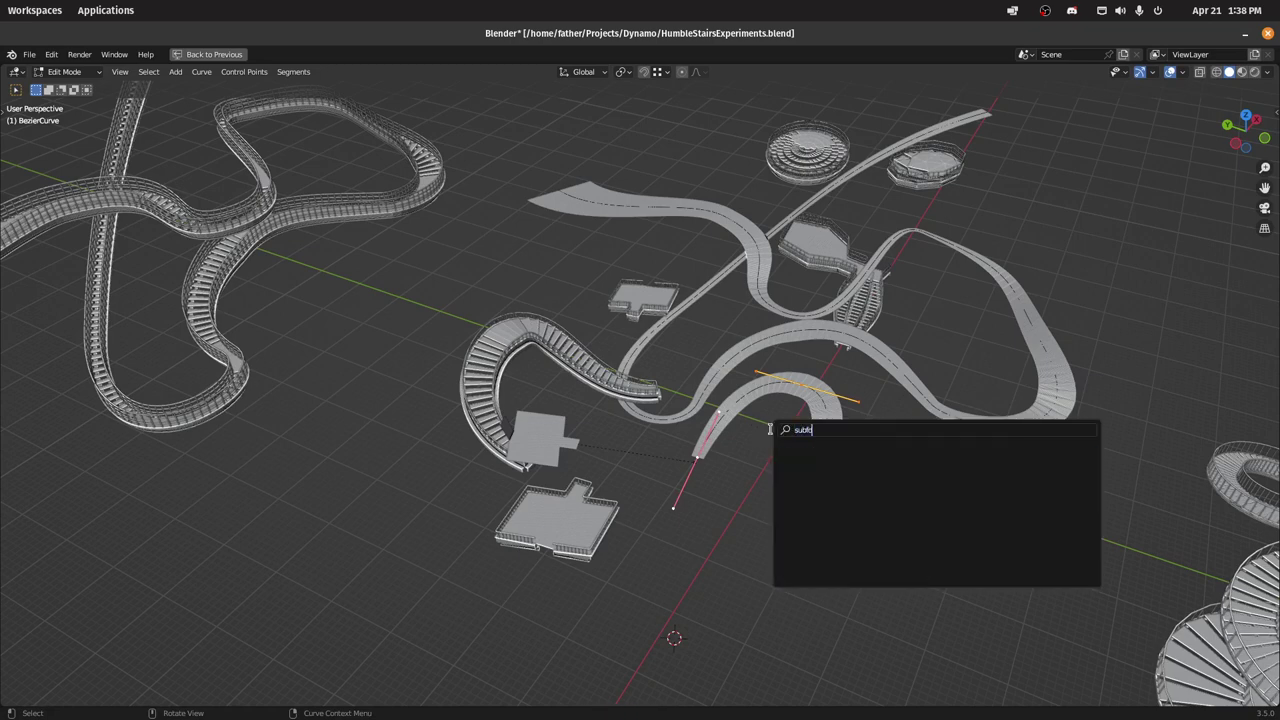
key("BackSpace")
key("BackSpace")
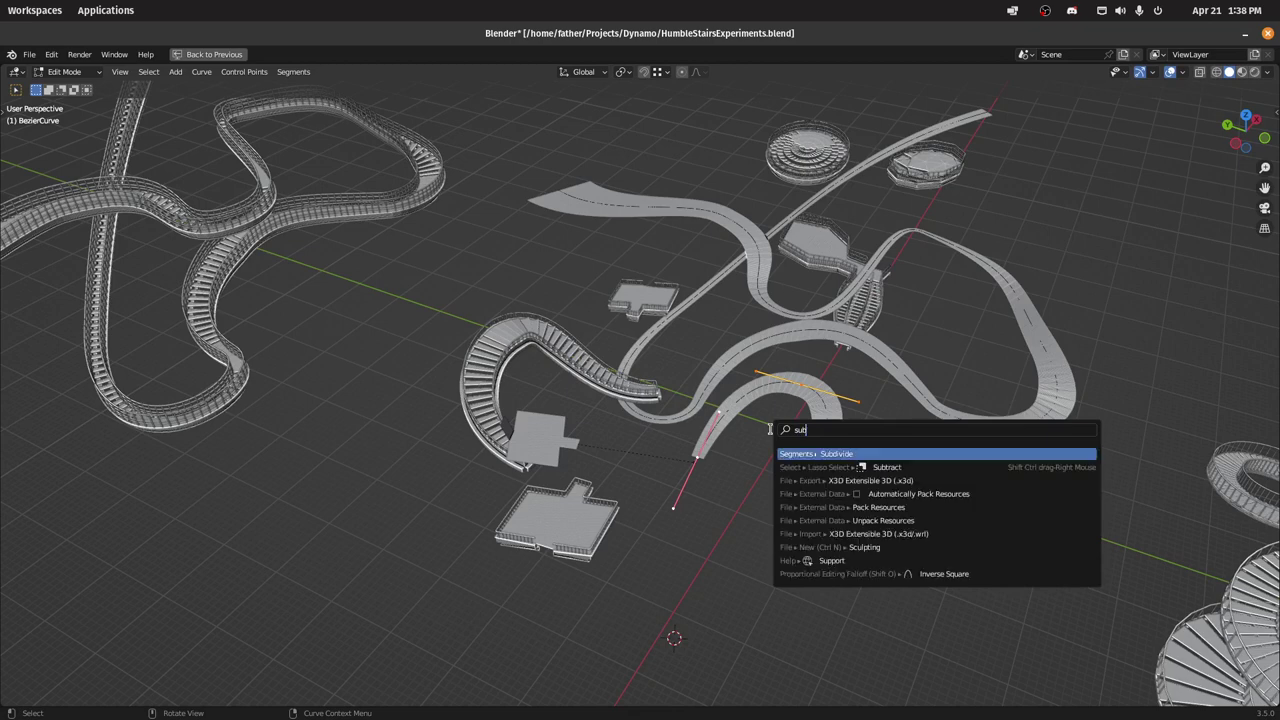
left_click(850, 455)
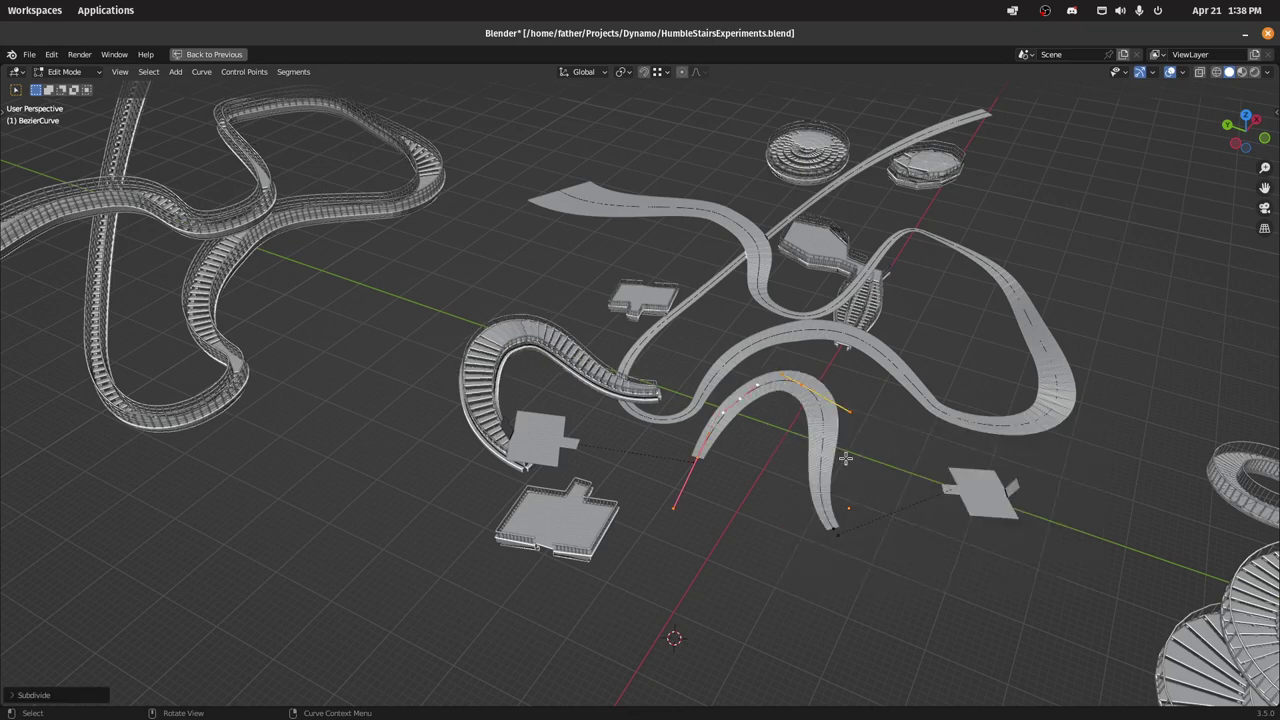
Step: Raise the new control point of BezierCurve, scale its handles by about 3.1 and rotate it
key("g")
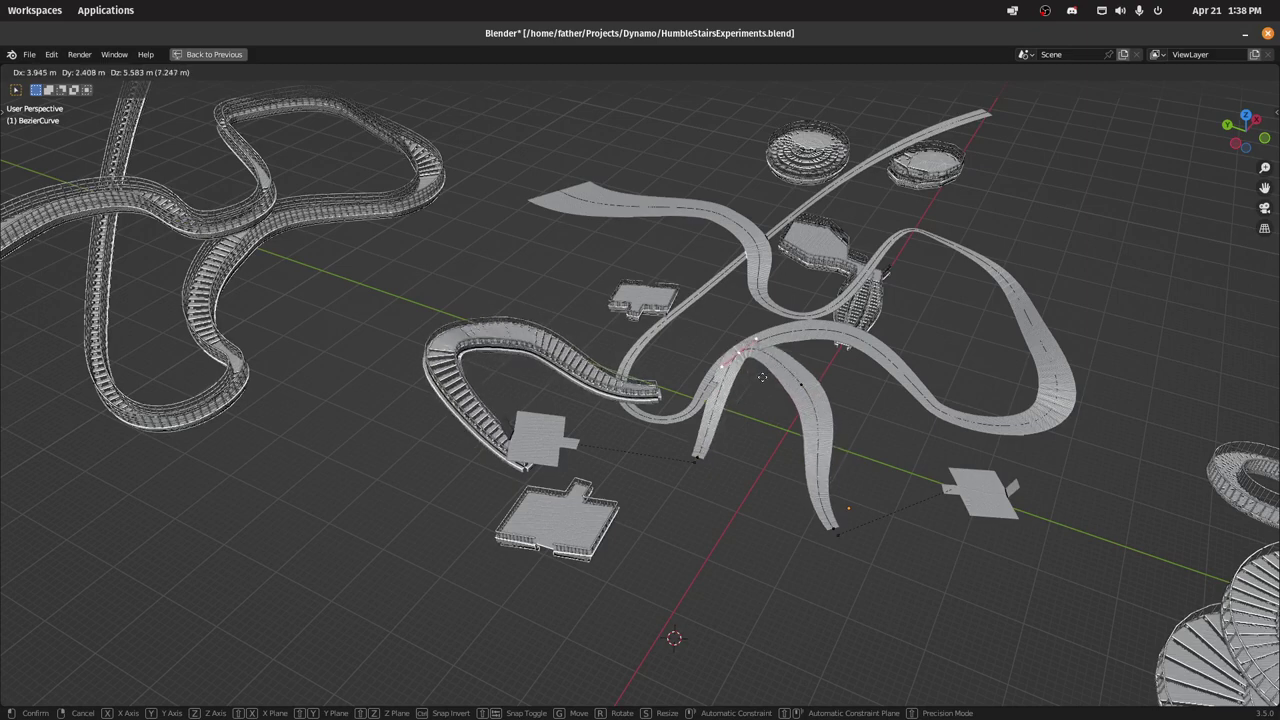
left_click(755, 388)
key("s")
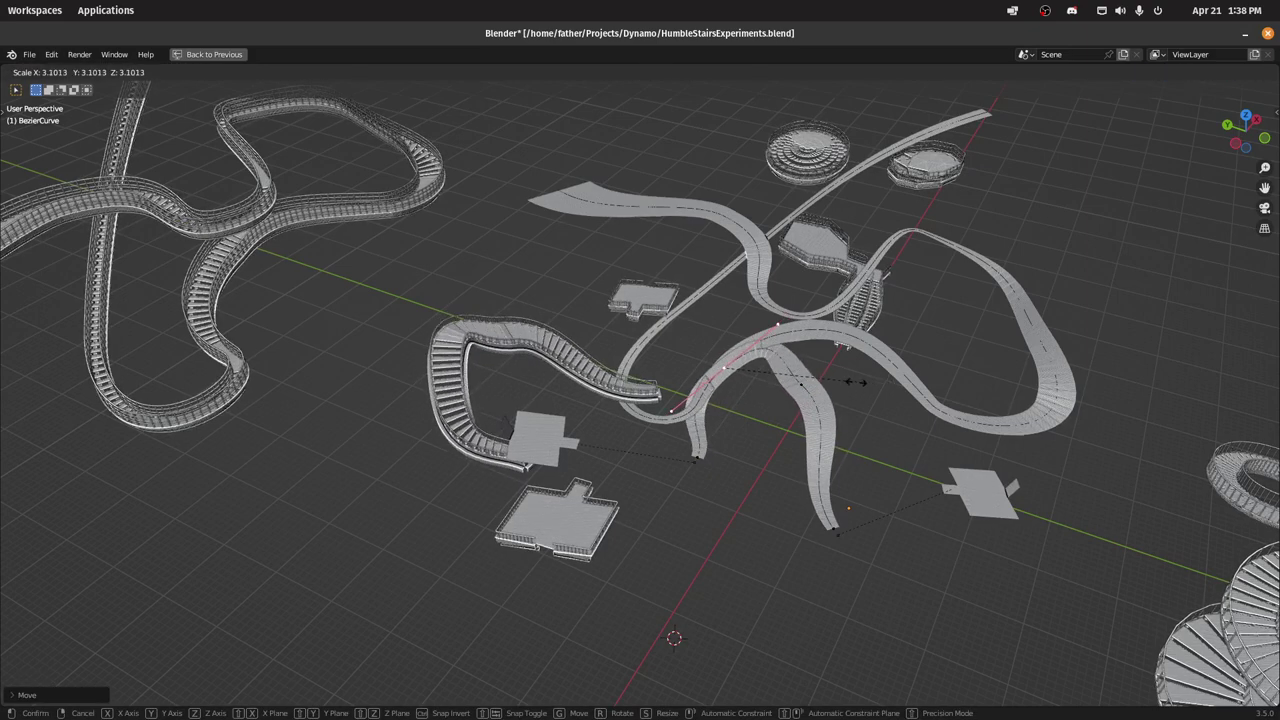
left_click(854, 383)
middle_click_drag(854, 383, 842, 303)
key("r")
left_click(832, 291)
Step: Move the neighbouring middle control point of BezierCurve outward, rotate its handles and return to Object Mode
left_click(796, 383)
key("g")
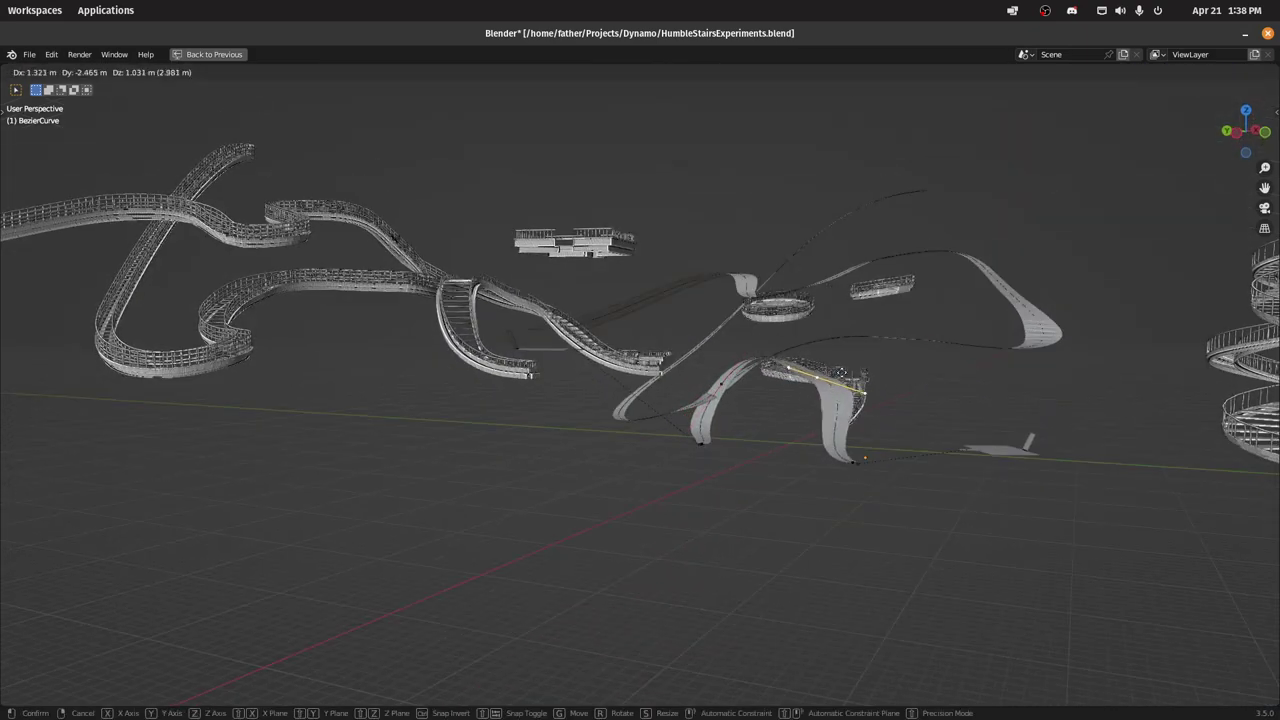
left_click(844, 371)
key("g")
left_click(908, 368)
key("r")
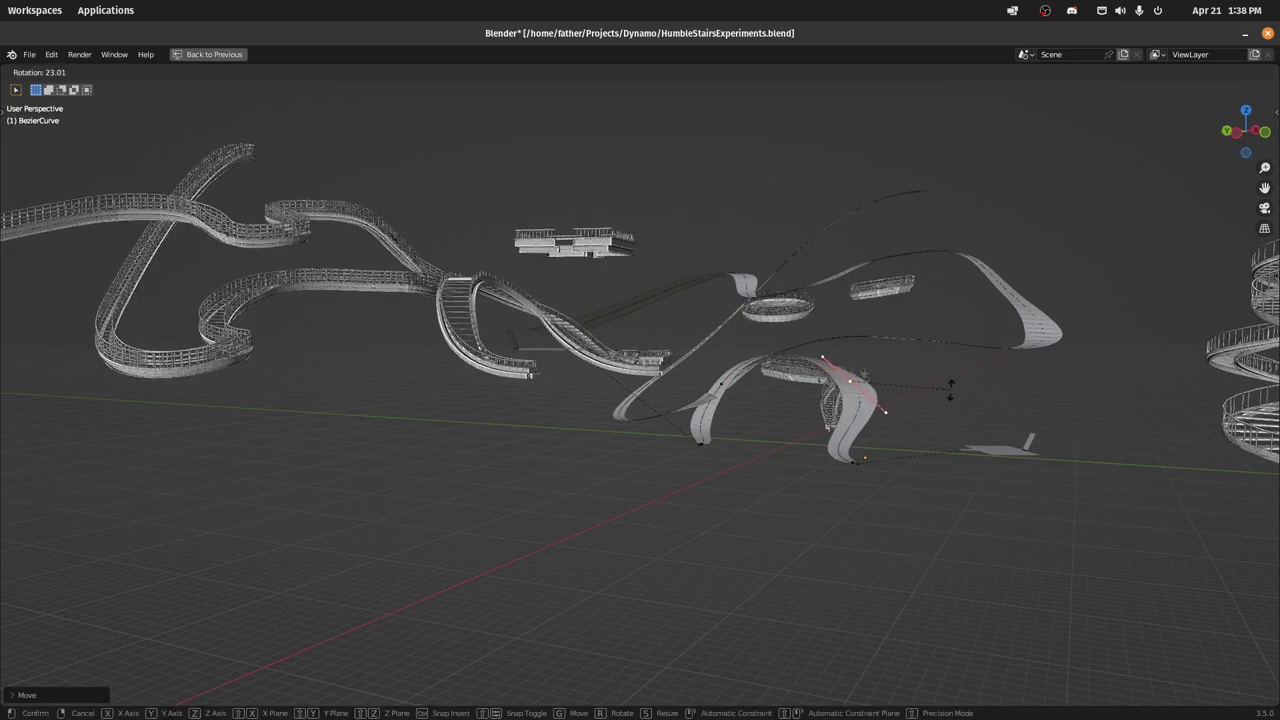
left_click(870, 395)
middle_click_drag(870, 395, 832, 457)
scroll(750, 422, "up", 4)
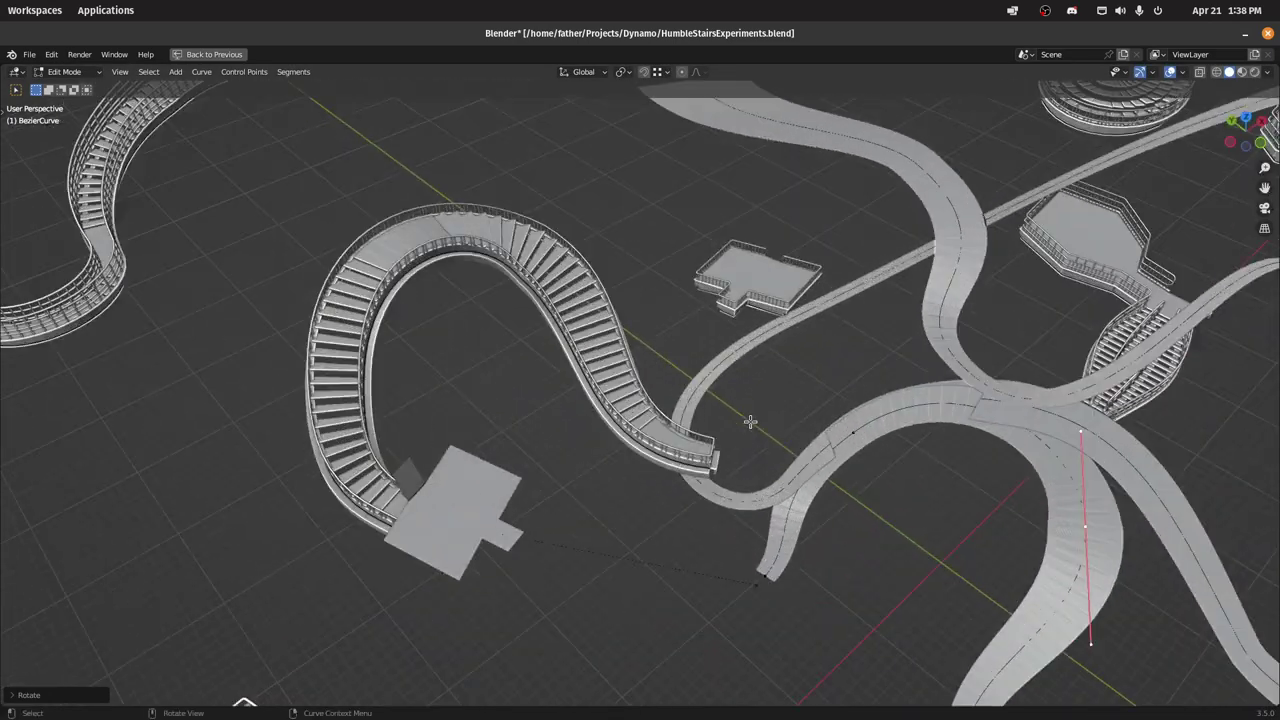
scroll(773, 432, "down", 3)
key("Tab")
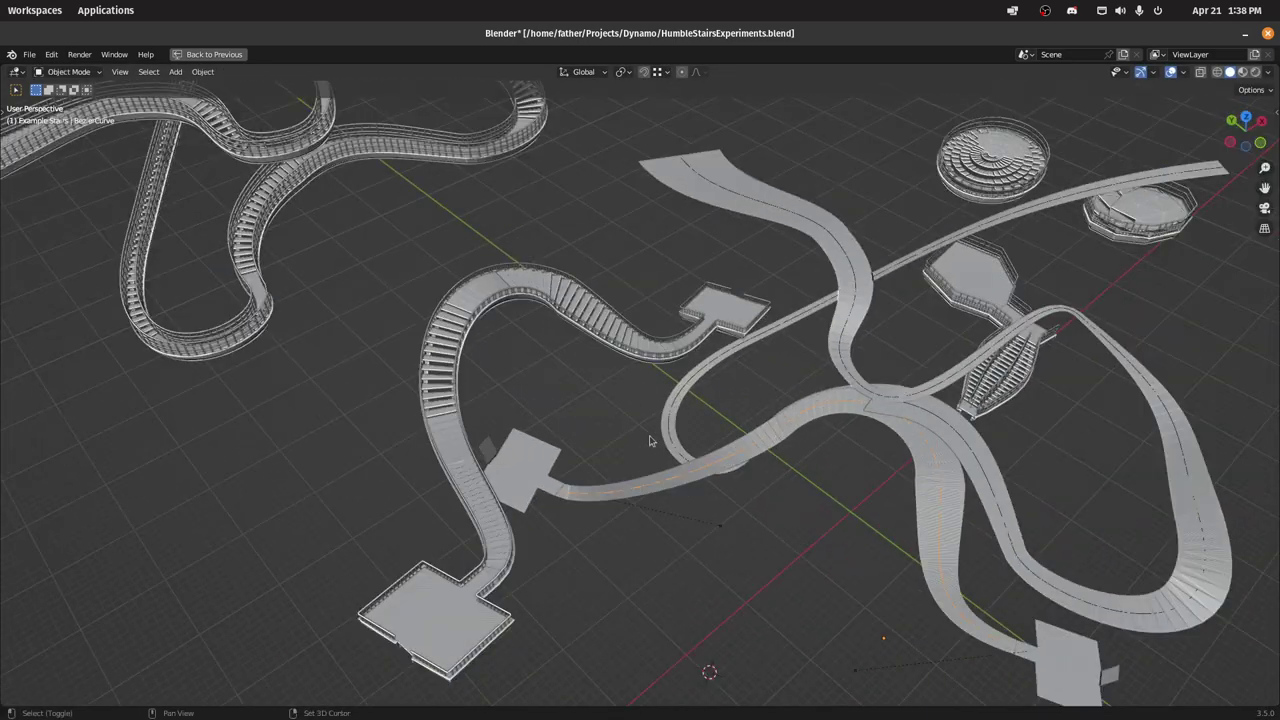
Step: Examine the reshaped smaller stair, its landings and the larger stair alongside their base grids from several angles
middle_click_drag(650, 441, 688, 440, "shift")
middle_click_drag(734, 498, 672, 432)
scroll(552, 421, "up", 3)
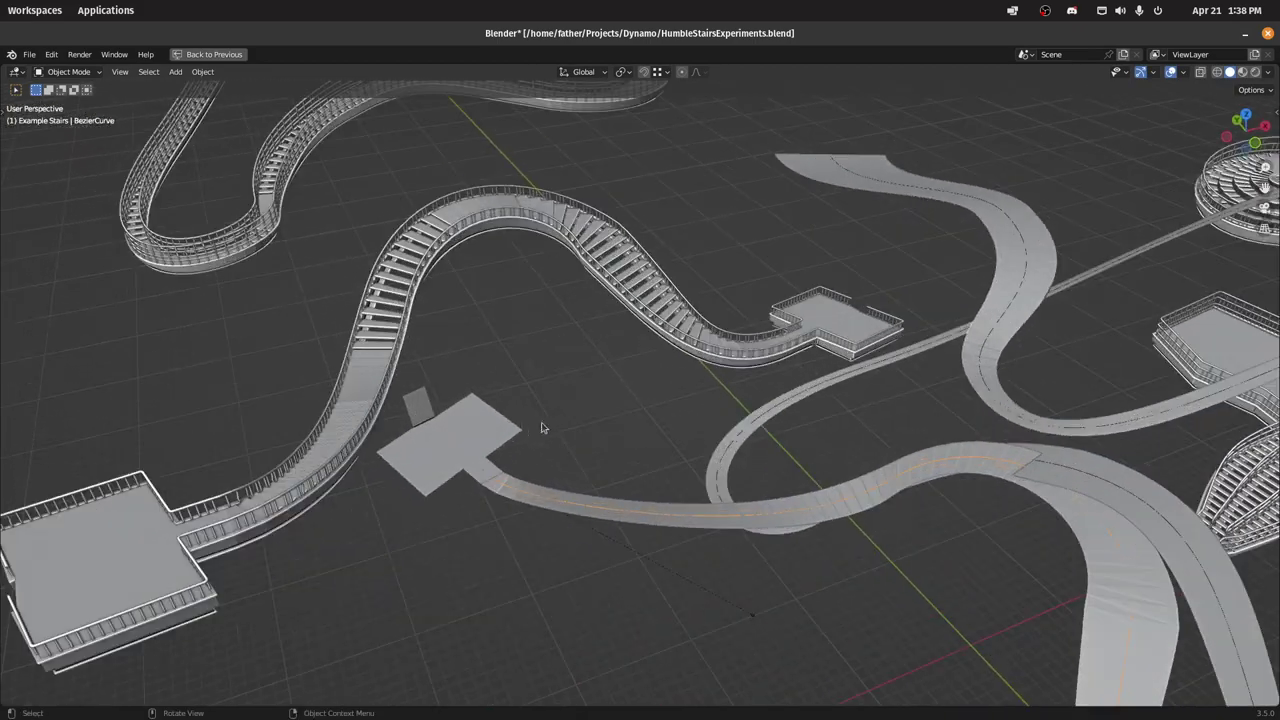
left_click(485, 417)
middle_click_drag(485, 417, 416, 236)
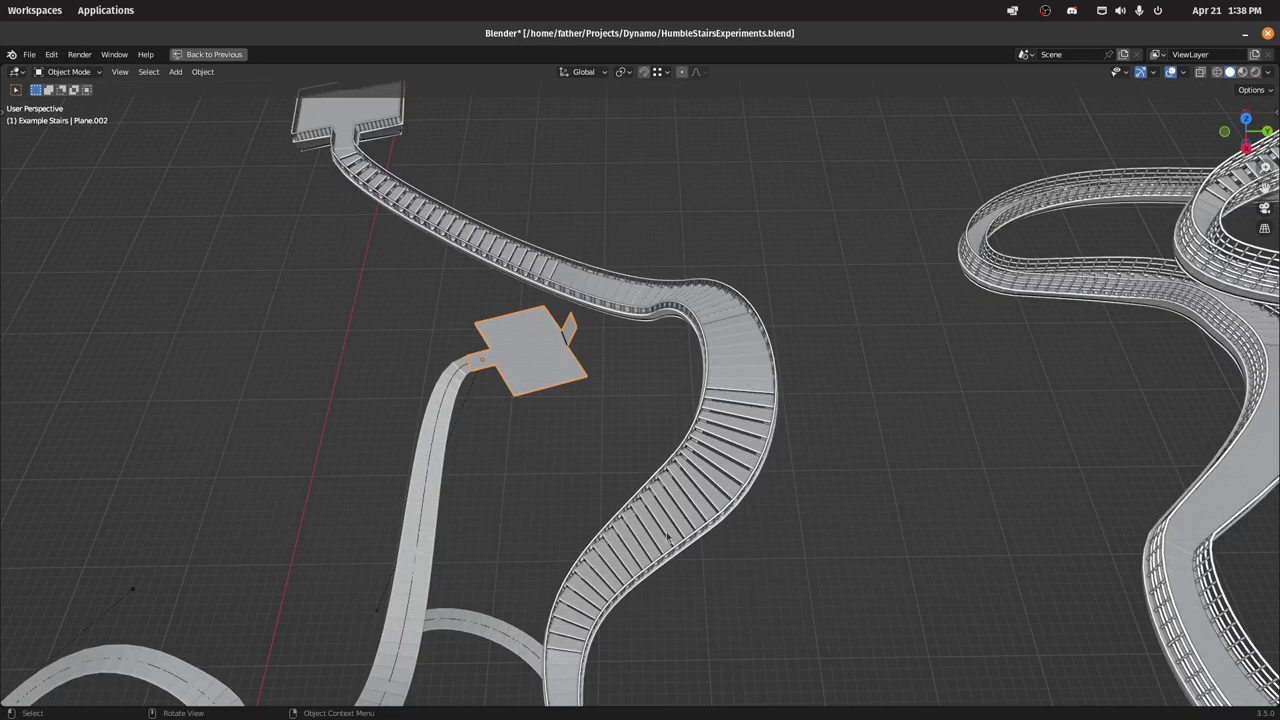
scroll(669, 538, "down", 5)
middle_click_drag(669, 538, 877, 290)
left_click(877, 290)
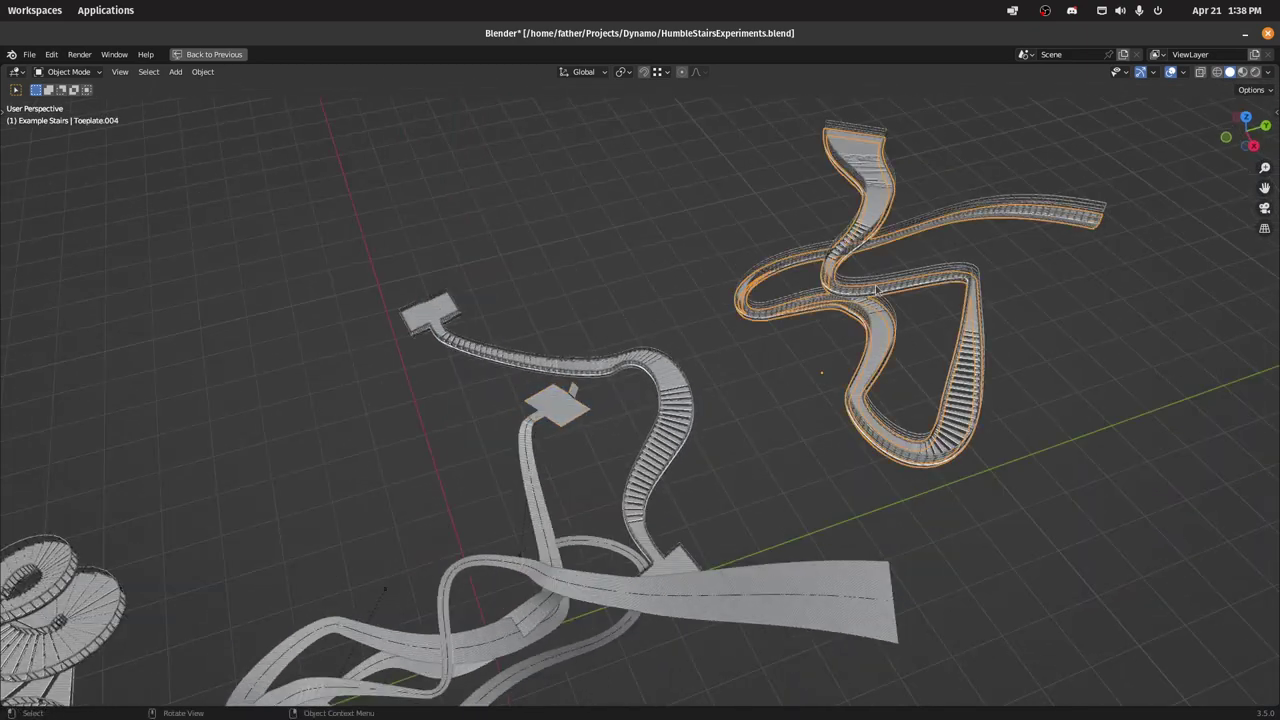
left_click(817, 406)
middle_click_drag(817, 406, 768, 504)
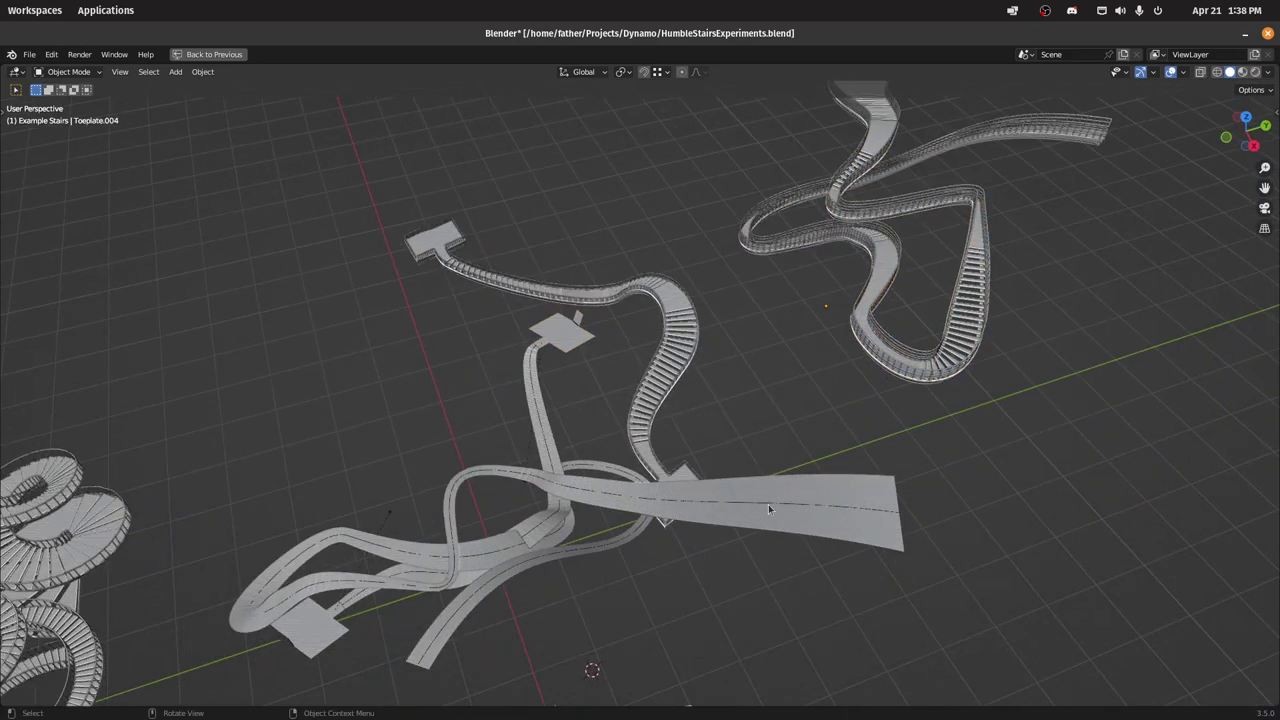
left_click(768, 504)
left_click(680, 312)
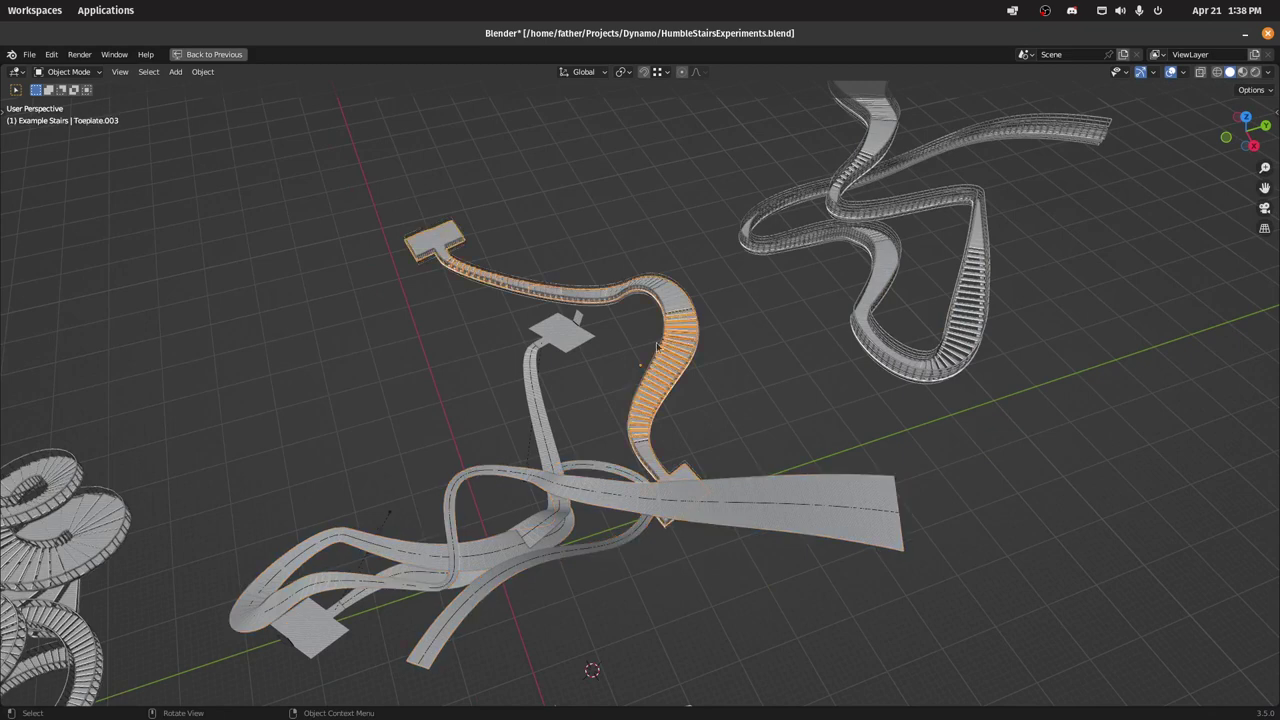
Step: Enter Edit Mode on BezierCurve.001 of the larger base grid and save the file
left_click(584, 489)
key("Tab")
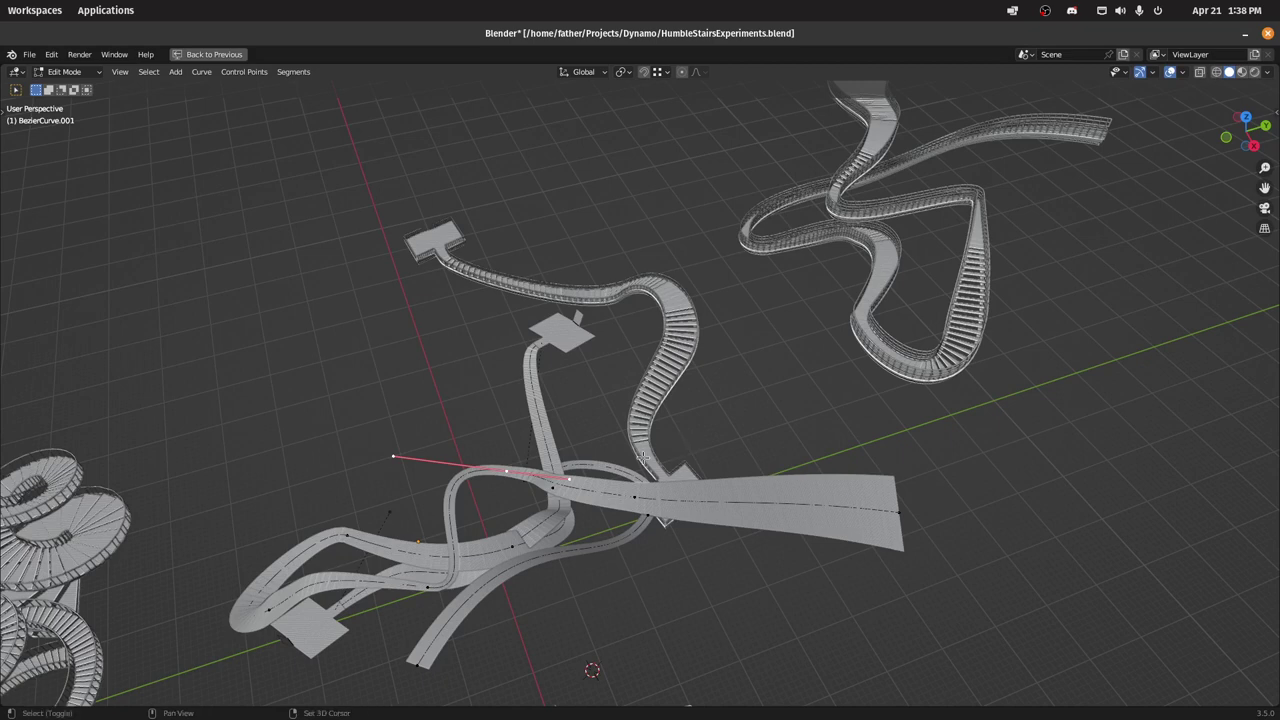
key("Tab")
key("Tab")
key("ctrl+s")
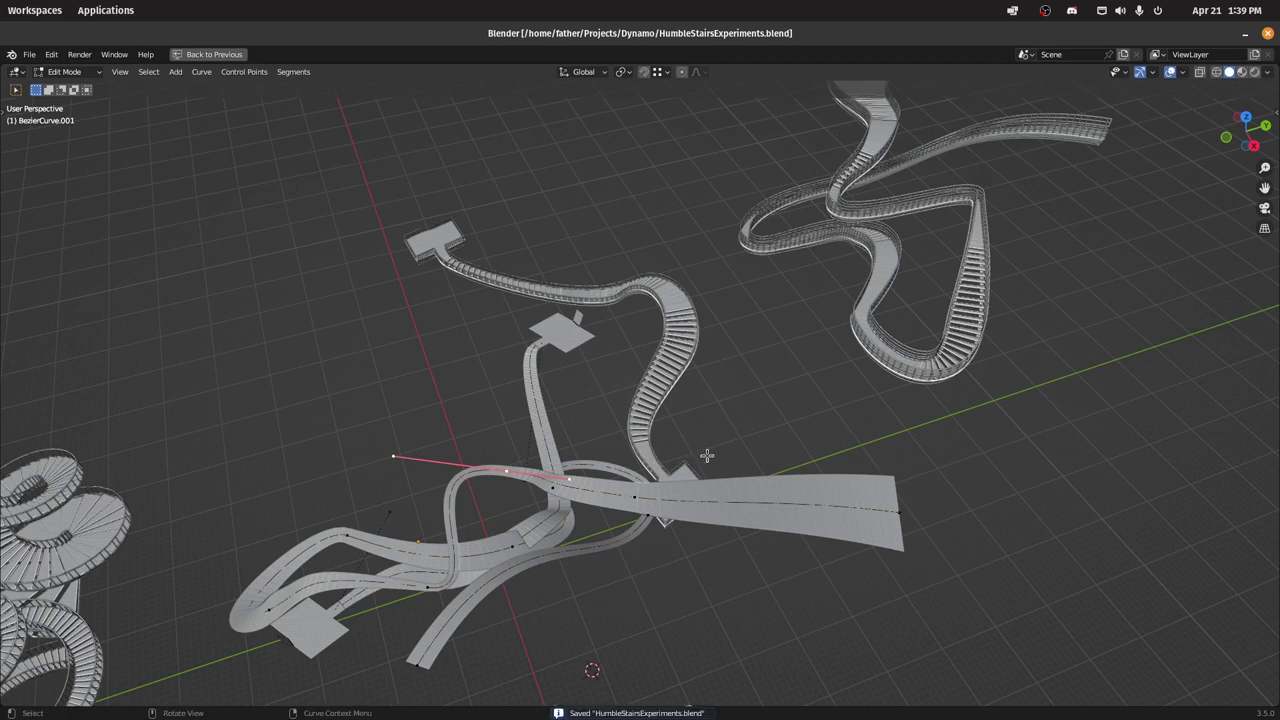
Step: Adjust the larger grid's width at the selected control point near the crossing with two Shrink/Fatten operations
key("alt+s")
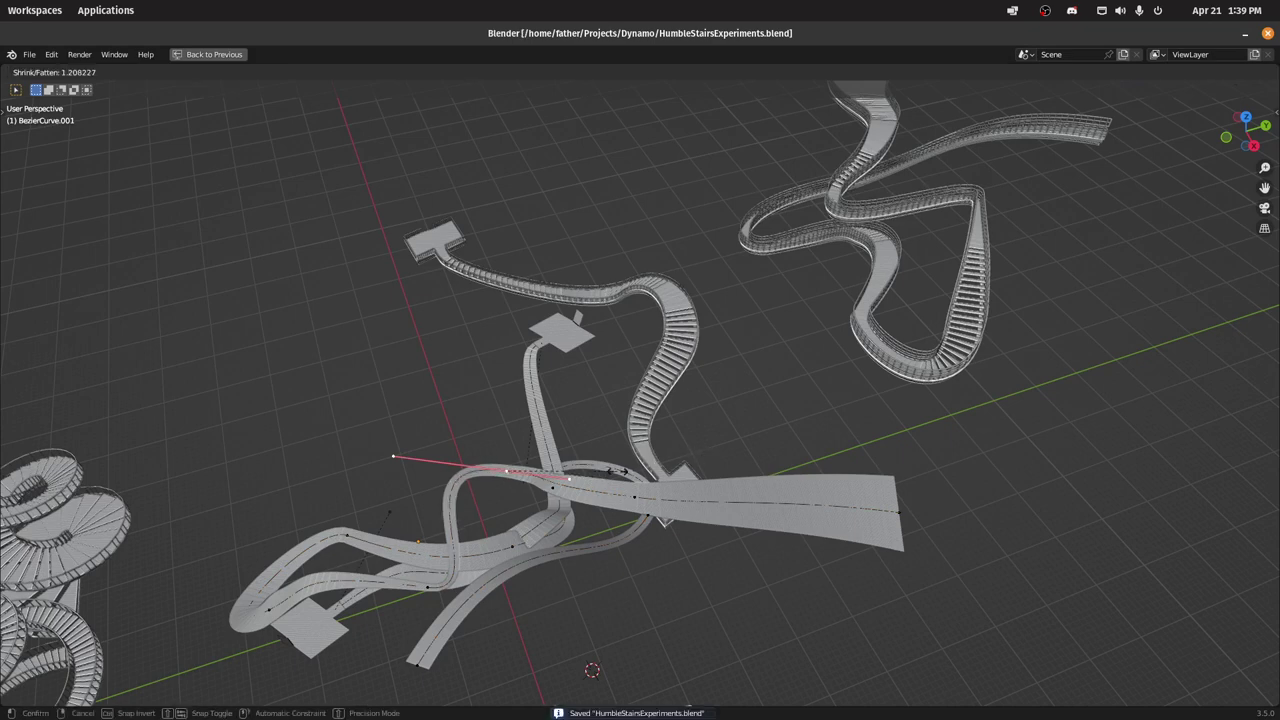
left_click(706, 437)
middle_click_drag(706, 437, 884, 390)
key("alt+s")
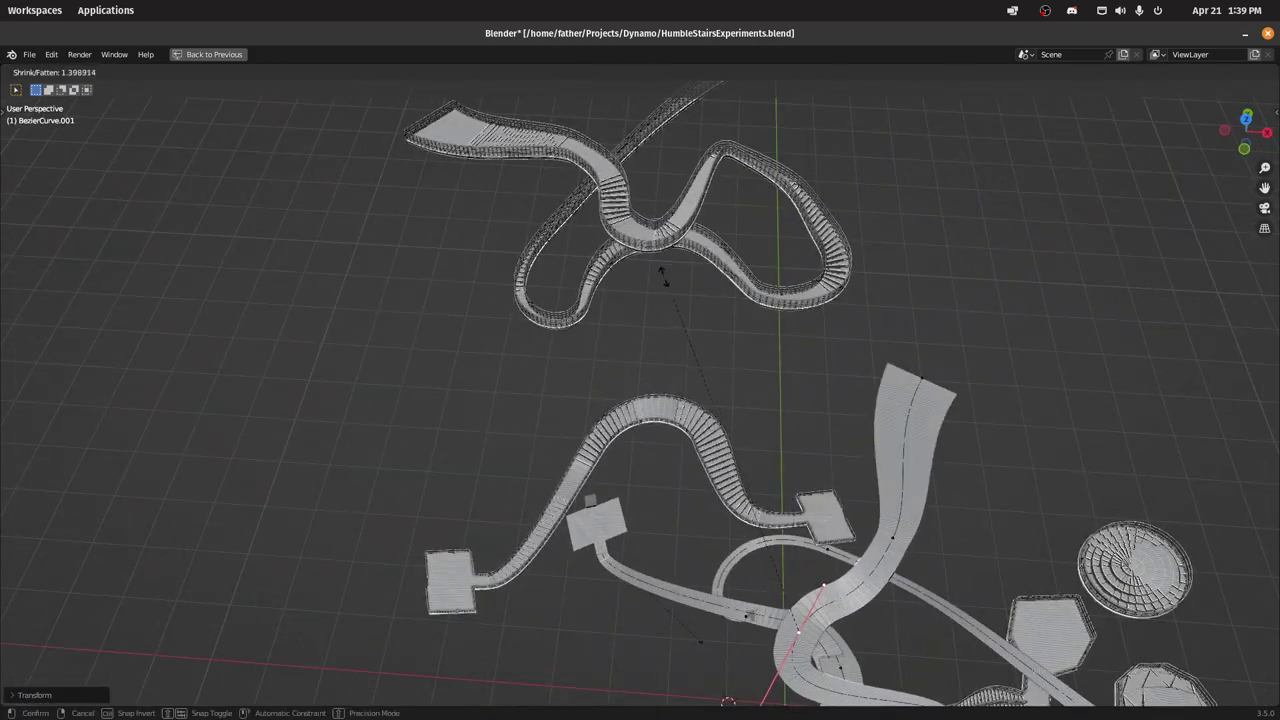
left_click(723, 338)
Step: Shrink/Fatten the next control point toward the larger grid's wide end to adjust its width, and return to Object Mode
left_click(891, 520)
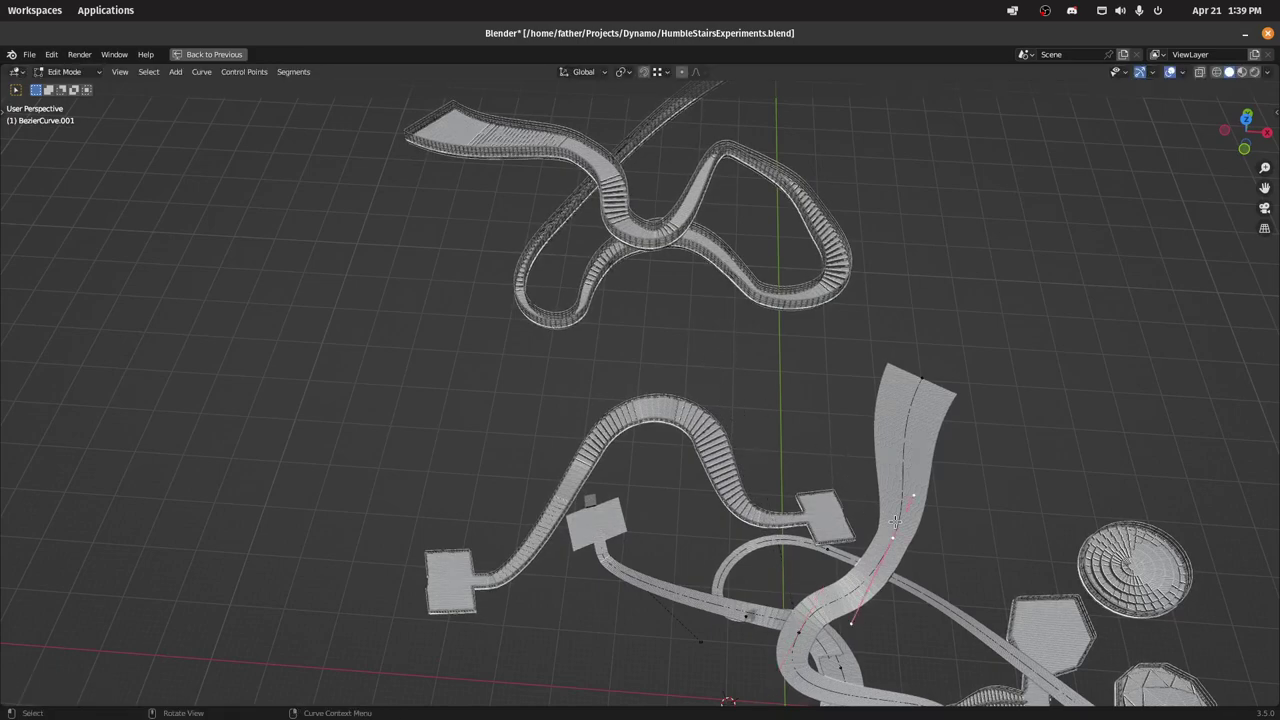
key("alt+s")
left_click(1146, 437)
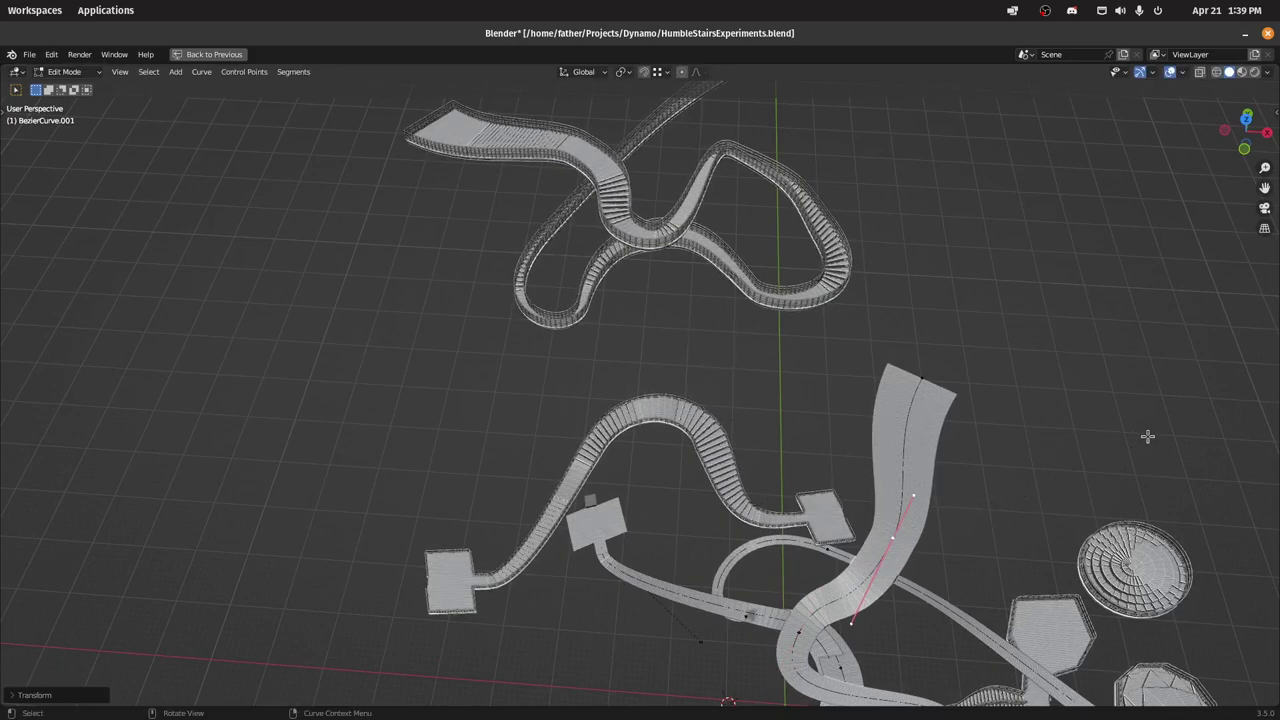
middle_click_drag(1146, 437, 621, 362)
scroll(658, 388, "up", 2)
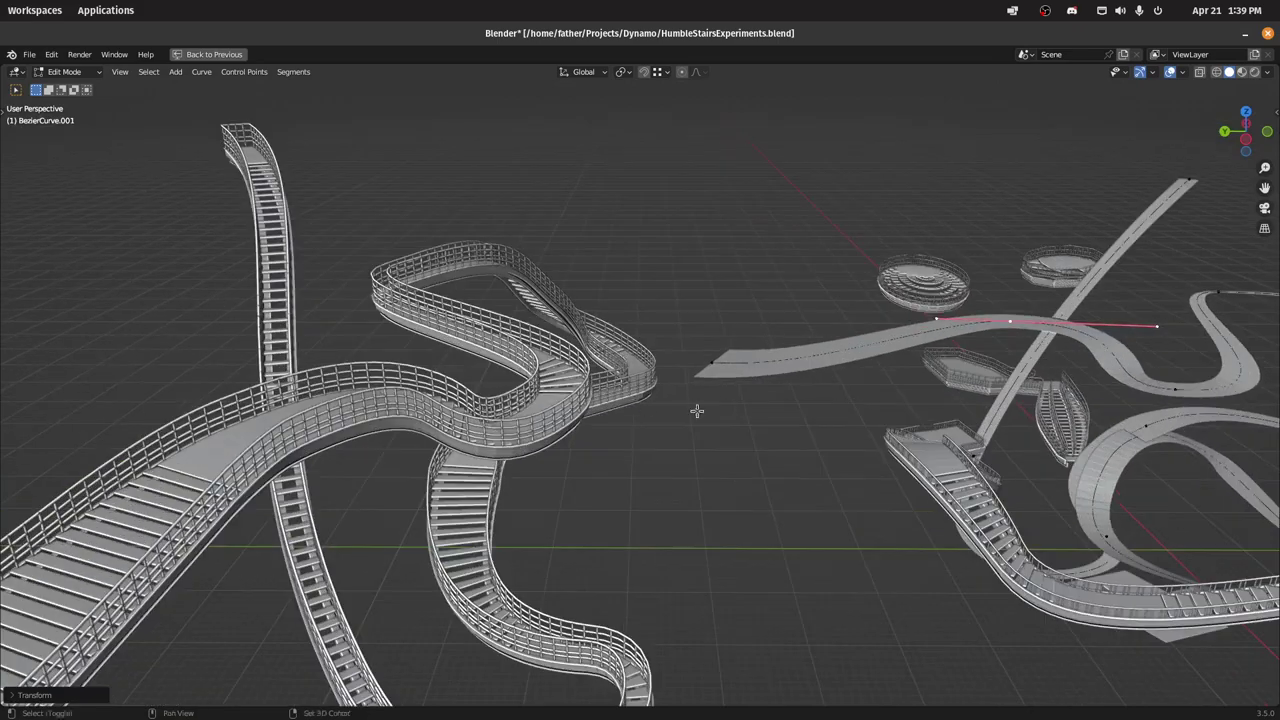
mouse_move(694, 411)
middle_mouse_down("shift")
mouse_move(966, 377)
mouse_move(789, 426)
mouse_move(710, 424)
middle_mouse_up("shift")
key("Tab")
Step: Show the transform properties and compare the scale of the Plane.003 base grid with the larger stair's handrail
left_click(801, 398)
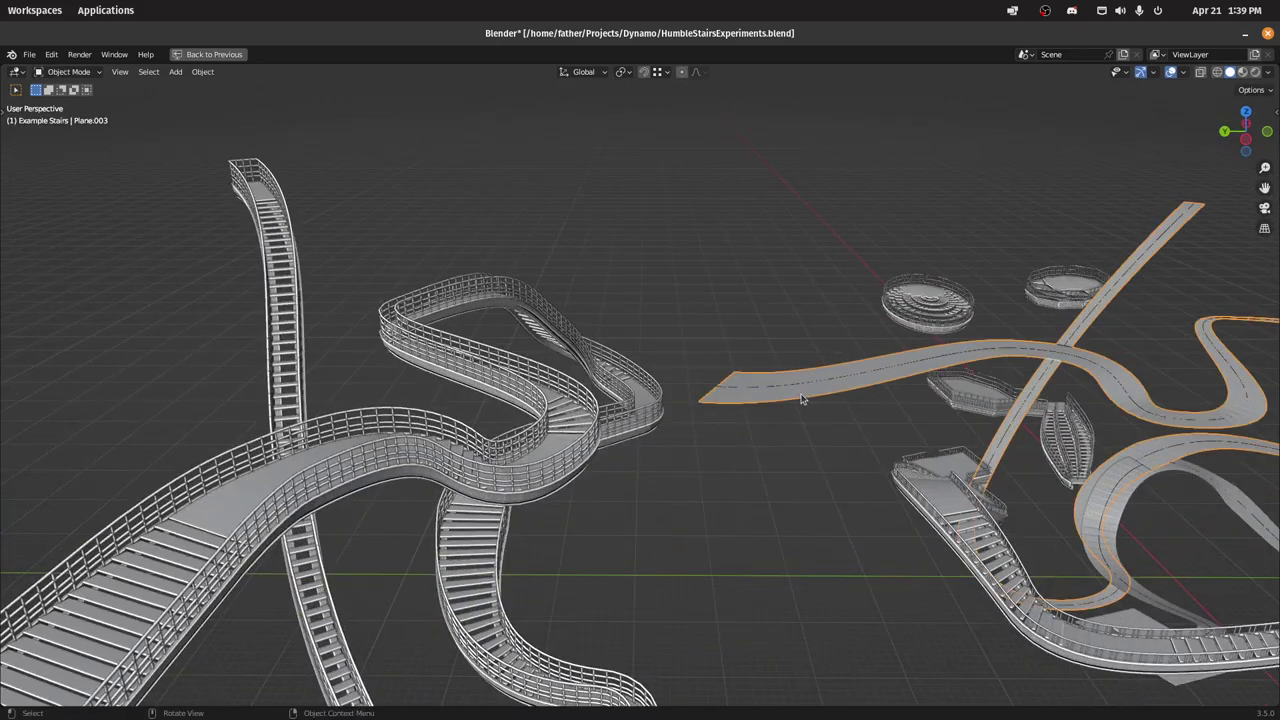
key("KP_Decimal")
key("n")
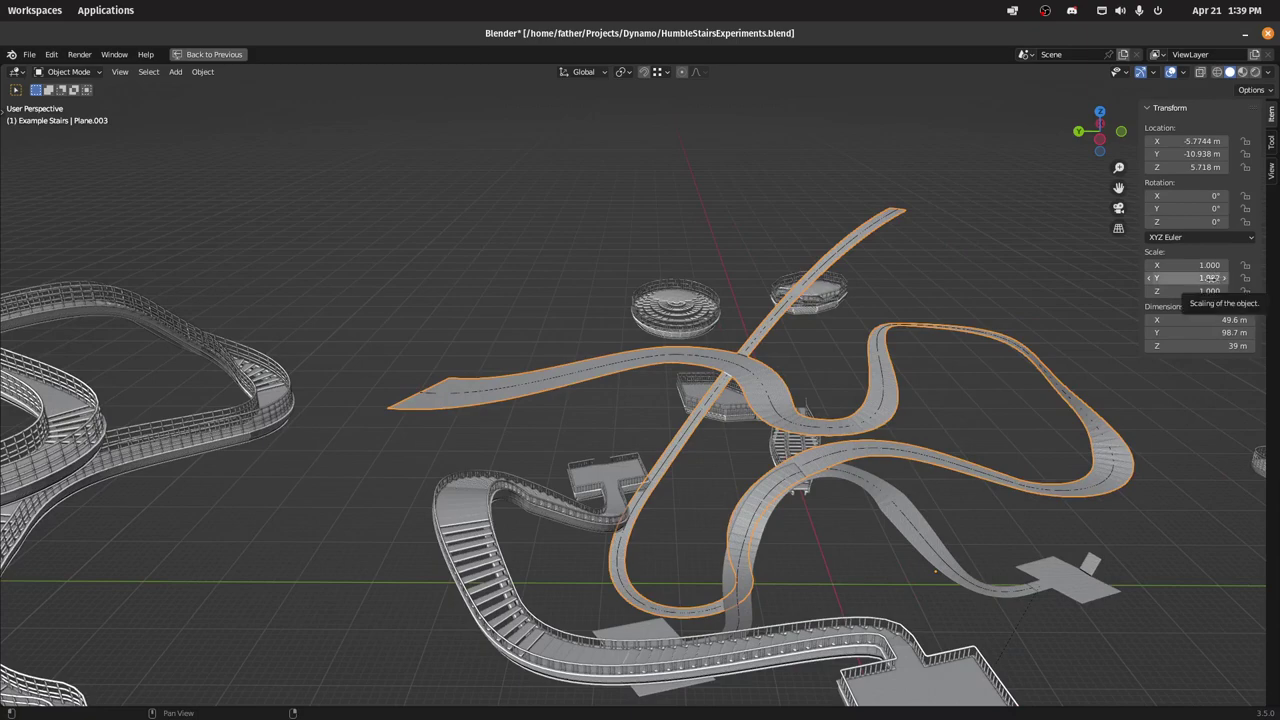
middle_click_drag(515, 365, 597, 342, "shift")
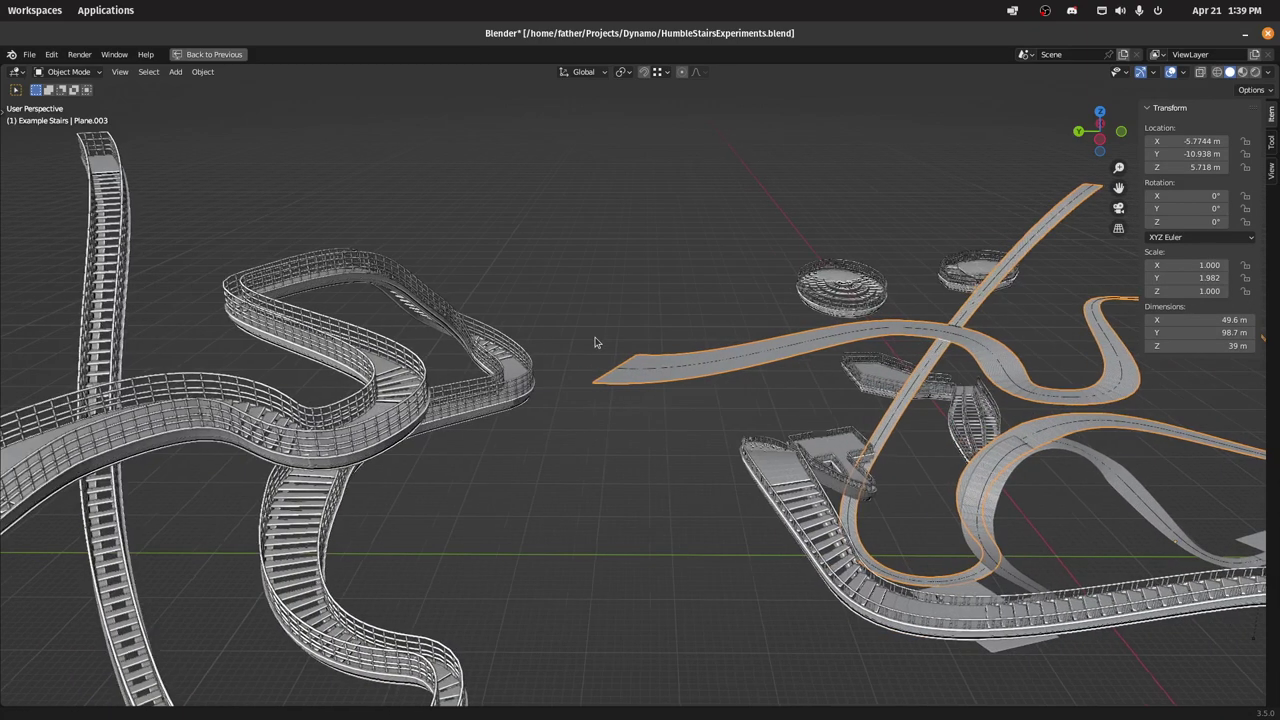
left_click(369, 361)
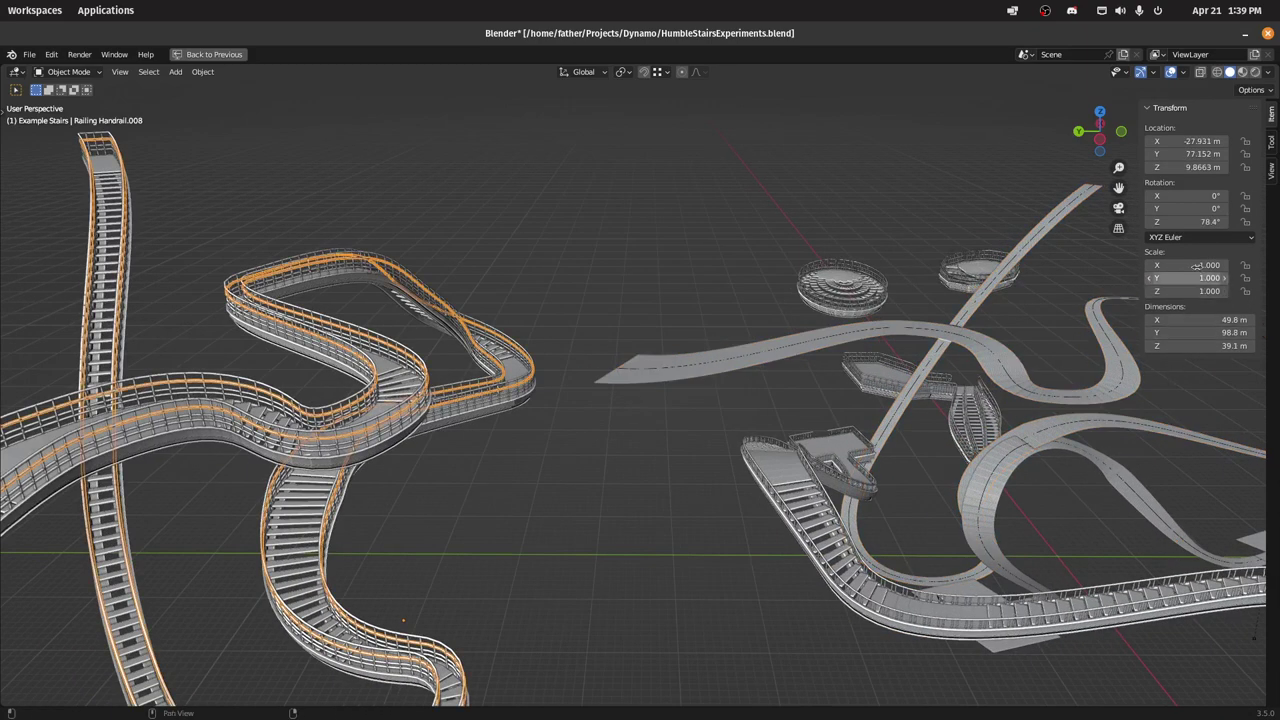
middle_click_drag(593, 408, 628, 384, "shift")
scroll(700, 362, "down", 4)
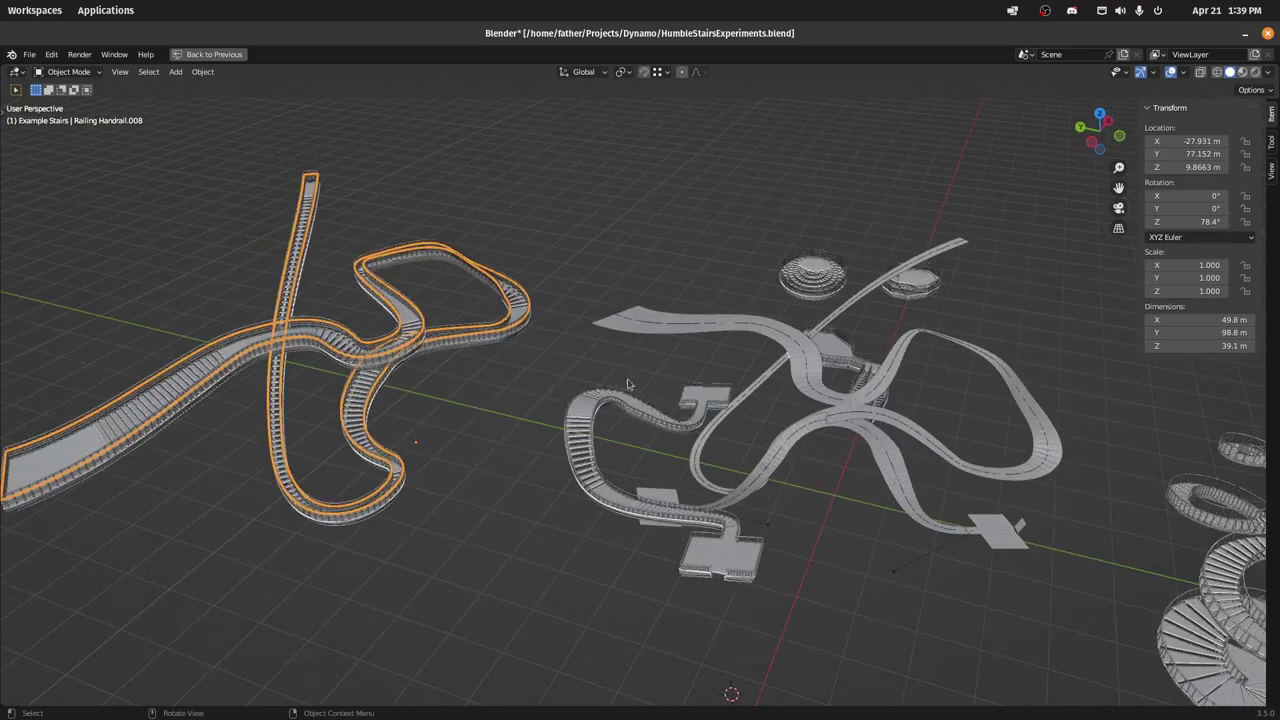
Step: Compare the transform values of the smaller stair's toeplate with those of its base grid, Plane
left_click(714, 541)
scroll(627, 424, "up", 3)
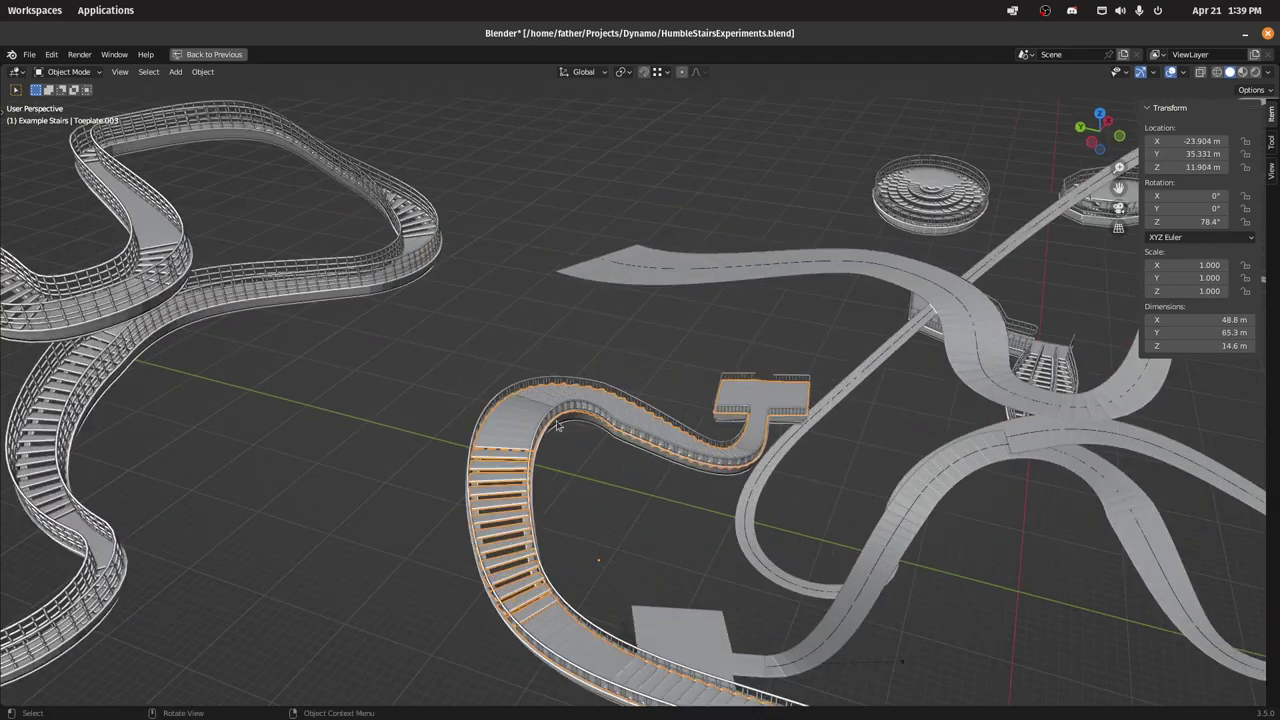
middle_click_drag(1003, 476, 856, 412)
left_click(856, 412)
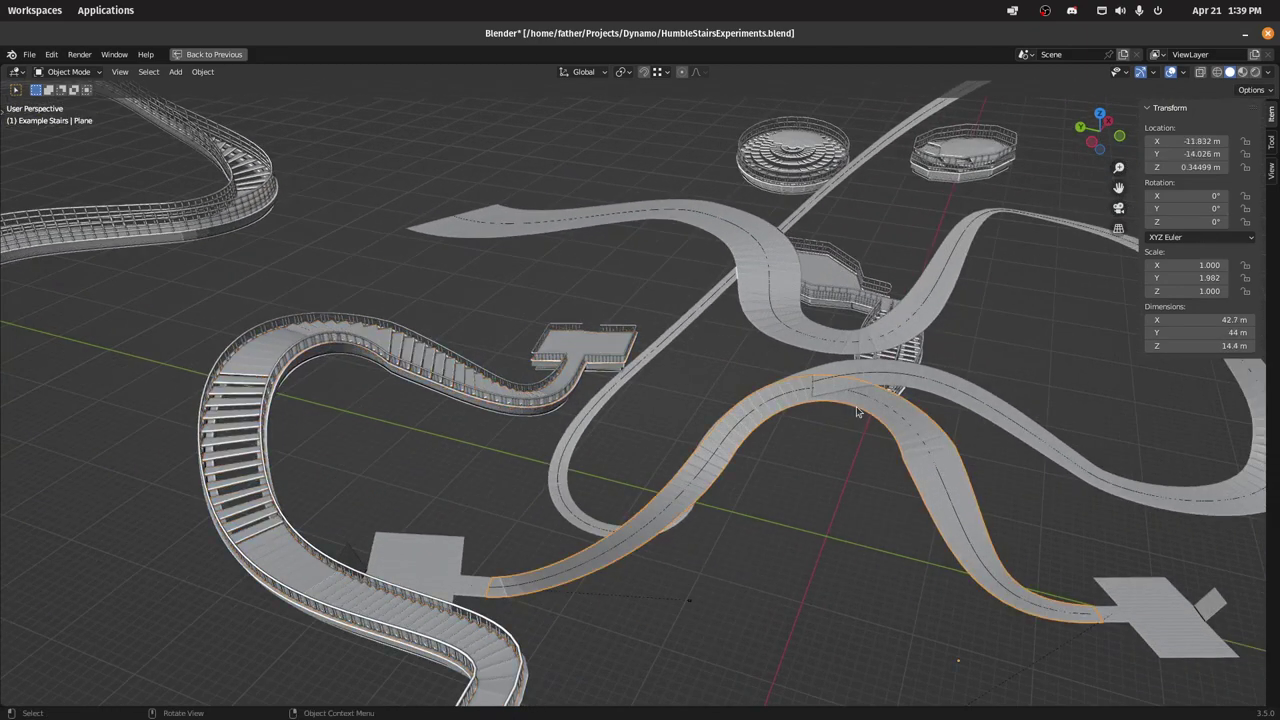
middle_click_drag(375, 412, 379, 367, "shift")
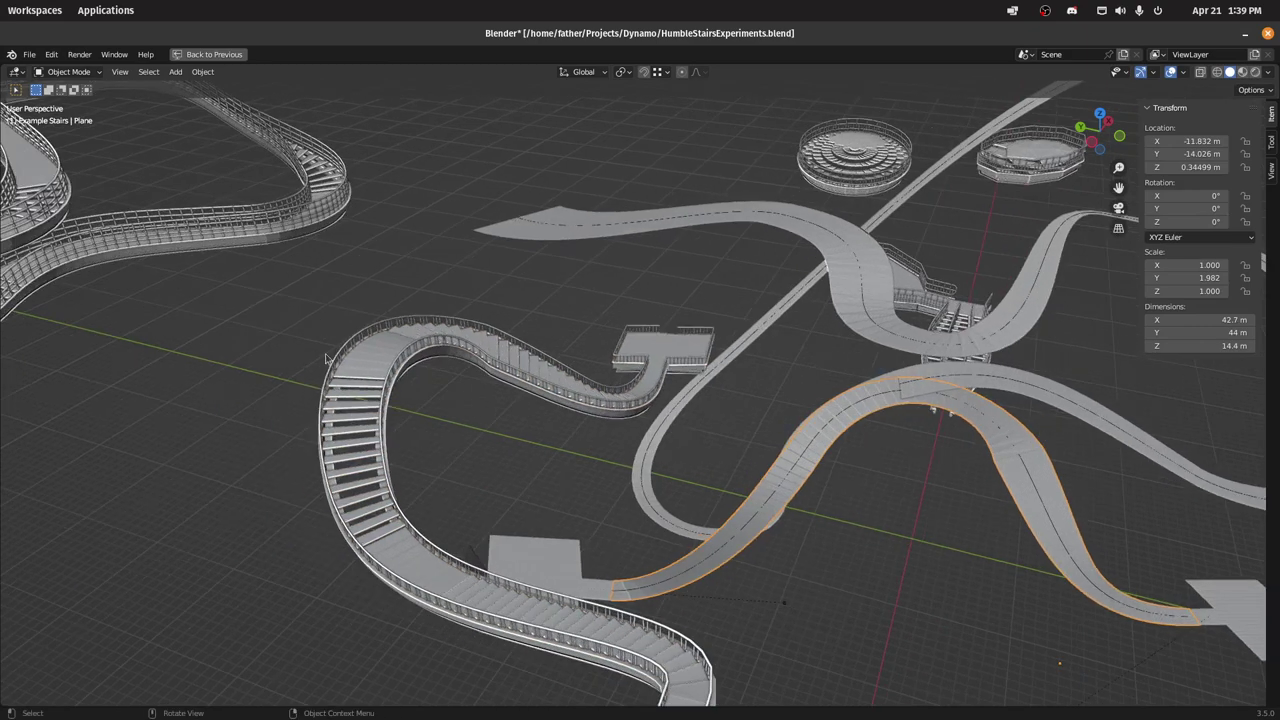
Step: Duplicate the landing plane at the smaller grid's narrow end, place the copy beside the grid's crest, and rotate it about Z to -172°
middle_click_drag(924, 427, 850, 450)
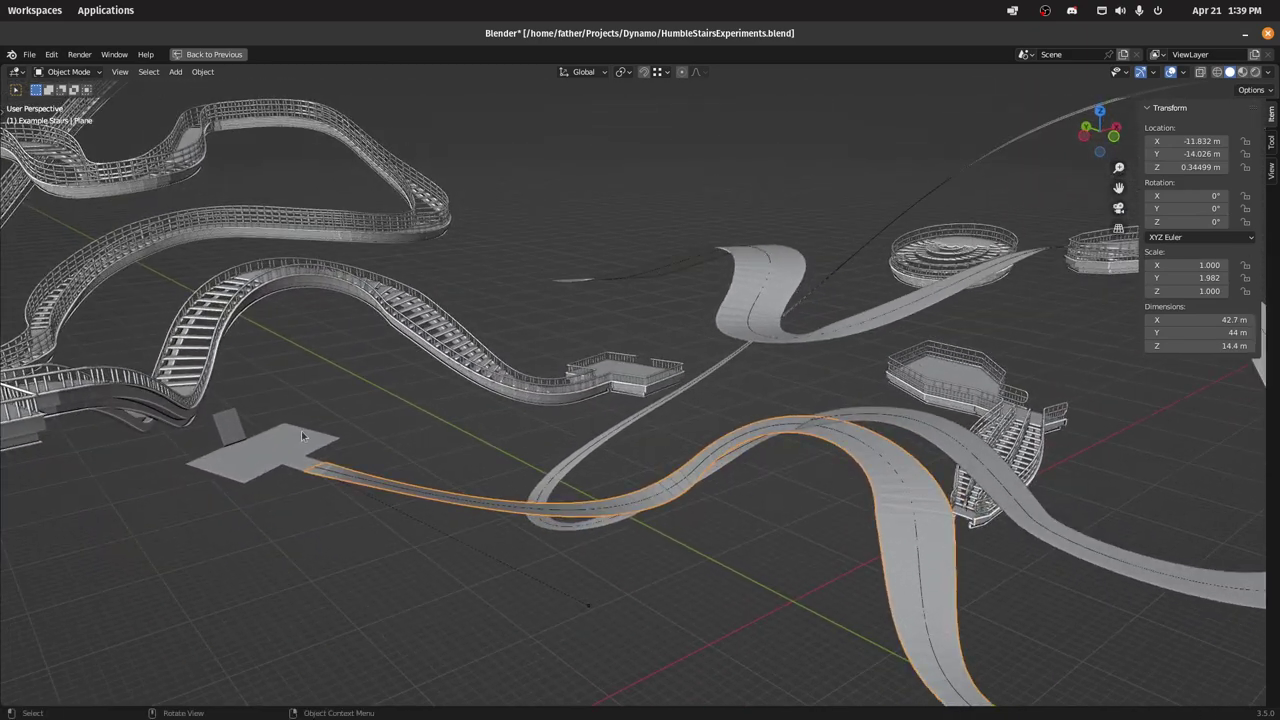
left_click(322, 450)
key("shift+d")
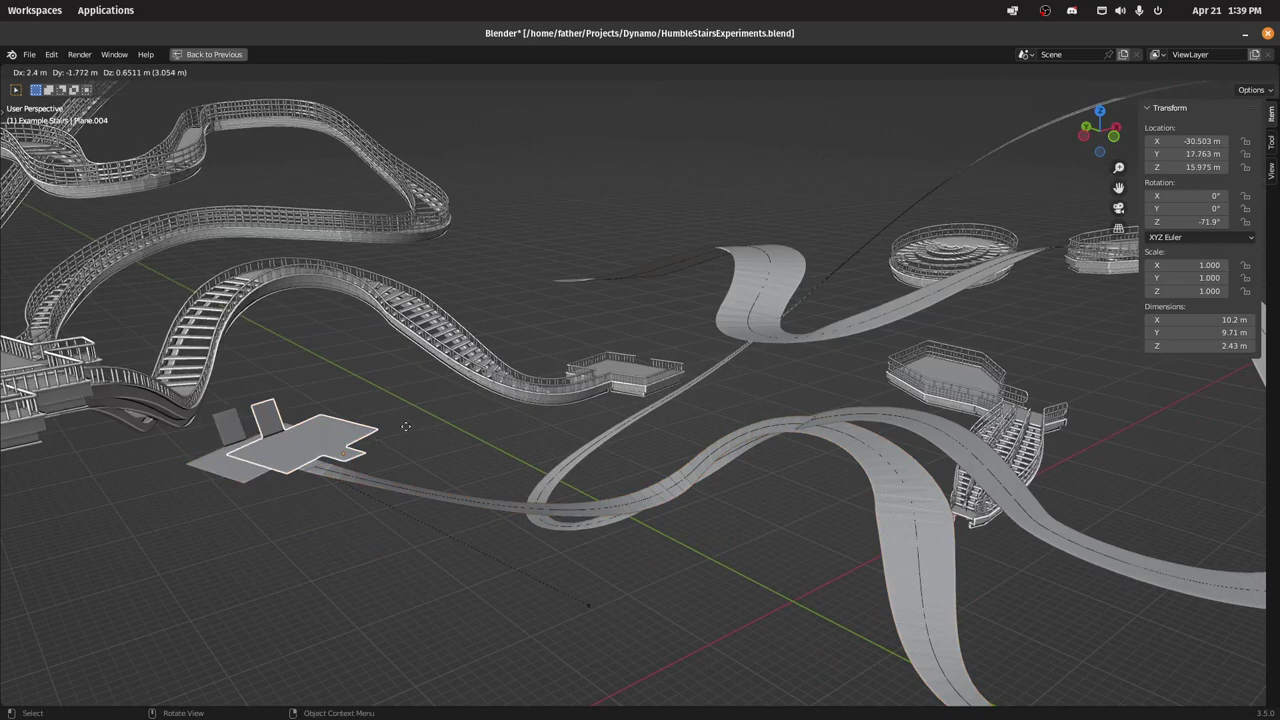
left_click(856, 462)
key("r")
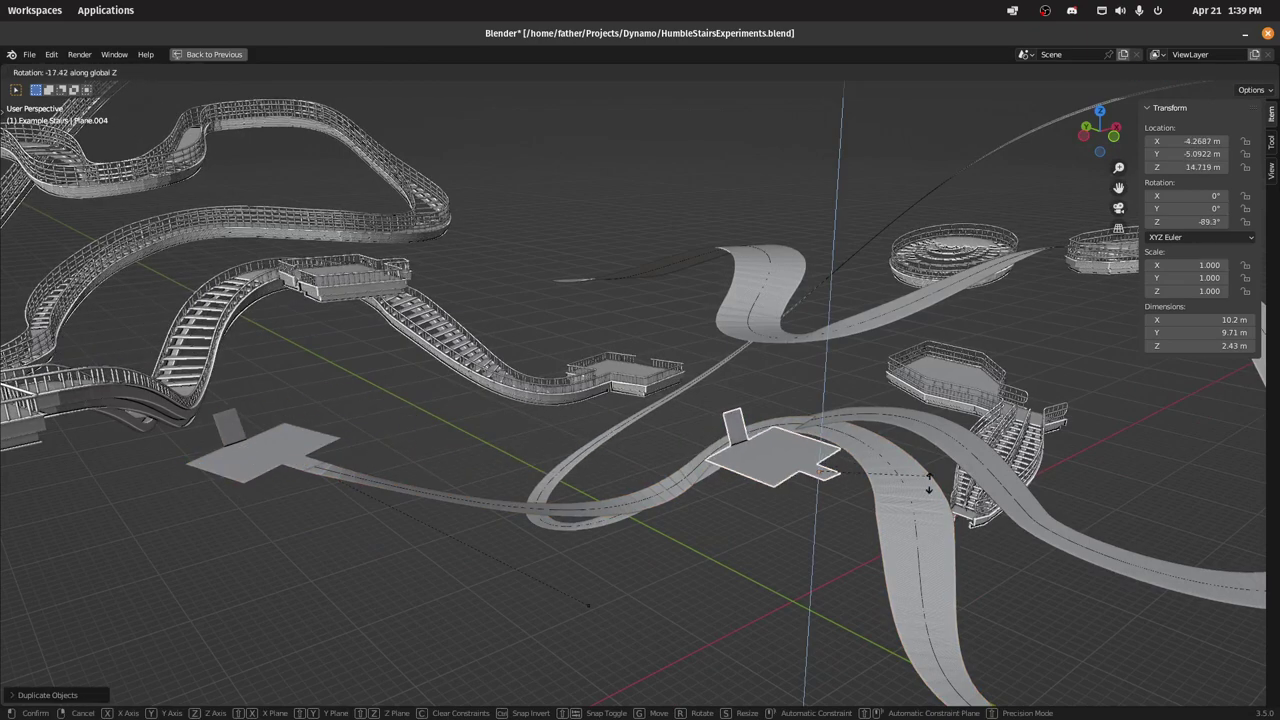
left_click(864, 525)
middle_click_drag(864, 525, 663, 490)
key("g")
left_click(993, 503)
Step: Isolate the Stair 1 collection and move the copied landing horizontally along the grid's outer curve, keeping its height
key("1")
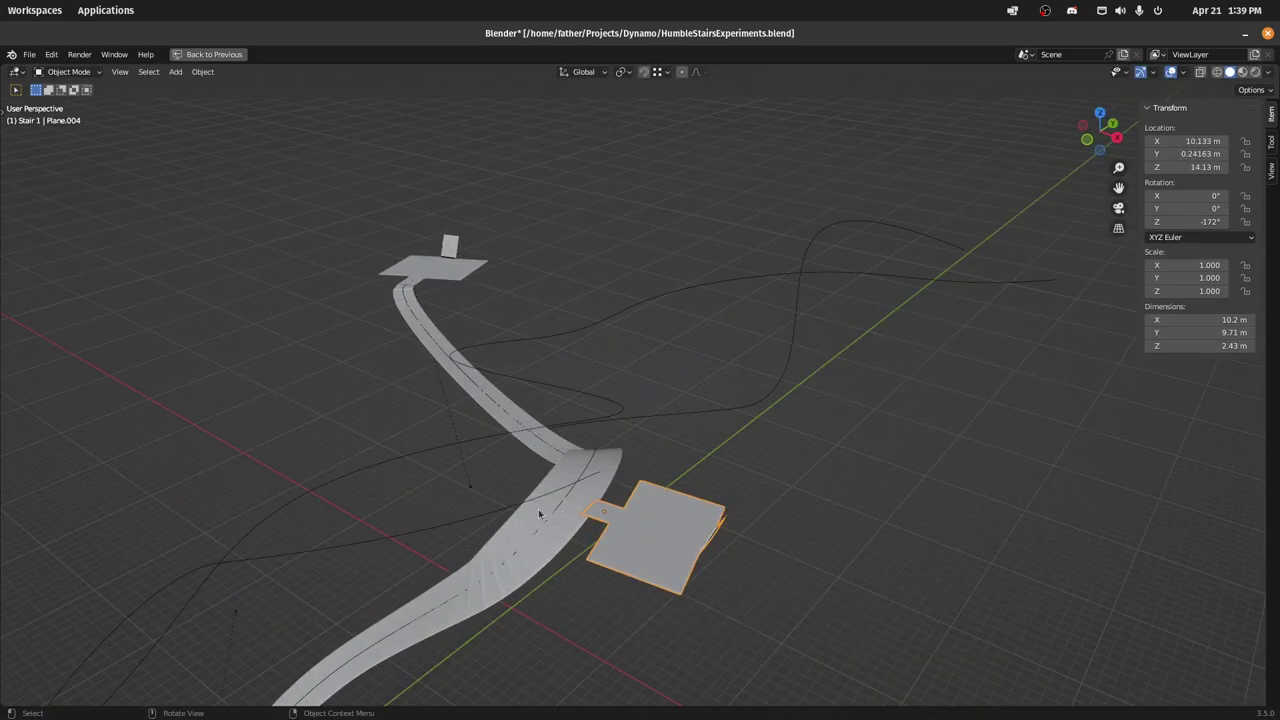
middle_click_drag(614, 528, 768, 486, "shift")
scroll(655, 420, "up", 3)
left_click(641, 388)
left_click(717, 430)
key("g")
key("shift+z")
left_click(823, 449)
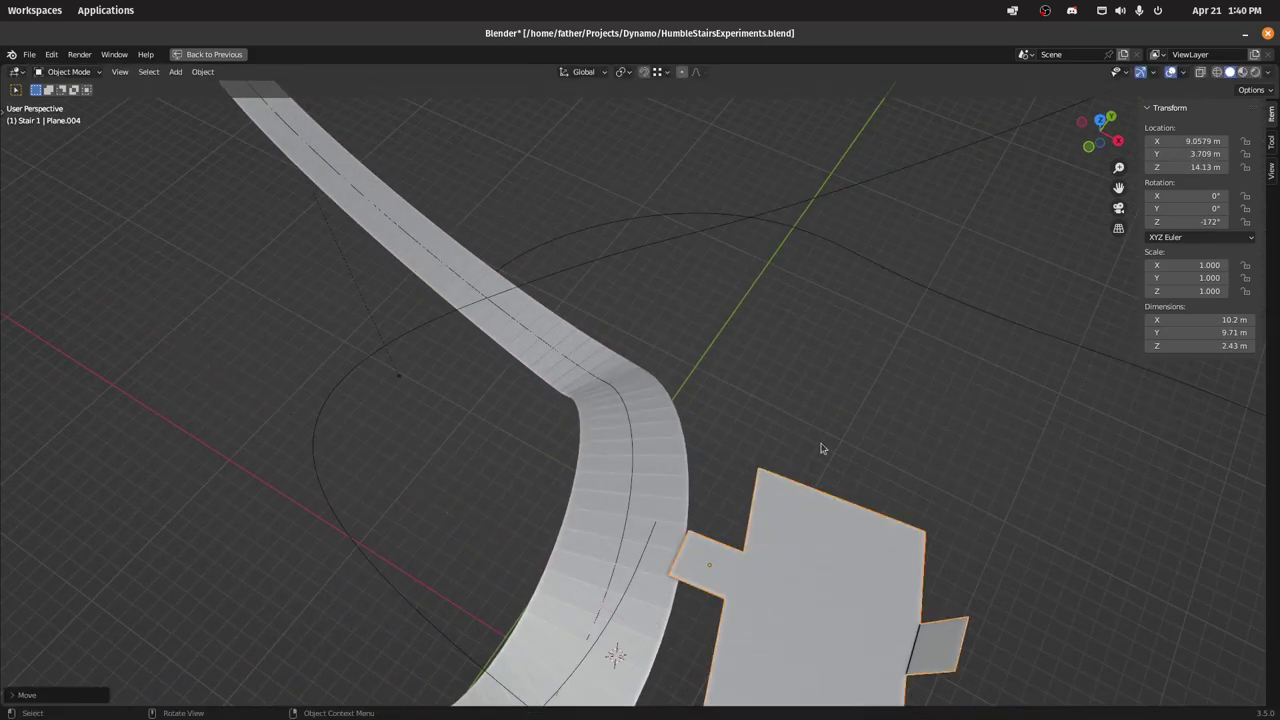
Step: Rotate the copied landing about Z to -163° so its neck faces the grid's outer edge
key("r")
key("z")
left_click(871, 440)
Step: In Edit Mode, add a loop cut lengthwise through the copied landing's neck and central strip, near the middle
middle_click_drag(820, 500, 685, 421, "shift")
key("Tab")
scroll(615, 443, "up", 4)
middle_click_drag(615, 443, 858, 478)
middle_click_drag(858, 370, 775, 440, "shift")
key("ctrl+r")
left_click(804, 335)
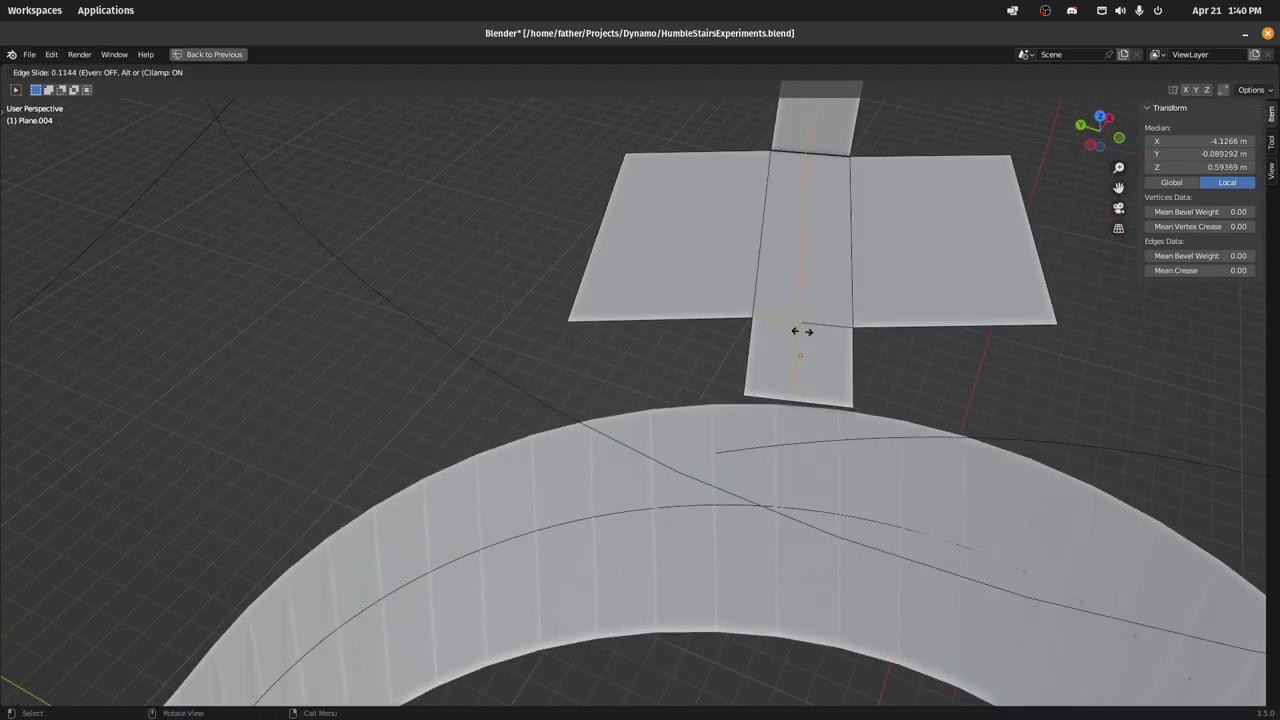
left_click(801, 331)
Step: Move one inner corner of the landing's neck outward and line up its three end vertices with the grid's outer edge vertices
left_click(780, 332)
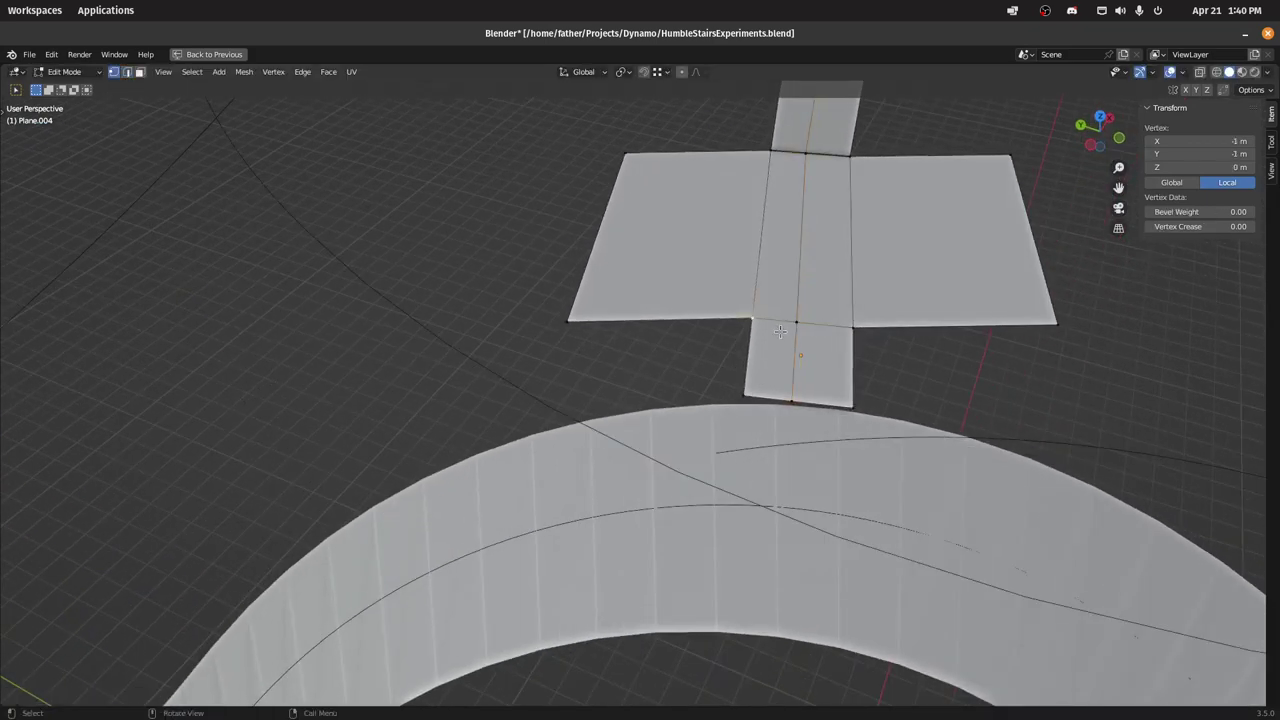
key("g")
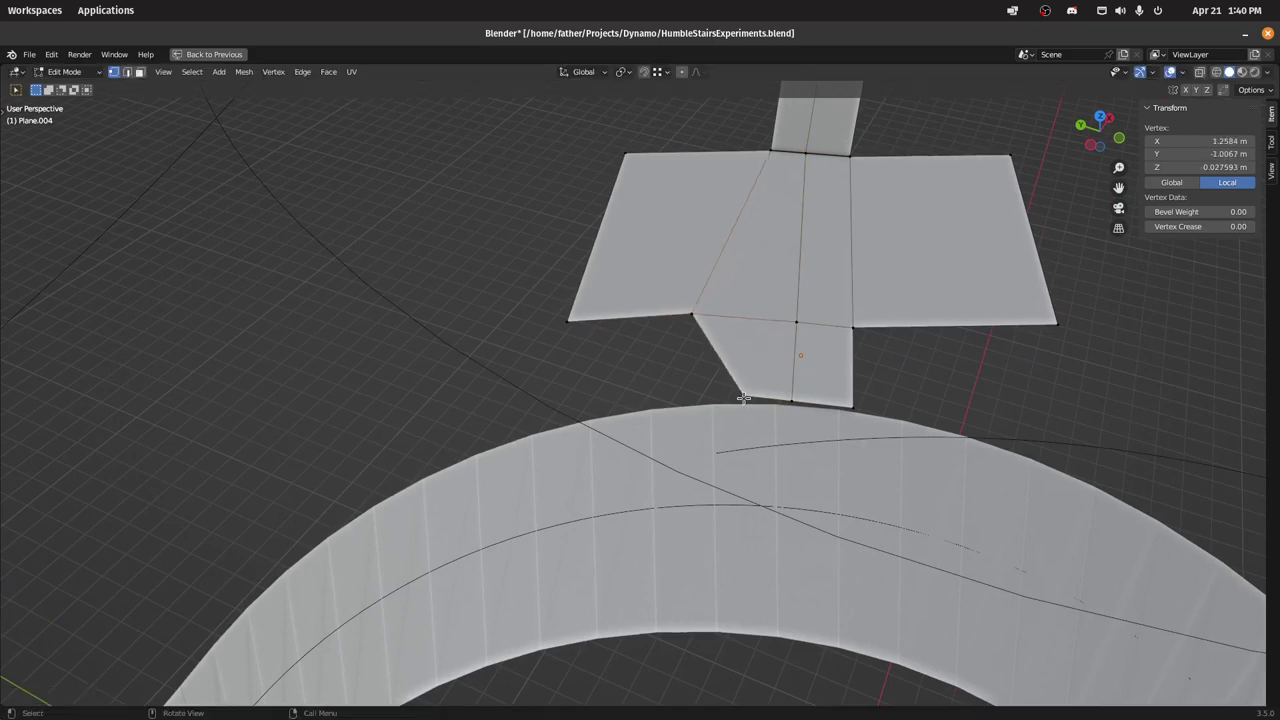
left_click(840, 404)
Step: Shift the middle and remaining inner corner vertices of the landing's neck sideways to match the joint, and return to Object Mode
left_click(795, 323)
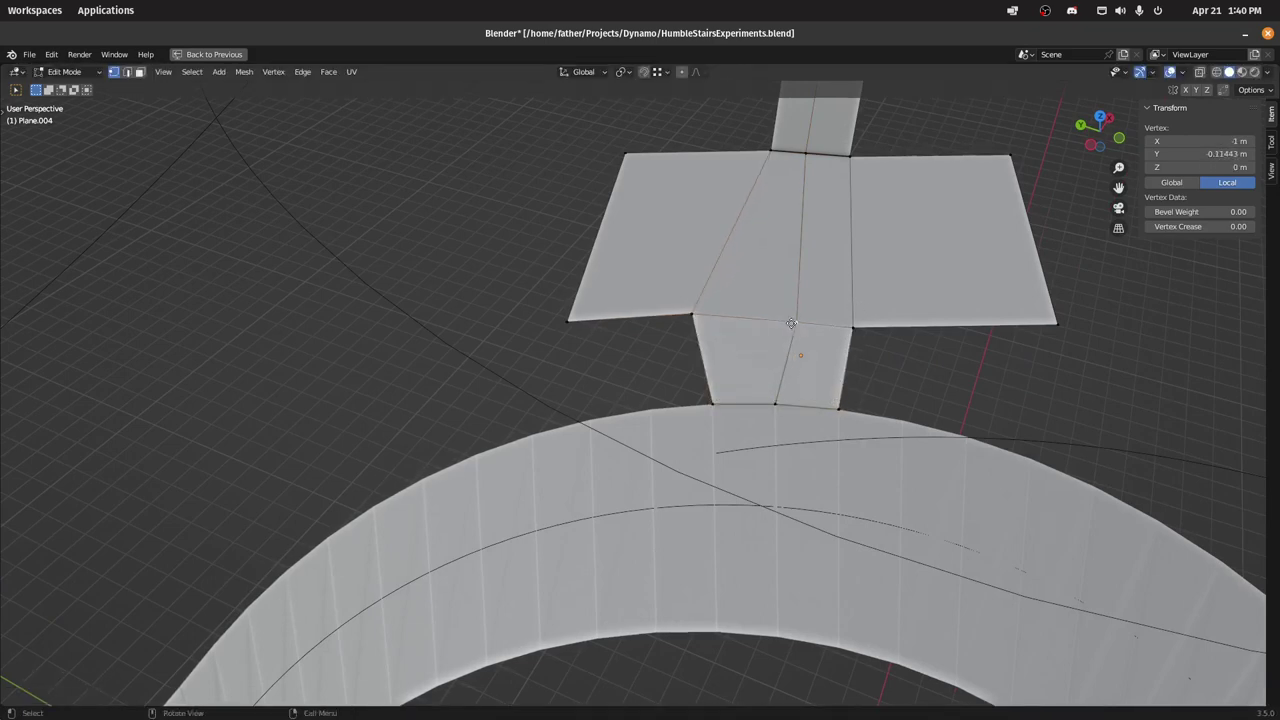
key("g")
left_click(773, 317)
left_click(857, 325)
key("g")
left_click(885, 332)
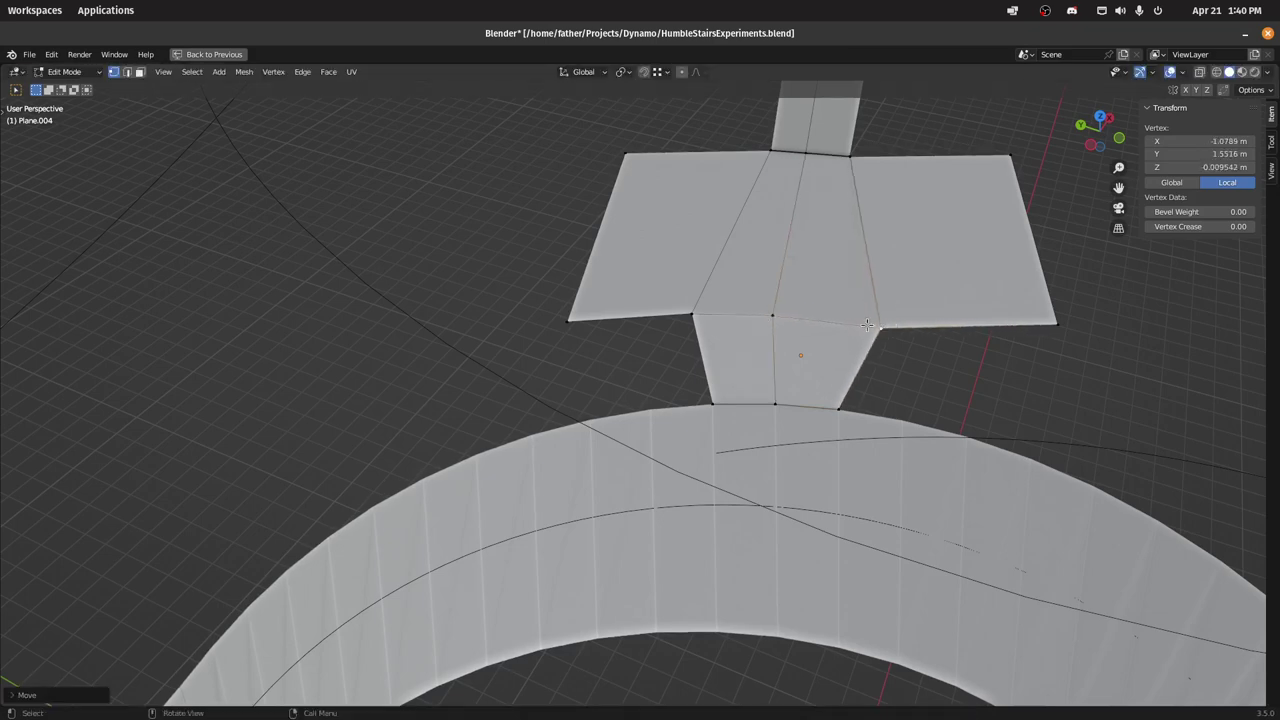
middle_click_drag(885, 332, 650, 304)
key("Tab")
Step: Show the example stairs and examine how the new landing joins the stair and its railings from several angles
scroll(657, 309, "down", 8)
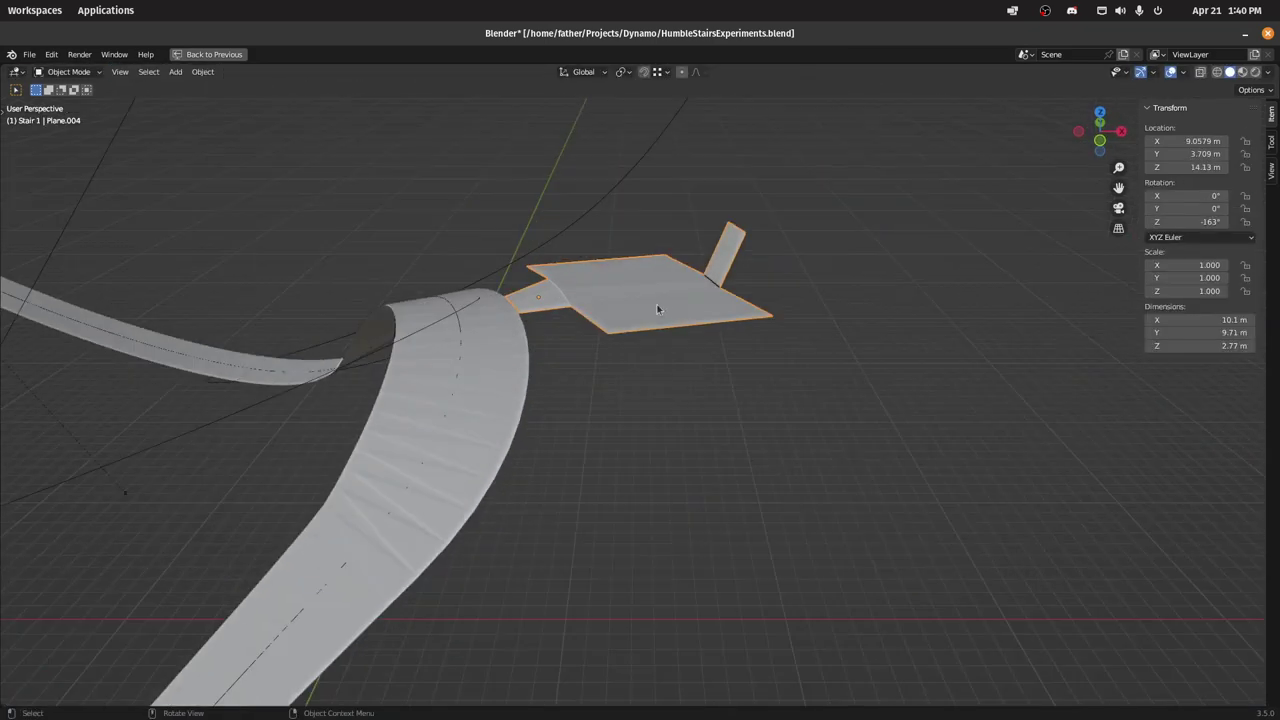
scroll(650, 400, "up", 3)
middle_click_drag(512, 379, 614, 417)
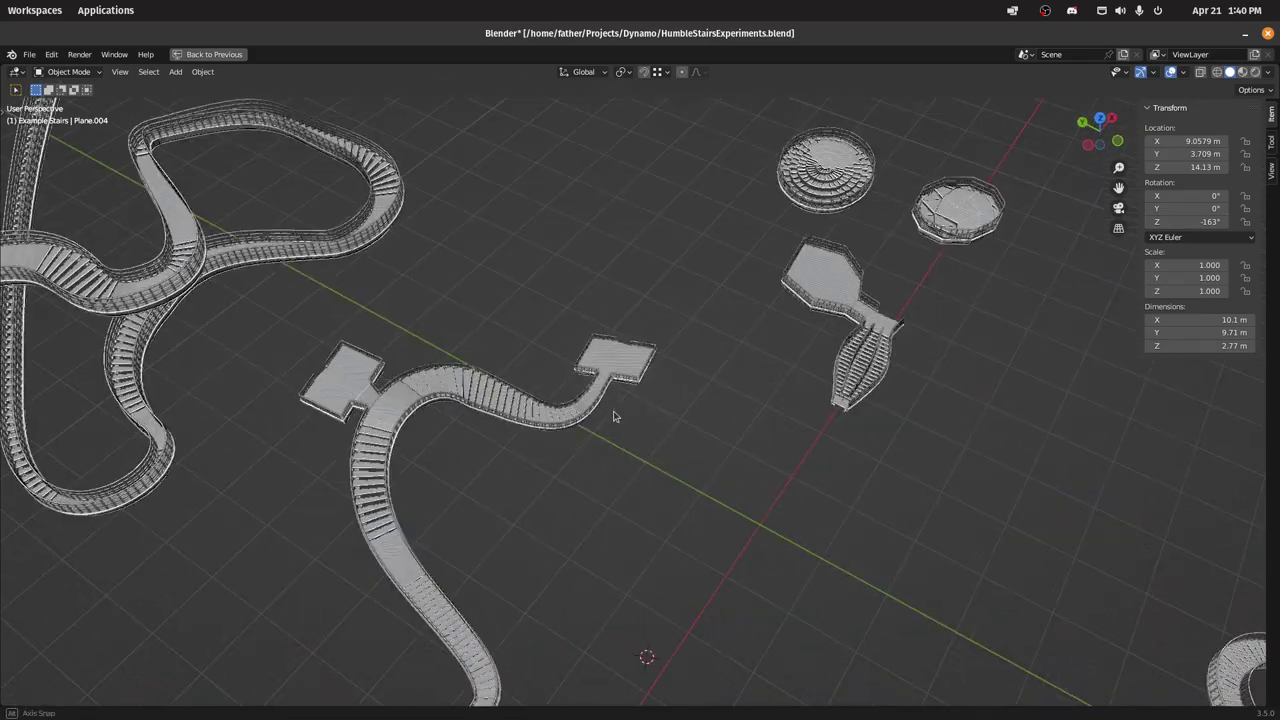
scroll(612, 416, "up", 4)
middle_click_drag(455, 387, 826, 400, "shift")
scroll(571, 408, "up", 4)
middle_click_drag(573, 407, 686, 382)
scroll(654, 403, "down", 5)
scroll(693, 396, "down", 4)
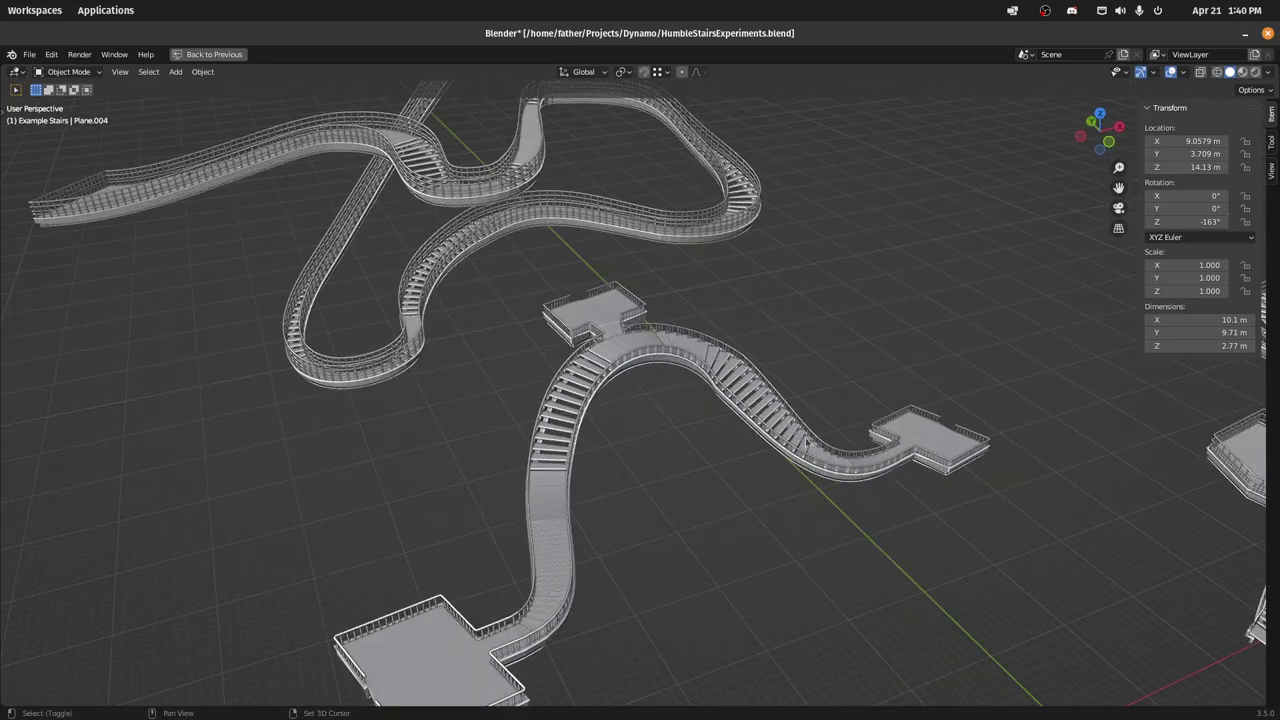
middle_click_drag(808, 443, 877, 444, "shift")
scroll(686, 372, "up", 3)
middle_click_drag(686, 372, 670, 488, "shift")
scroll(500, 430, "down", 3)
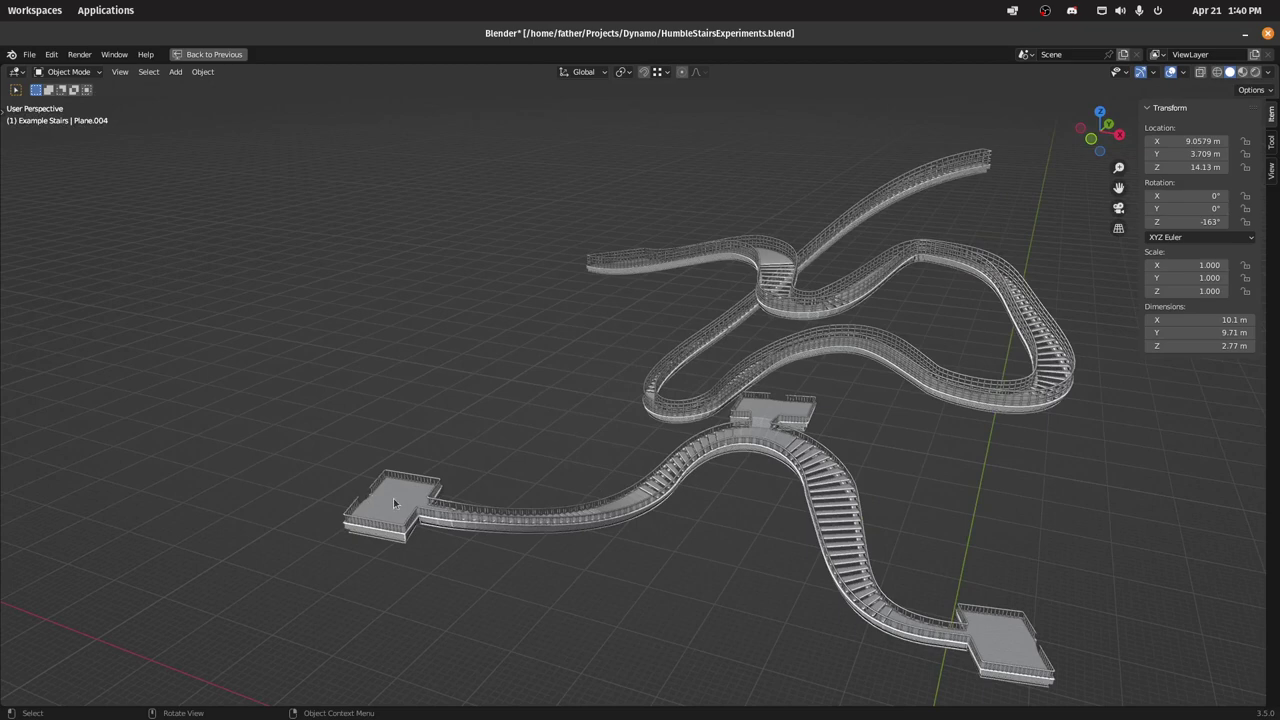
Step: Show the construction geometry alongside the example stairs and move landing Plane.002 to about X -31.6, Y 18.7, Z 12.2 m
left_click(393, 498)
middle_click_drag(872, 486, 707, 438, "shift")
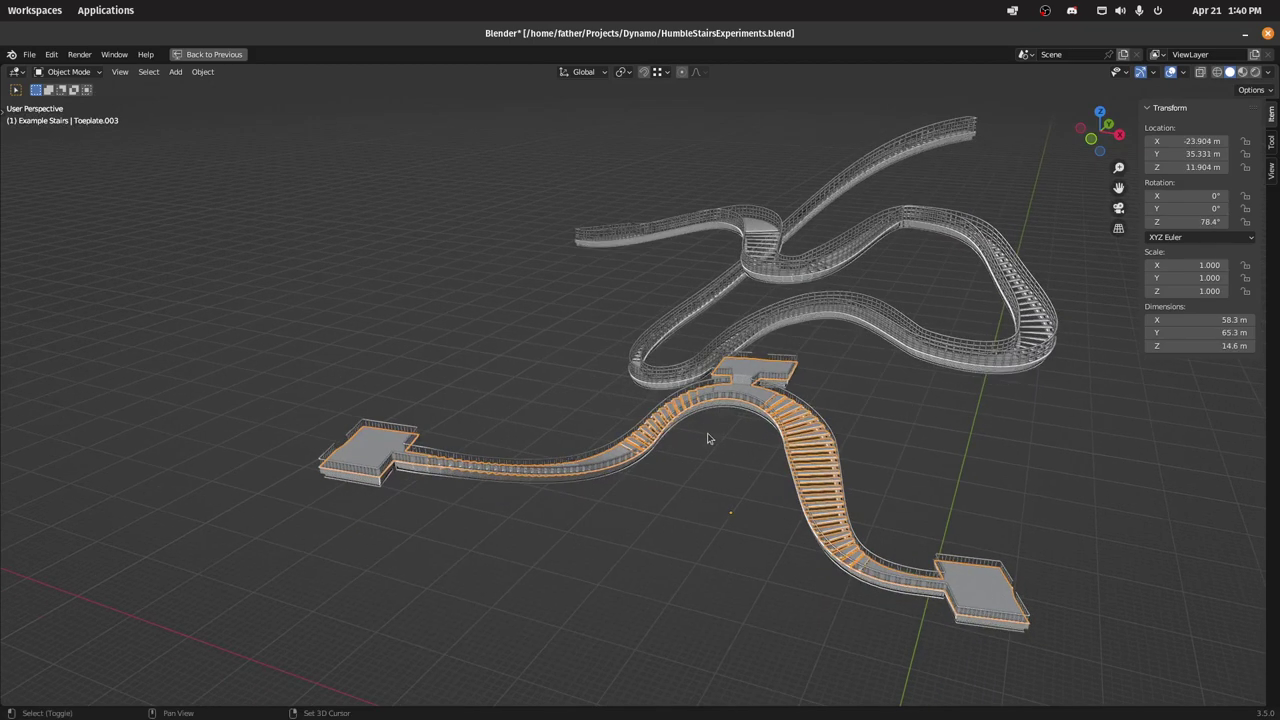
key("shift+1")
middle_click_drag(762, 482, 752, 469, "shift")
left_click(609, 498)
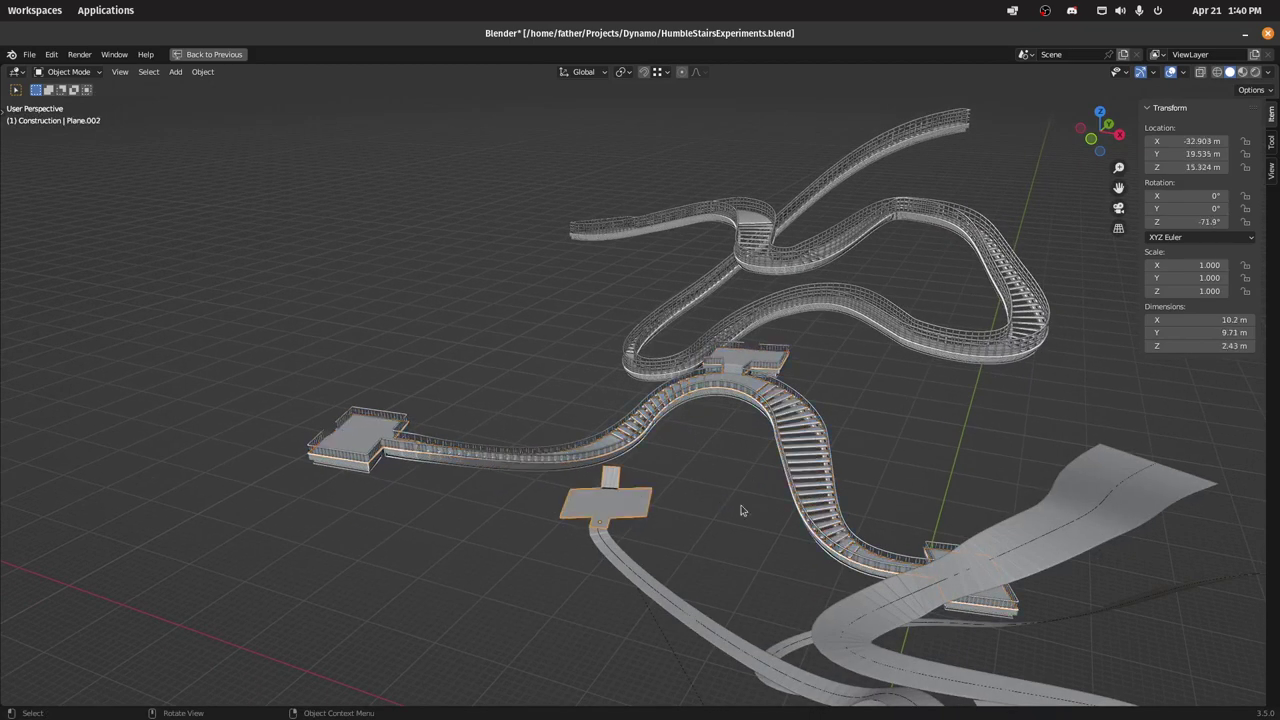
key("g")
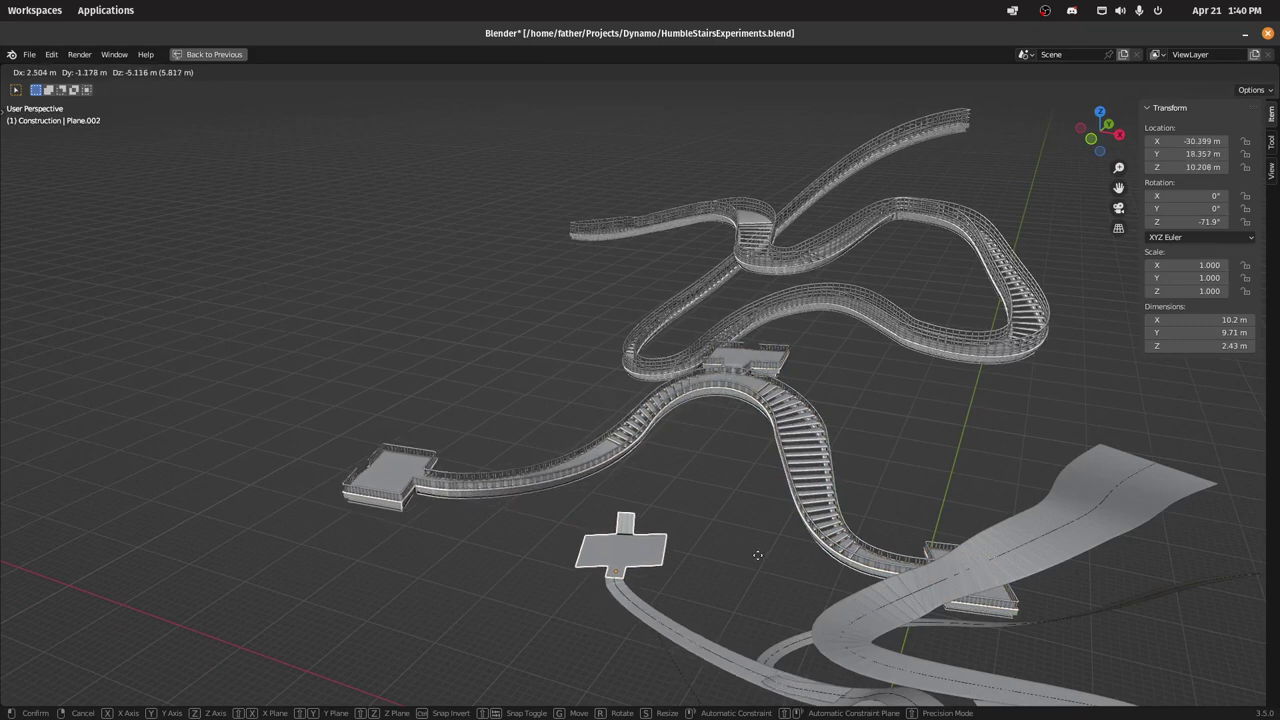
left_click(749, 534)
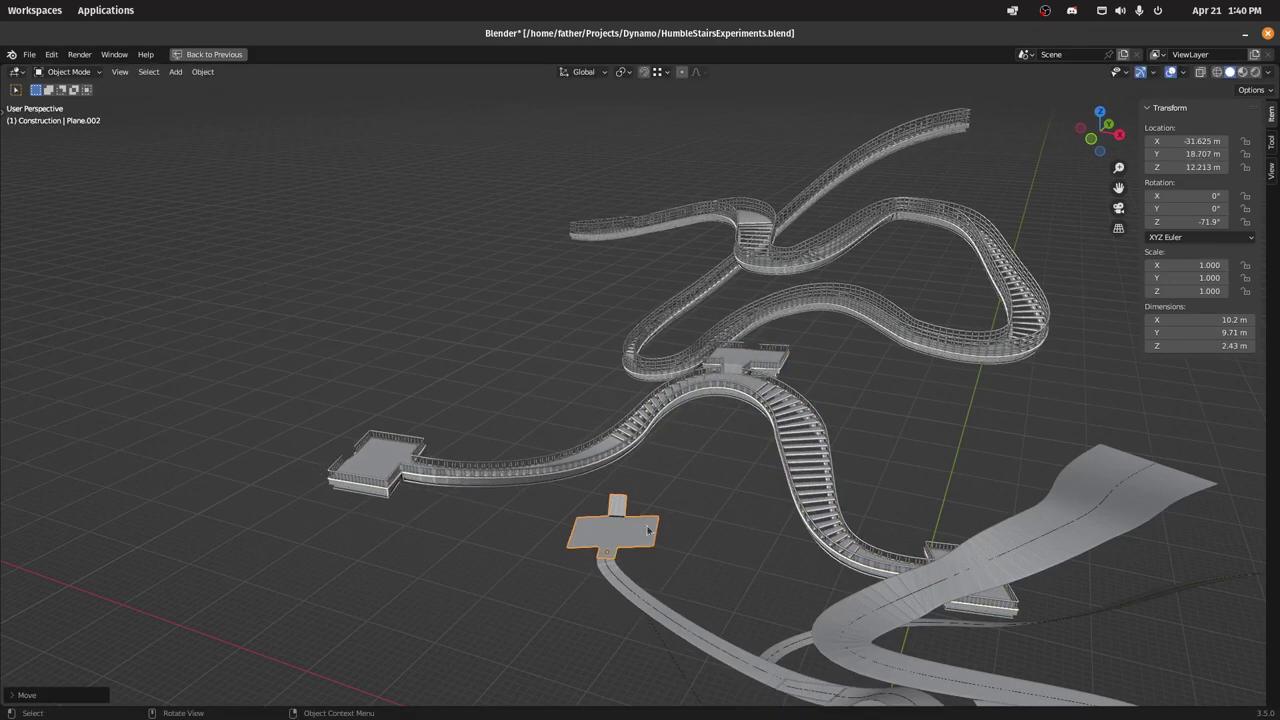
Step: Move landing Plane.002 in two further moves to about X -29.9, Y 10.7, Z 15.6 m
key("g")
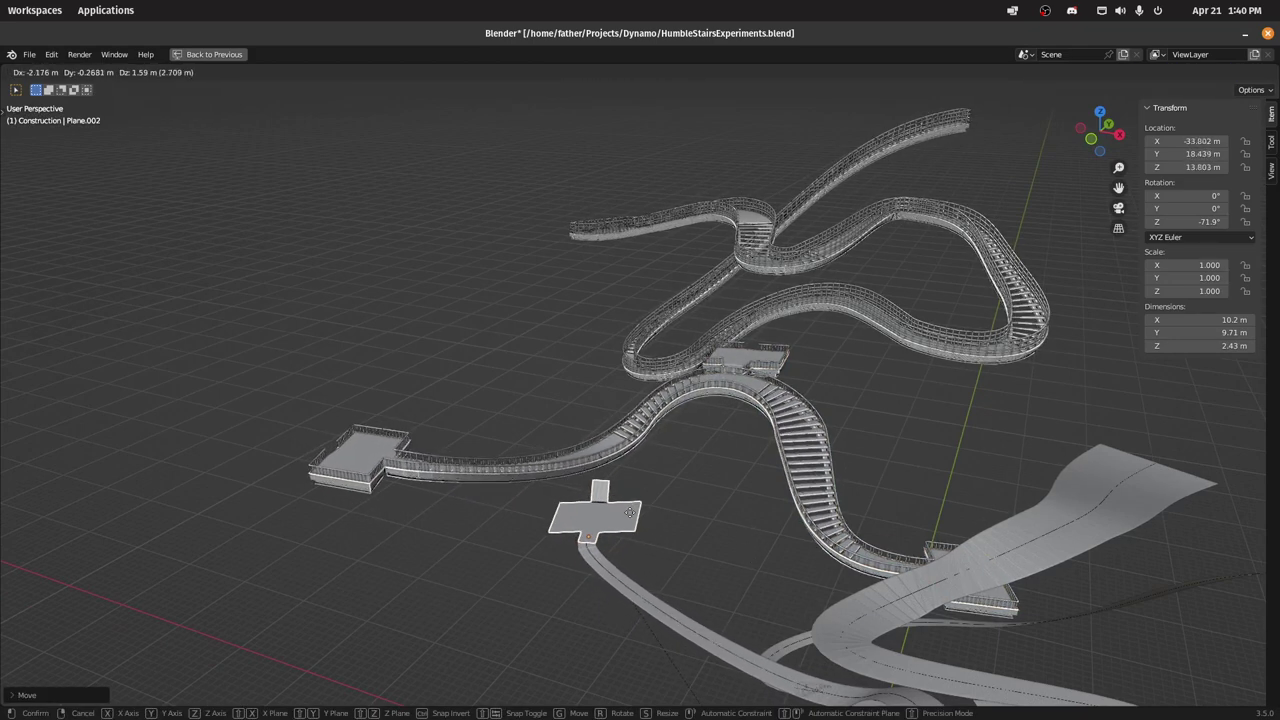
left_click(628, 516)
middle_click_drag(628, 516, 866, 482)
key("g")
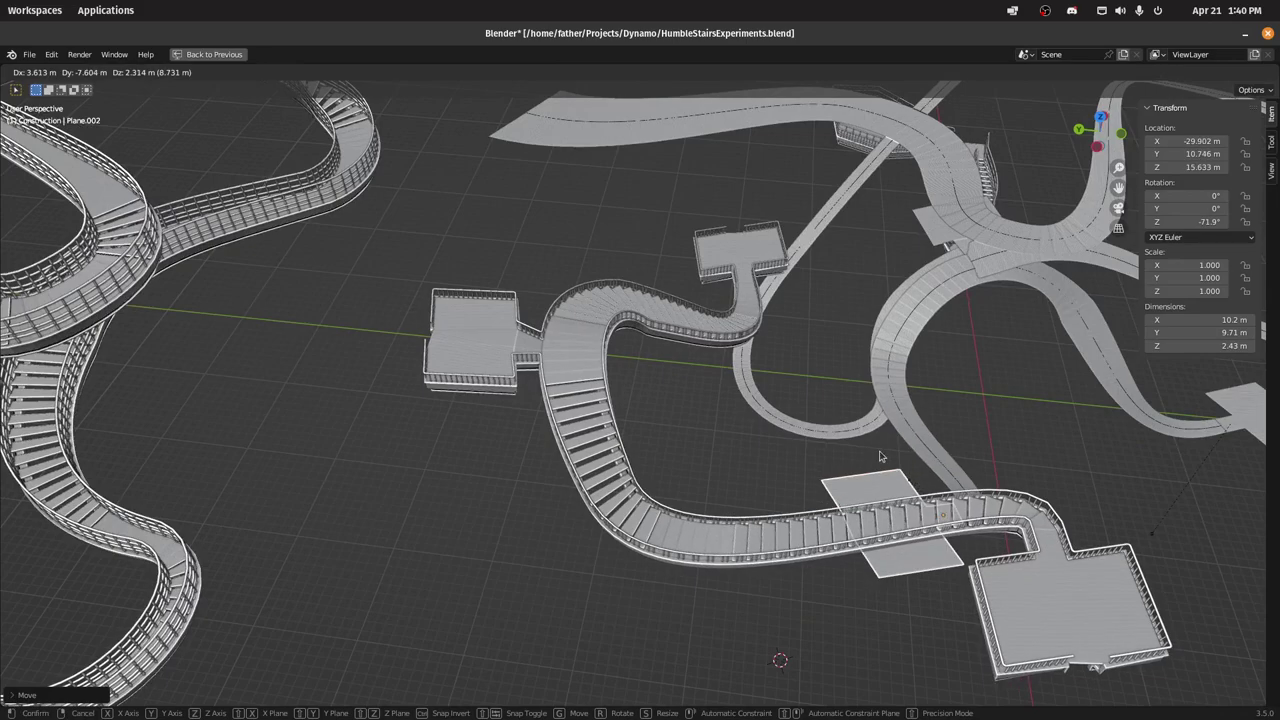
left_click(880, 456)
Step: Select the handrail around the new landing, restore the full layout, and examine its Edge Isolate and Railing Handrail node groups
middle_click_drag(620, 387, 650, 430, "shift")
scroll(660, 434, "up", 3)
middle_click_drag(520, 400, 631, 461, "shift")
left_click(612, 490)
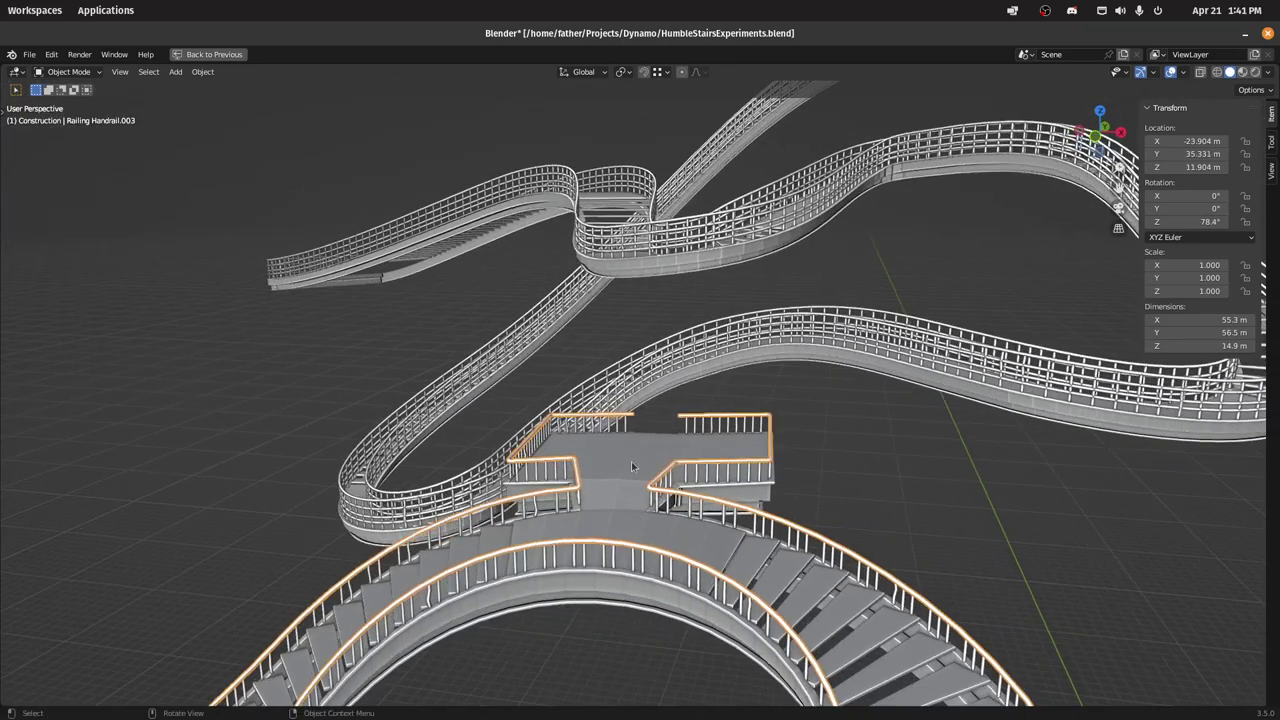
key("ctrl+space")
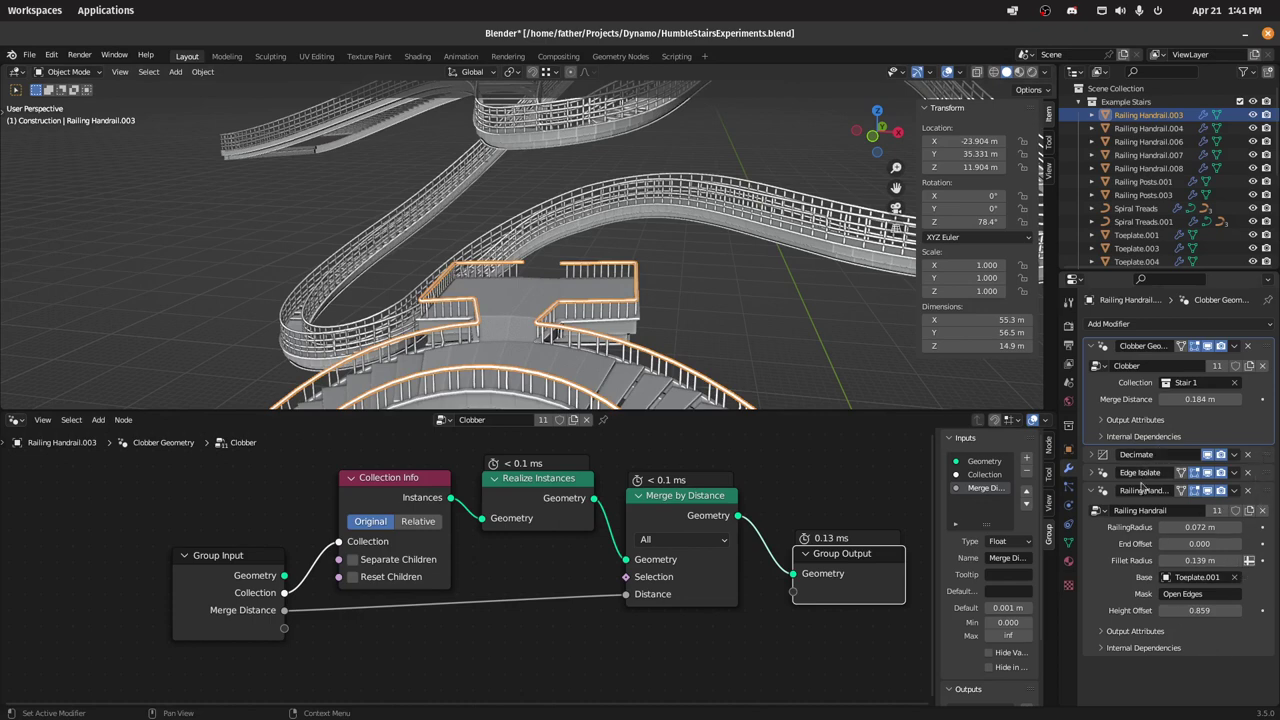
left_click(1263, 481)
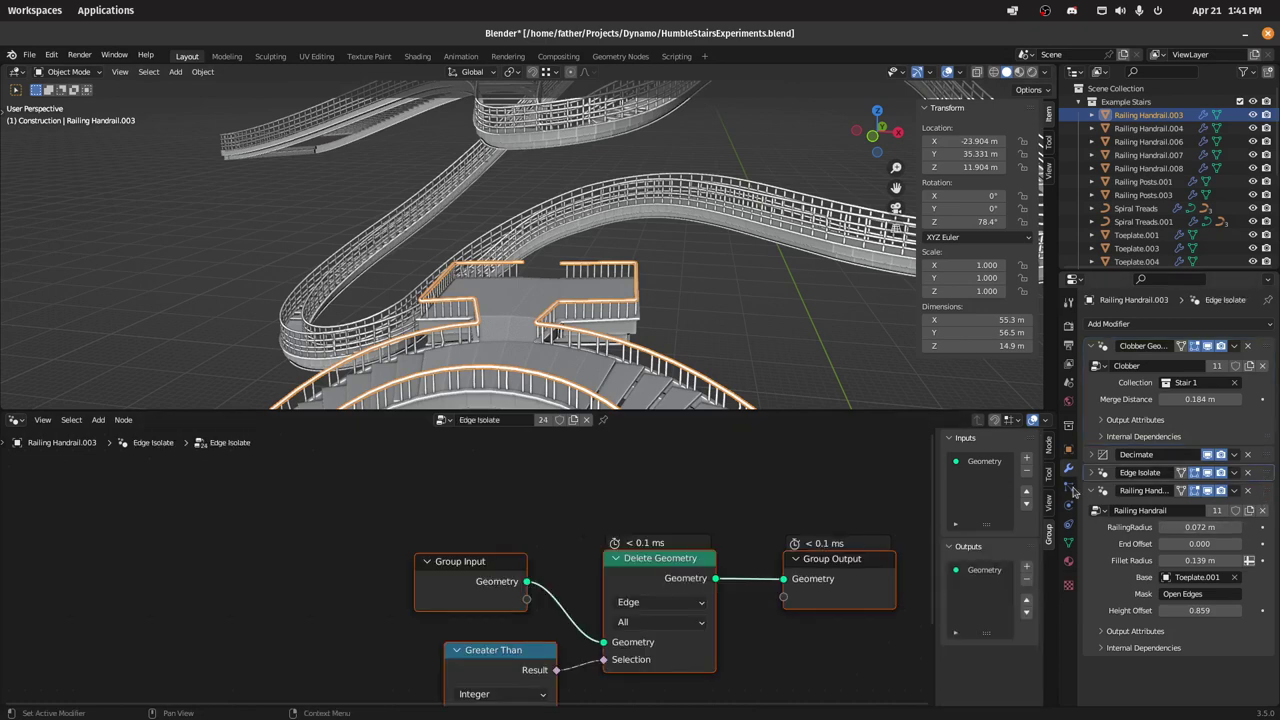
left_click(1276, 492)
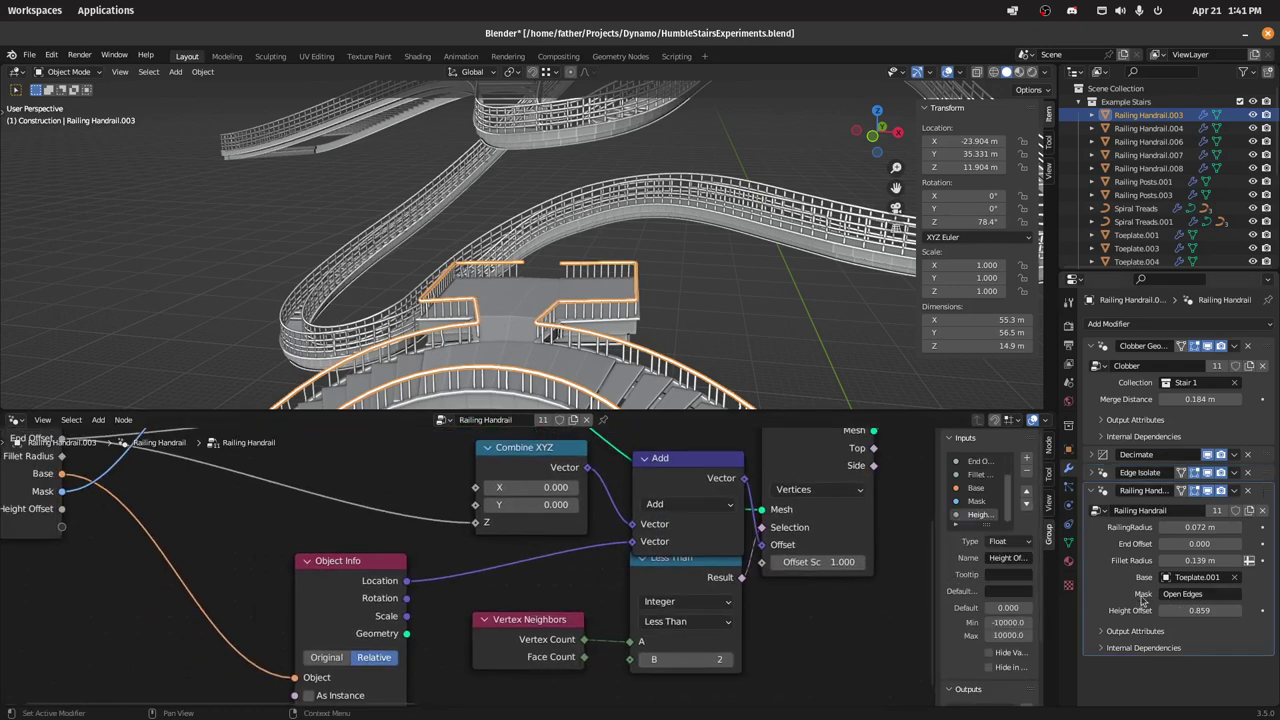
middle_click_drag(407, 486, 657, 688, "shift")
left_click_drag(538, 520, 550, 540)
Step: Inspect the modifiers of the stair's toeplate, landing Plane.002 and the larger grid in turn
middle_click_drag(610, 327, 651, 346)
left_click(495, 215)
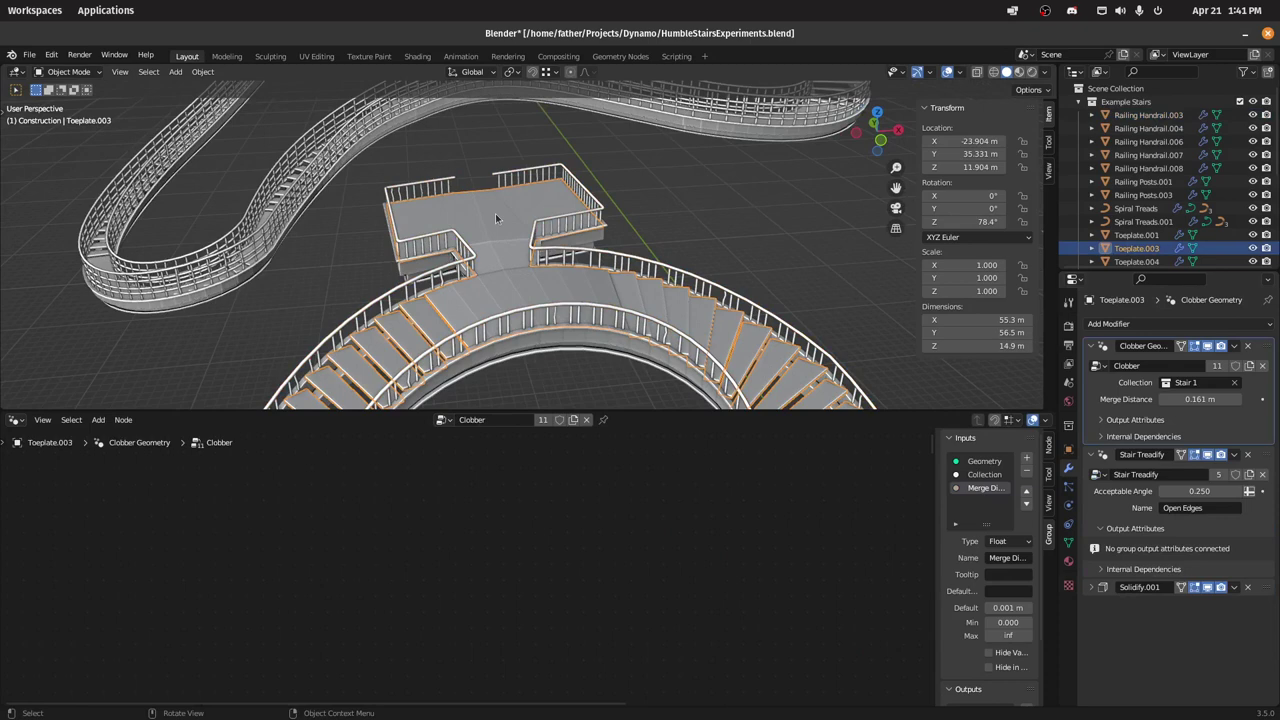
key("shift+c")
left_click(512, 345)
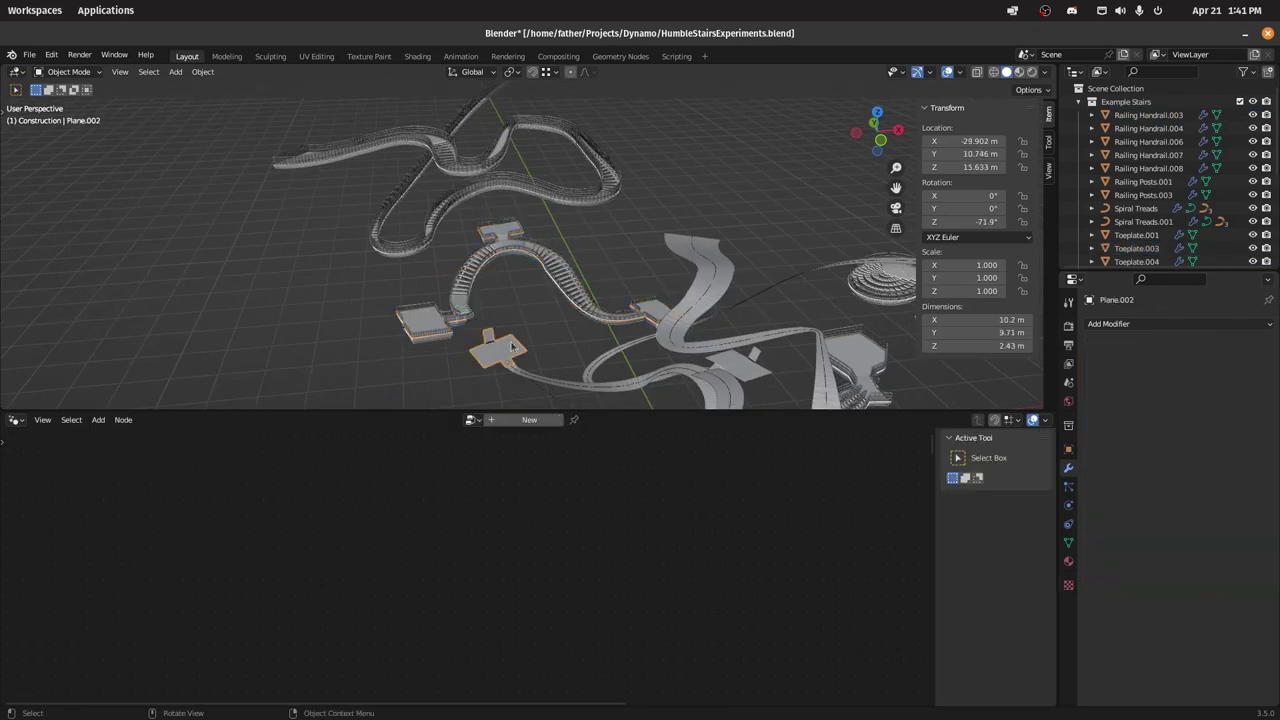
left_click(691, 269)
Step: Select the narrower spiral staircase's toeplate and examine its Spiral Stairs parameters and the node group's inputs
mouse_move(691, 292)
middle_mouse_down("shift")
mouse_move(618, 235)
mouse_move(639, 258)
mouse_move(591, 285)
mouse_move(586, 174)
middle_mouse_up("shift")
middle_click_drag(621, 245, 615, 223, "shift")
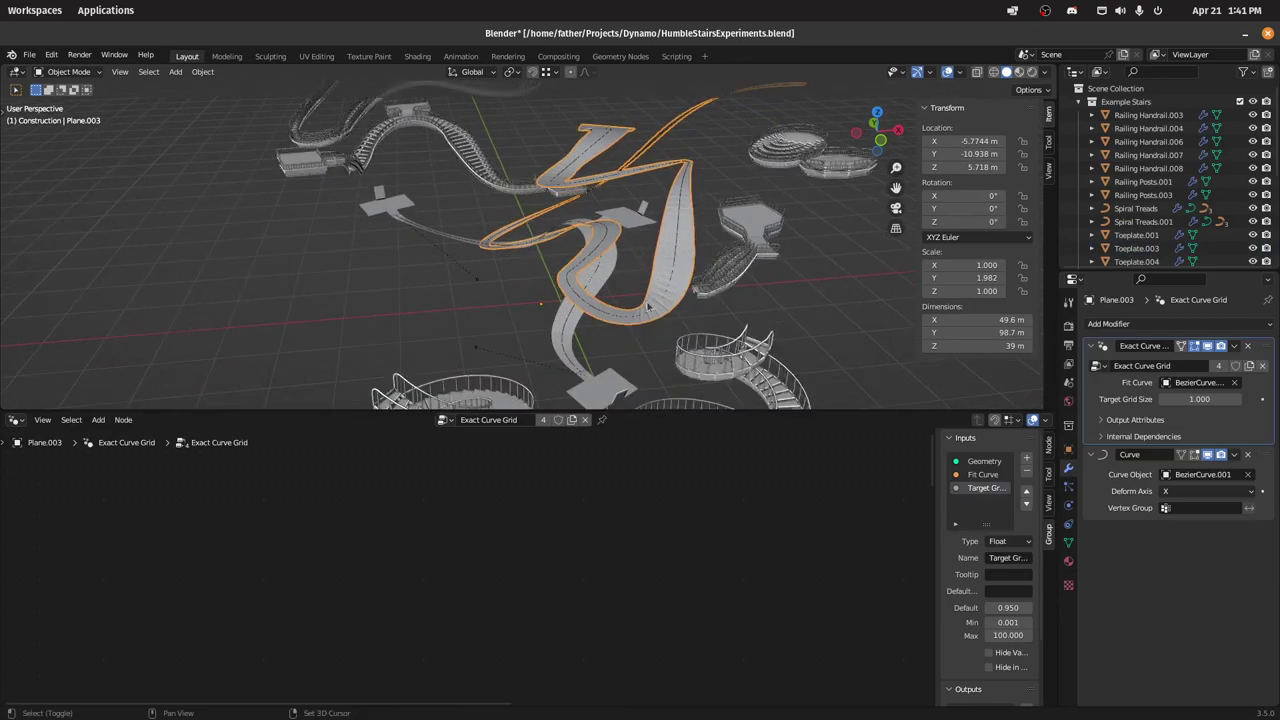
mouse_move(645, 302)
middle_mouse_down("shift")
mouse_move(604, 112)
mouse_move(606, 223)
middle_mouse_up("shift")
middle_click_drag(590, 300, 624, 153, "shift")
middle_click_drag(644, 202, 632, 203, "shift")
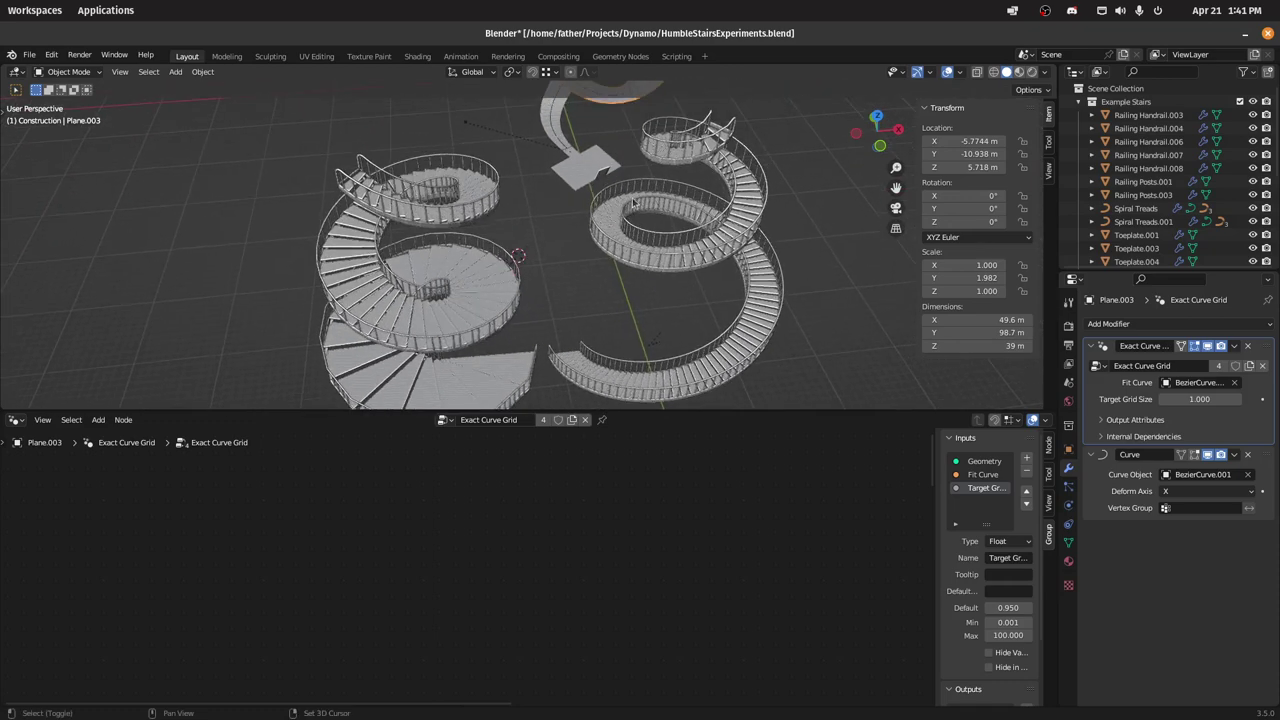
left_click(602, 250)
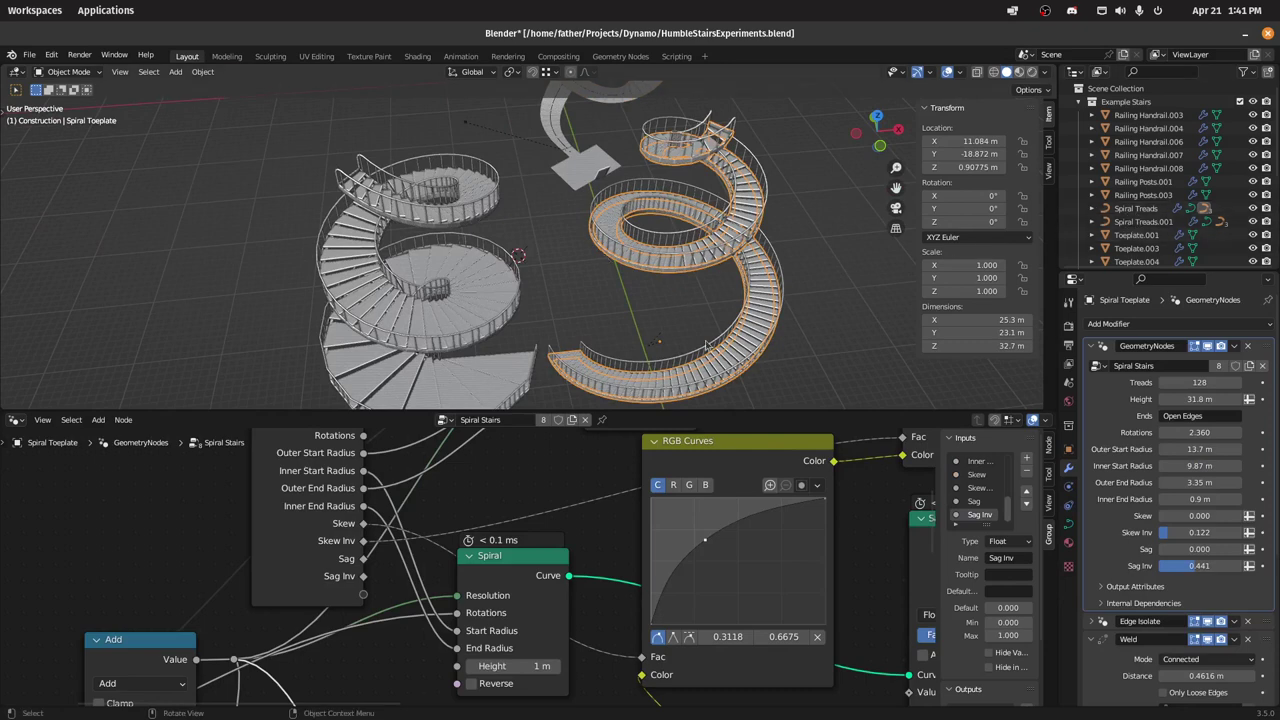
scroll(550, 543, "down", 3)
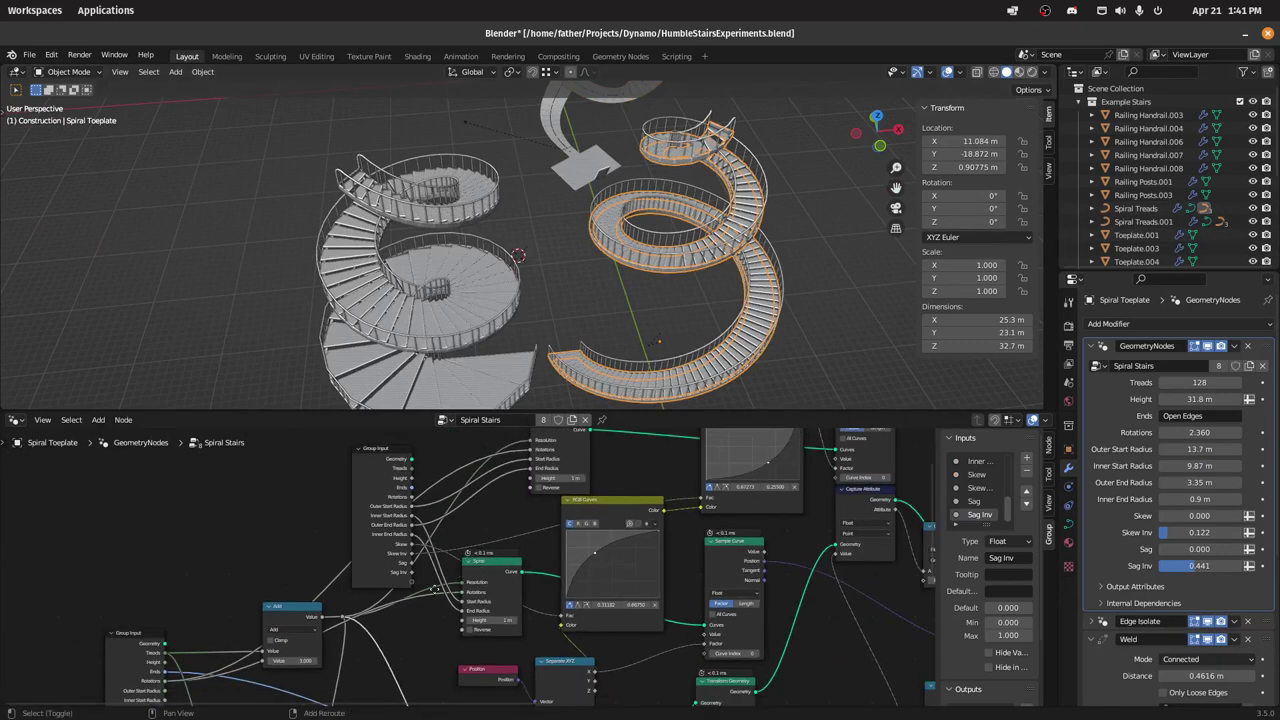
middle_click_drag(434, 588, 656, 448, "shift")
scroll(435, 513, "up", 5)
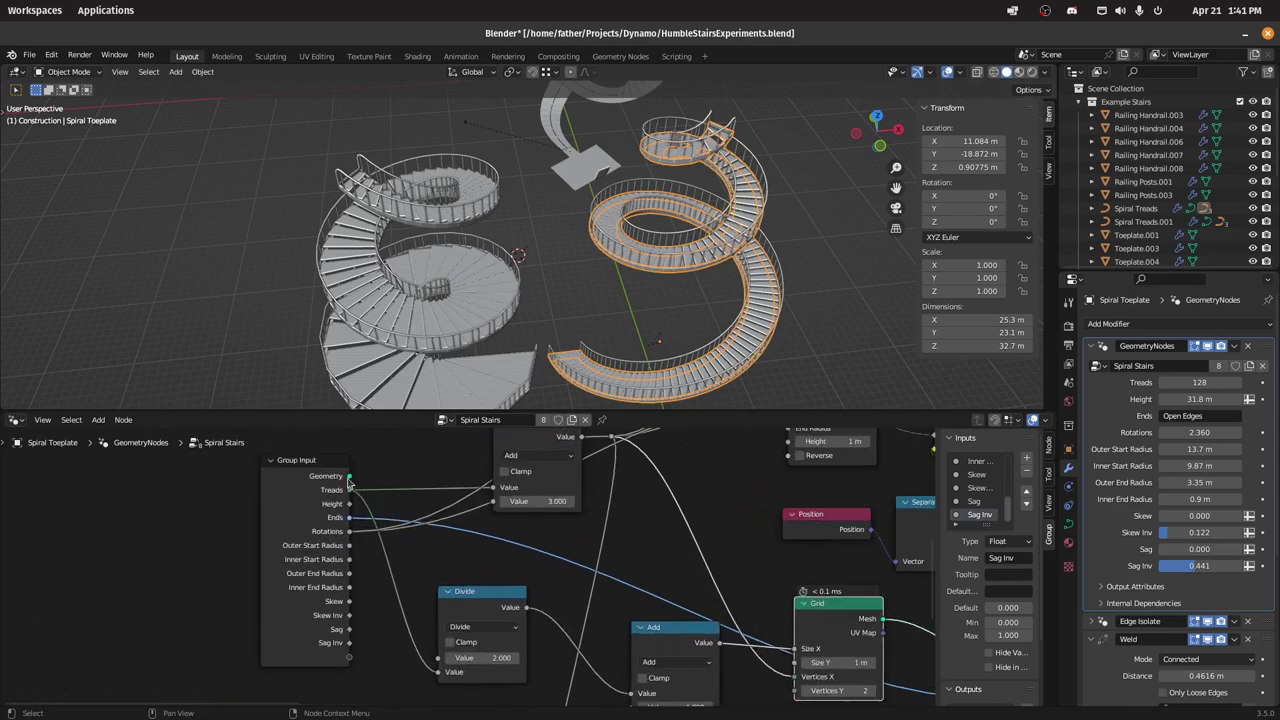
Step: Inspect the spiral toeplate's underlying curve control points in Edit Mode, and return to Object Mode
key("Tab")
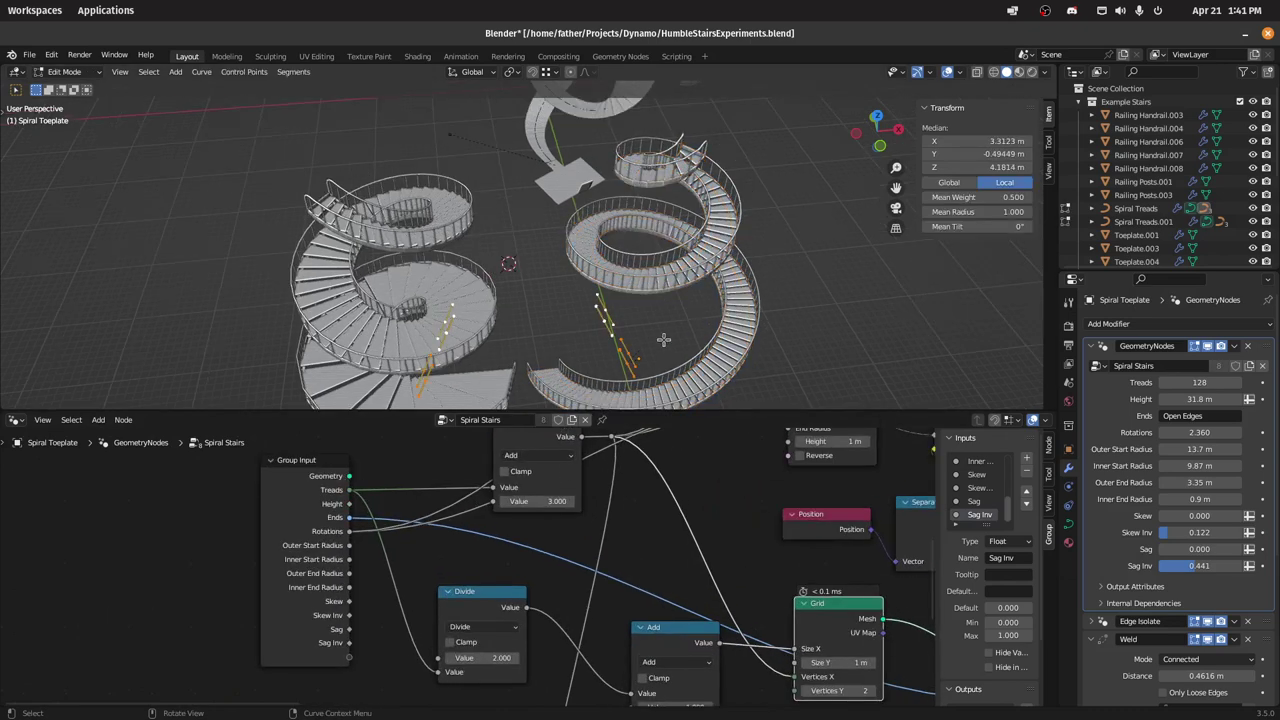
middle_click_drag(664, 340, 672, 325)
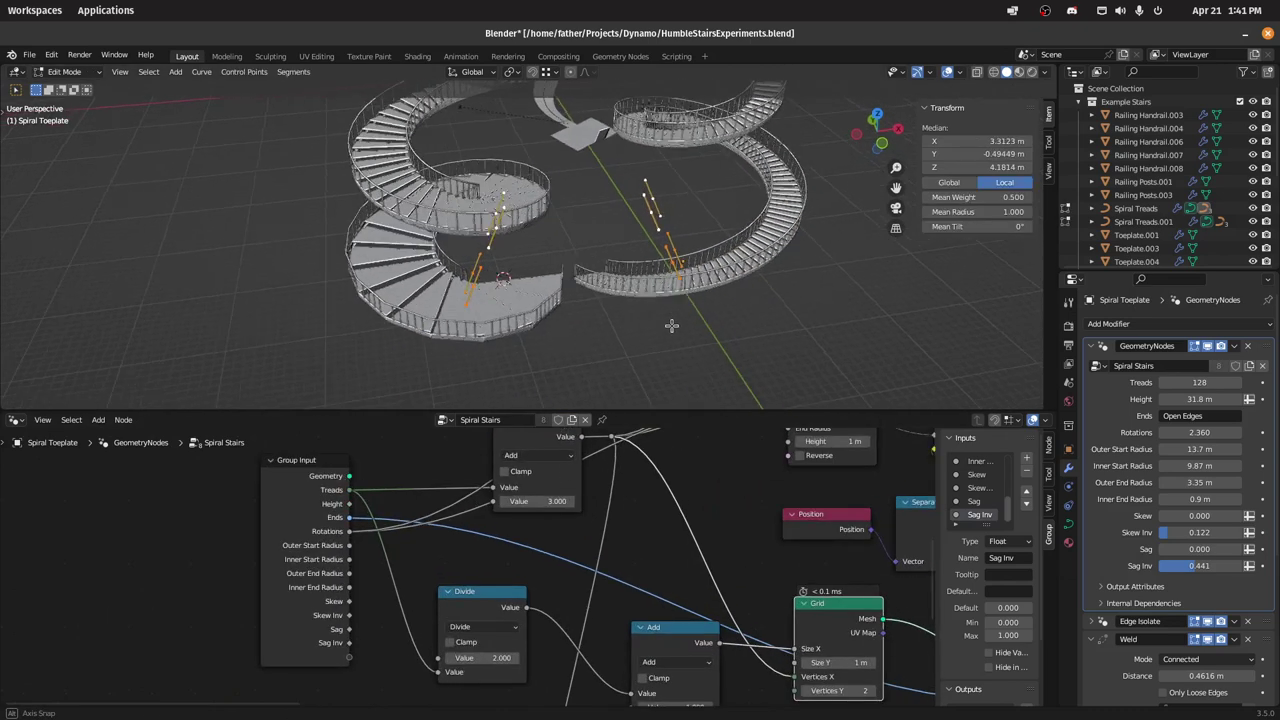
left_click(656, 196)
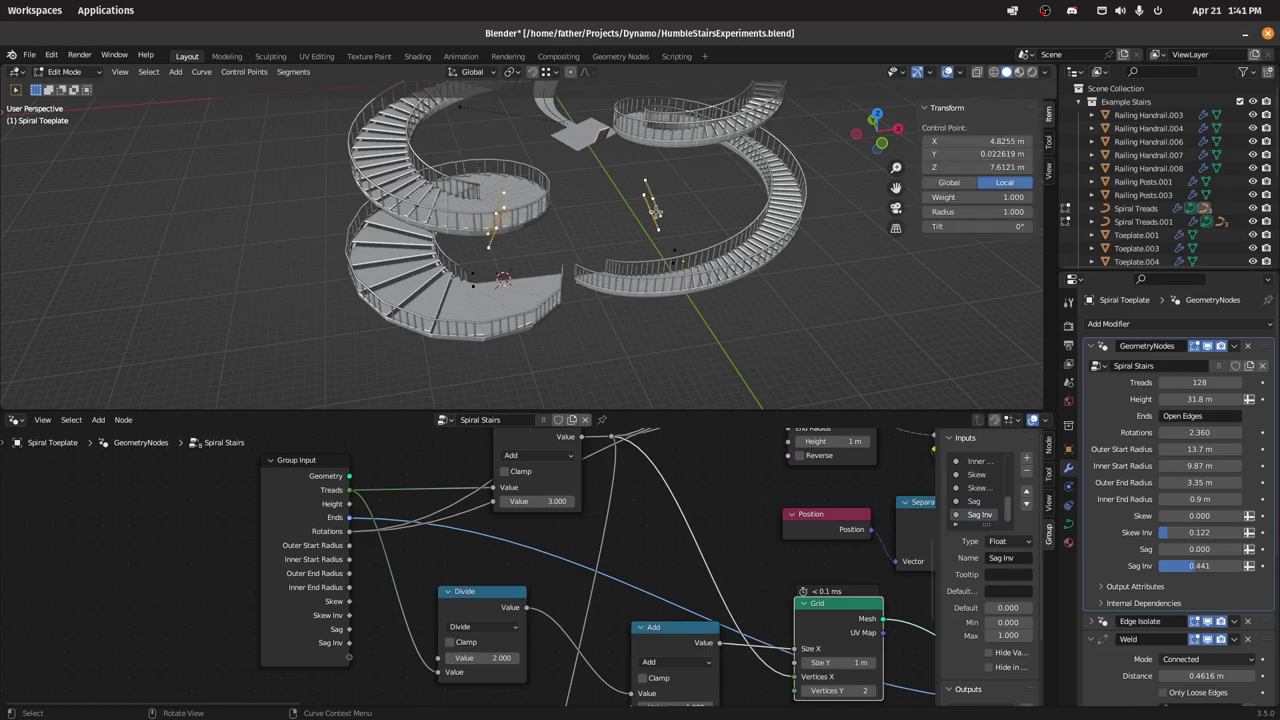
middle_click_drag(685, 208, 717, 270)
key("Tab")
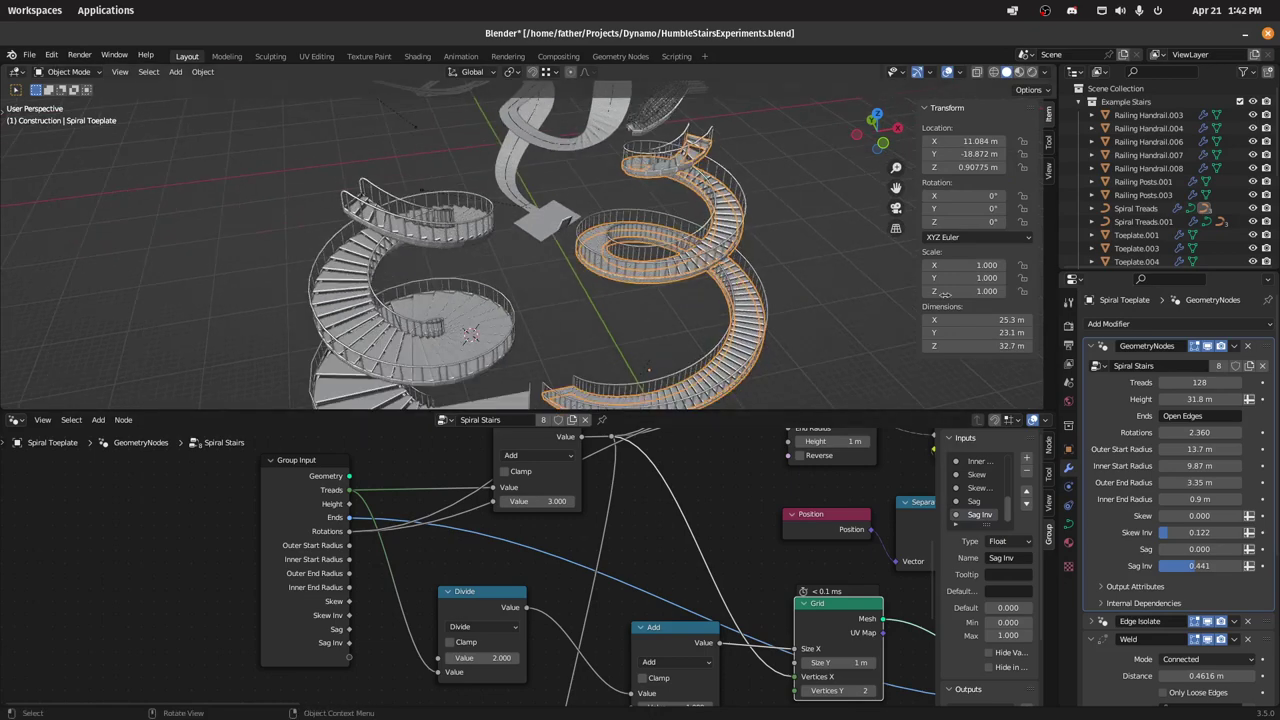
Step: Add a Bezier circle at the 3D cursor, in the open area beside the staircases
middle_click_drag(692, 253, 557, 311)
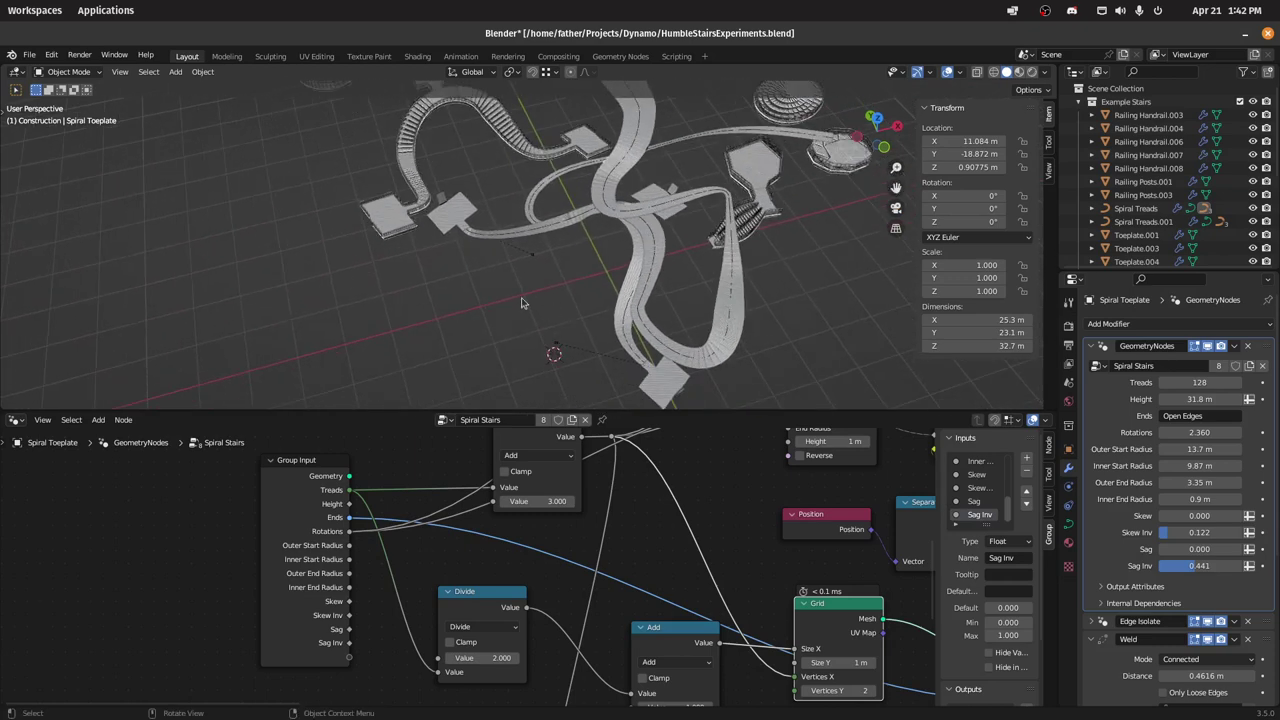
key("shift+a")
mouse_move(546, 308)
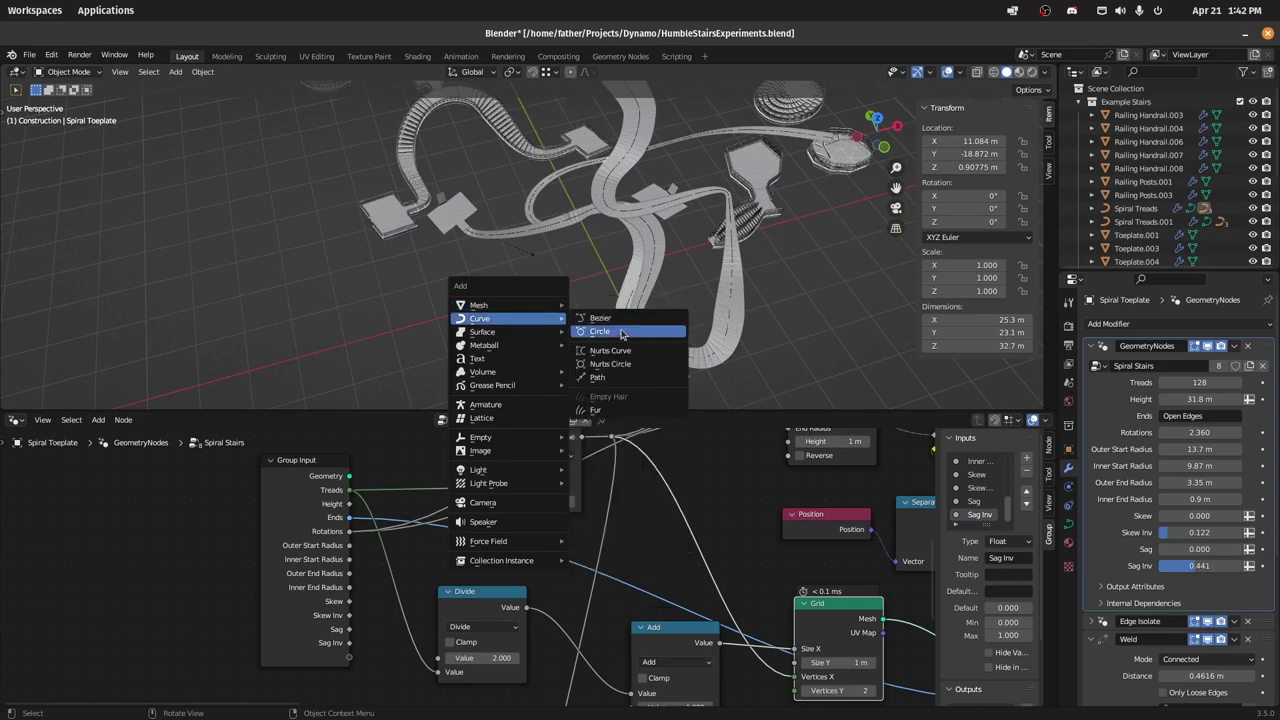
left_click(622, 336)
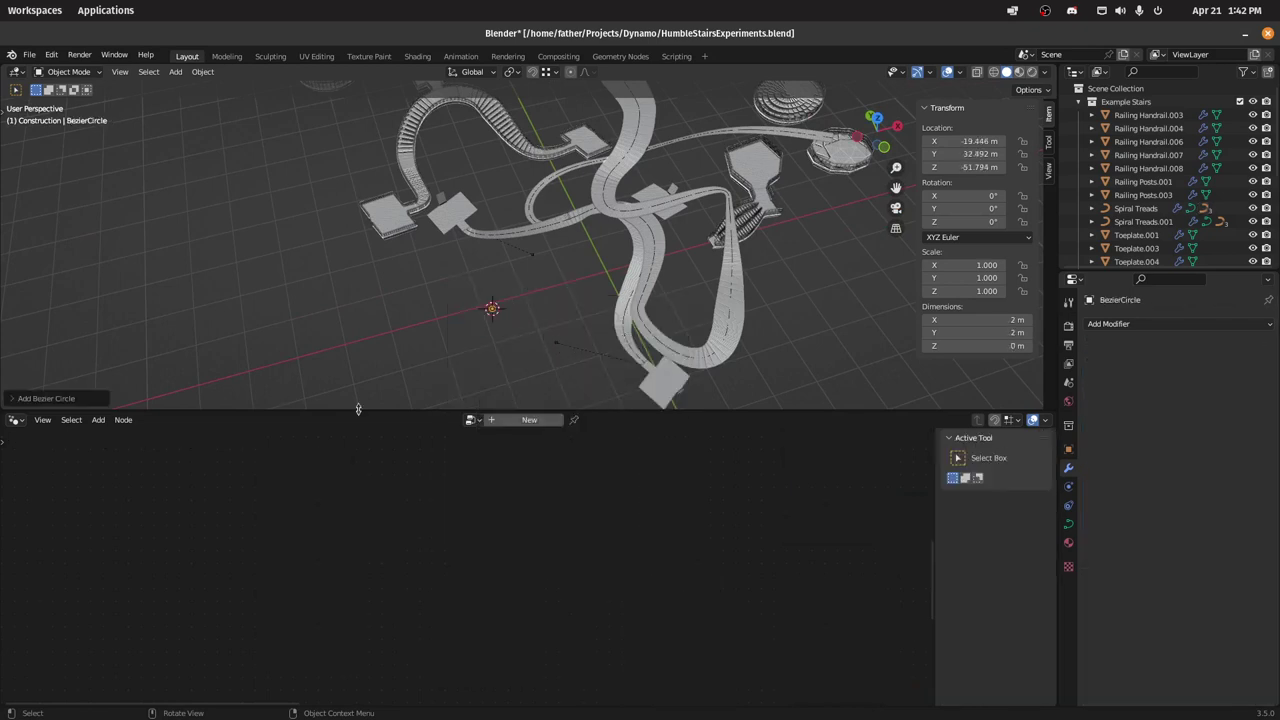
Step: Try the Front fill mode on the Bezier circle, isolate the circle in the view, and return its Fill Mode to Full
left_click(1068, 525)
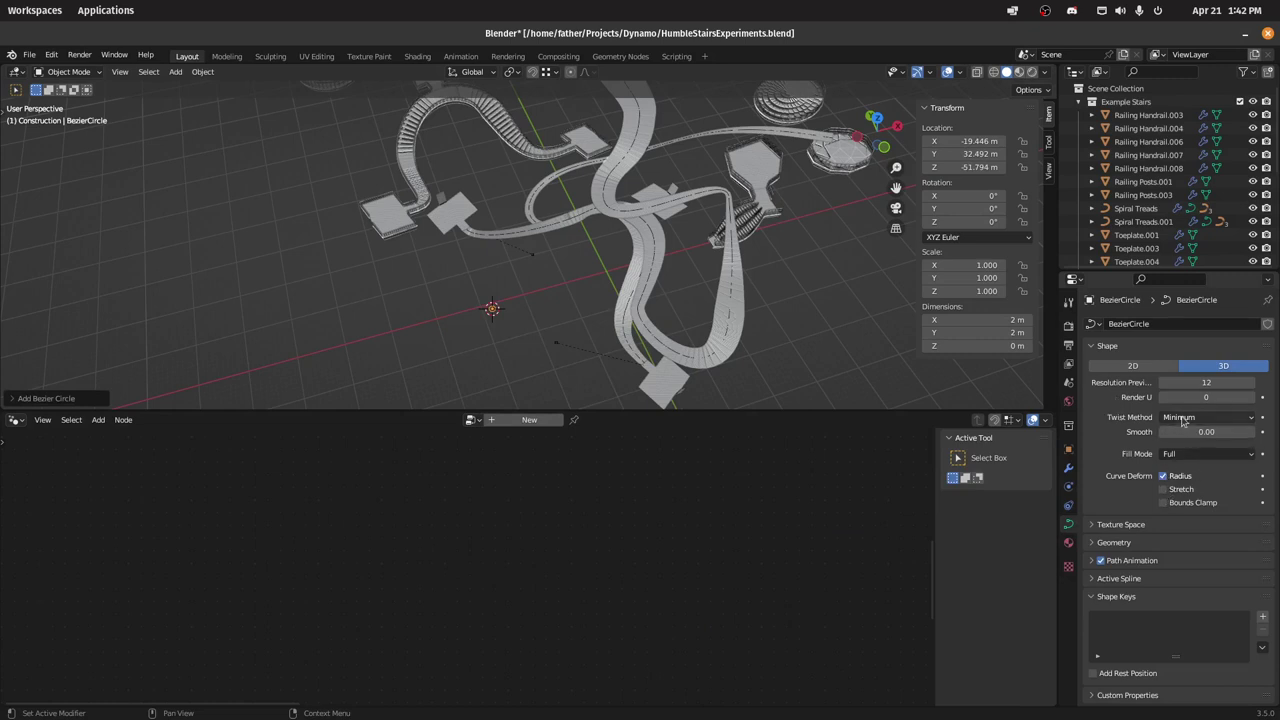
left_click(1213, 457)
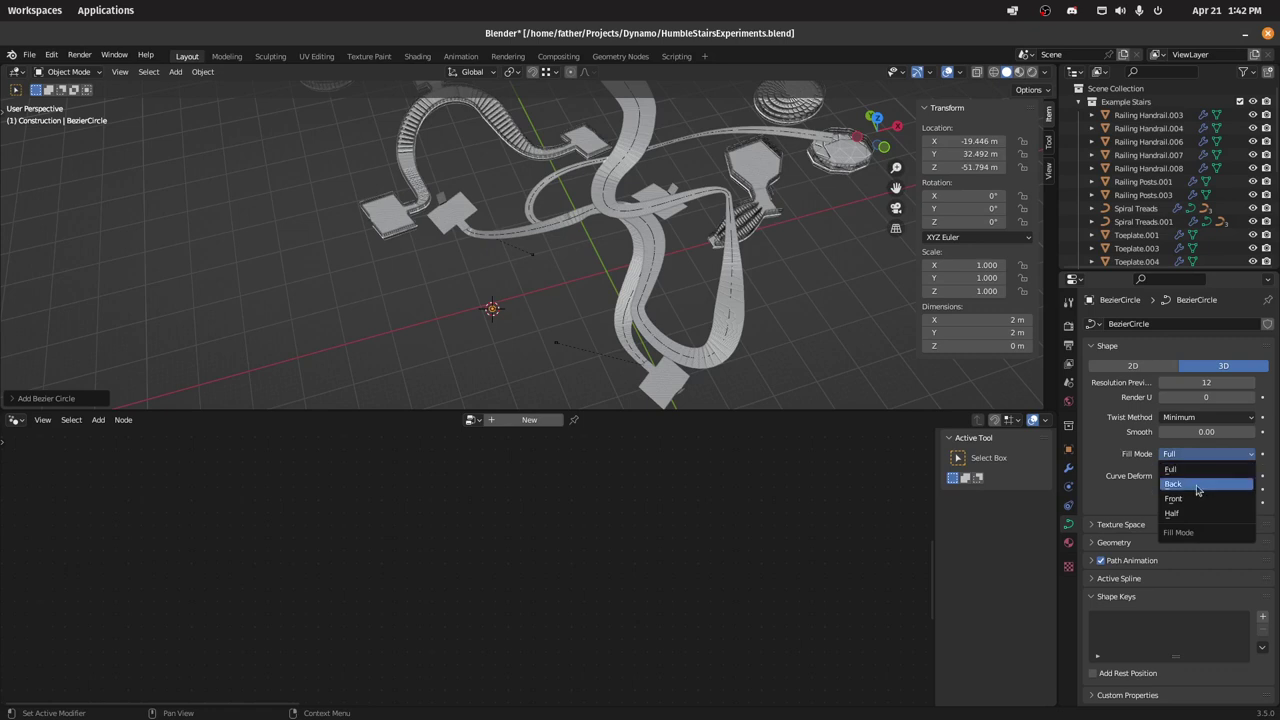
left_click(1185, 505)
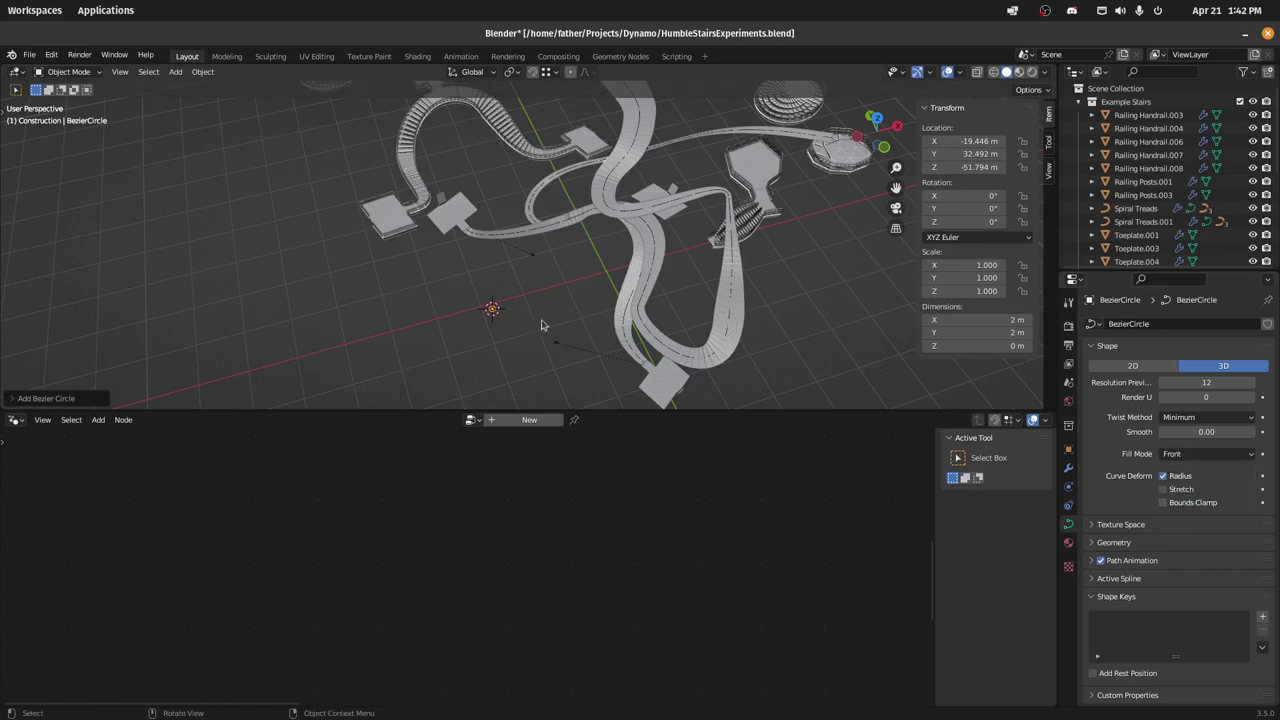
key("KP_Divide")
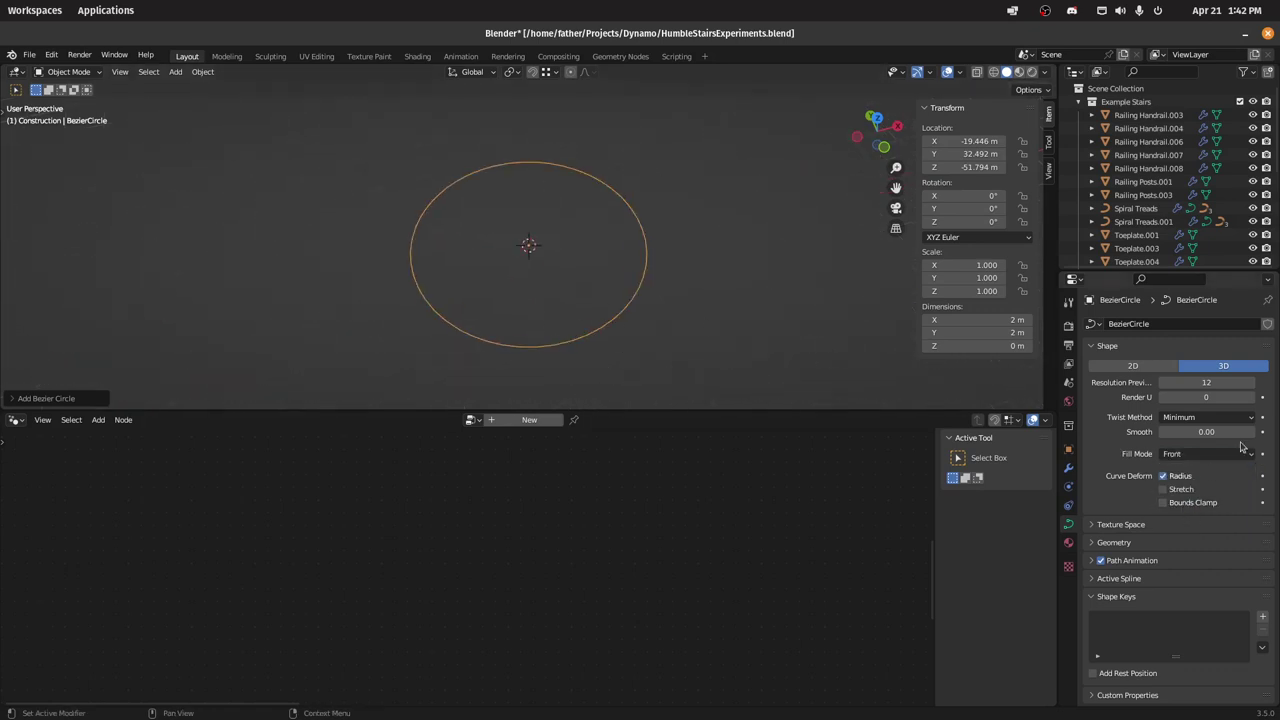
left_click(1193, 457)
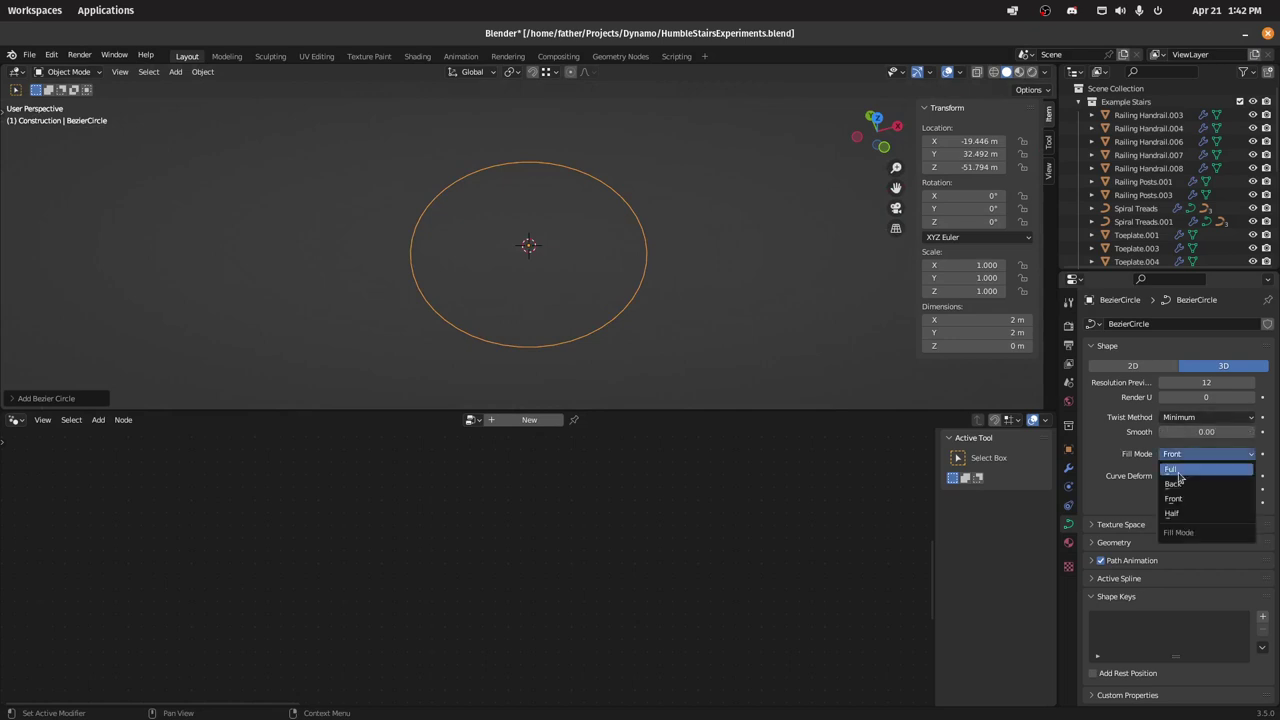
left_click(1183, 470)
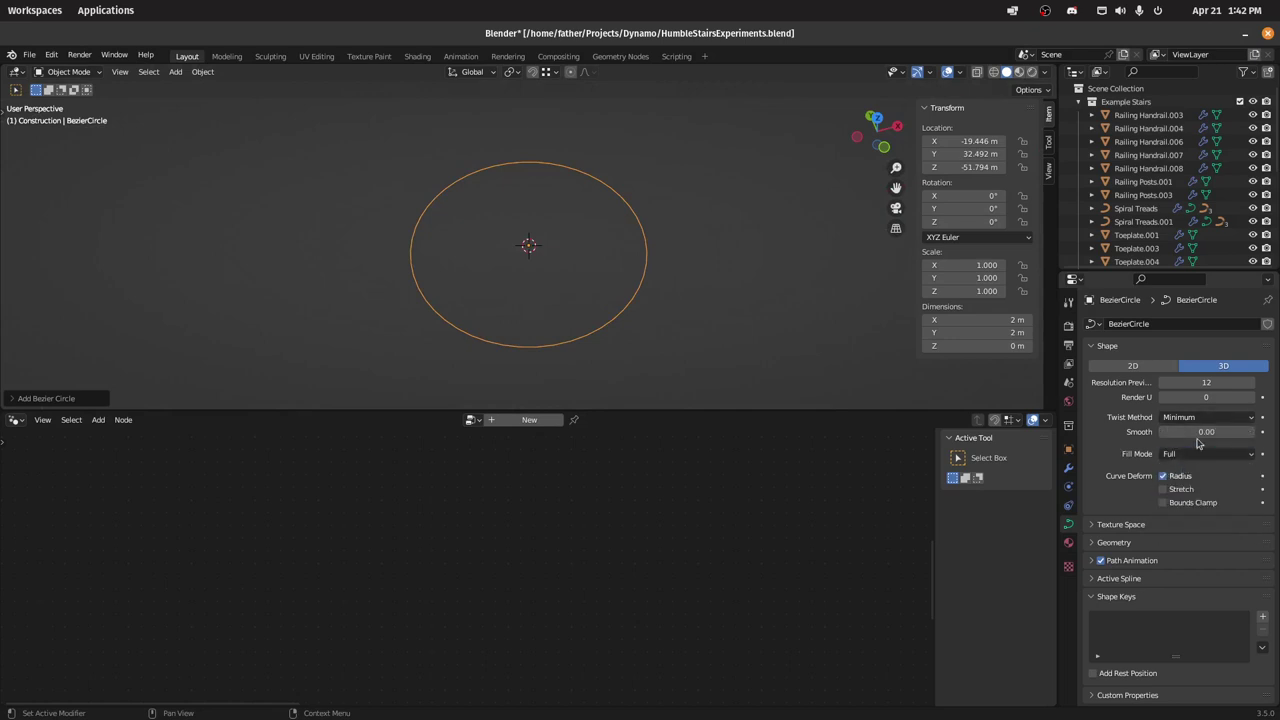
Step: Expand the curve's Geometry settings and move the circle's +X control point outward in Edit Mode, making the curve about 2.4 m wide in X
left_click(1095, 545)
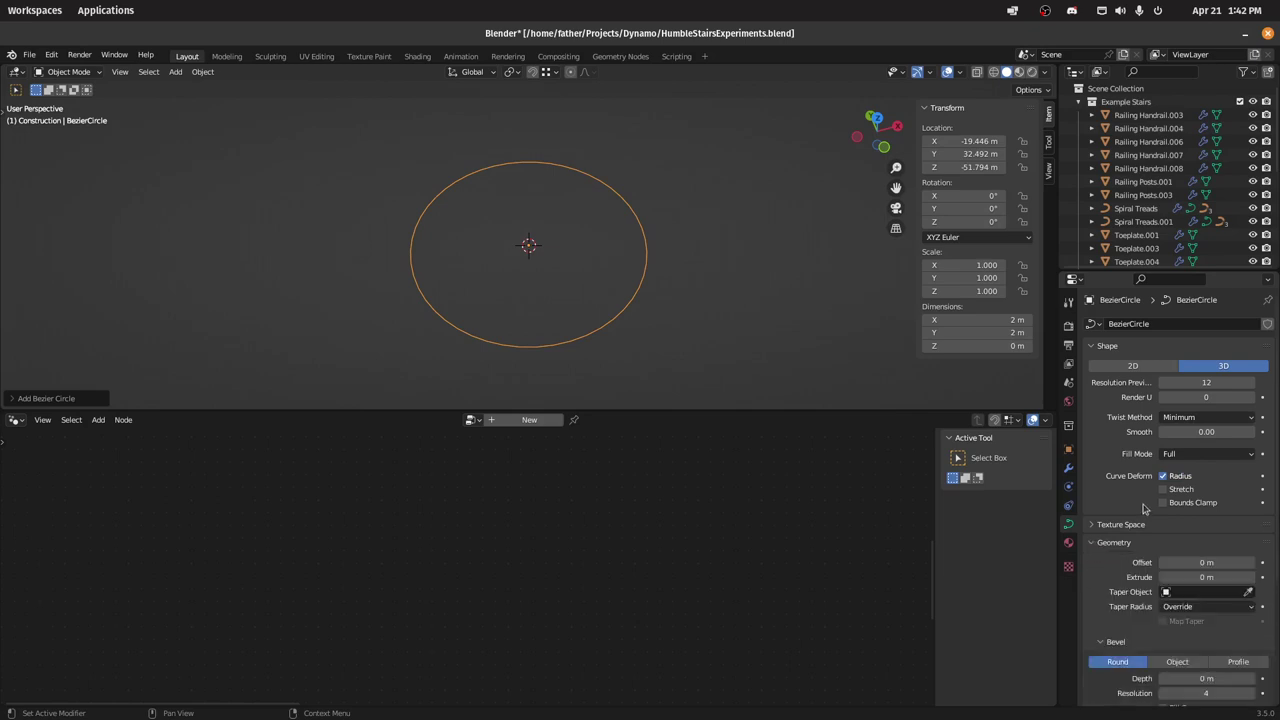
scroll(1150, 520, "down", 2)
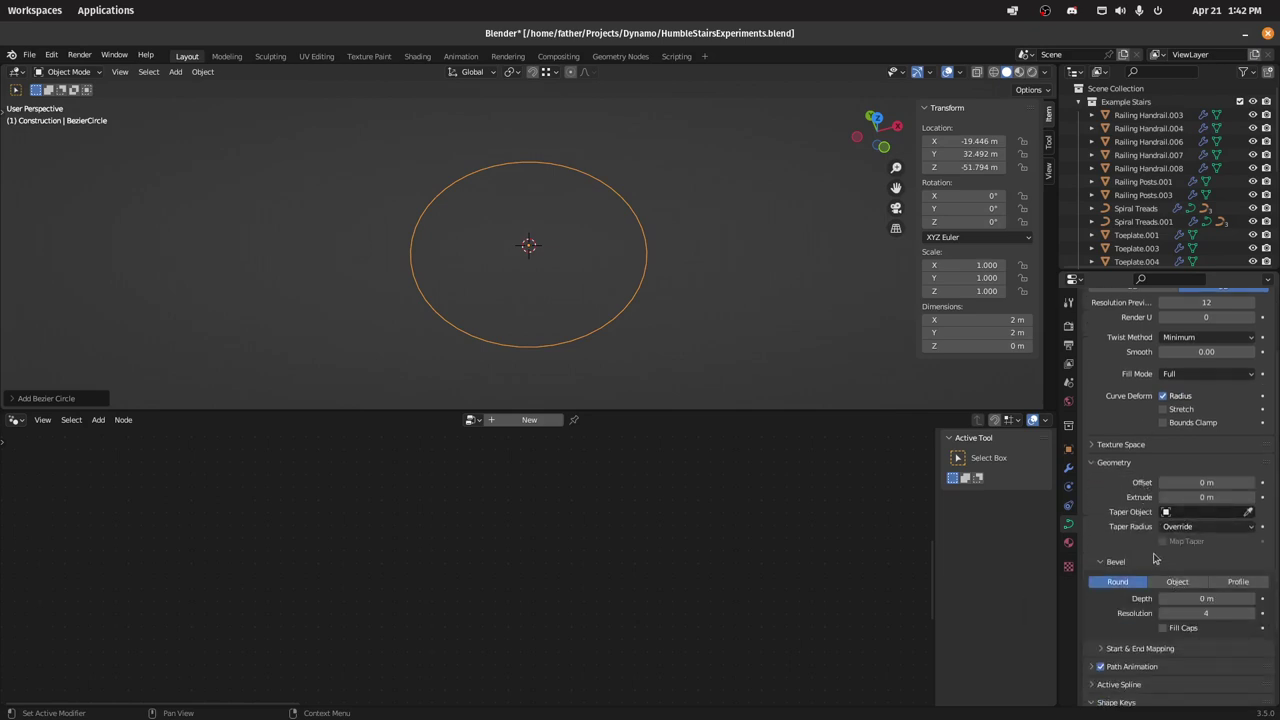
scroll(1158, 562, "down", 1)
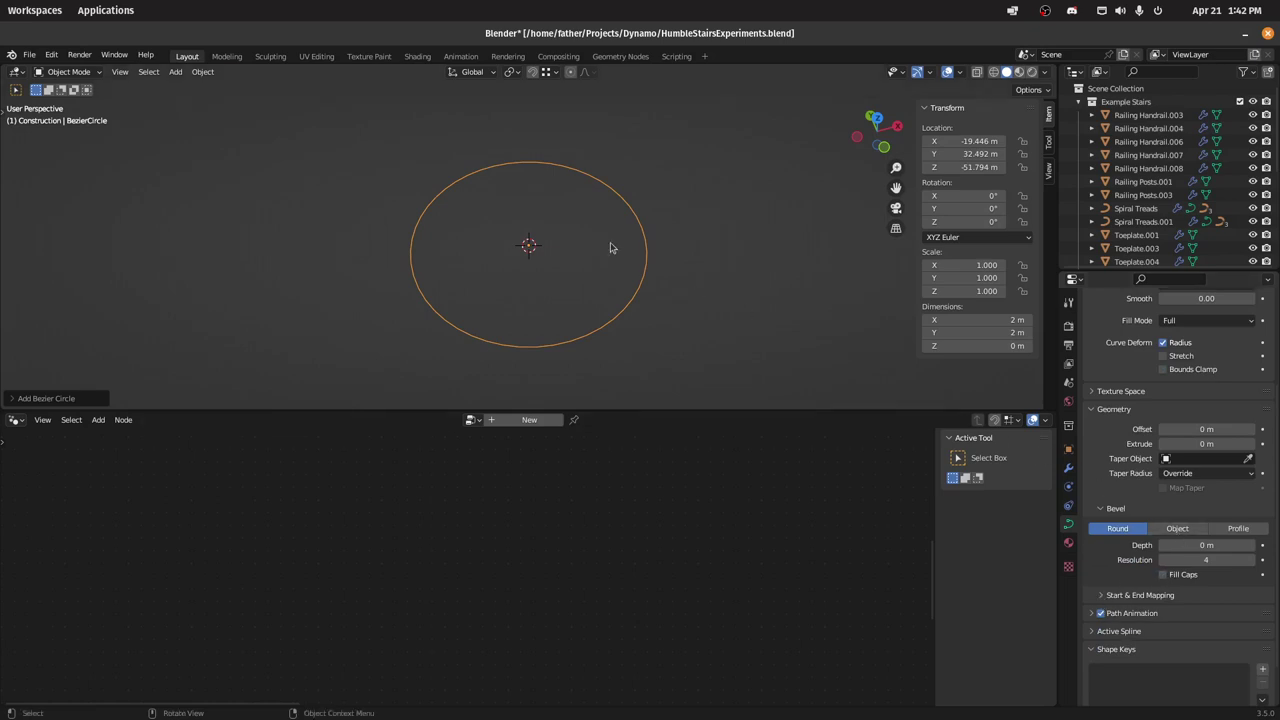
key("Tab")
left_click(628, 208)
key("g")
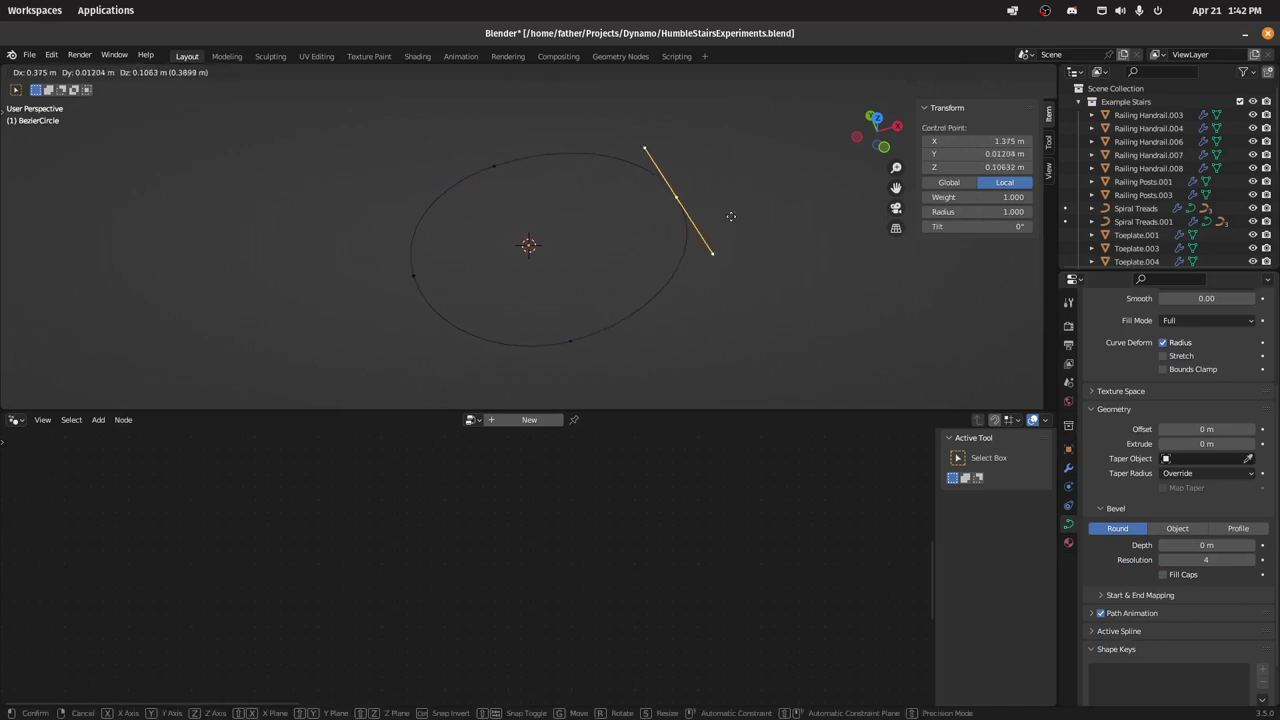
left_click(689, 218)
key("Tab")
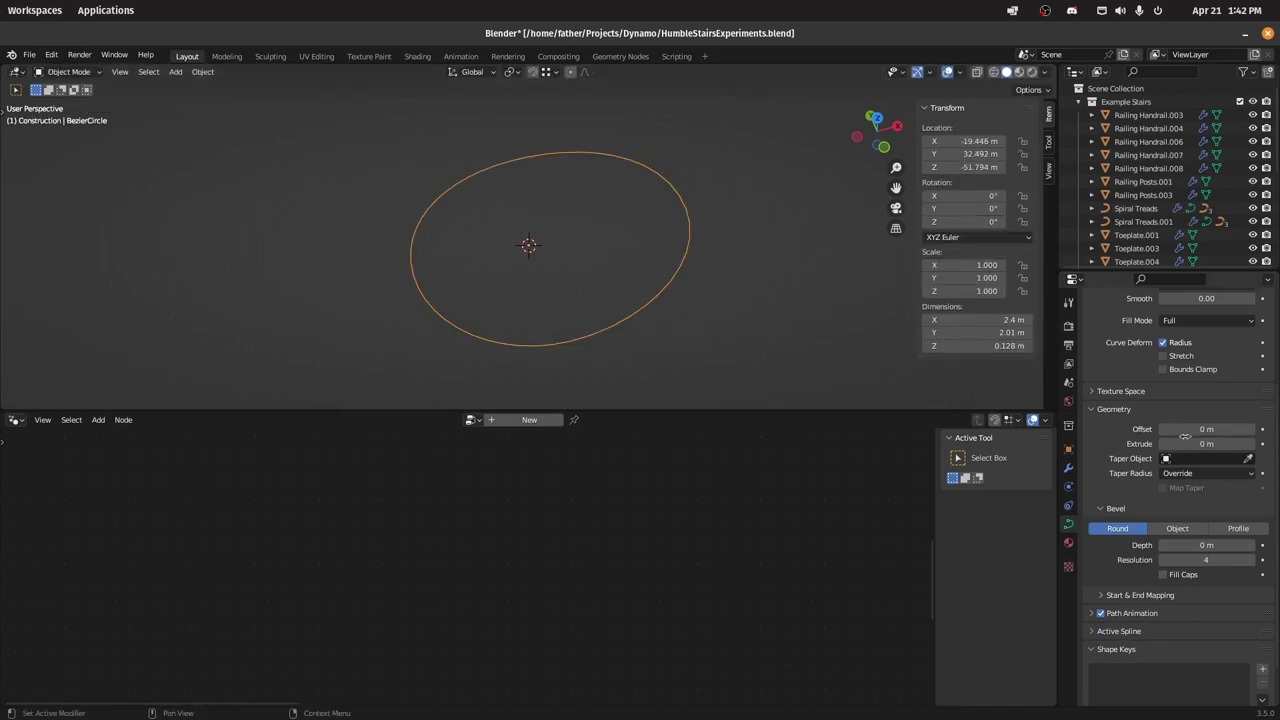
Step: Switch the circle's curve shape between 3D and 2D, leave it in 2D, and set its Fill Mode to Back
scroll(1216, 510, "up", 2)
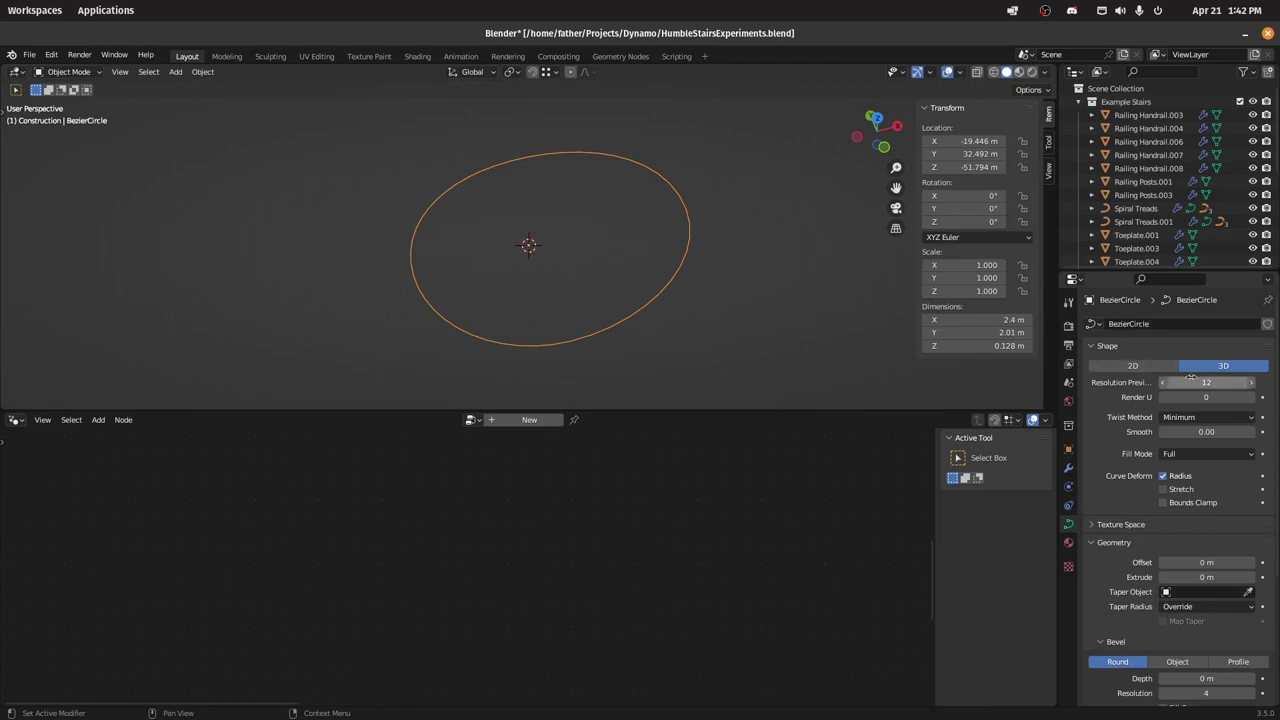
left_click(1153, 369)
left_click(1221, 370)
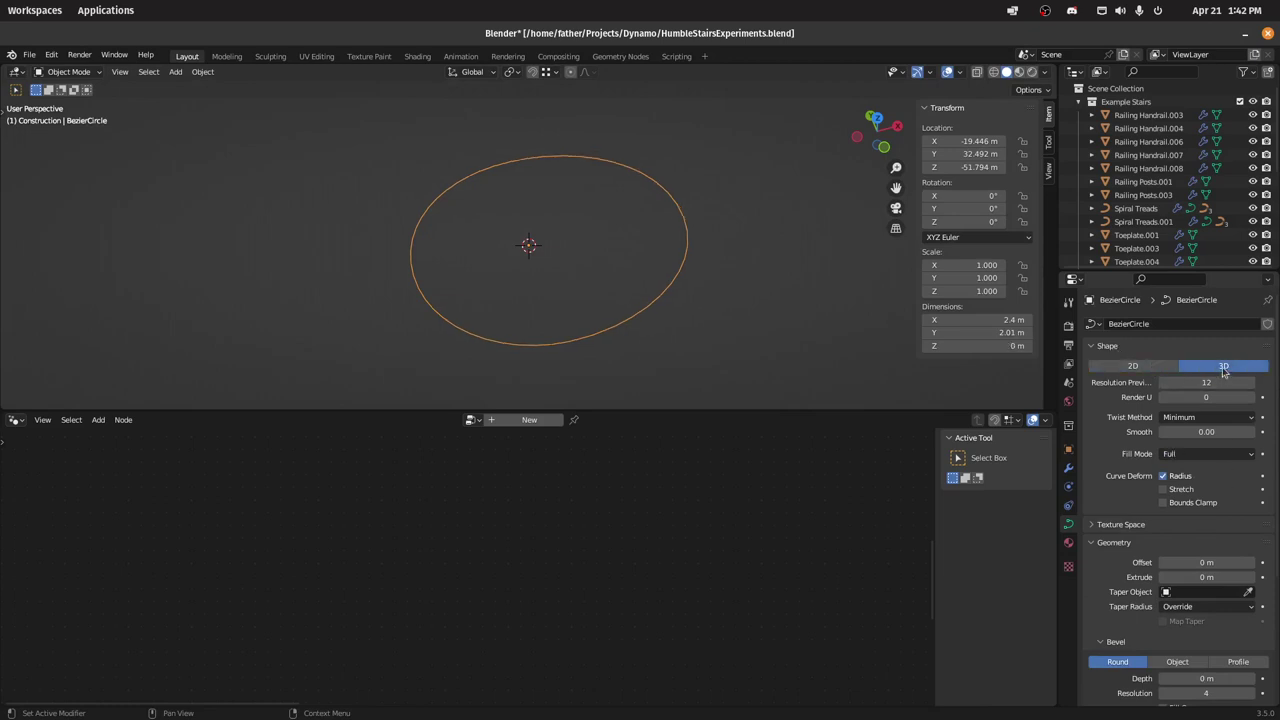
left_click(1153, 369)
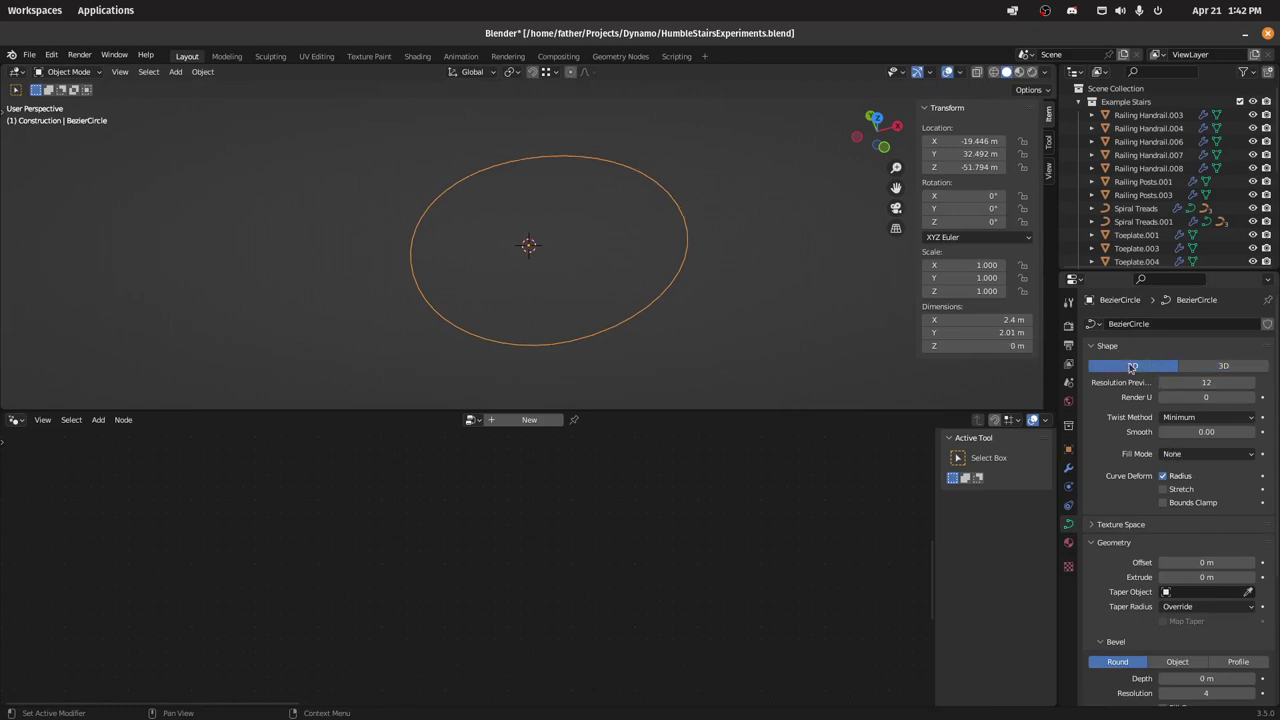
left_click(1185, 454)
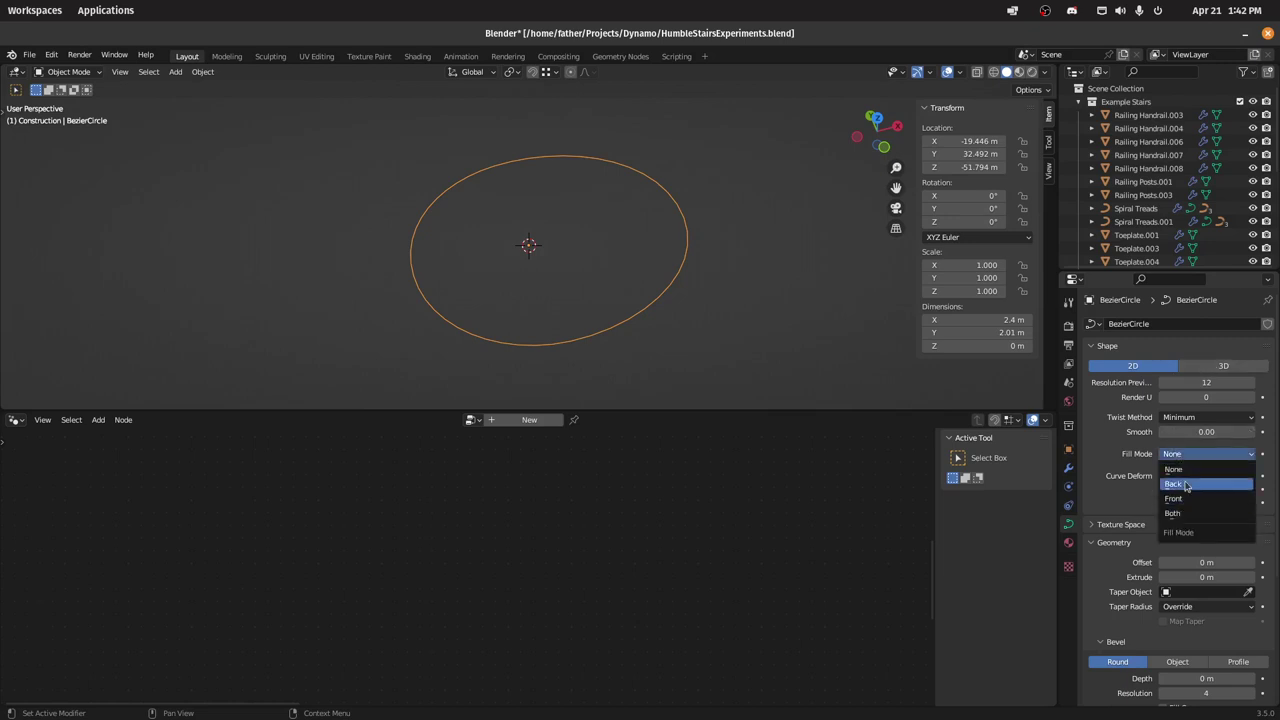
left_click(1185, 484)
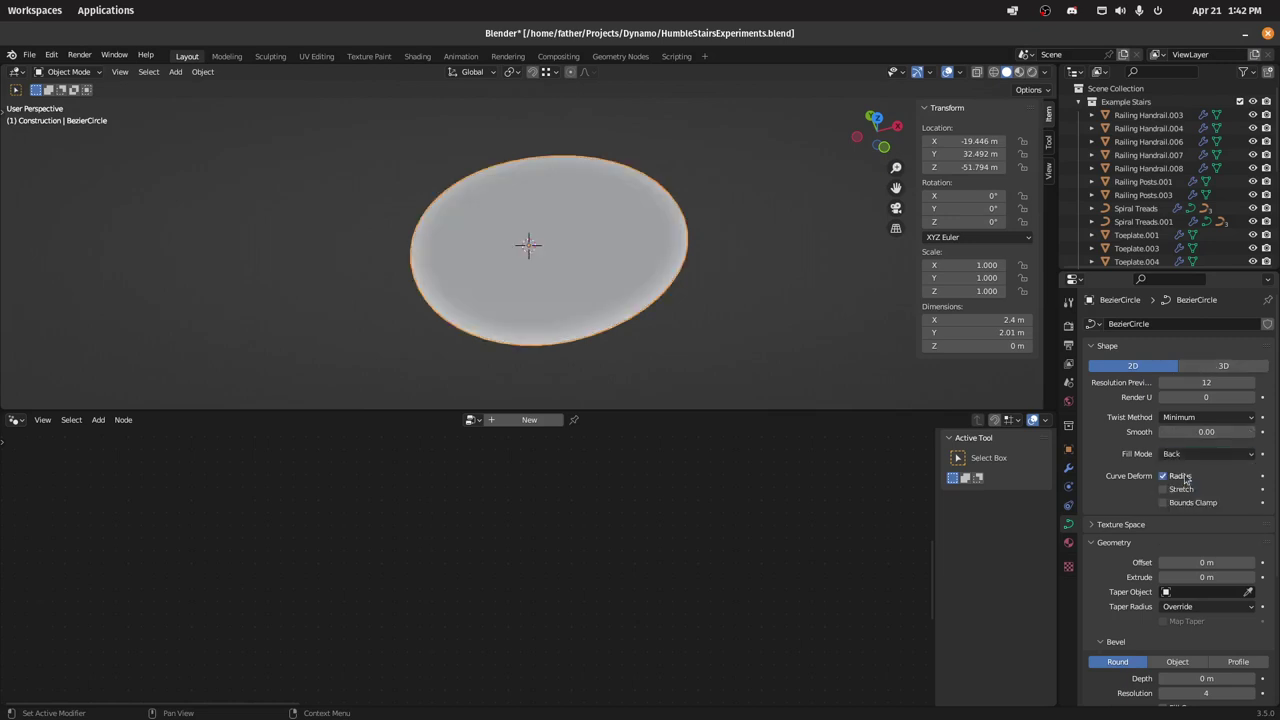
Step: Return the circle's curve shape to 3D, try the Front fill mode, and set the Fill Mode to Full
left_click(1213, 369)
left_click(1192, 455)
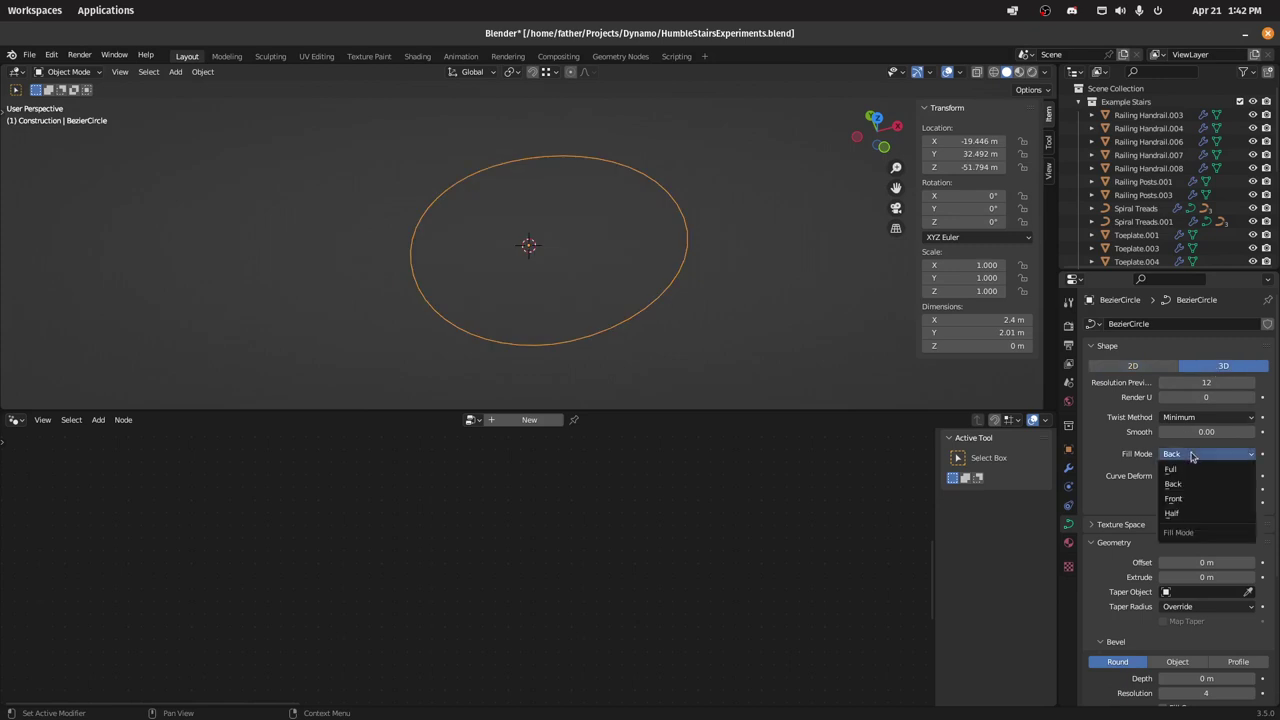
left_click(1180, 498)
left_click(1203, 459)
left_click(1196, 470)
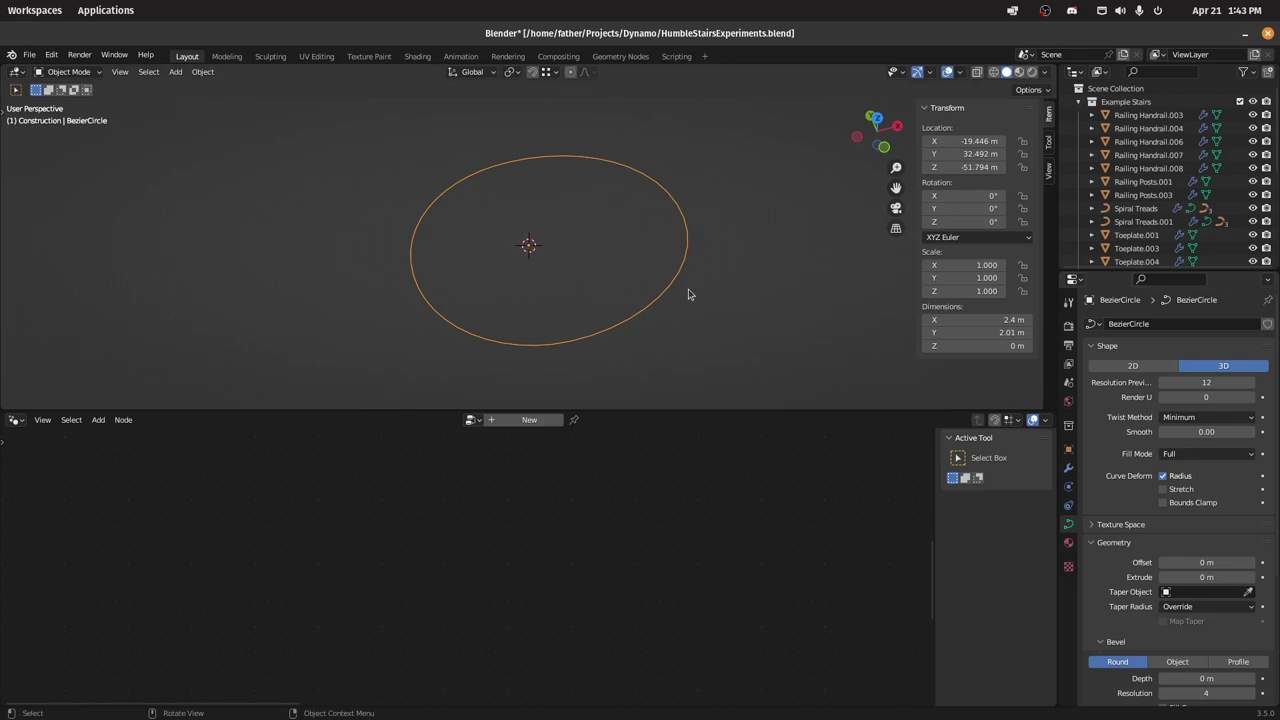
Step: Add a Geometry Nodes modifier to the Bezier circle and assign the Railing Handrail node group to it
scroll(686, 289, "down", 7)
middle_click_drag(643, 280, 728, 283)
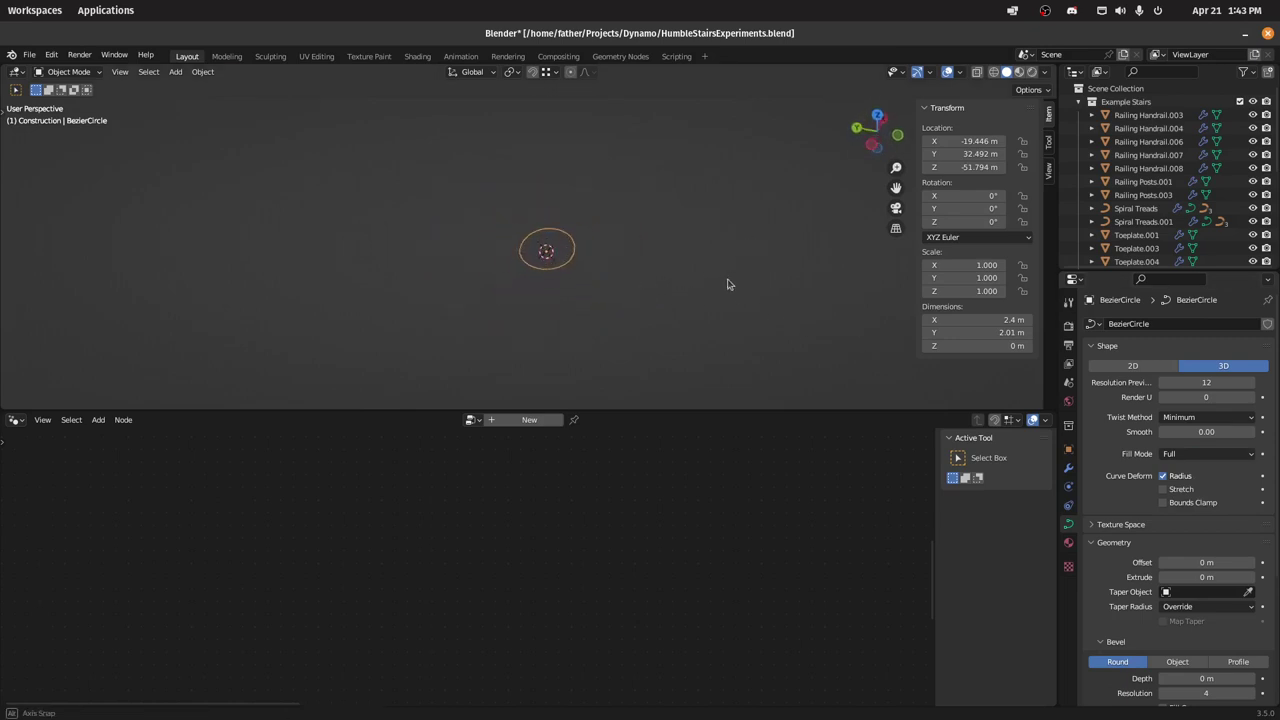
left_click(1069, 474)
left_click(1124, 324)
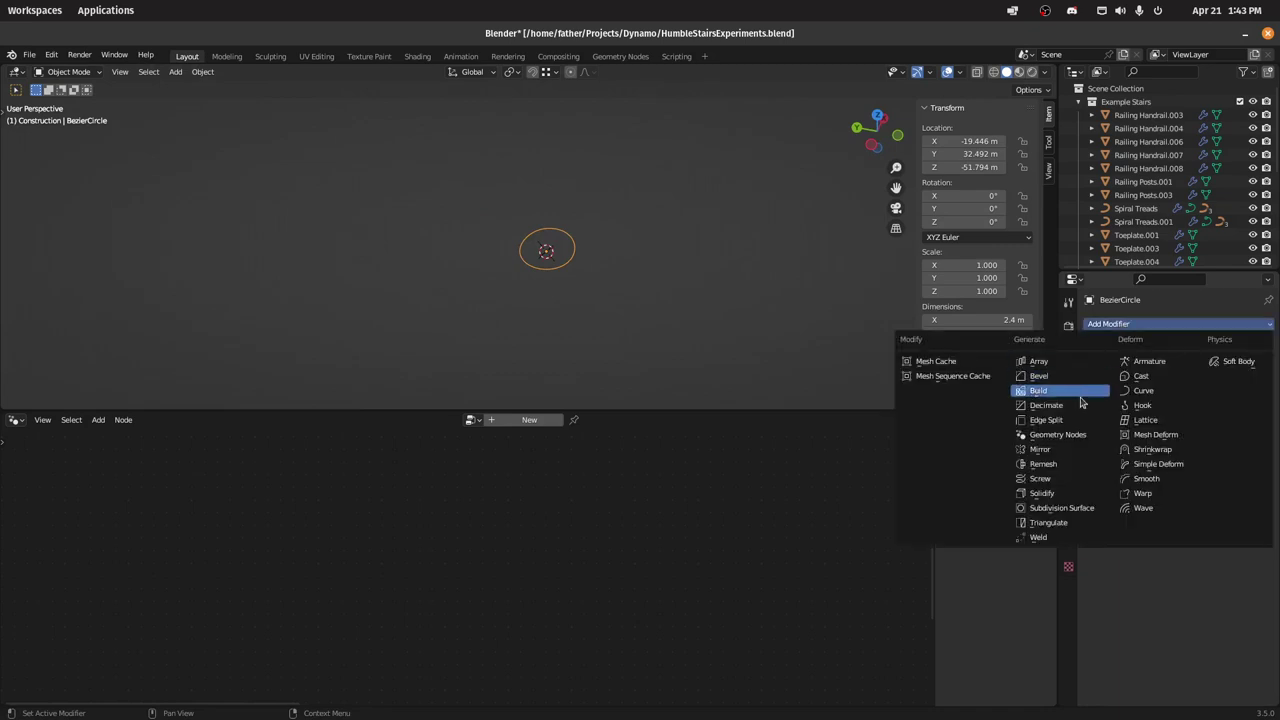
left_click(1076, 437)
left_click(1097, 366)
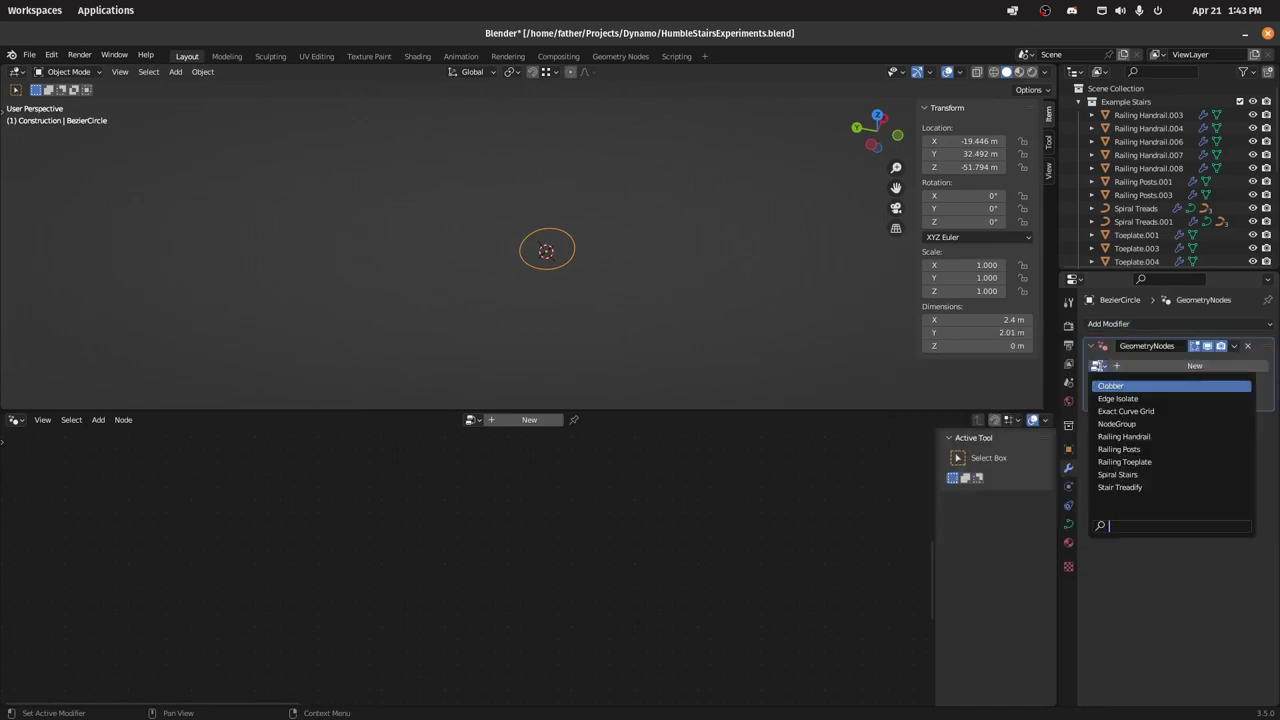
left_click(1155, 437)
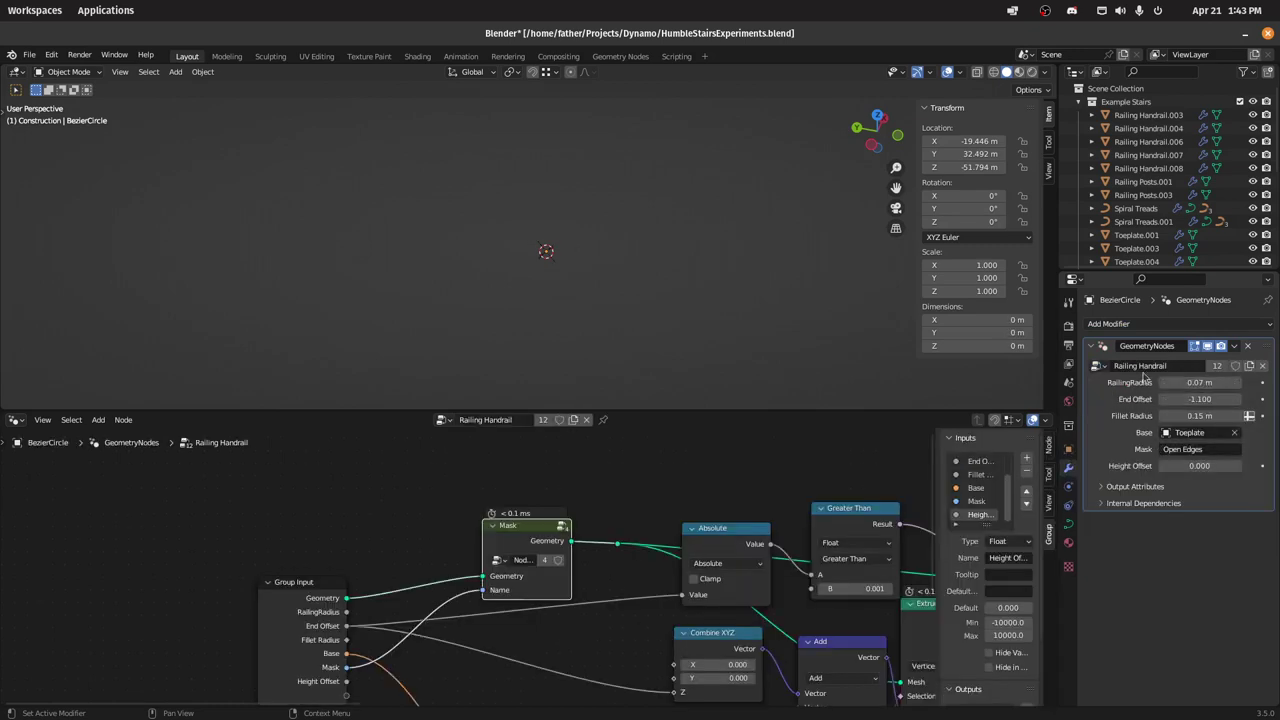
Step: Bring the whole scene back into view and select BezierCircle in the Construction collection
key("KP_Decimal")
key("a")
key("KP_Decimal")
left_click(555, 307)
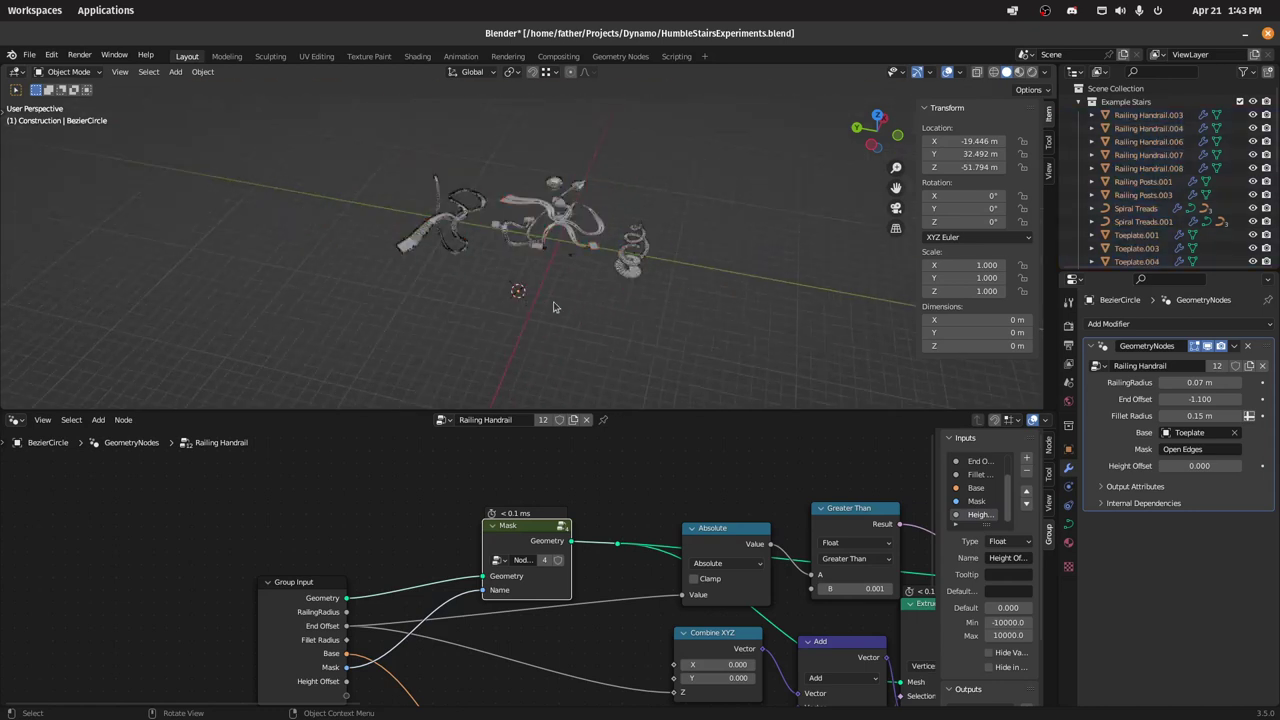
scroll(1155, 202, "down", 8)
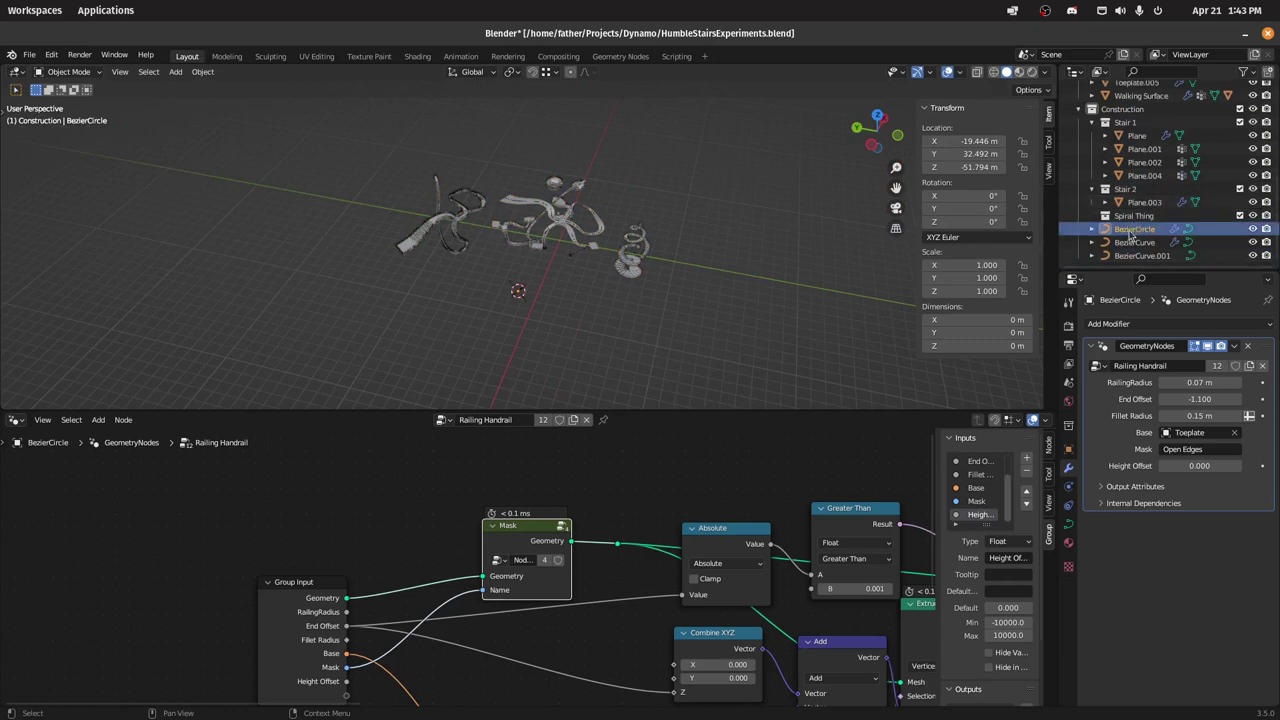
left_click(1131, 233)
Step: Scale up all control points of the Bezier circle in Edit Mode and return to Object Mode
key("s")
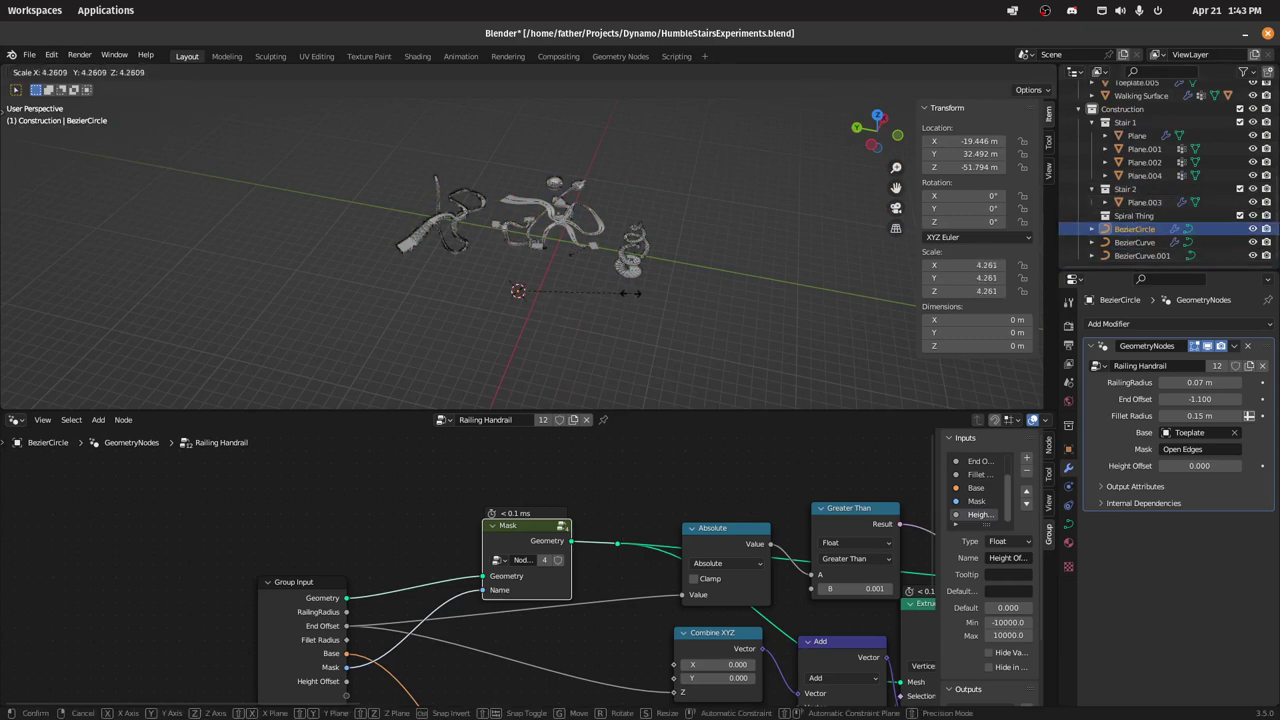
right_click(626, 297)
key("Tab")
key("a")
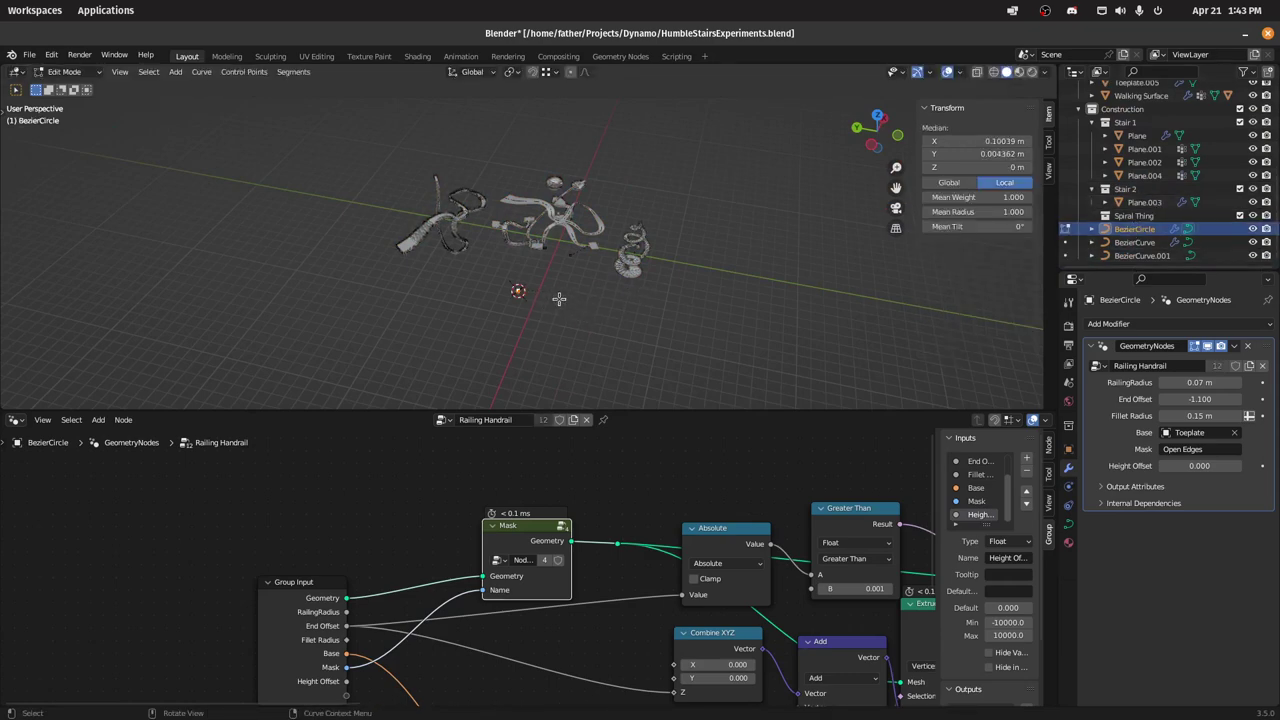
key("s")
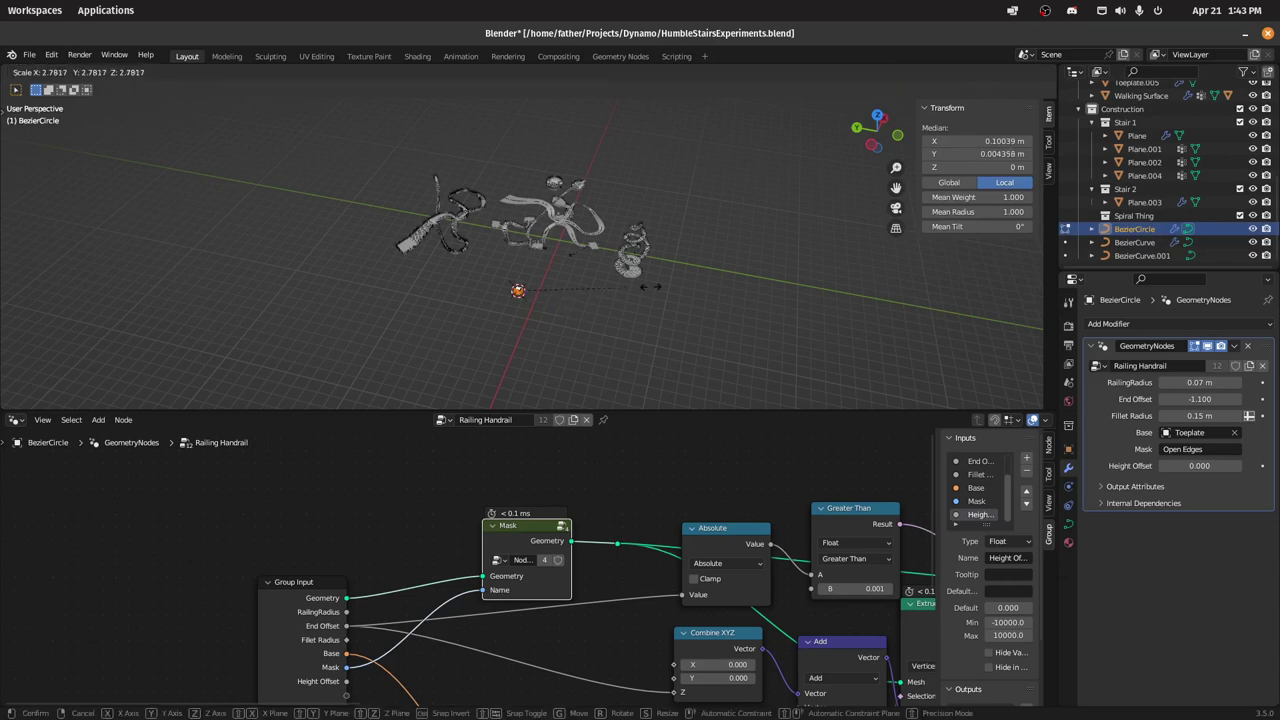
key("Escape")
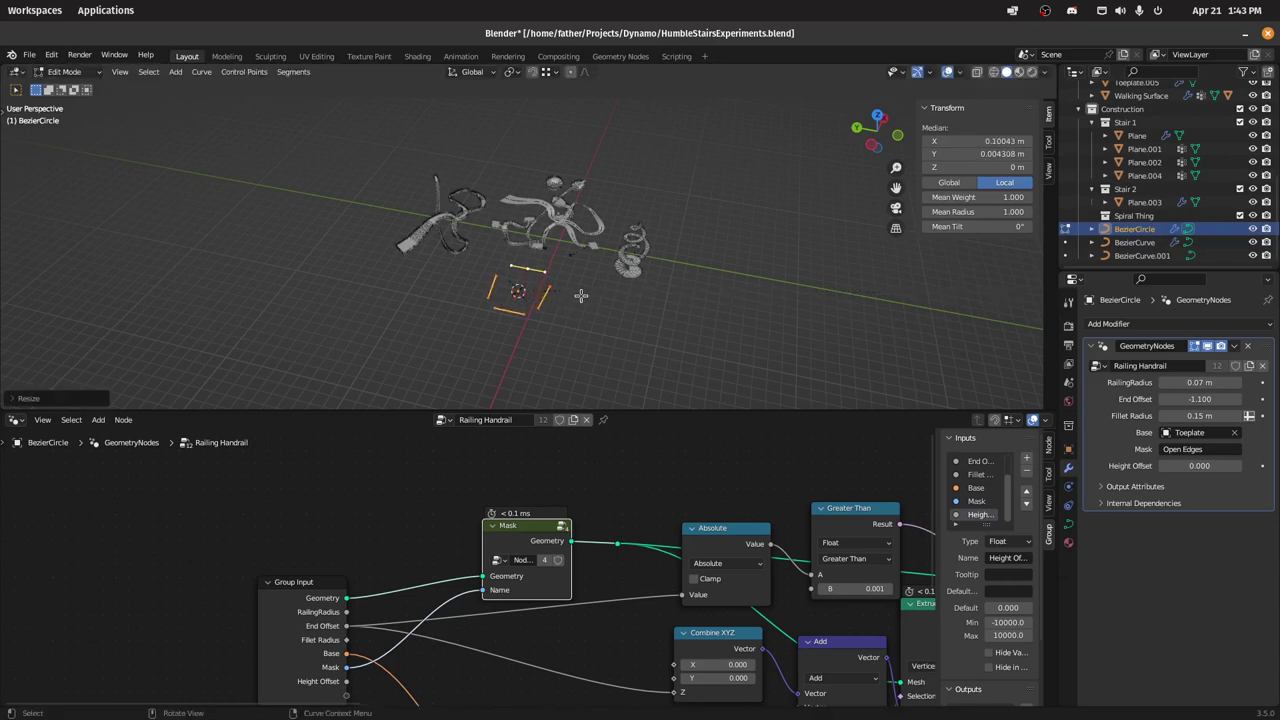
key("Tab")
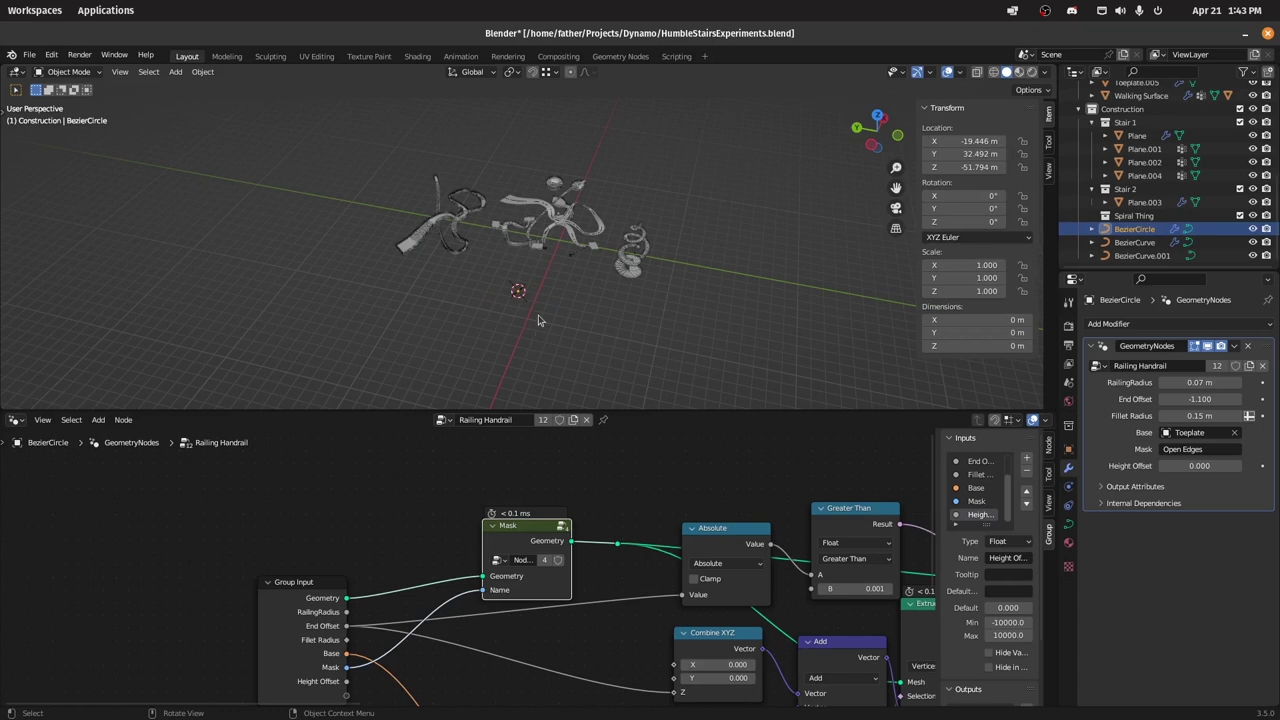
Step: Check the enlarged circle's control points and select the Stair 2 railing posts to inspect their modifiers
scroll(537, 320, "up", 5)
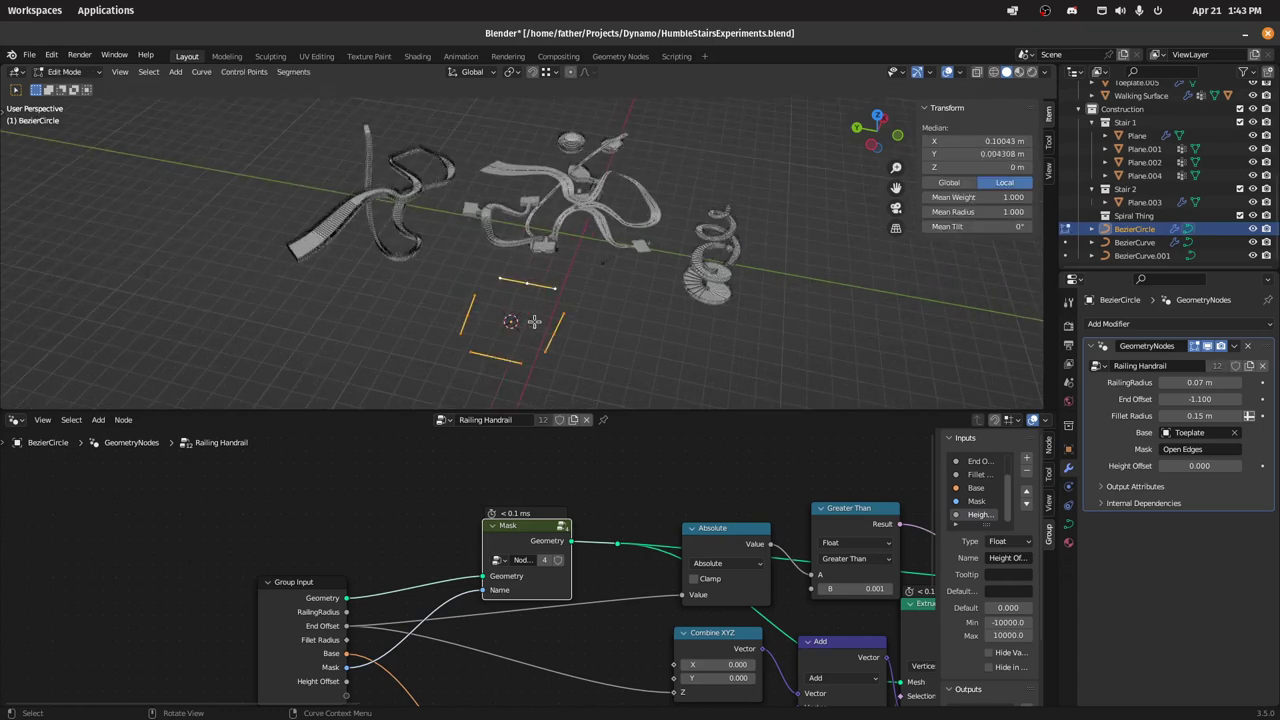
middle_click_drag(646, 321, 606, 264, "shift")
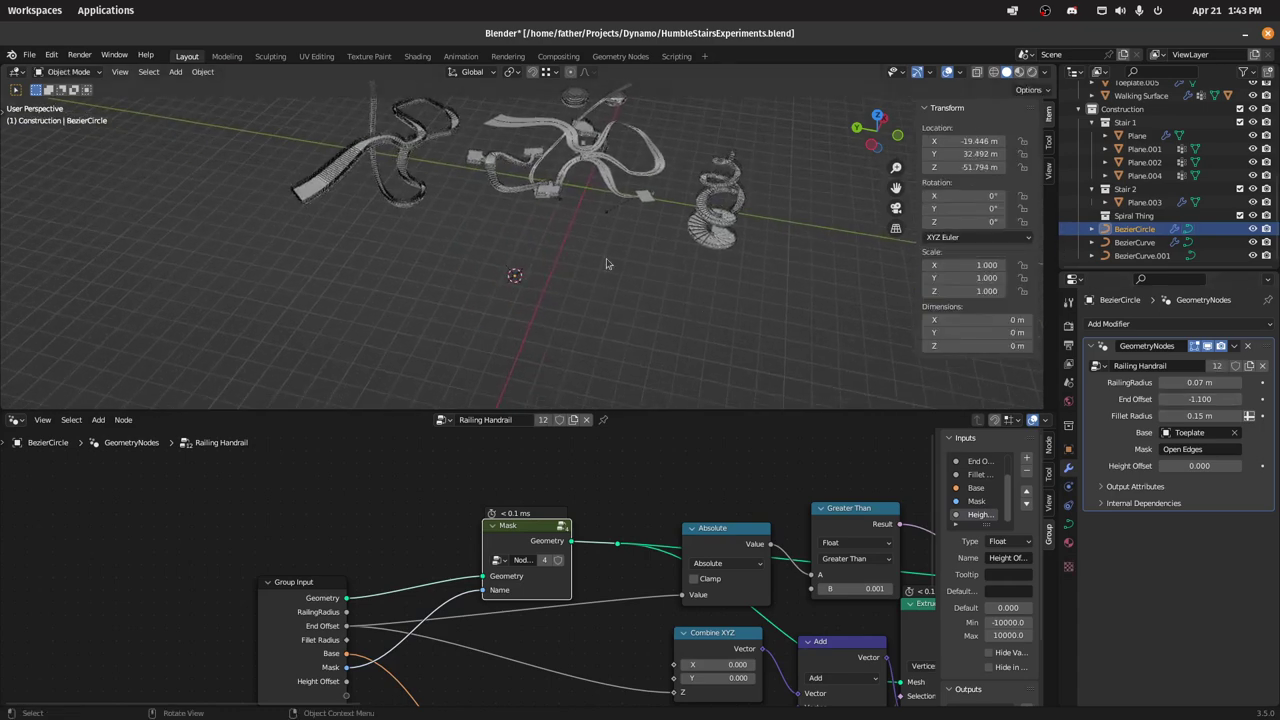
left_click(432, 196)
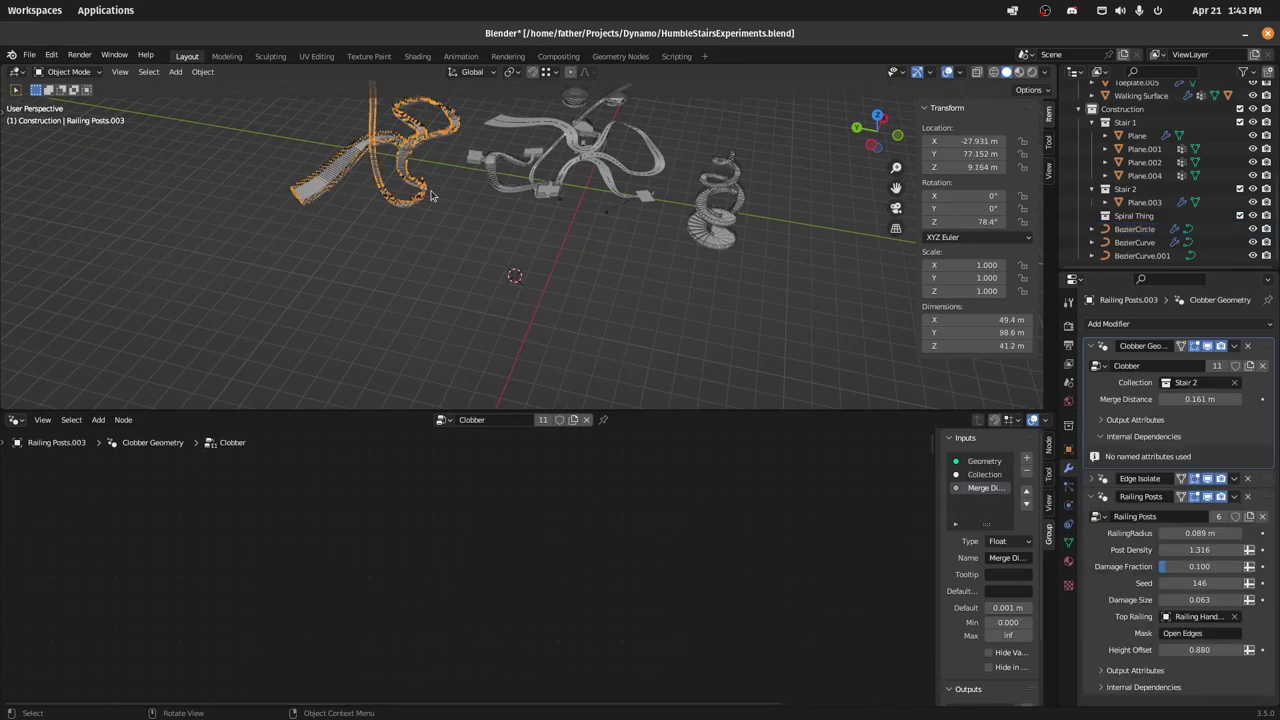
Step: Check the Stair 2 railing posts in Edit Mode, return to Object Mode and deselect them
key("Tab")
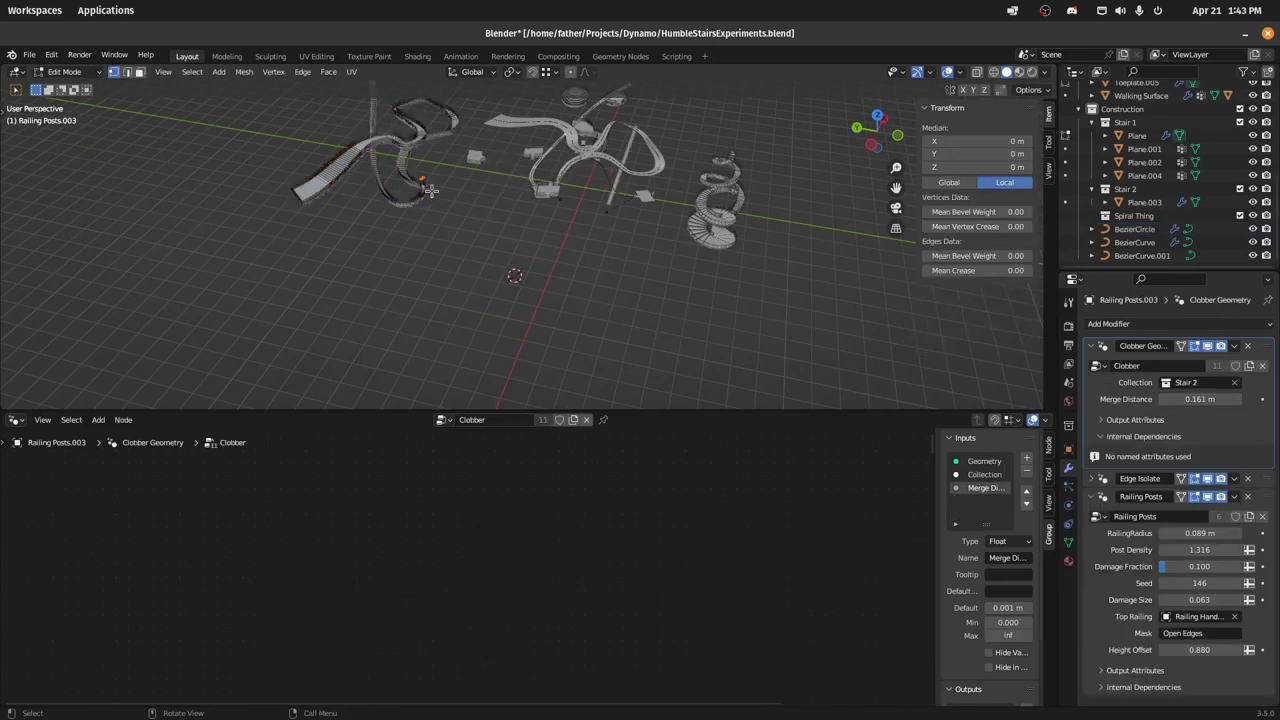
key("Tab")
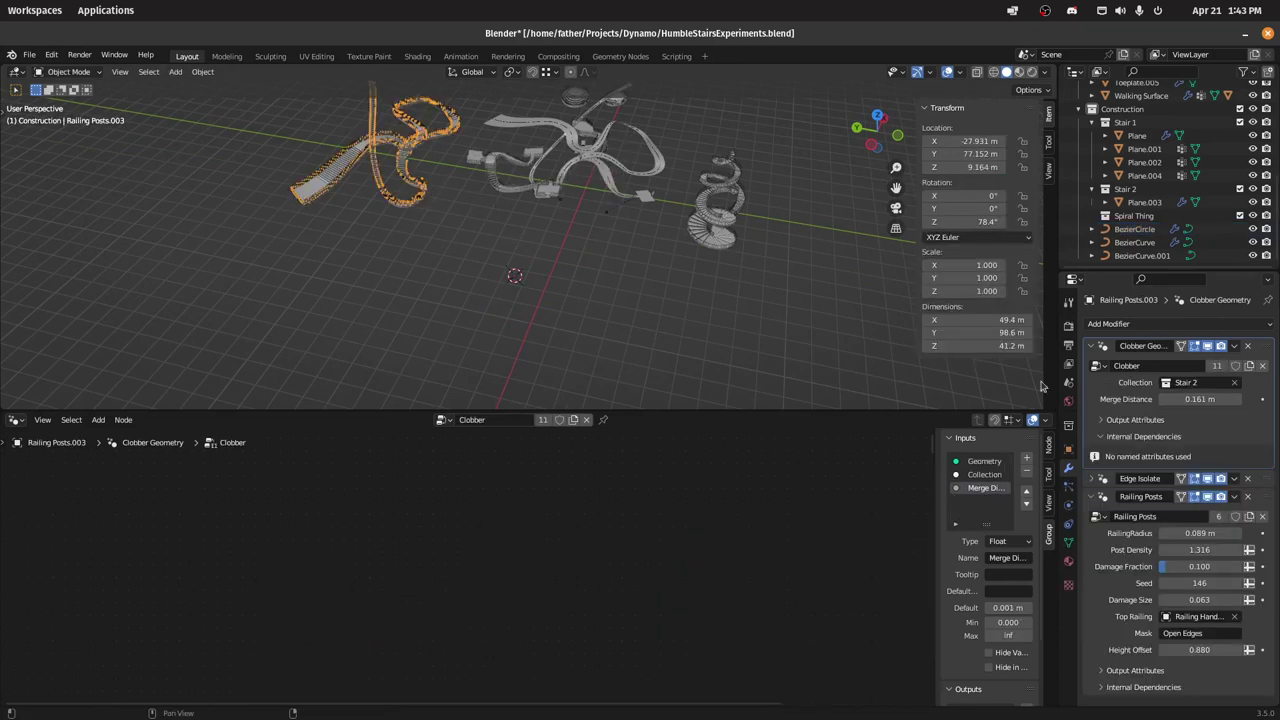
left_click(519, 278)
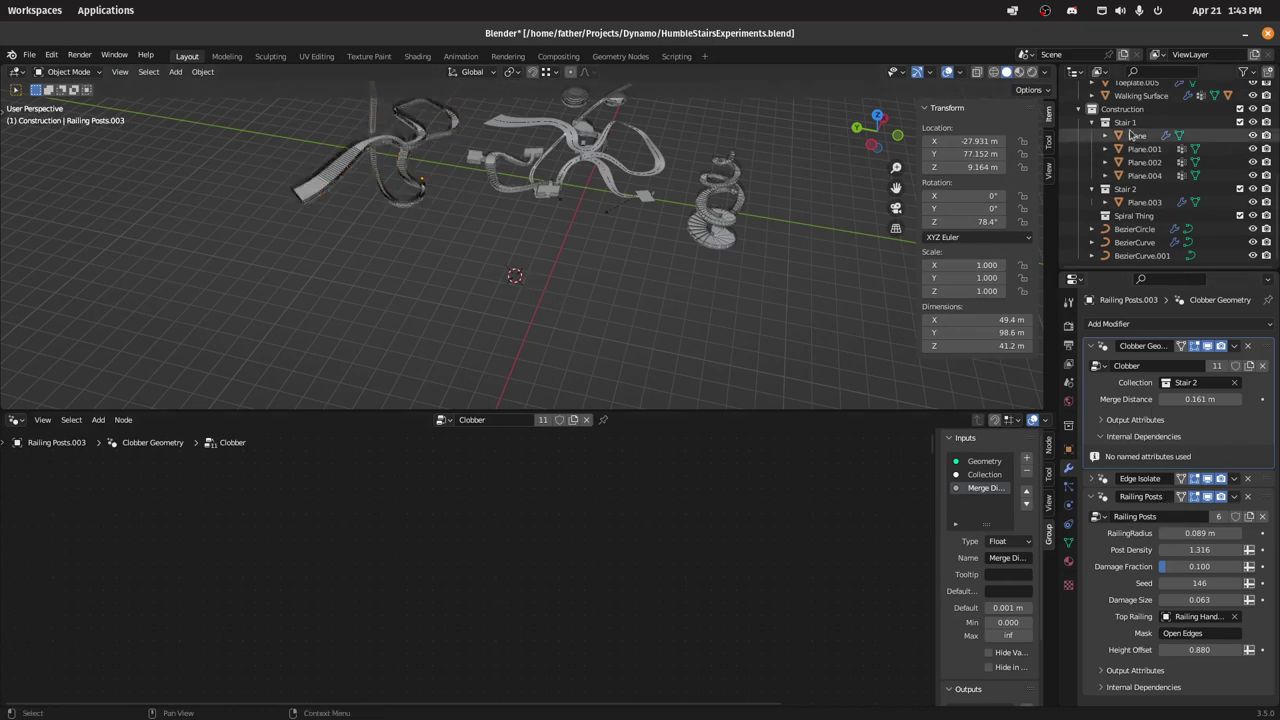
Step: Select BezierCircle in the Construction collection and remove its GeometryNodes modifier
left_click(1131, 243)
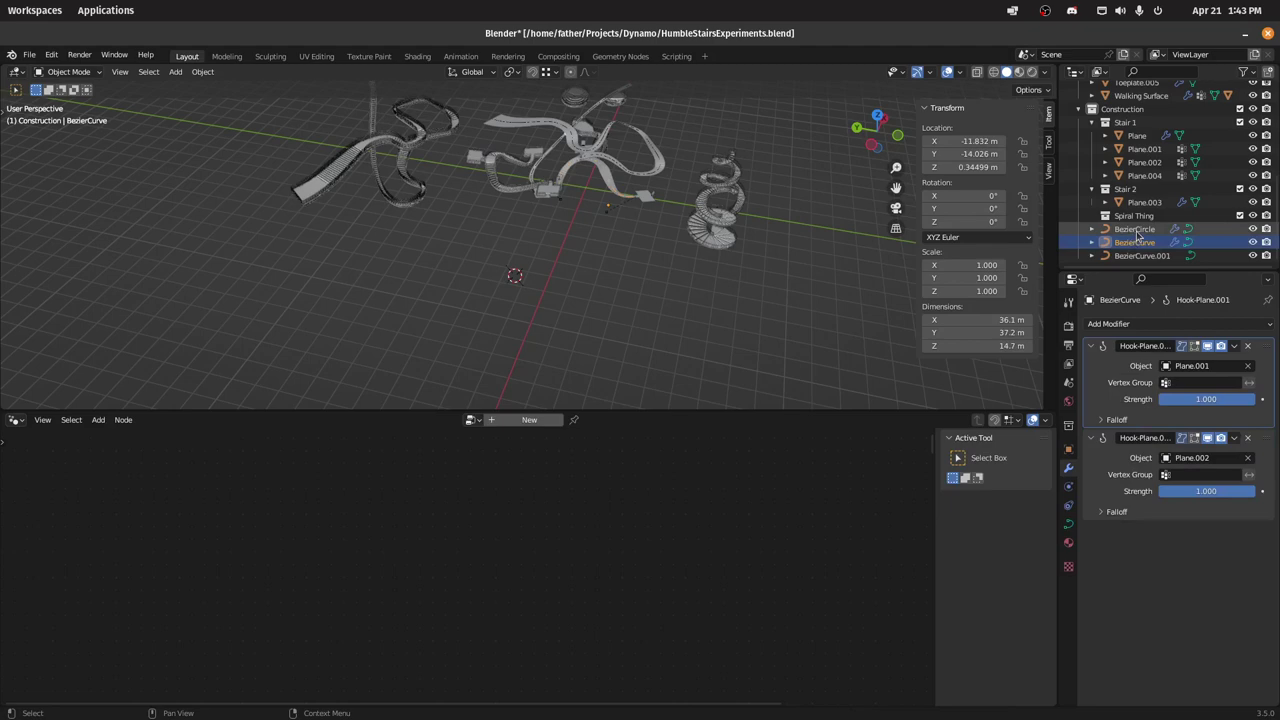
left_click(1136, 230)
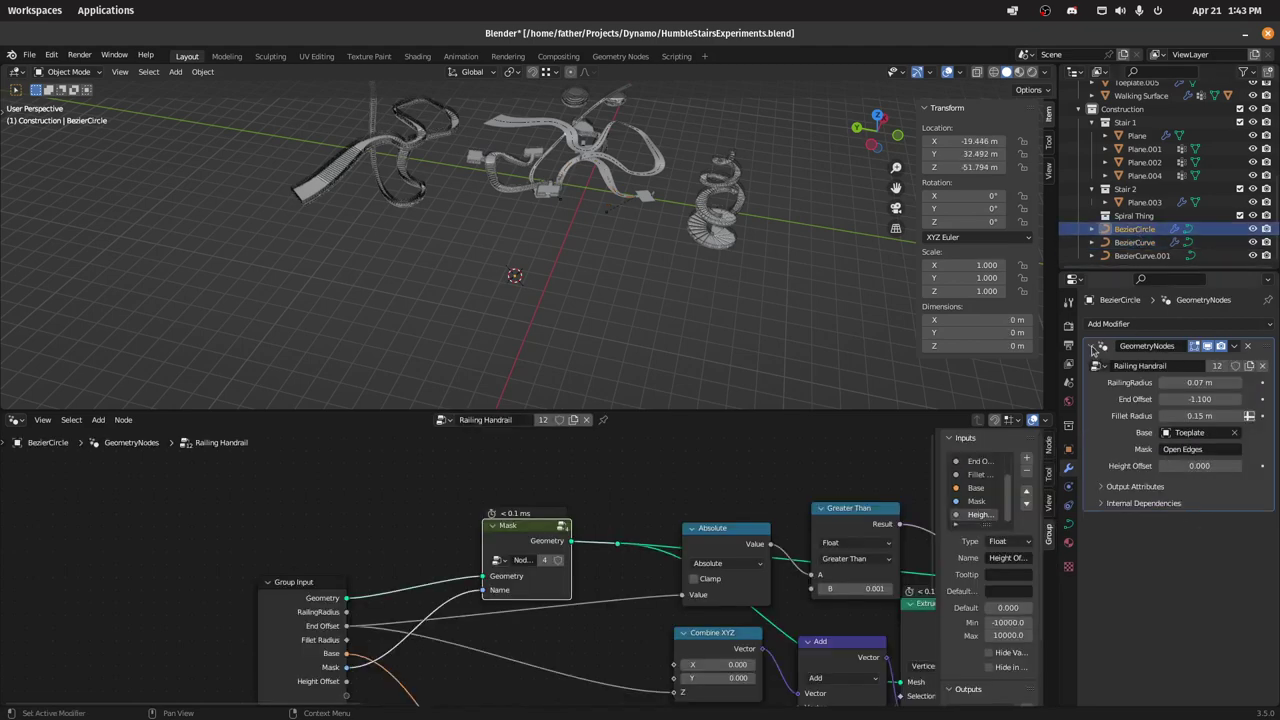
left_click(1248, 347)
Step: Copy the modifiers of the Stair 1 Railing Handrail object to the Bezier circle
middle_click_drag(508, 220, 522, 276)
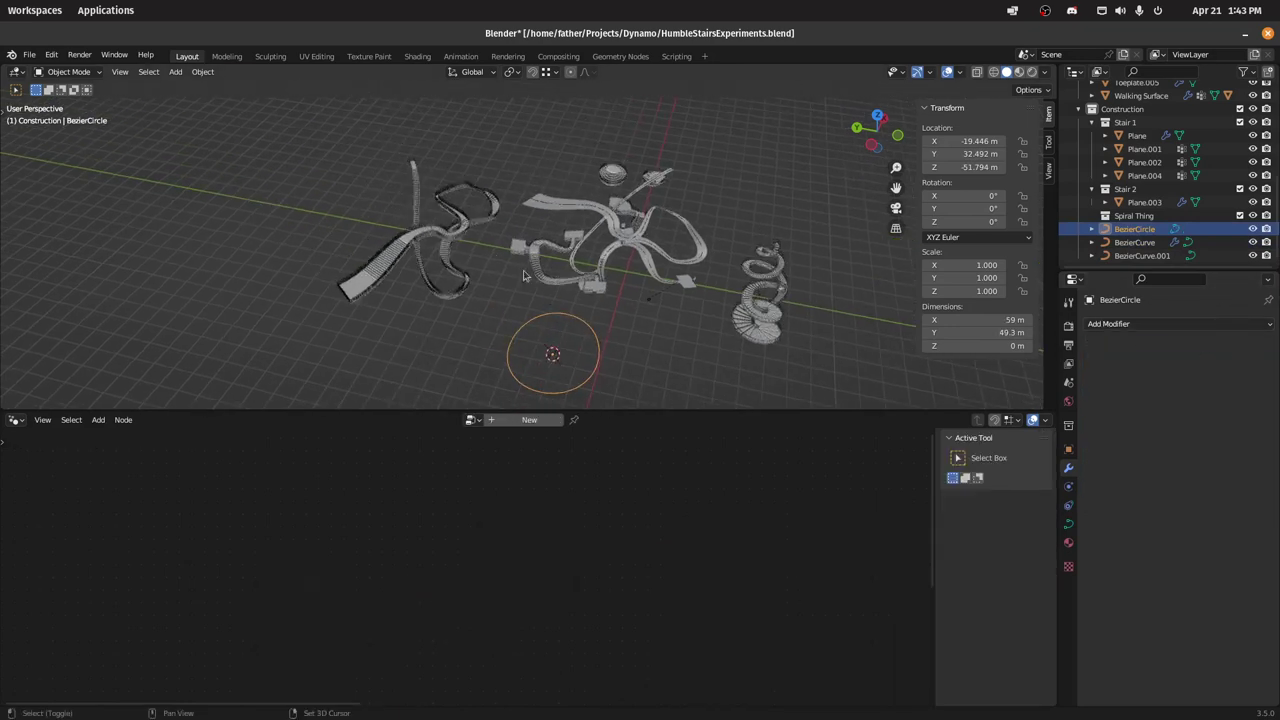
scroll(471, 226, "up", 8)
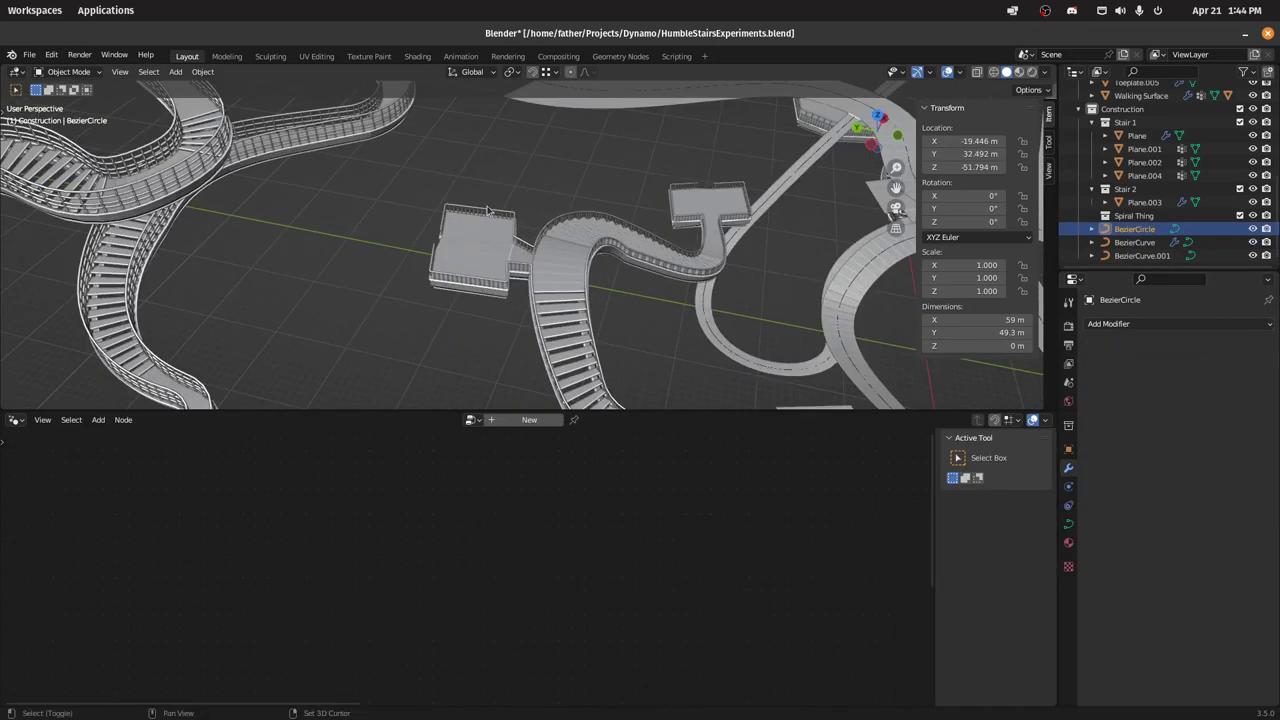
left_click(487, 210)
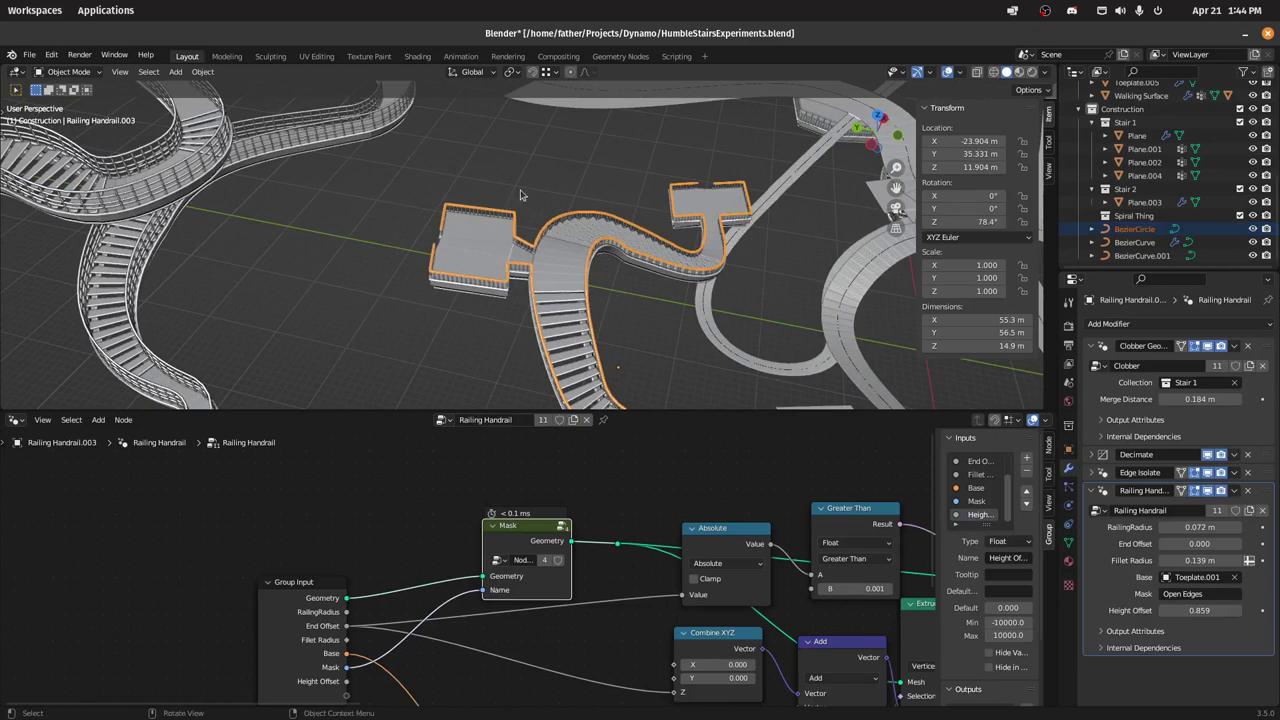
key("ctrl+l")
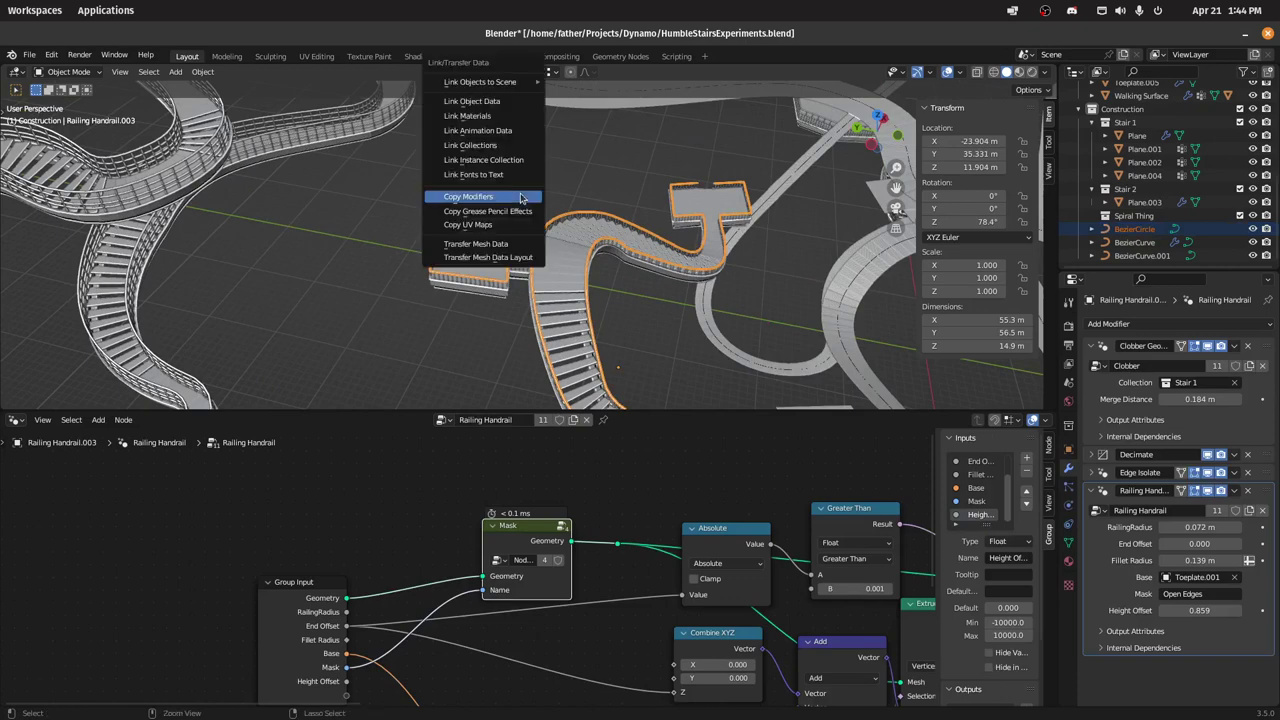
left_click(521, 198)
Step: Select BezierCircle alone and remove its Clobber Geometry modifier
scroll(578, 219, "down", 5)
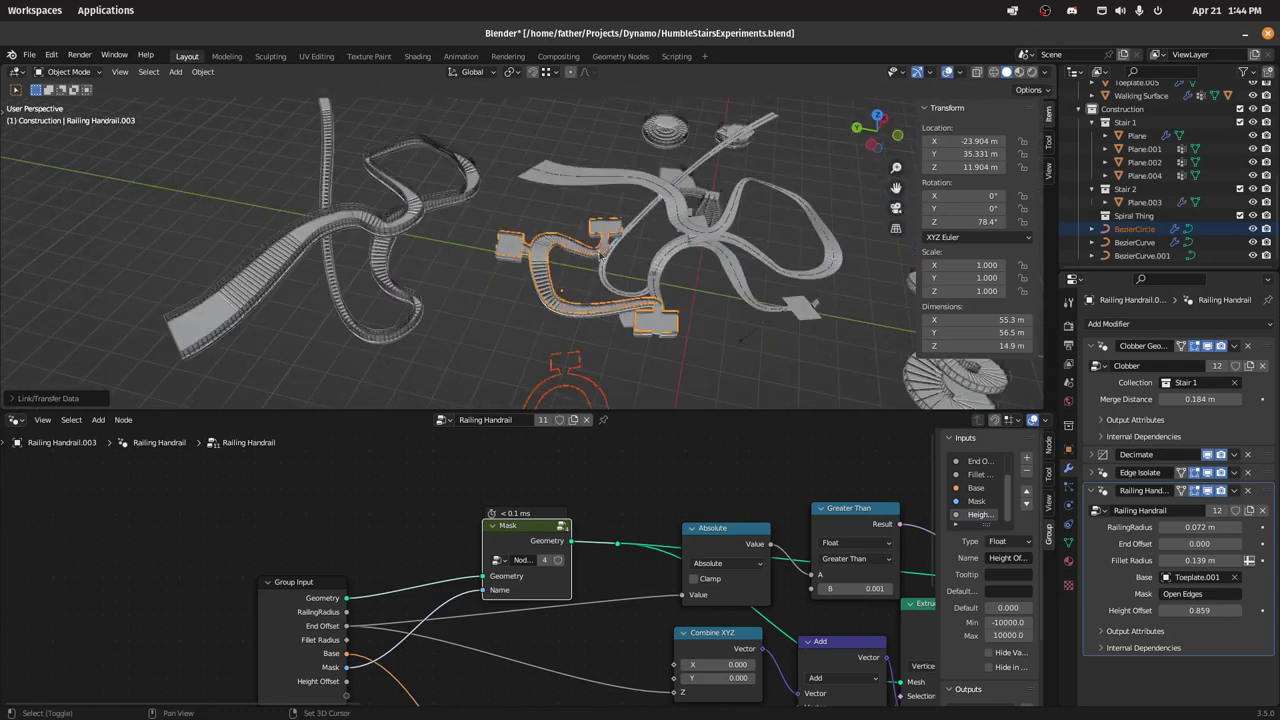
middle_click_drag(577, 370, 593, 274, "shift")
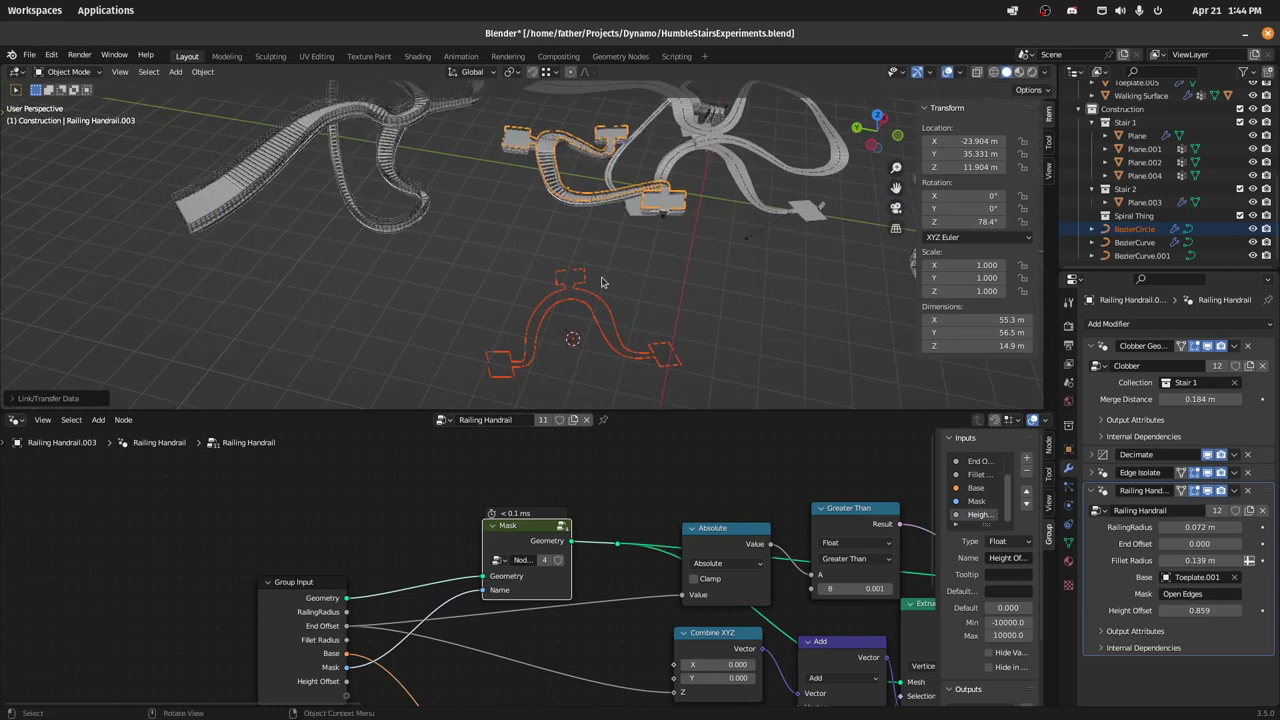
left_click(601, 283)
left_click(586, 298)
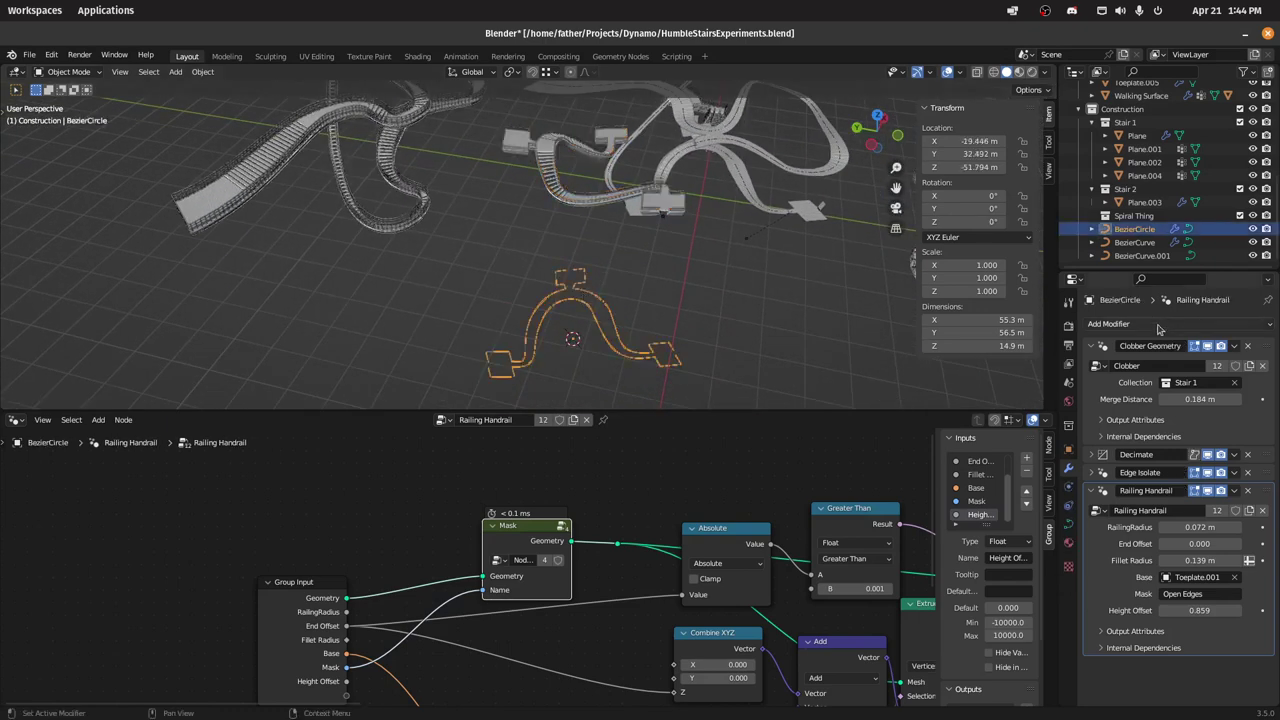
left_click(1247, 346)
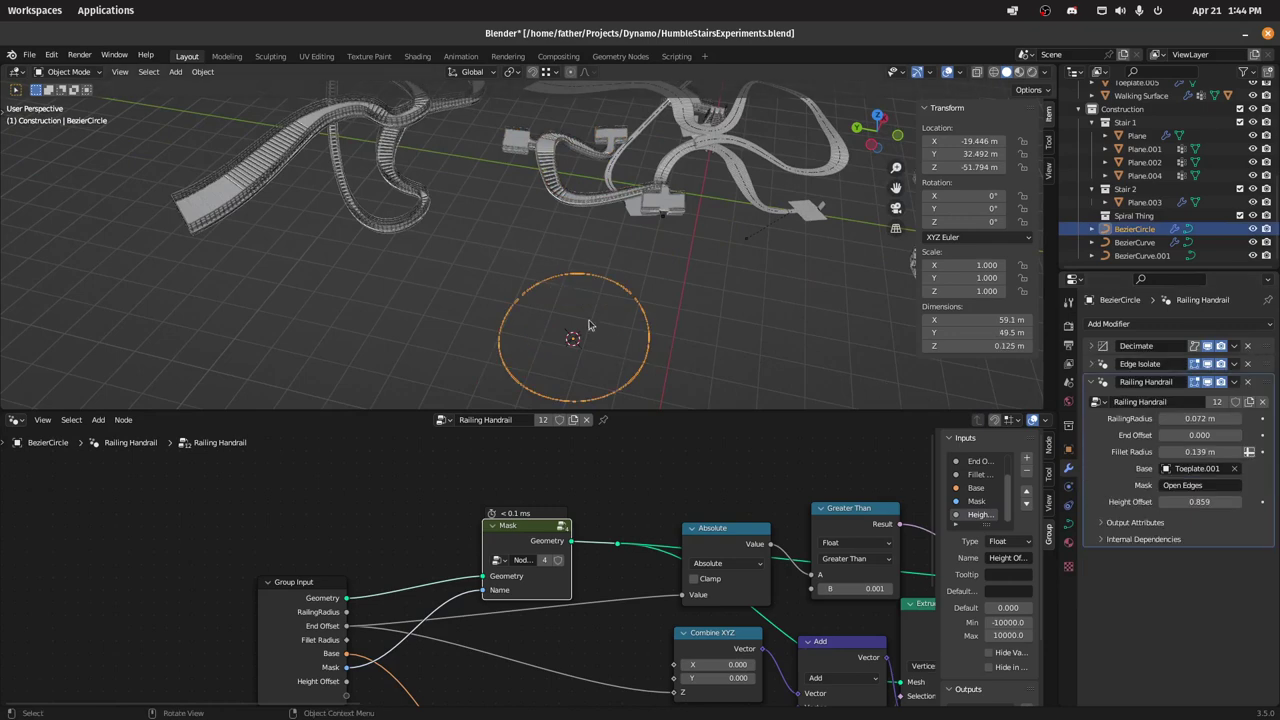
Step: Examine the handrail generated along the Bezier circle from close up and check its control points in Edit Mode
middle_click_drag(554, 324, 566, 268)
scroll(574, 325, "up", 2)
middle_click_drag(594, 341, 573, 166, "shift")
middle_click_drag(563, 284, 546, 309)
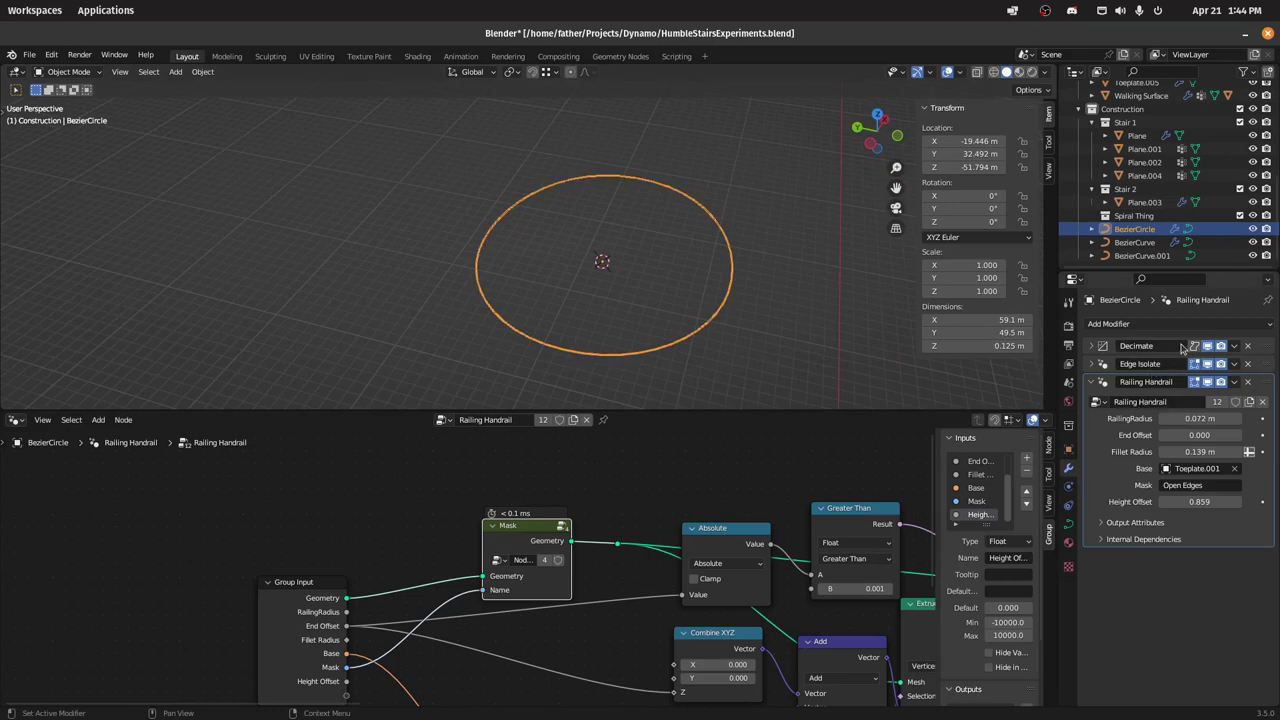
left_click(671, 288)
left_click(675, 343)
scroll(678, 343, "up", 3)
scroll(680, 345, "down", 2)
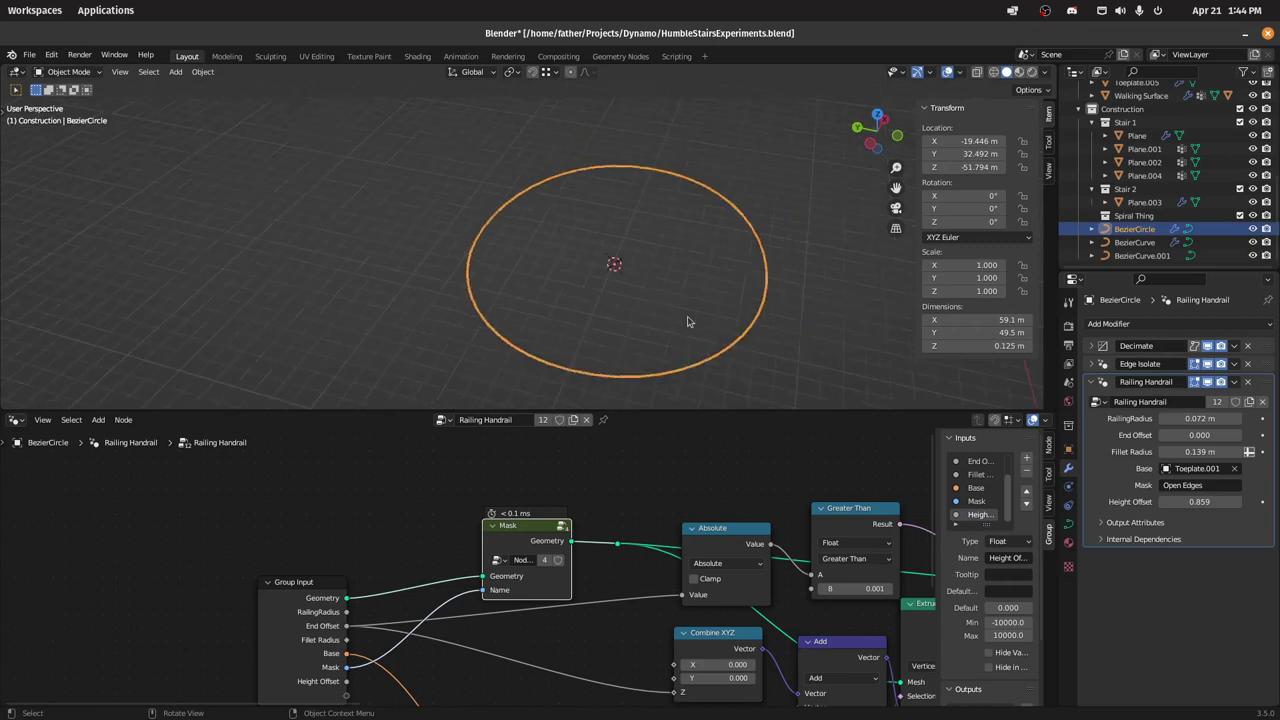
key("Tab")
middle_click_drag(669, 266, 653, 272, "shift")
key("Tab")
Step: Make a linked duplicate of the Bezier circle in the same position
scroll(669, 294, "down", 6)
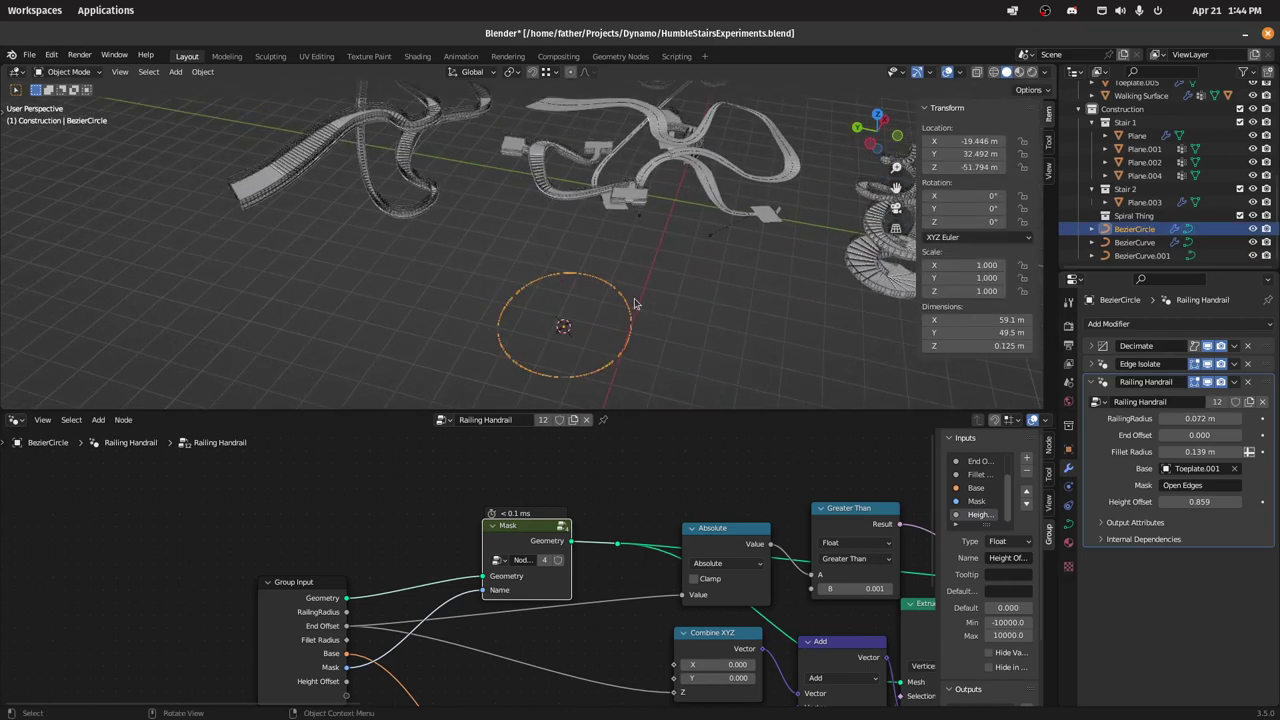
key("alt+d")
key("Escape")
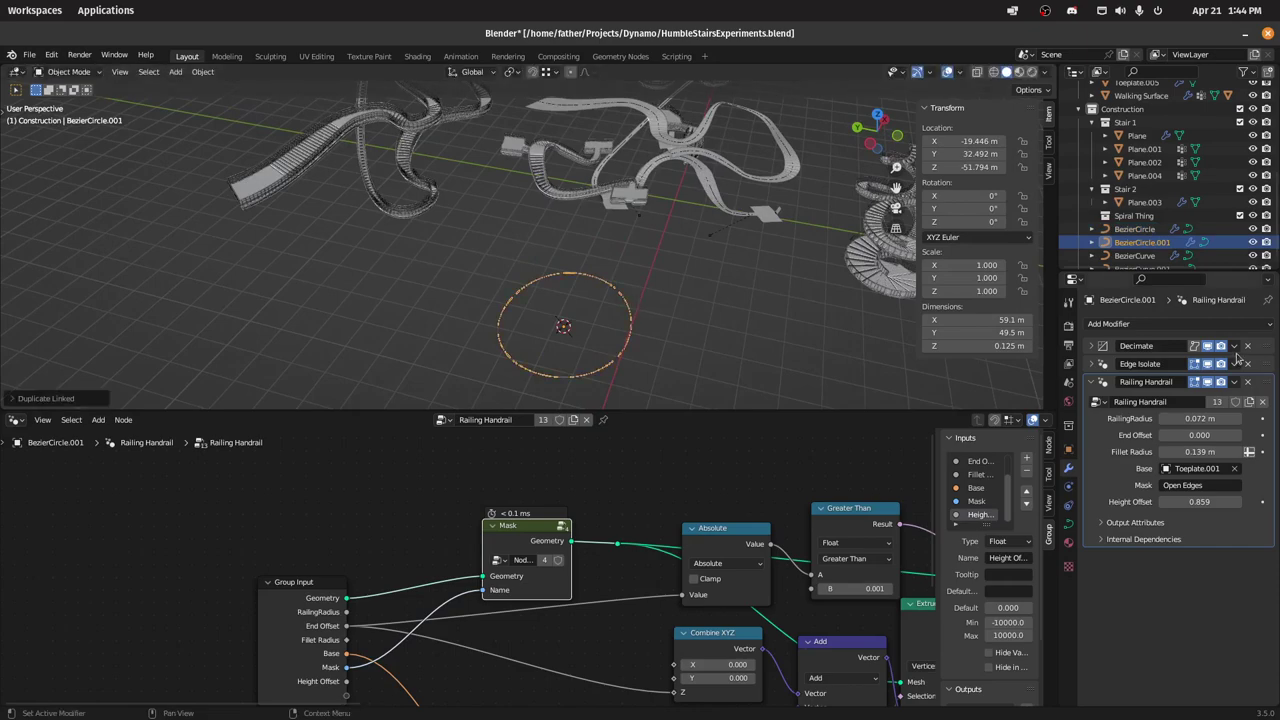
Step: Pick the Railing Posts object from the overlapping stair and railing objects of the central staircase
scroll(576, 298, "up", 6)
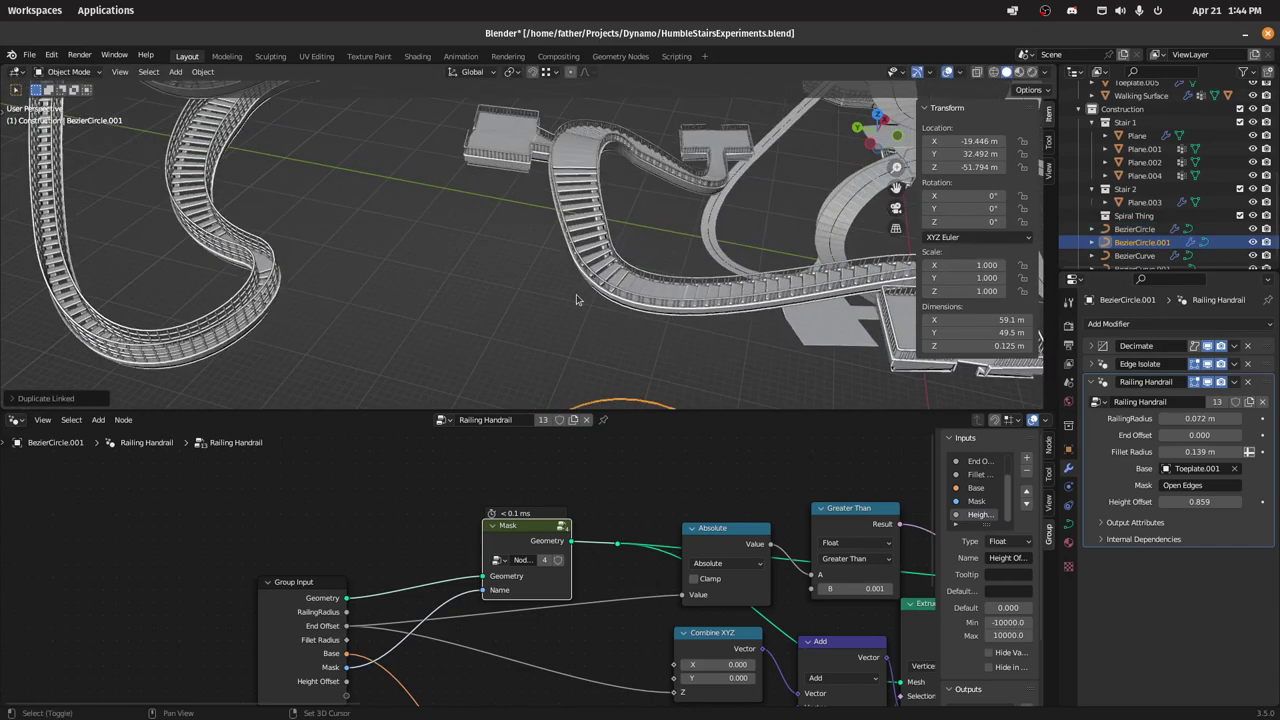
middle_click_drag(576, 298, 572, 260, "shift")
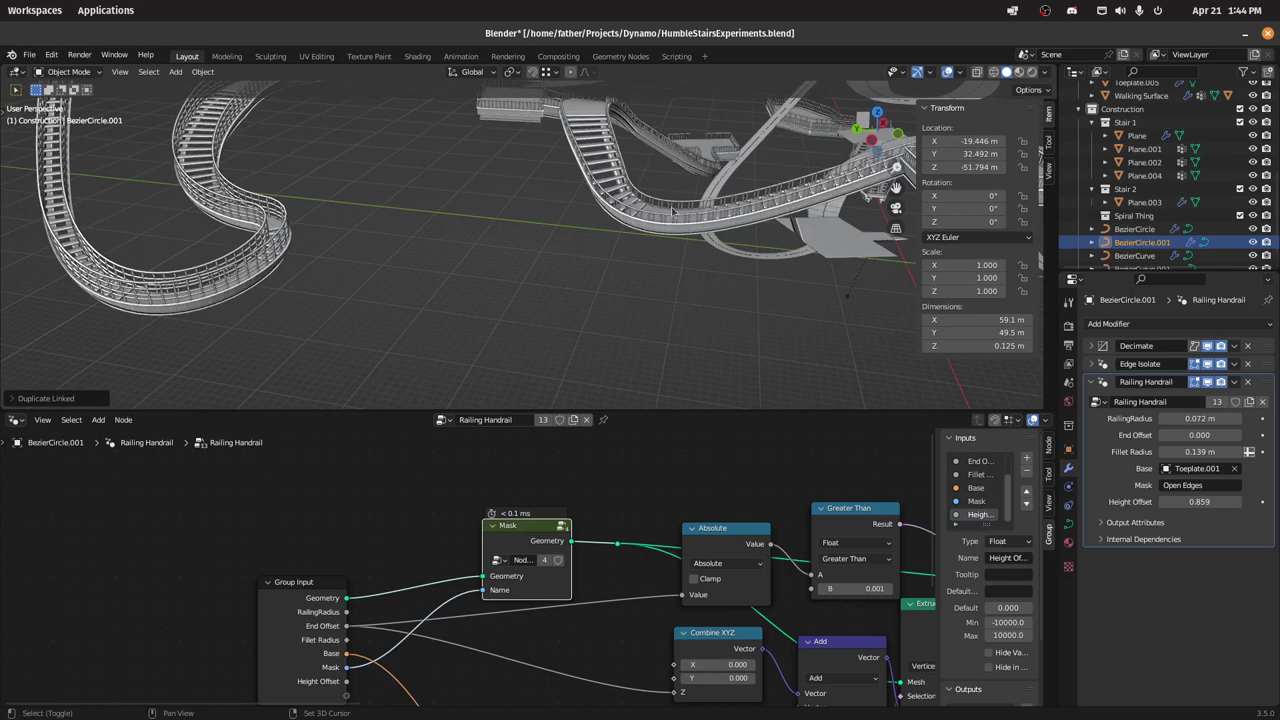
left_click(810, 128)
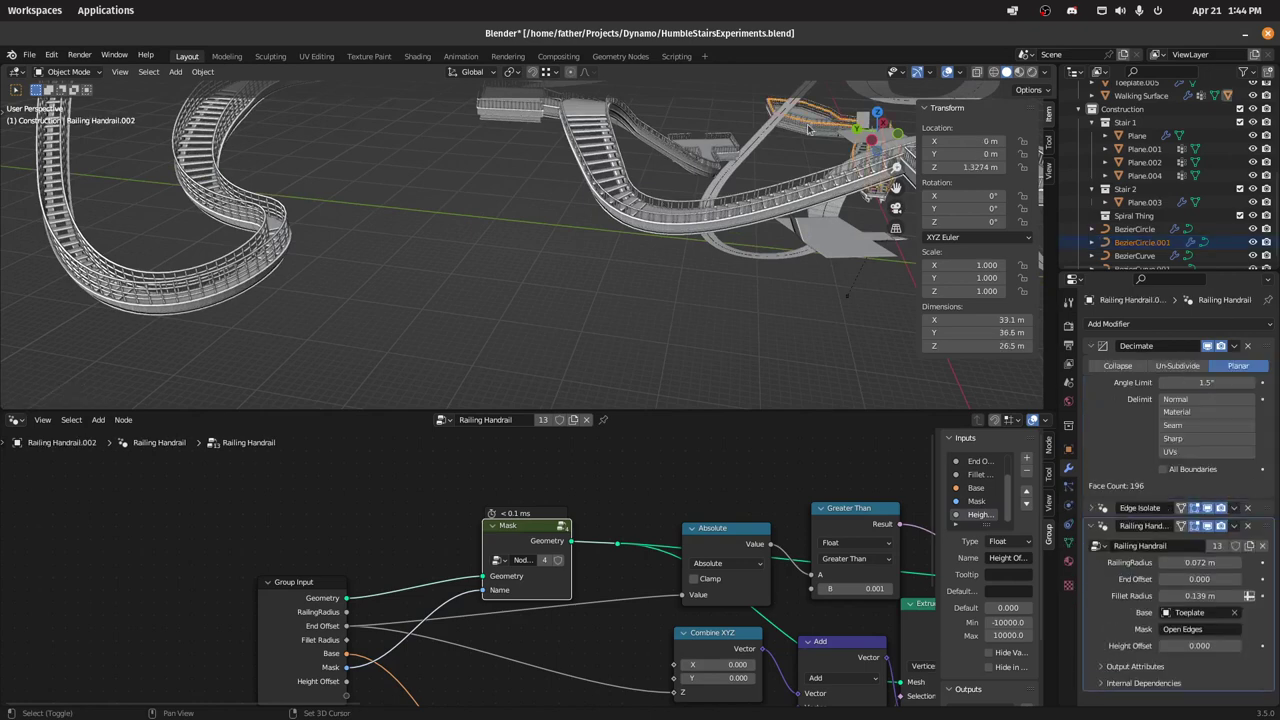
left_click(810, 128)
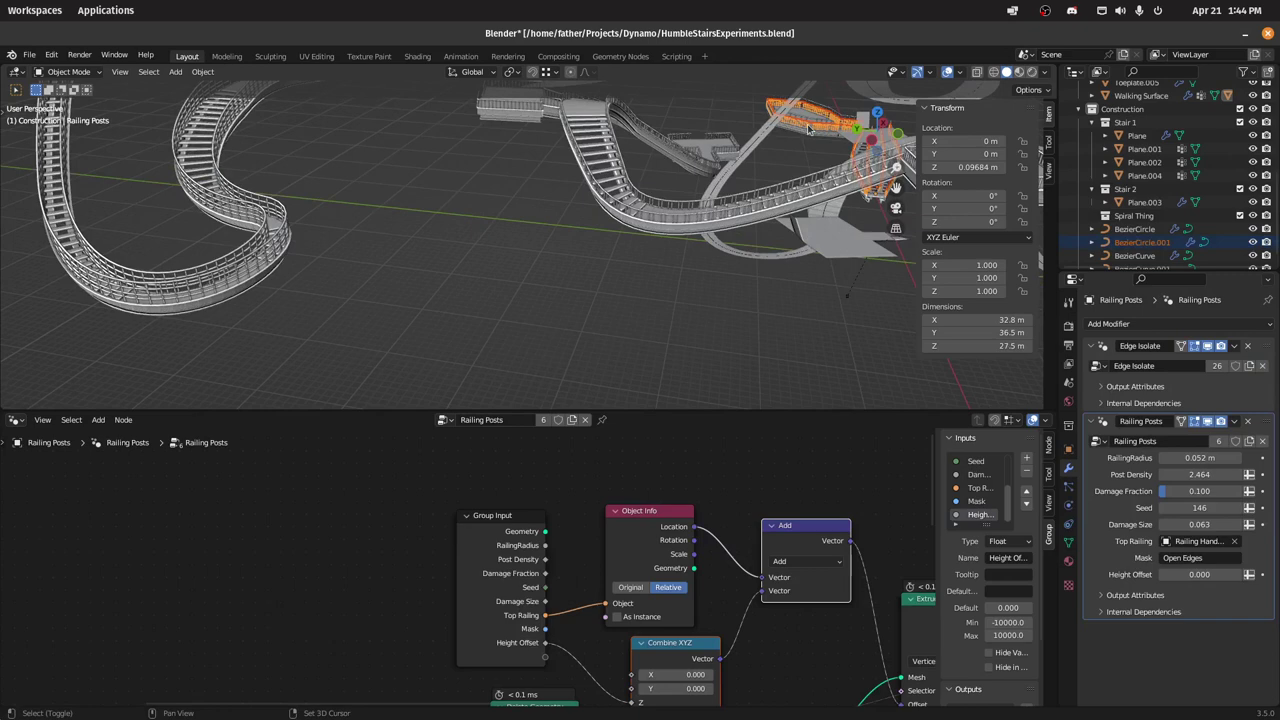
left_click(810, 128)
left_click(810, 128)
left_click(810, 128)
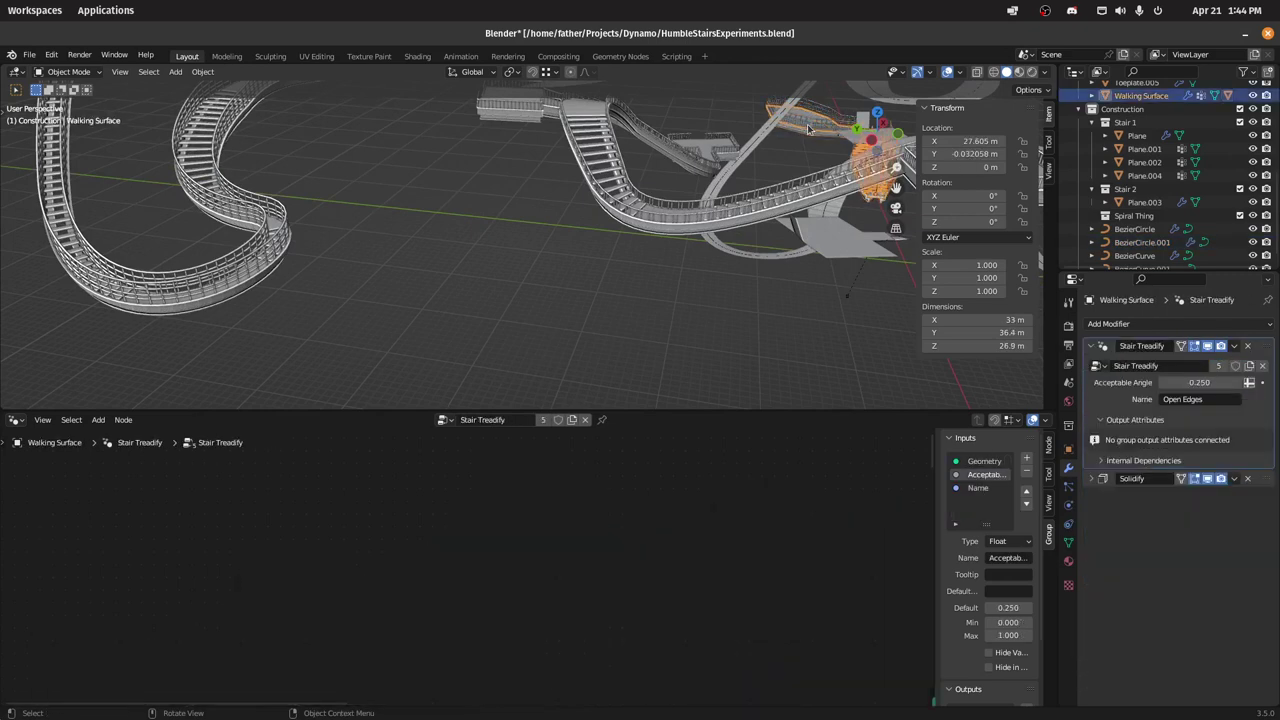
left_click(810, 128)
left_click(810, 128)
scroll(810, 128, "down", 6)
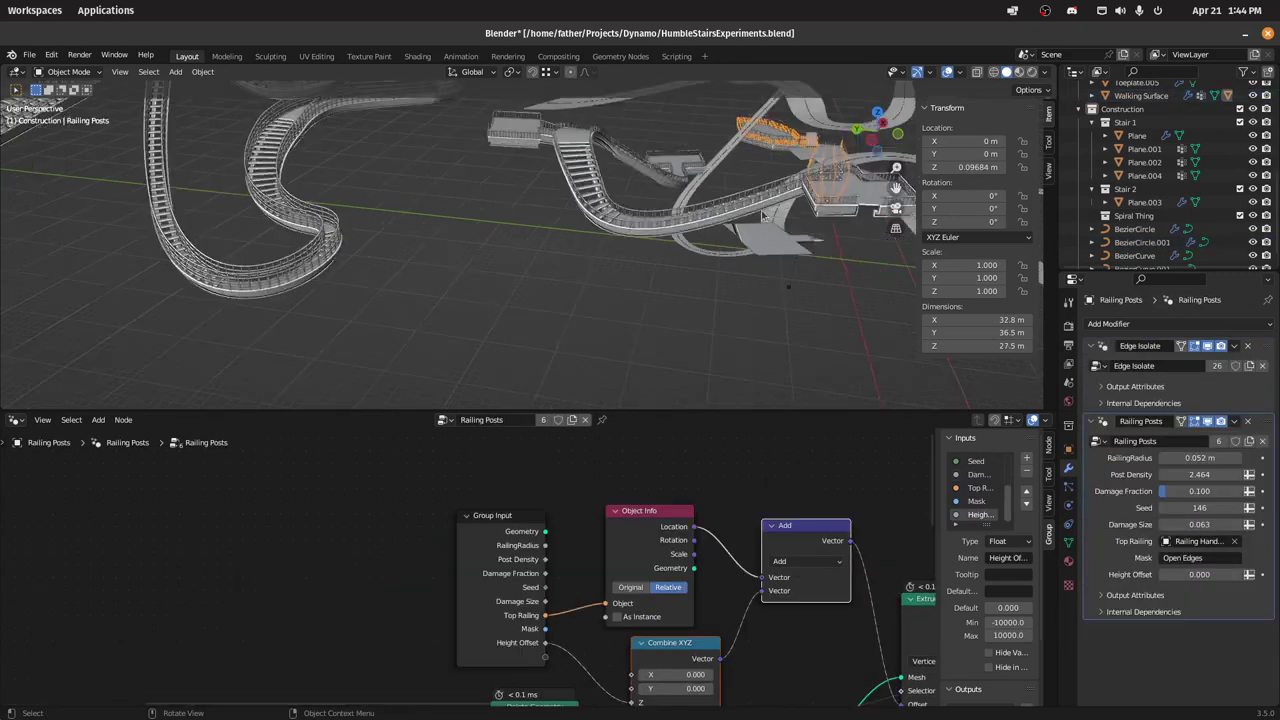
Step: Add BezierCircle to the selection, hide all unselected objects and make Railing Posts the active object
left_click(572, 345)
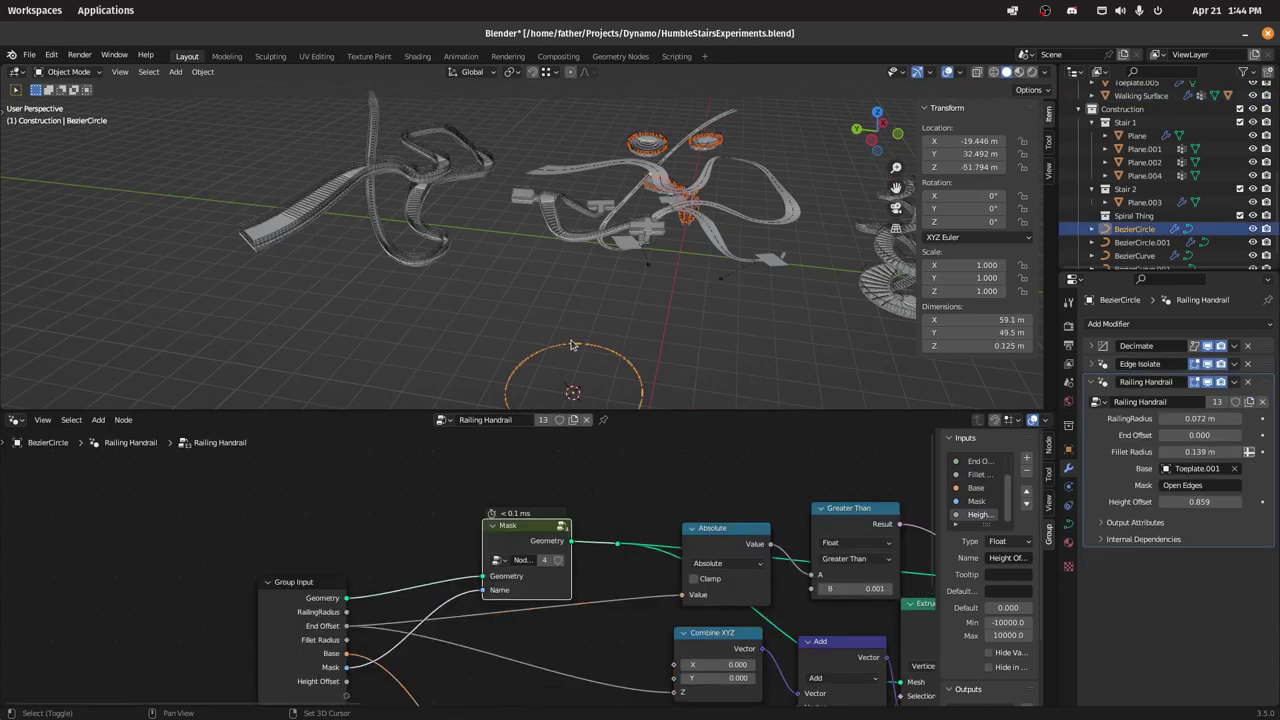
key("shift+h")
left_click(670, 236, "shift")
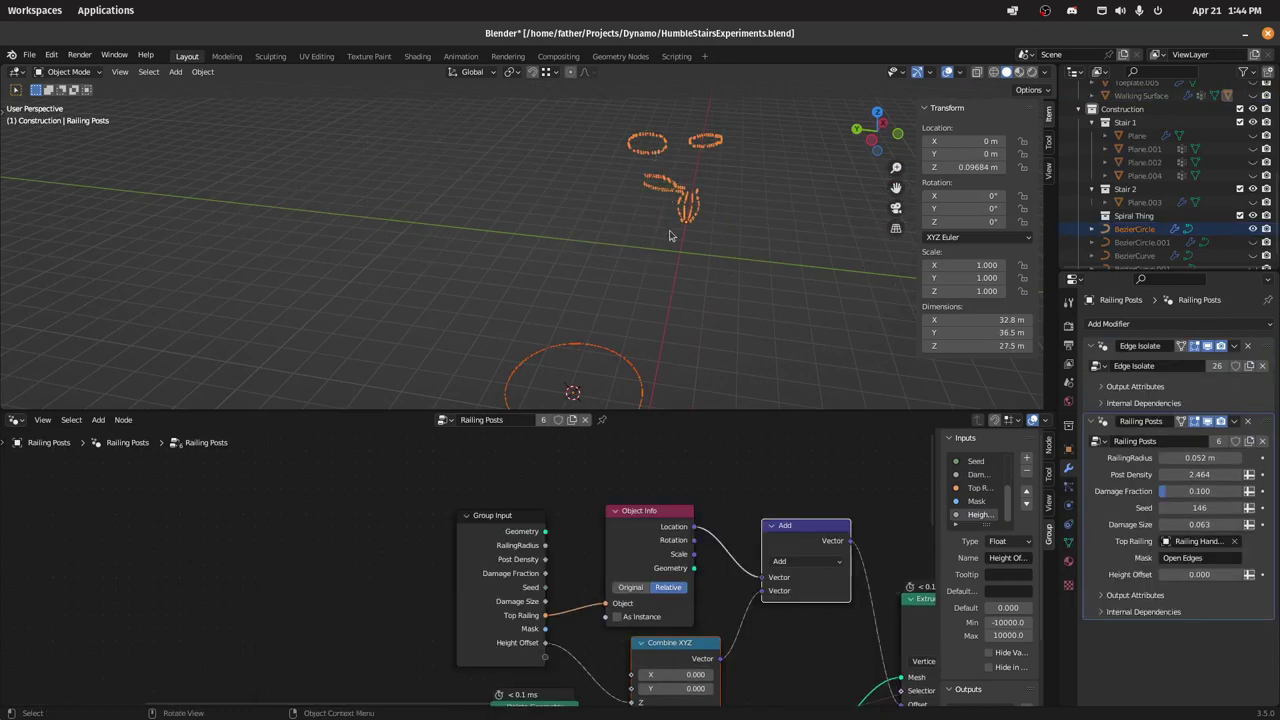
Step: Copy the modifiers of Railing Posts to BezierCircle and unhide all hidden objects
key("ctrl+l")
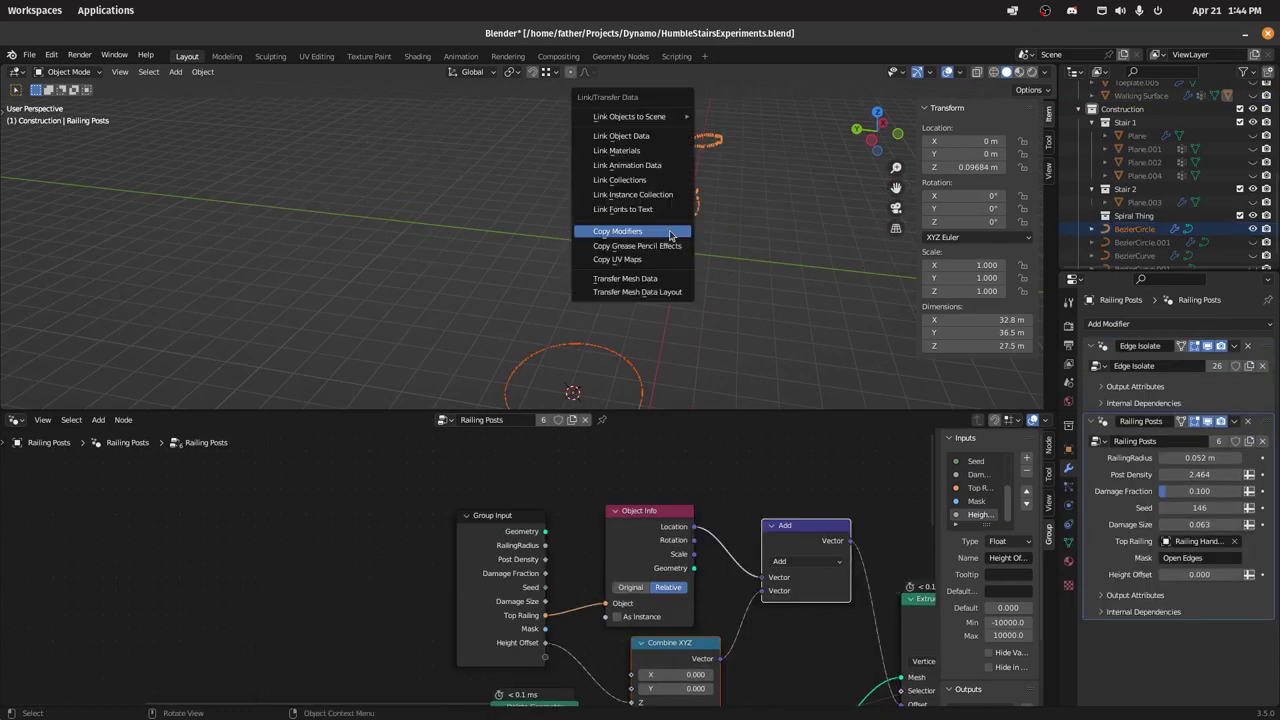
left_click(670, 234)
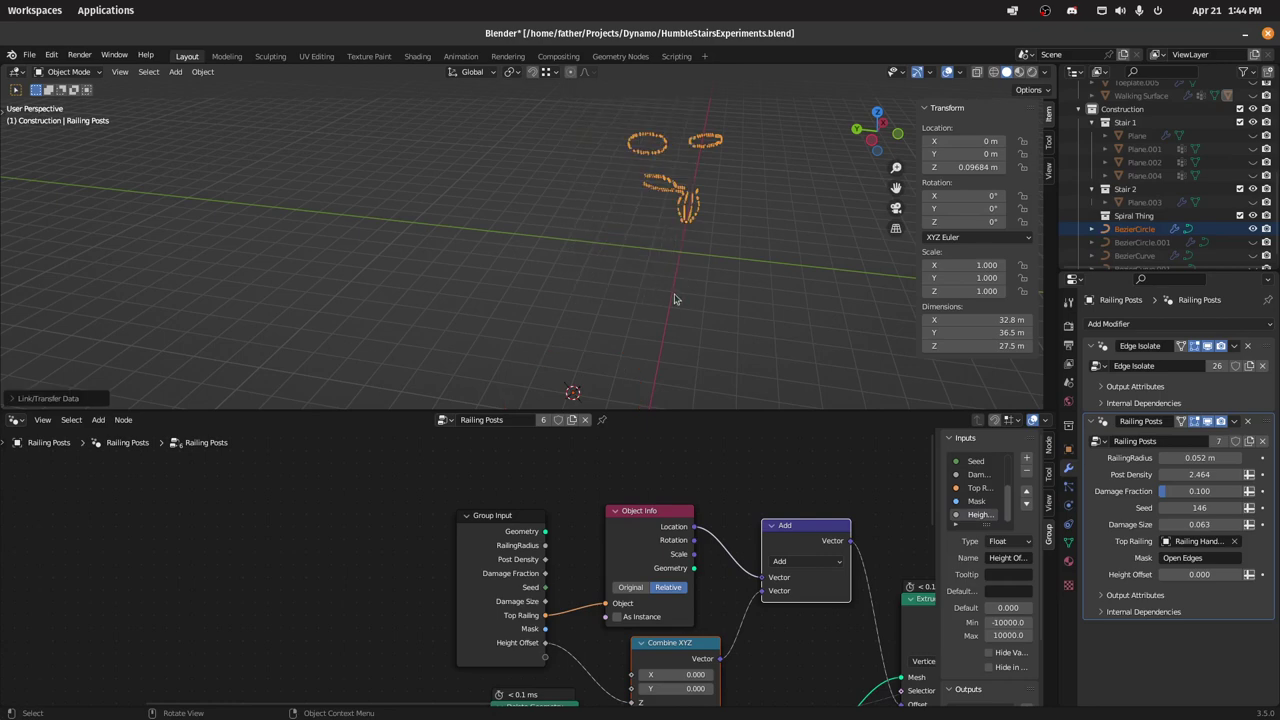
left_click(704, 303)
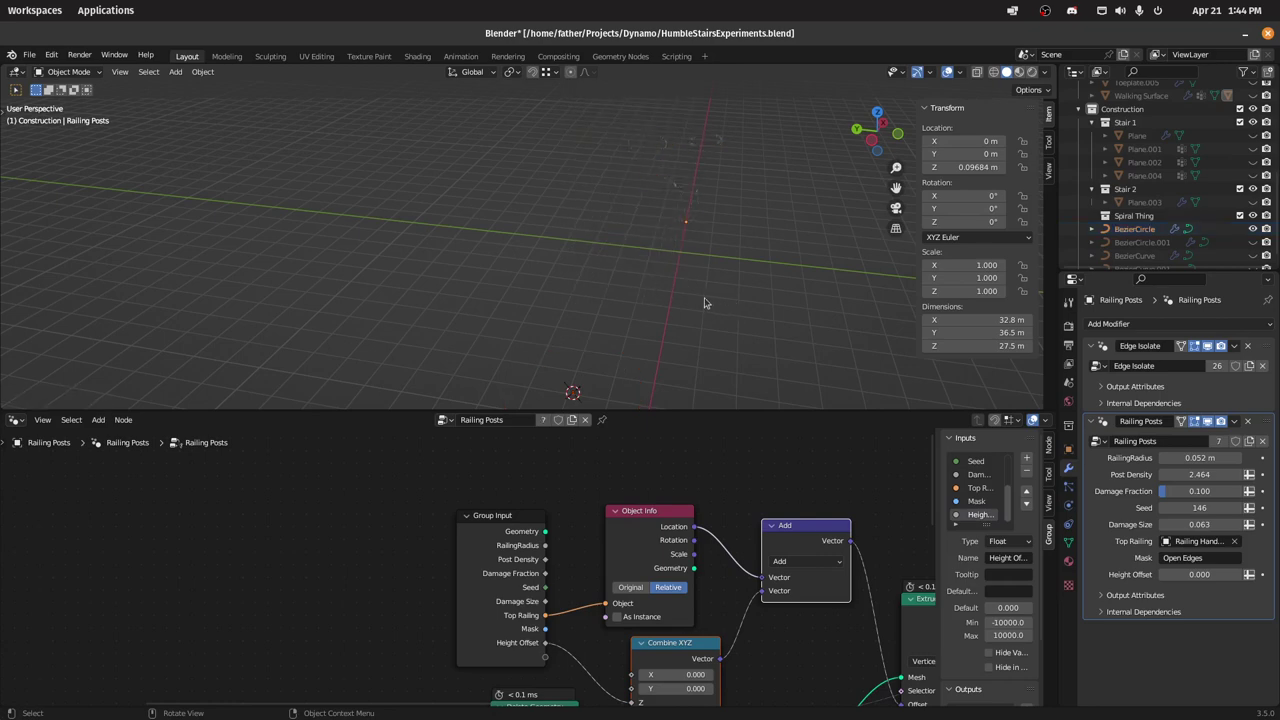
key("alt+h")
Step: Compare the modifier stacks of BezierCircle and BezierCircle.001, leaving BezierCircle.001 selected
left_click(584, 343)
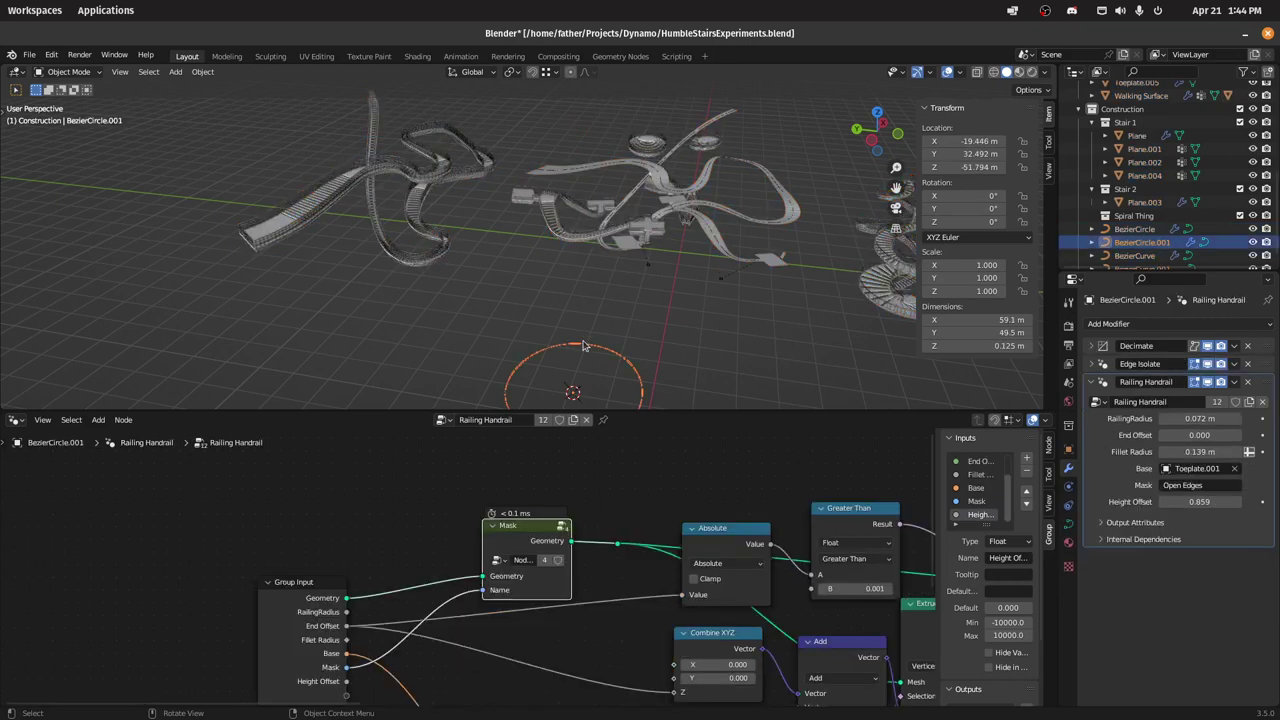
scroll(1135, 222, "down", 1)
left_click(1135, 218)
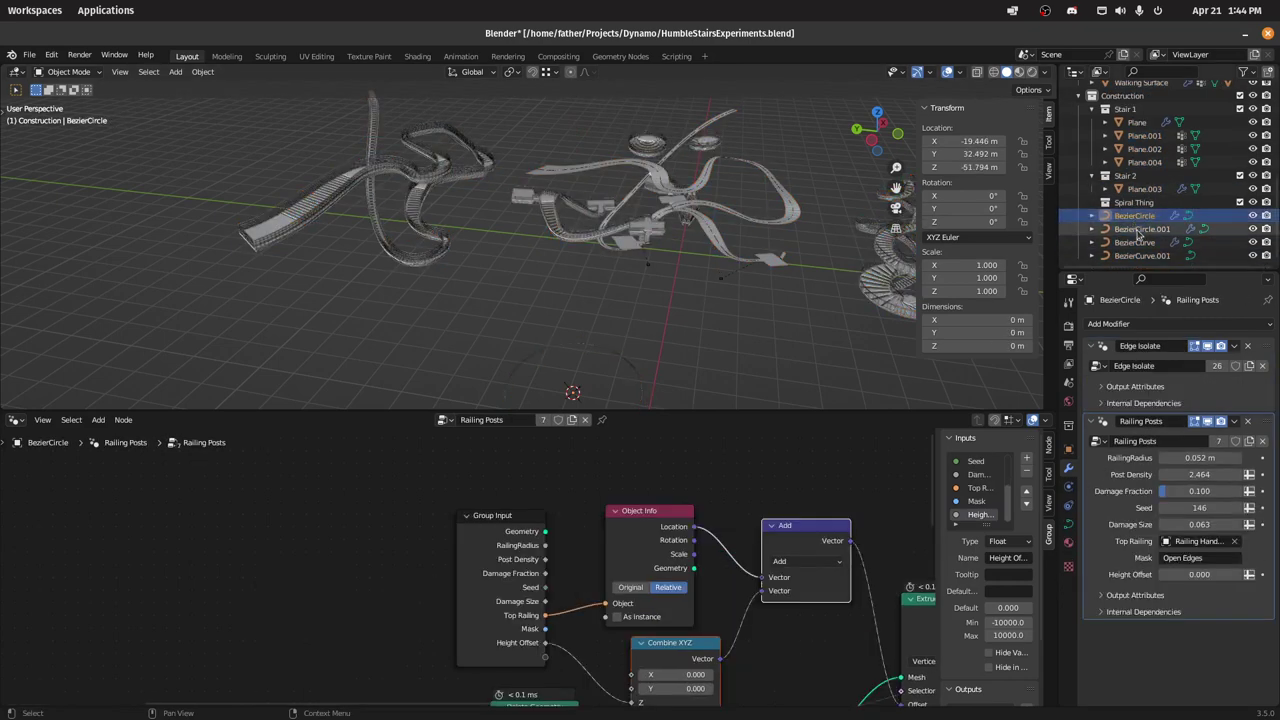
left_click(1139, 230)
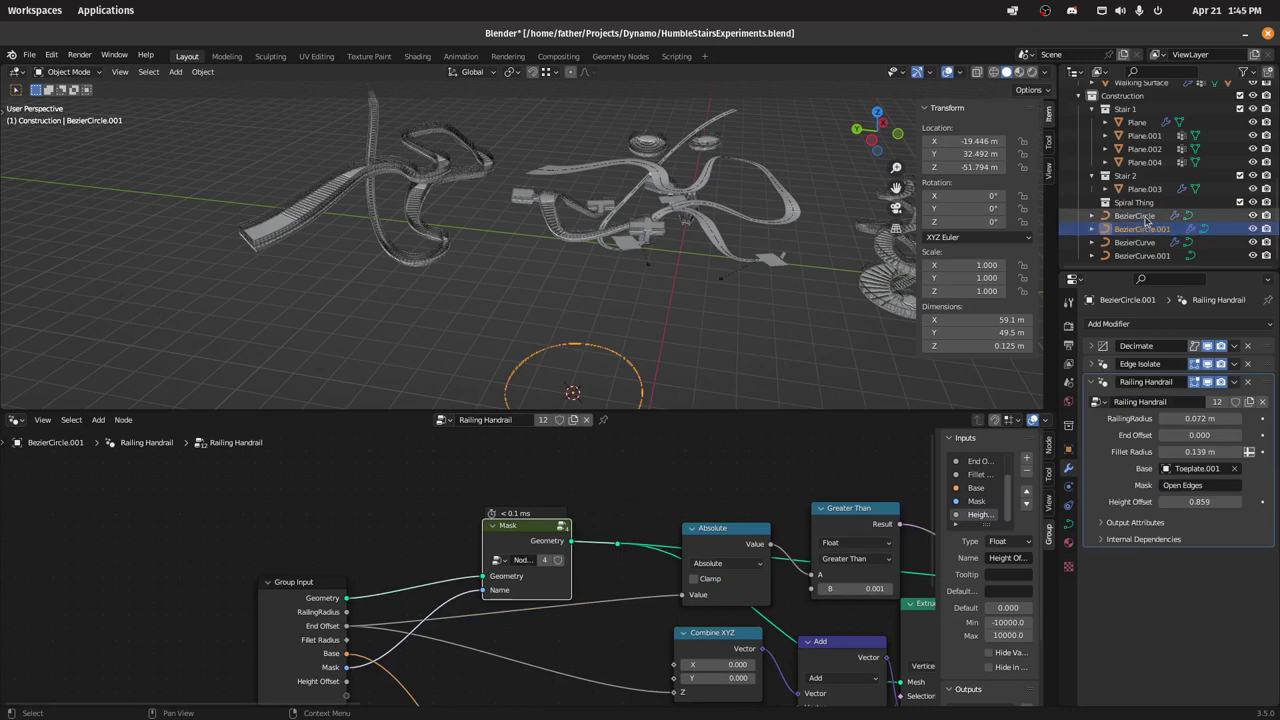
left_click(1145, 218)
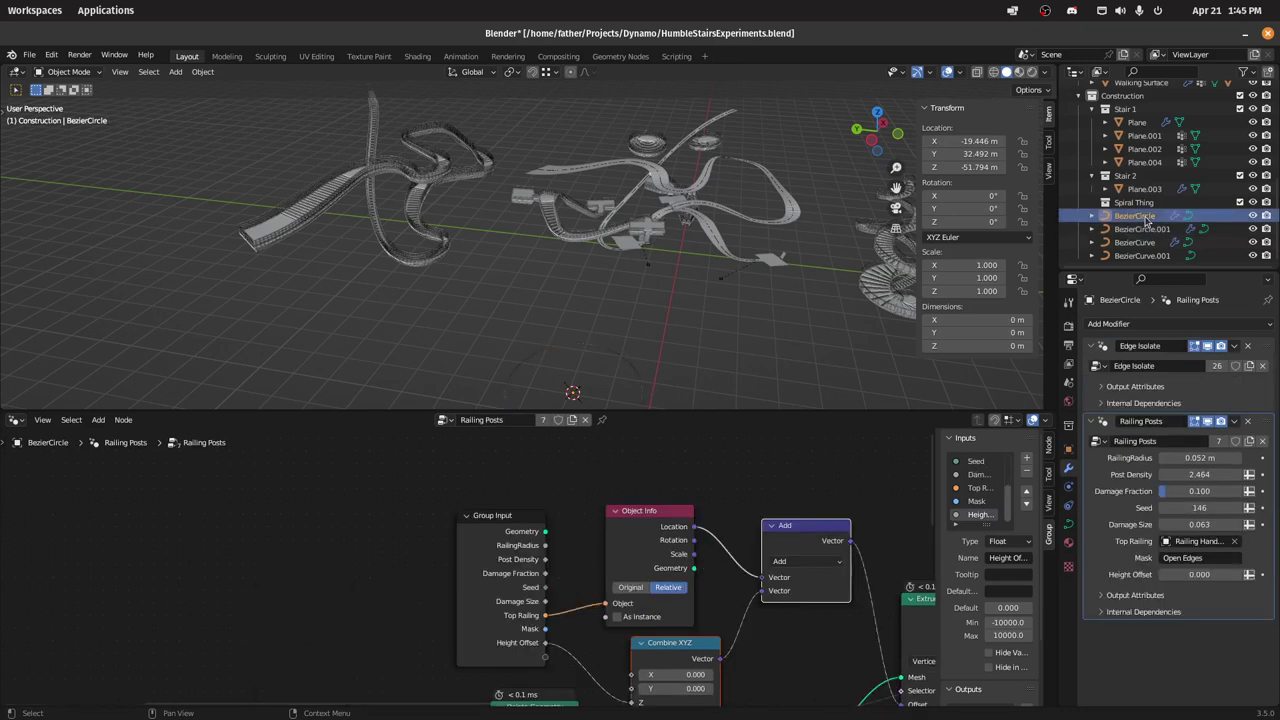
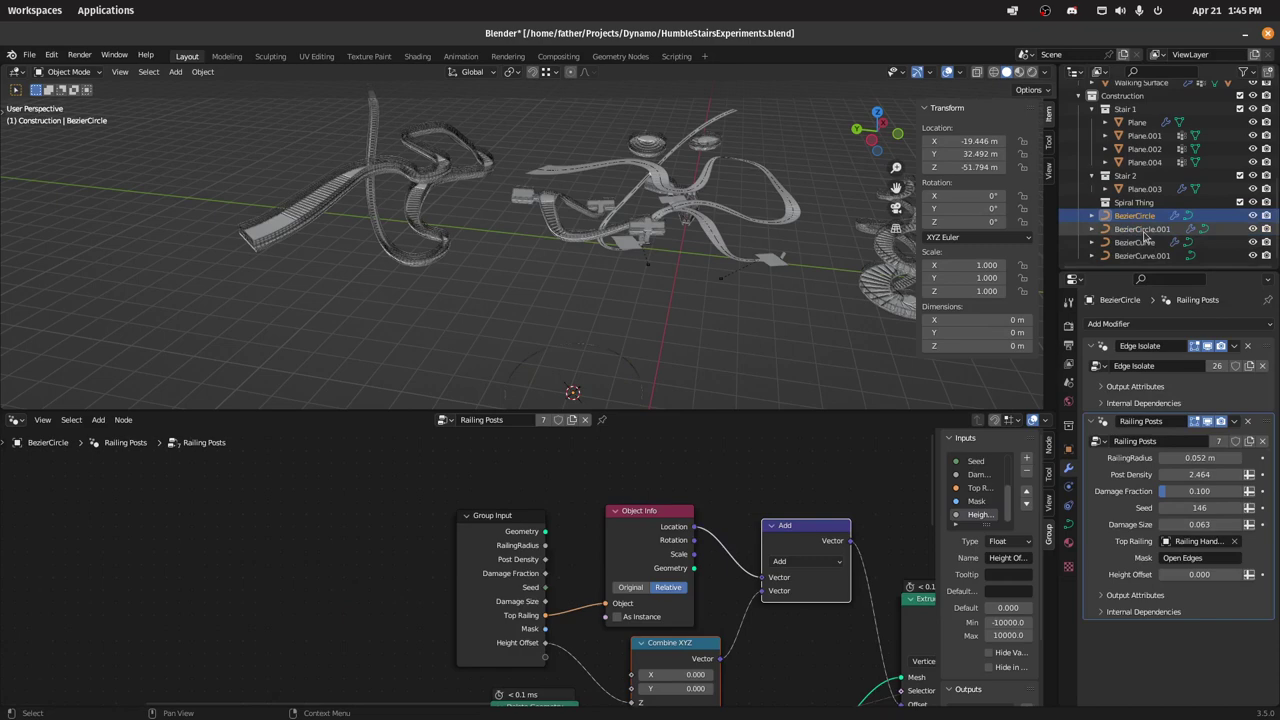
left_click(1143, 230)
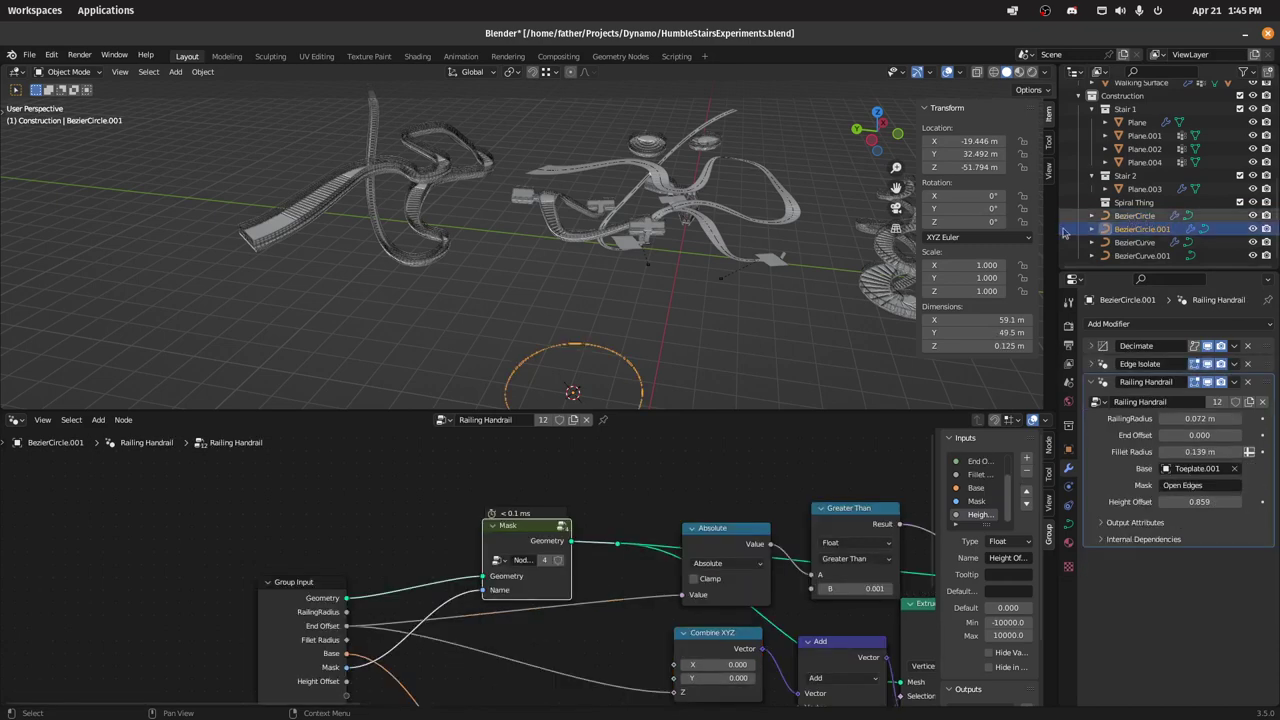
middle_click_drag(644, 313, 624, 246, "shift")
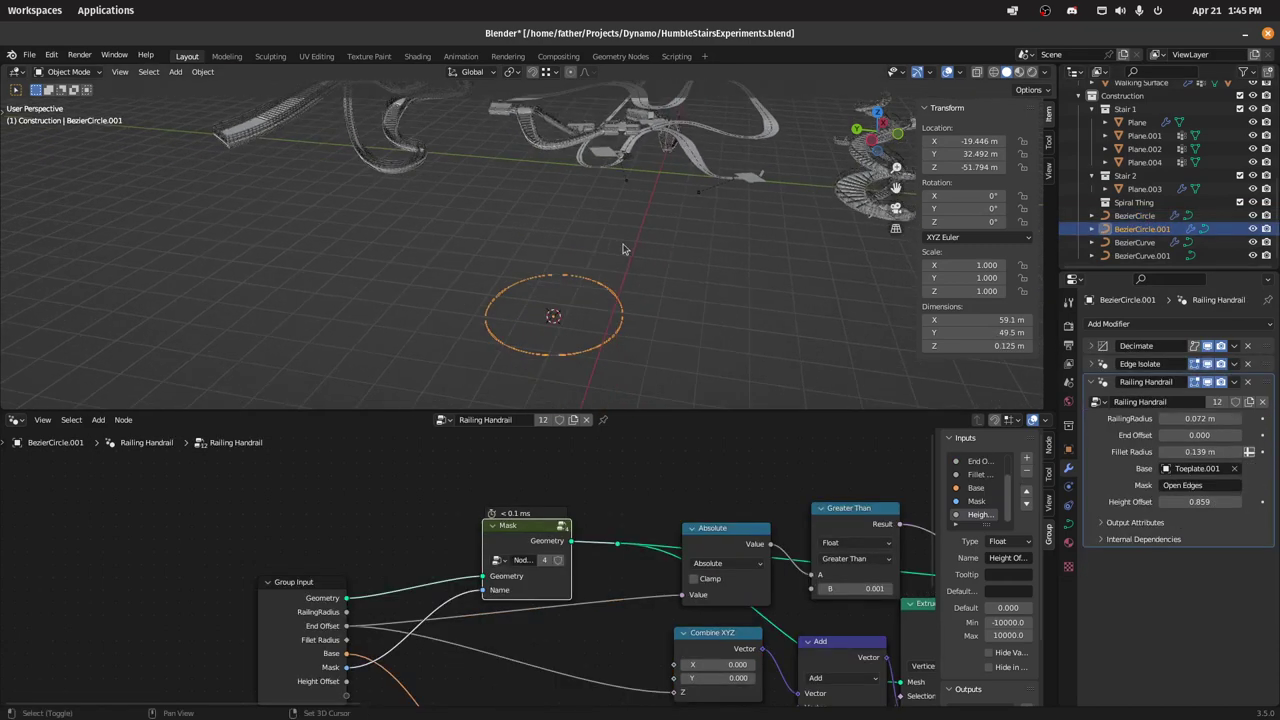
Step: Delete BezierCircle and BezierCircle.001 from the Construction collection
left_click(1145, 218, "shift")
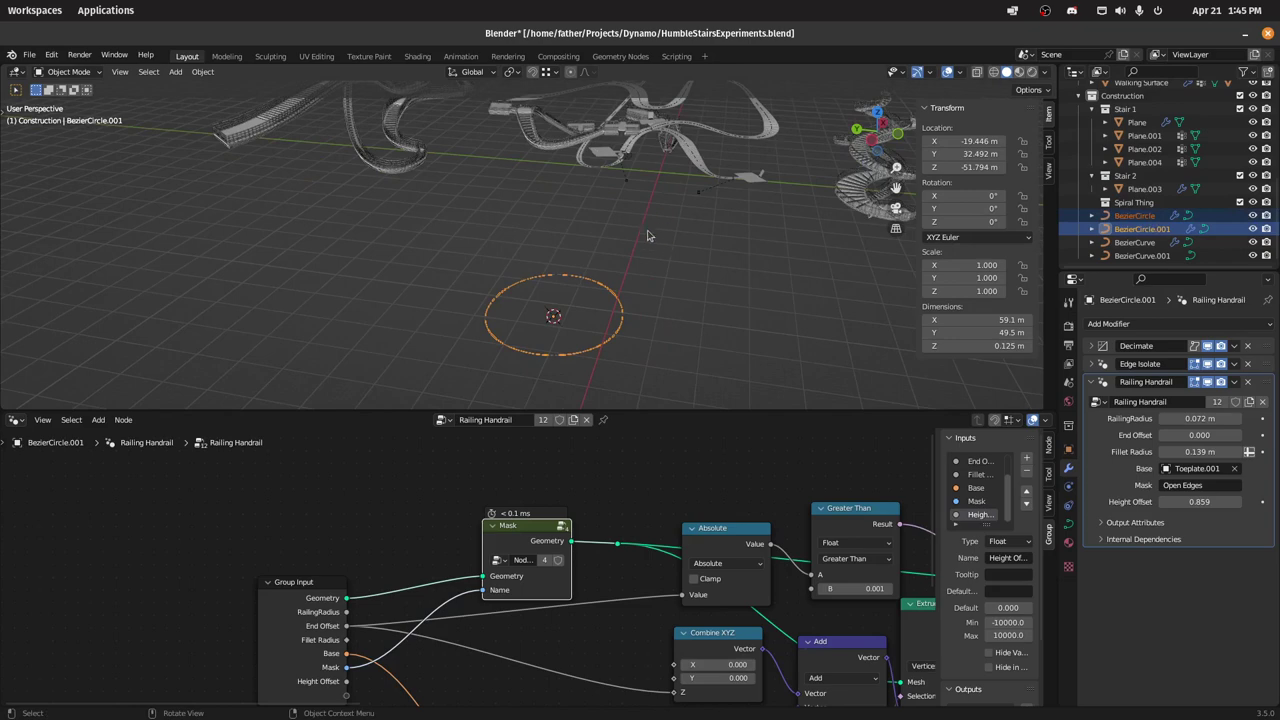
key("Delete")
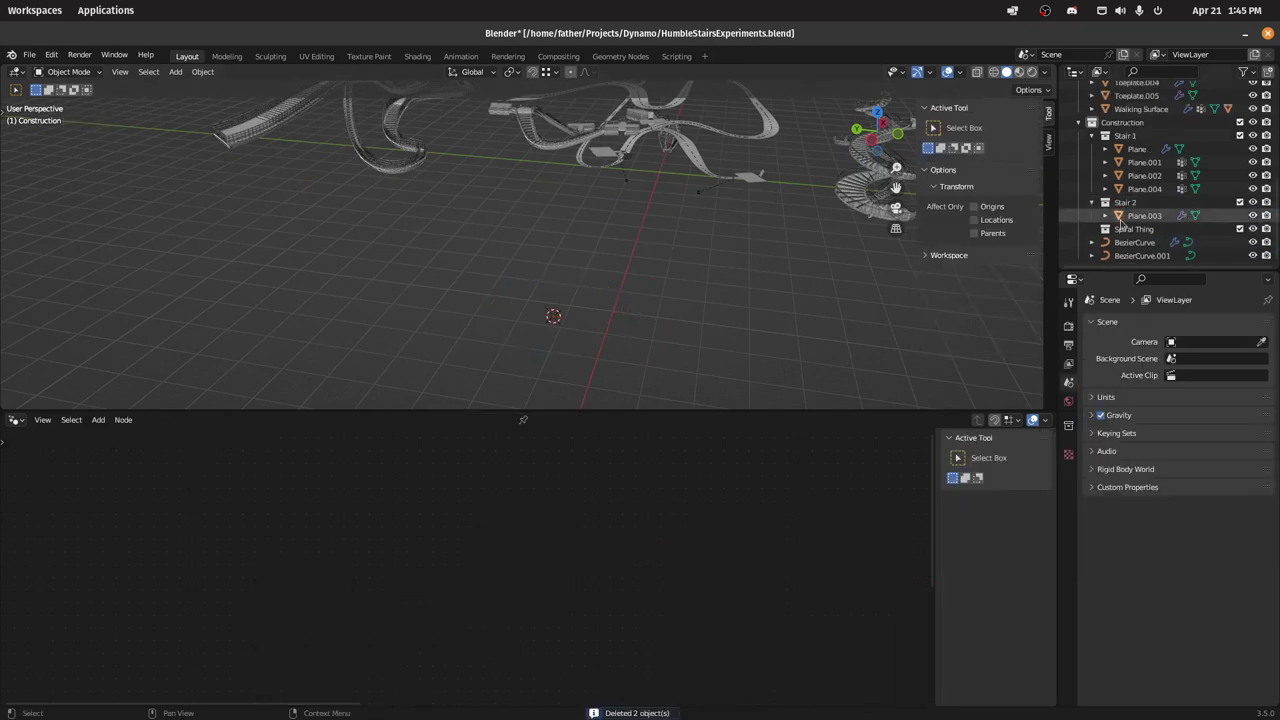
Step: Inspect the modifiers of BezierCurve, BezierCurve.001 and Plane.003 in the Construction collection
left_click(1122, 241)
middle_click_drag(753, 205, 706, 268, "shift")
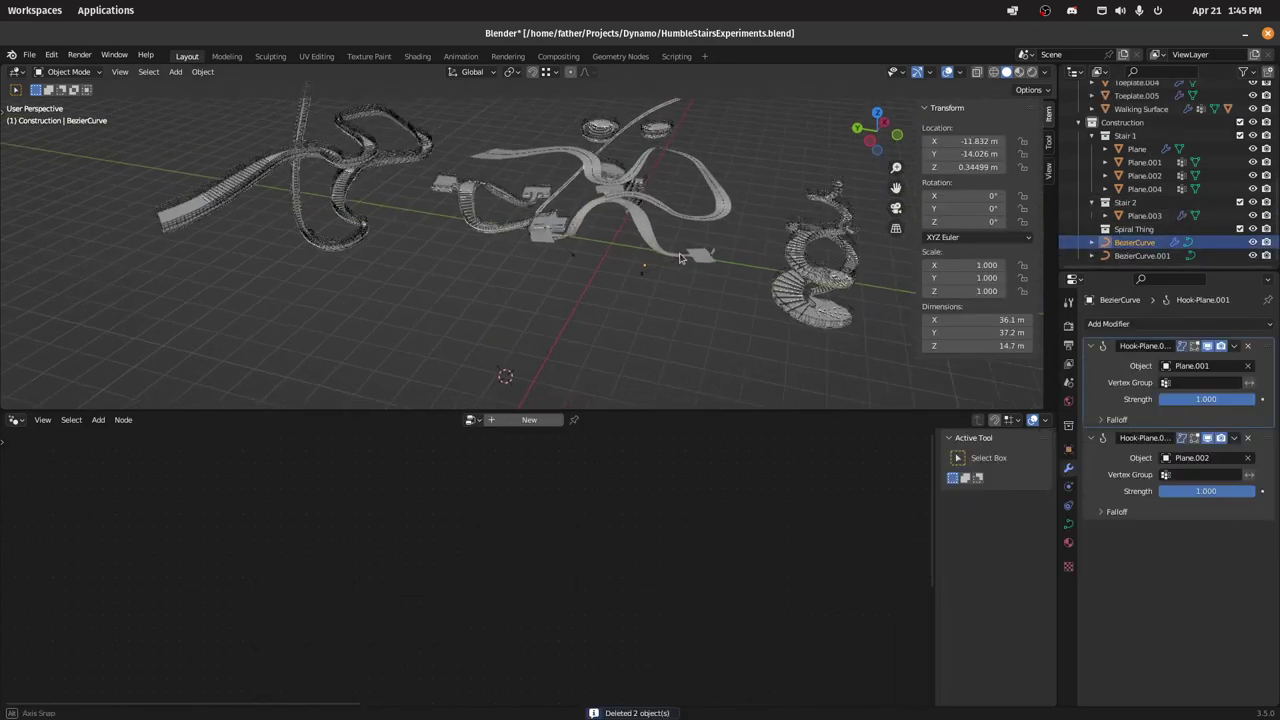
middle_click_drag(680, 182, 671, 221)
left_click(1130, 257)
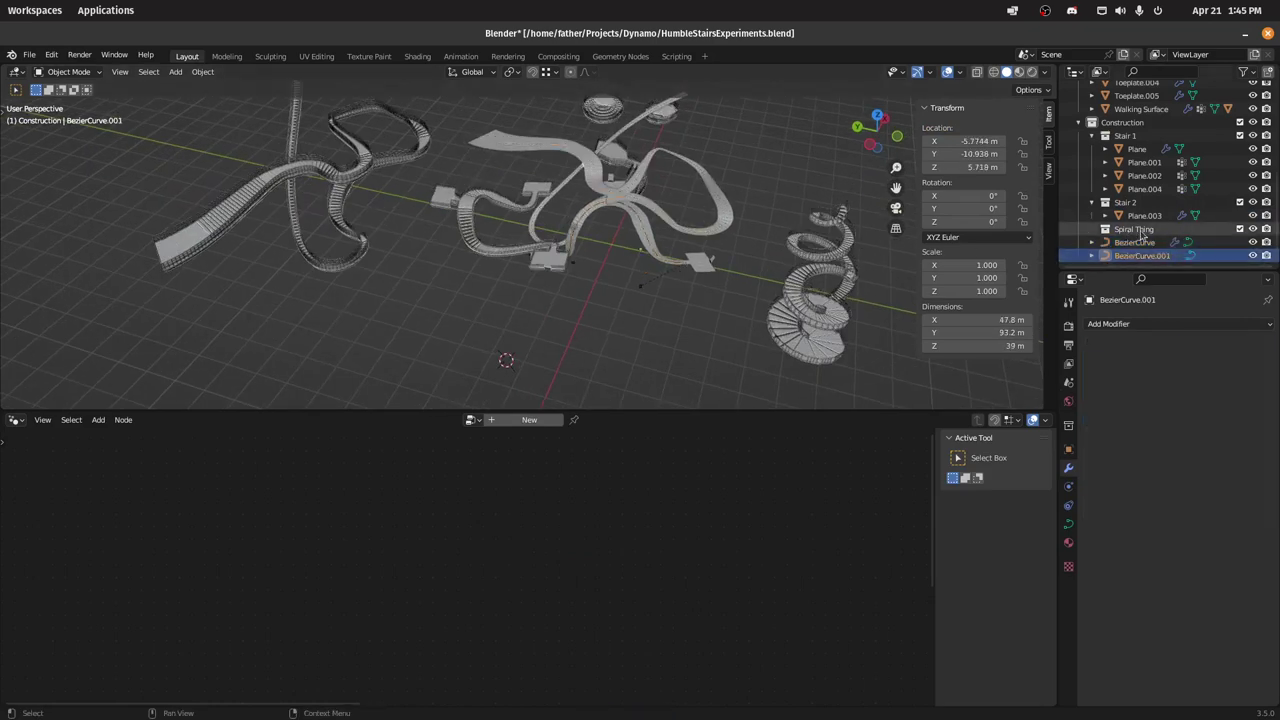
left_click(1143, 216)
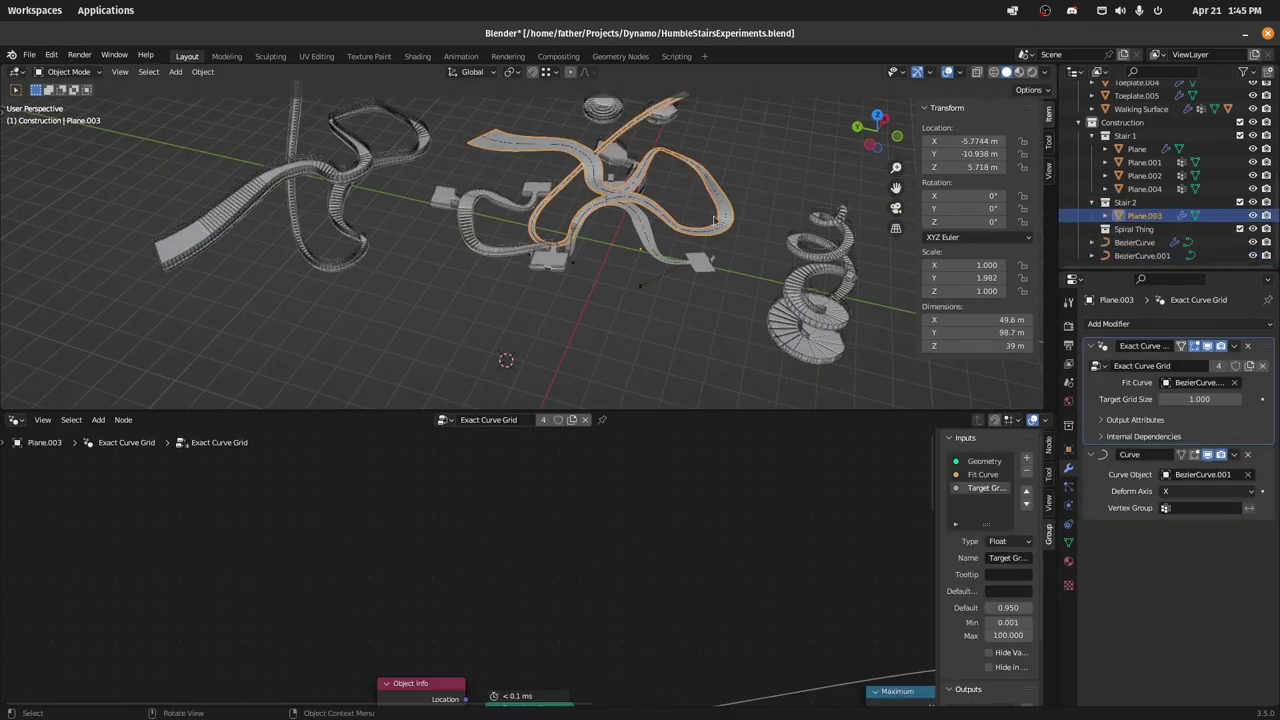
Step: Select all objects of the railed spiral staircase, keeping Spiral Treads as the active object
left_click(831, 182)
middle_click_drag(842, 293, 549, 308, "shift")
scroll(548, 307, "up", 8)
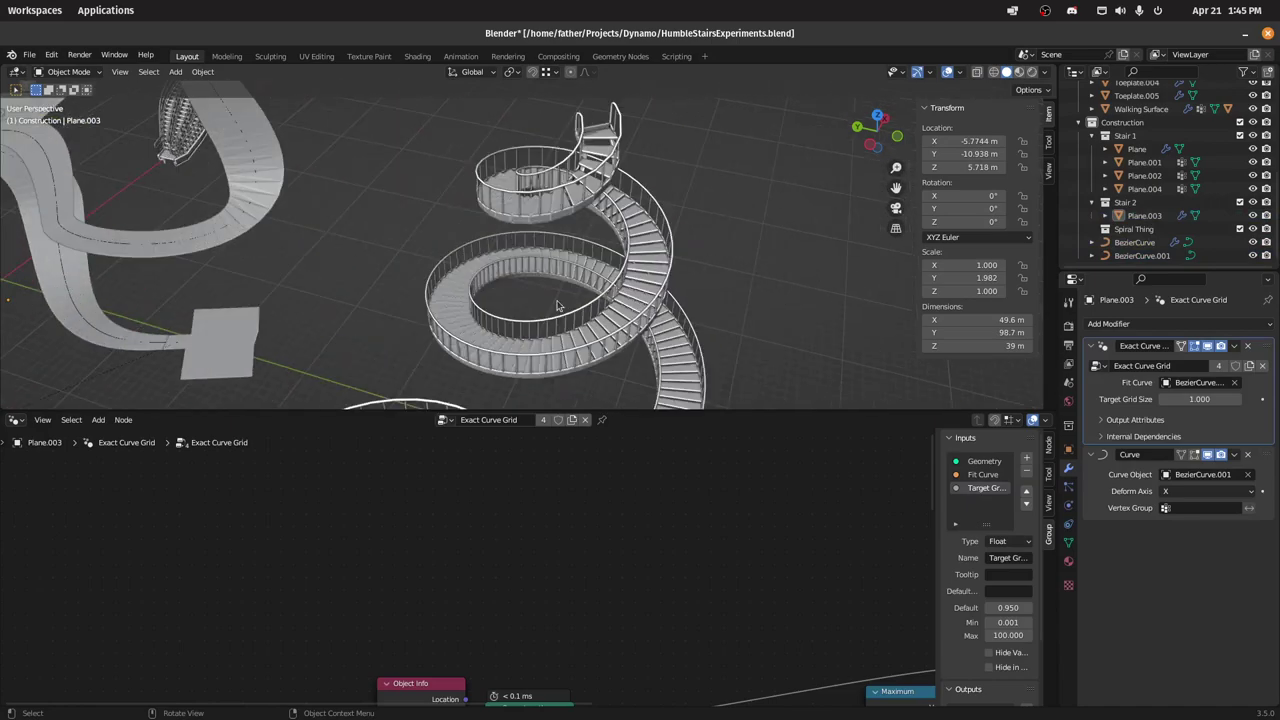
left_click(595, 278)
left_click_drag(740, 164, 588, 238)
middle_click_drag(620, 280, 625, 190, "shift")
middle_click_drag(645, 186, 580, 210)
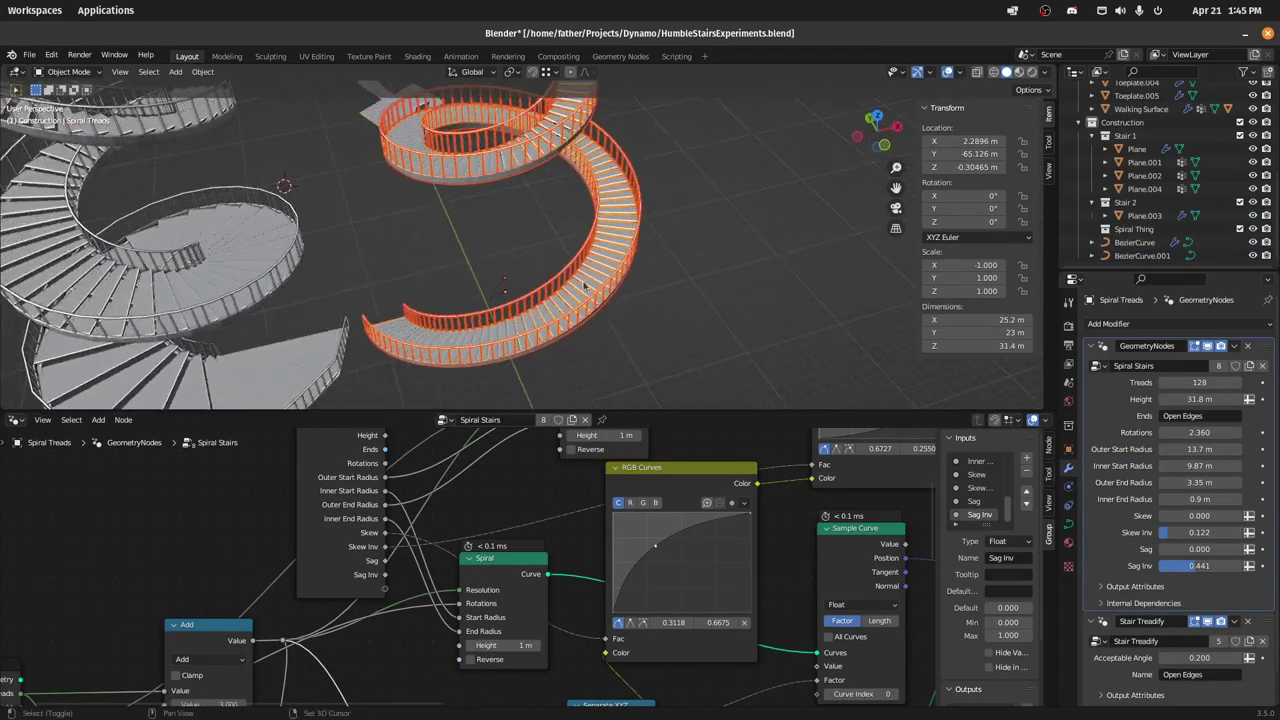
Step: Examine the Spiral Stairs and Stair Treadify modifier settings of Spiral Treads
left_click(1090, 346)
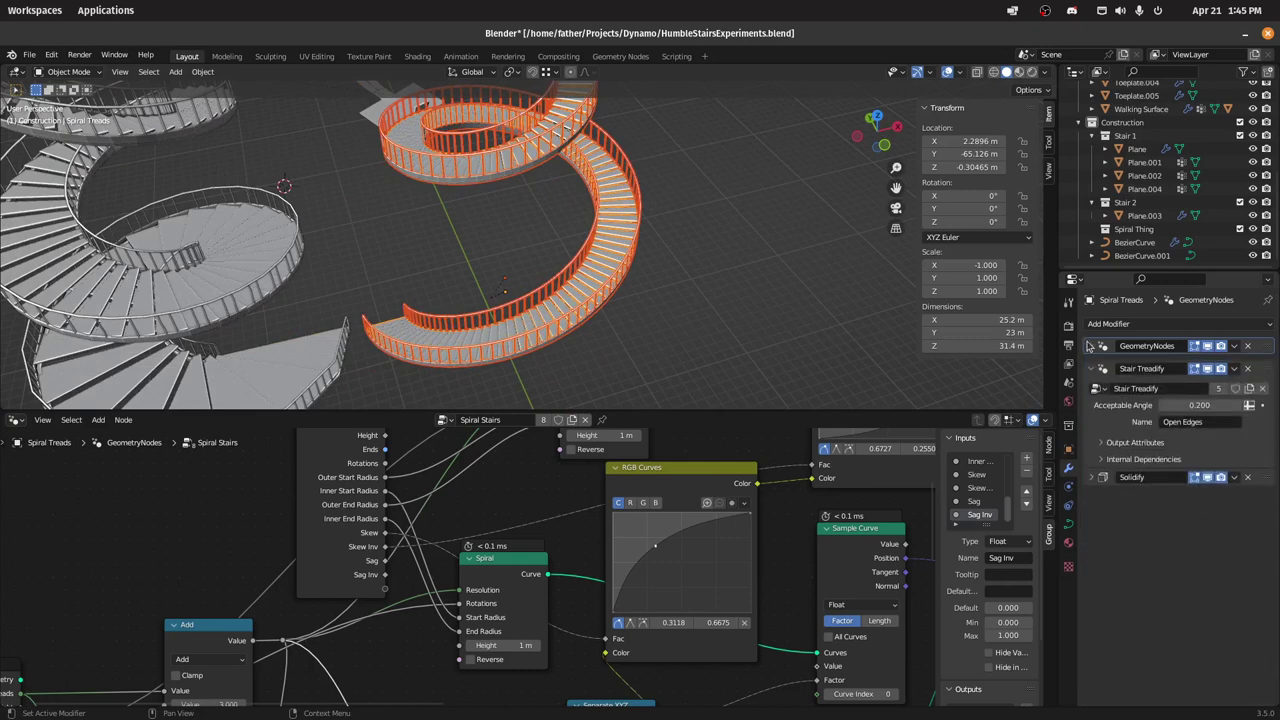
left_click(1090, 349)
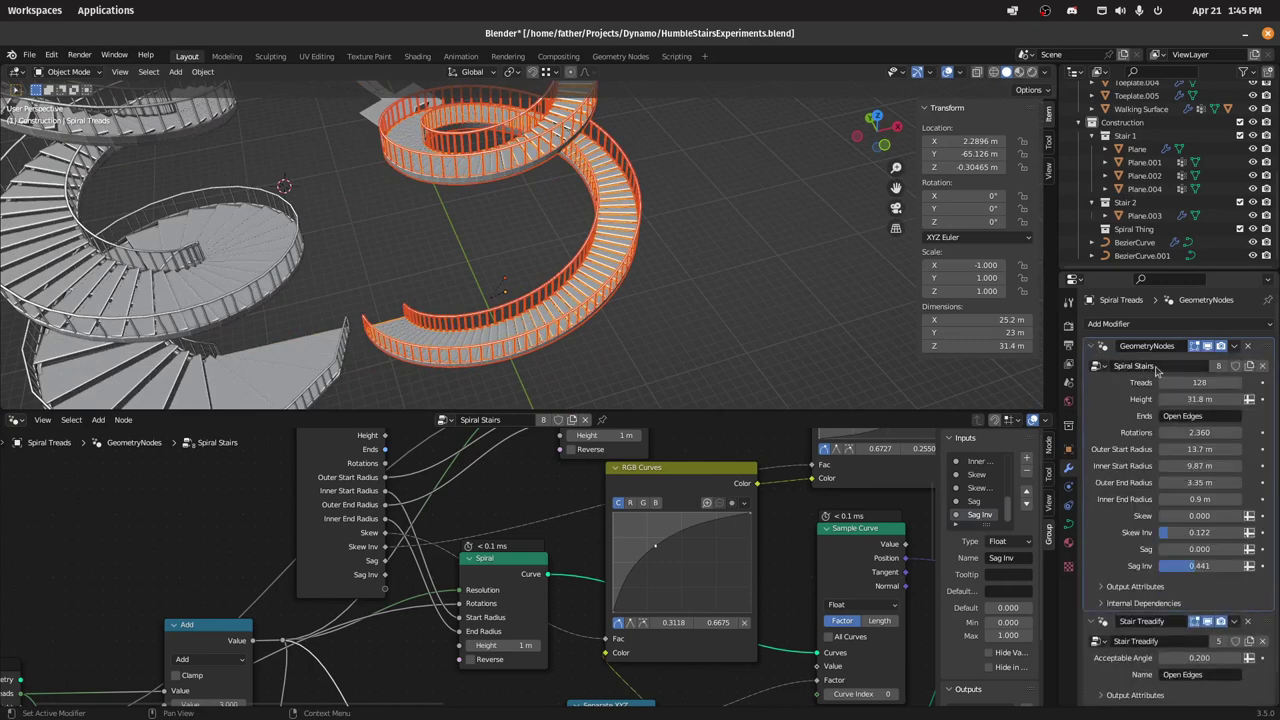
double_click(1160, 366)
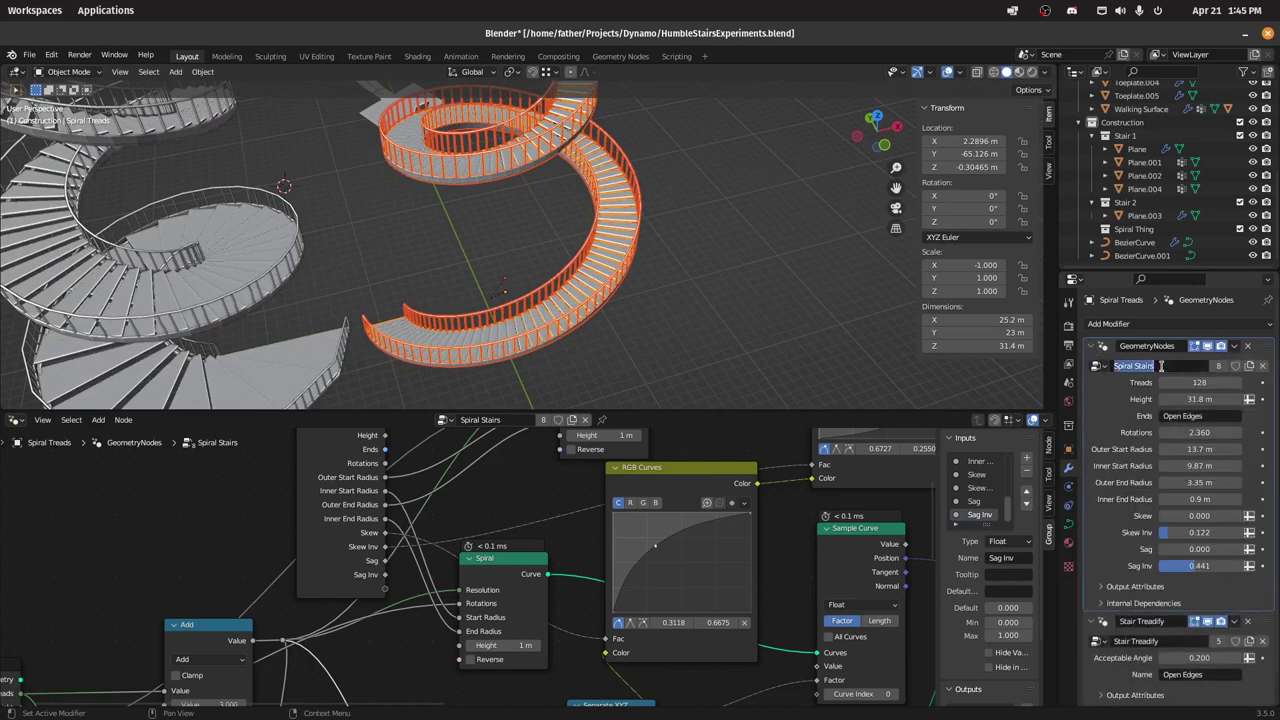
left_click(1110, 400)
scroll(1126, 398, "down", 2)
scroll(1191, 686, "up", 1)
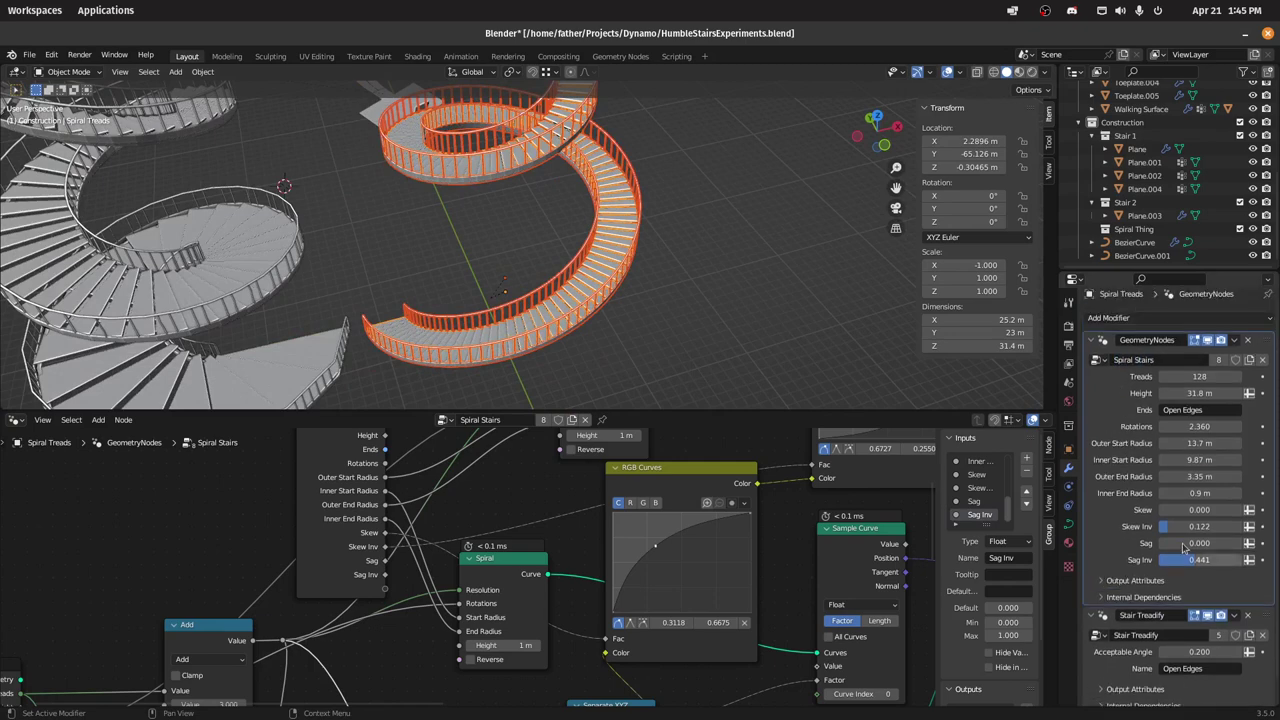
scroll(1175, 600, "down", 1)
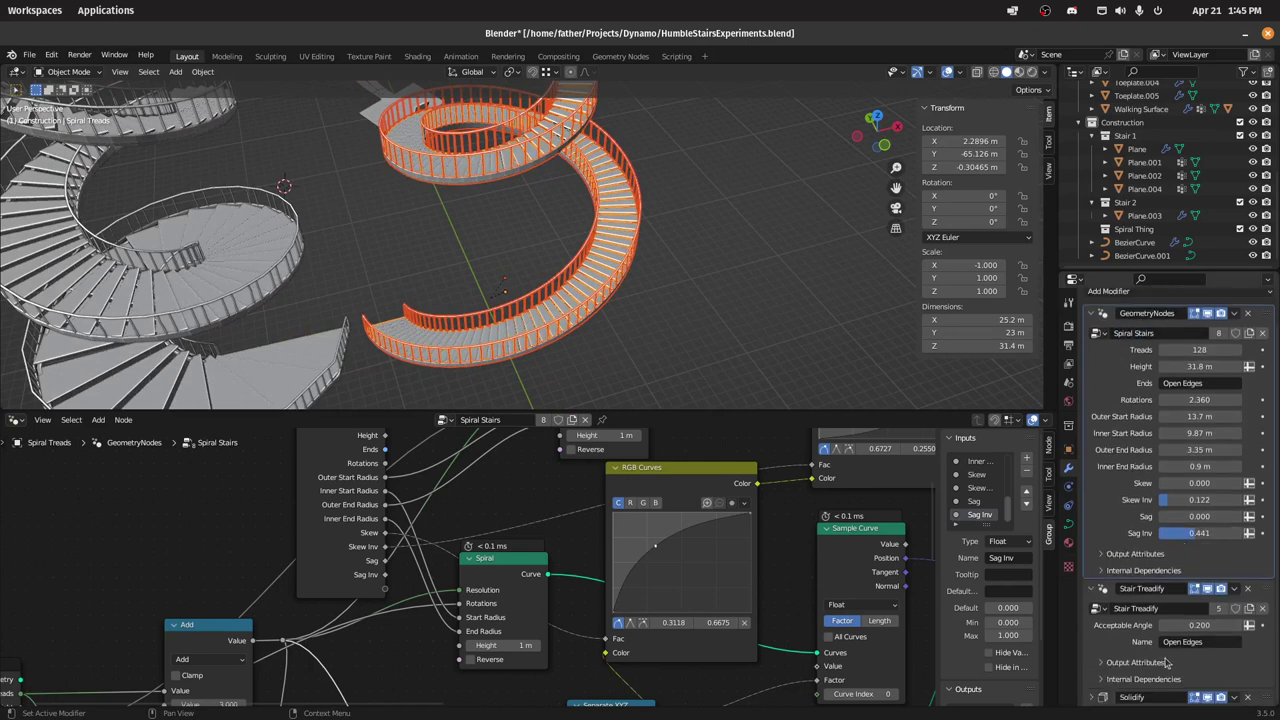
Step: Examine the modifier stacks of Spiral Rail Verticals, Spiral Handrail and Spiral Toeplate one after another
left_click(545, 297)
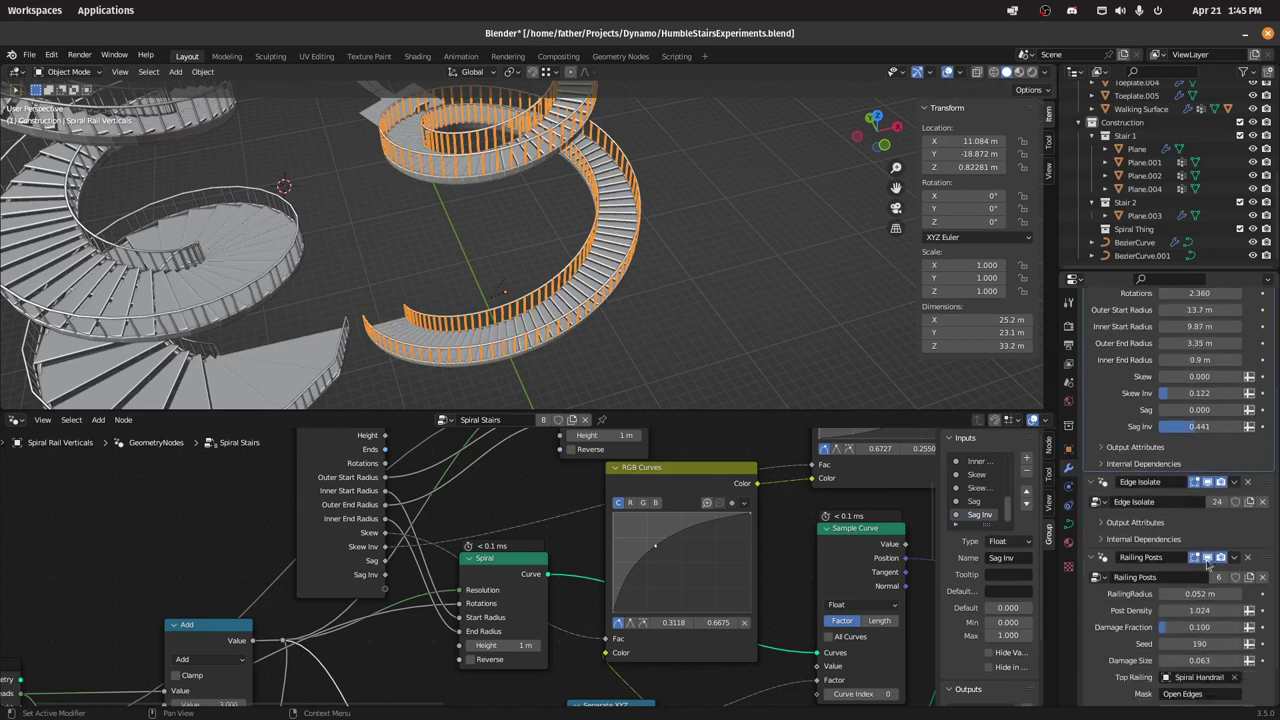
scroll(1195, 515, "down", 2)
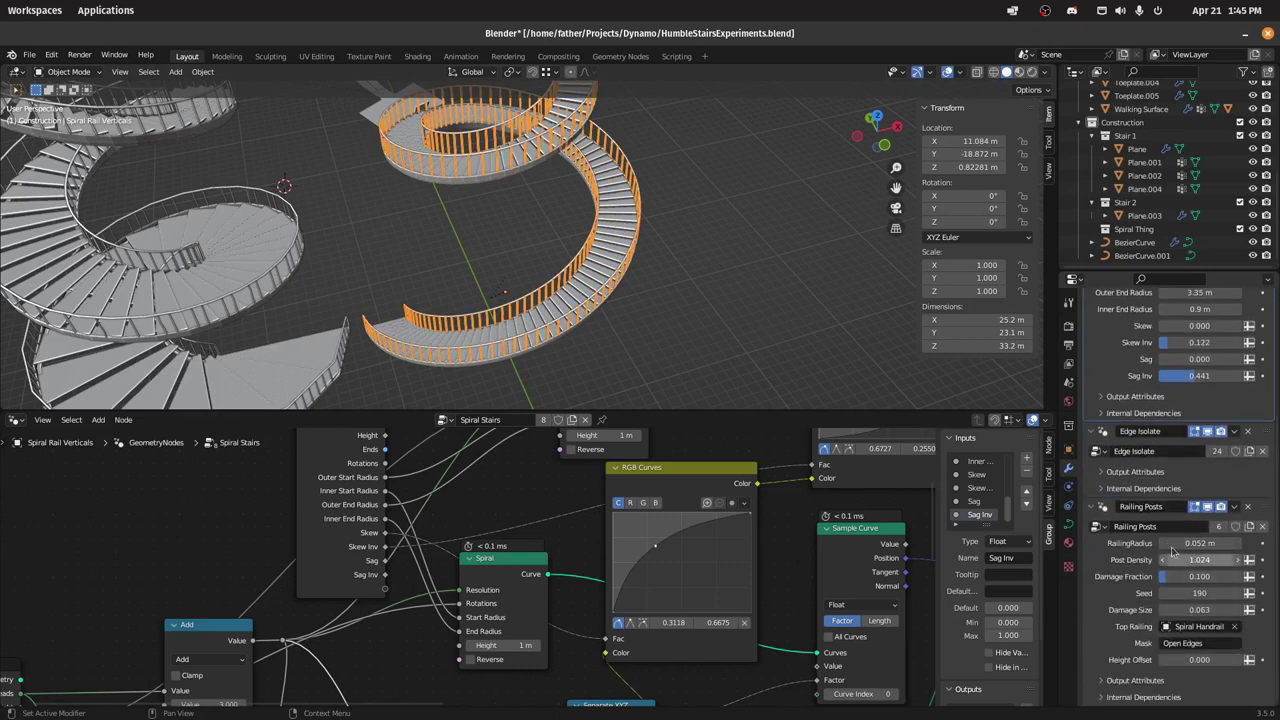
left_click(551, 274)
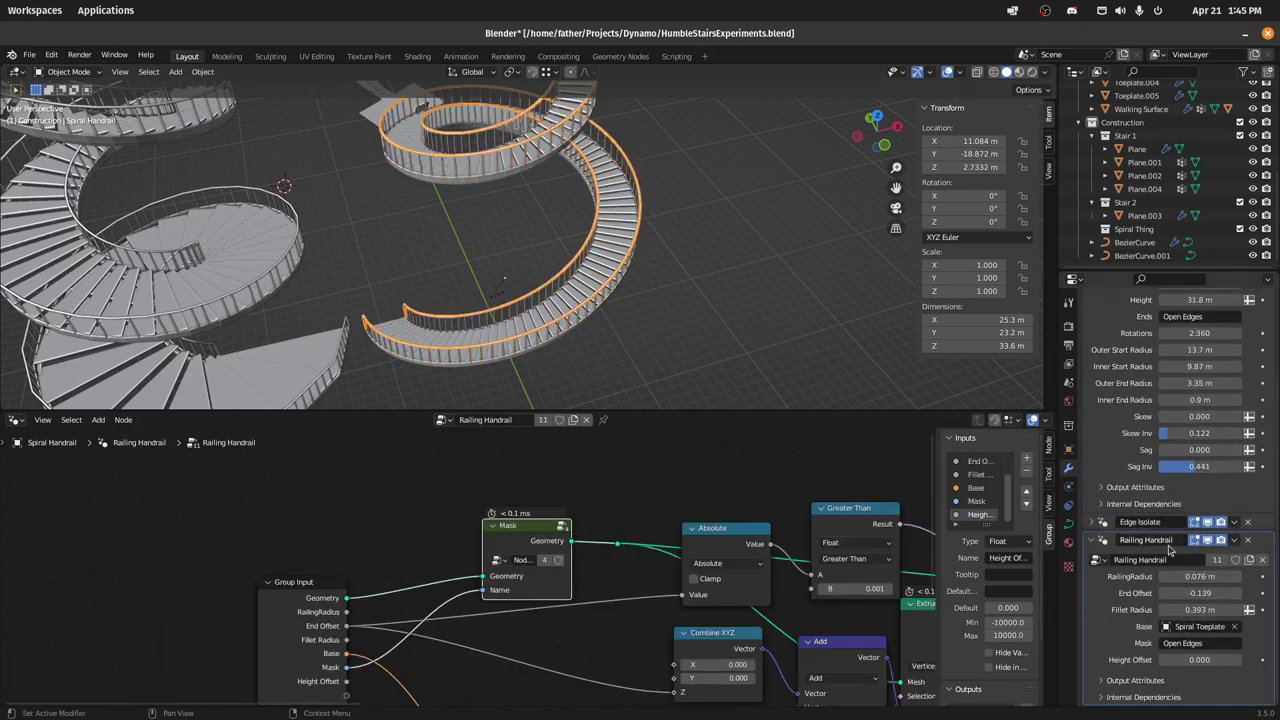
left_click(547, 347)
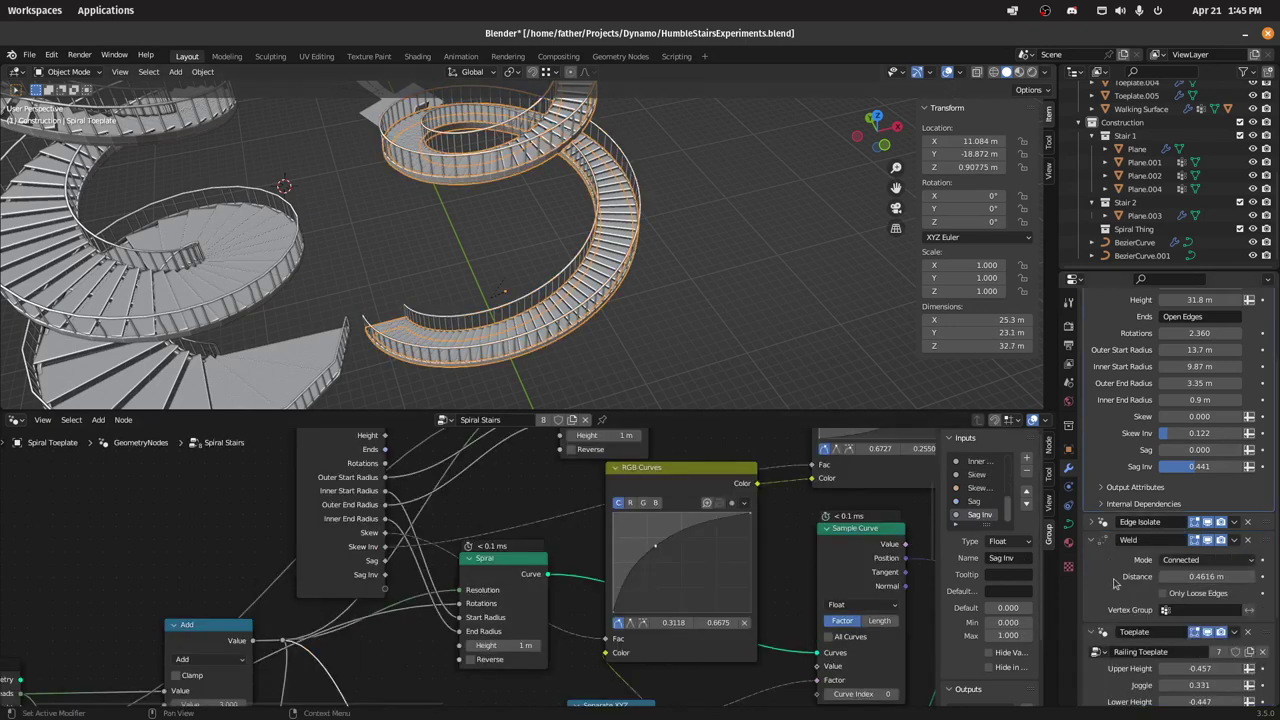
scroll(1115, 583, "down", 5)
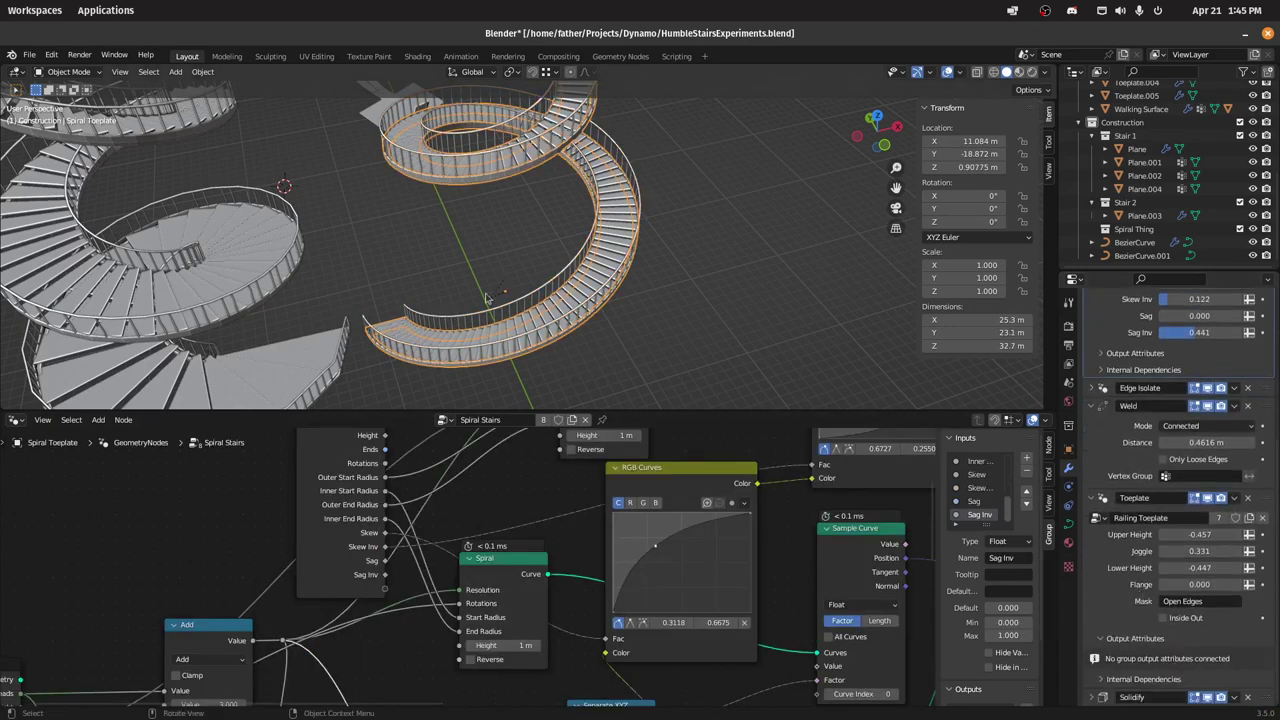
Step: Raise the Spiral Handrail along the Z axis to a Z location of about 3.74 m
left_click(527, 261)
left_click_drag(693, 187, 564, 248)
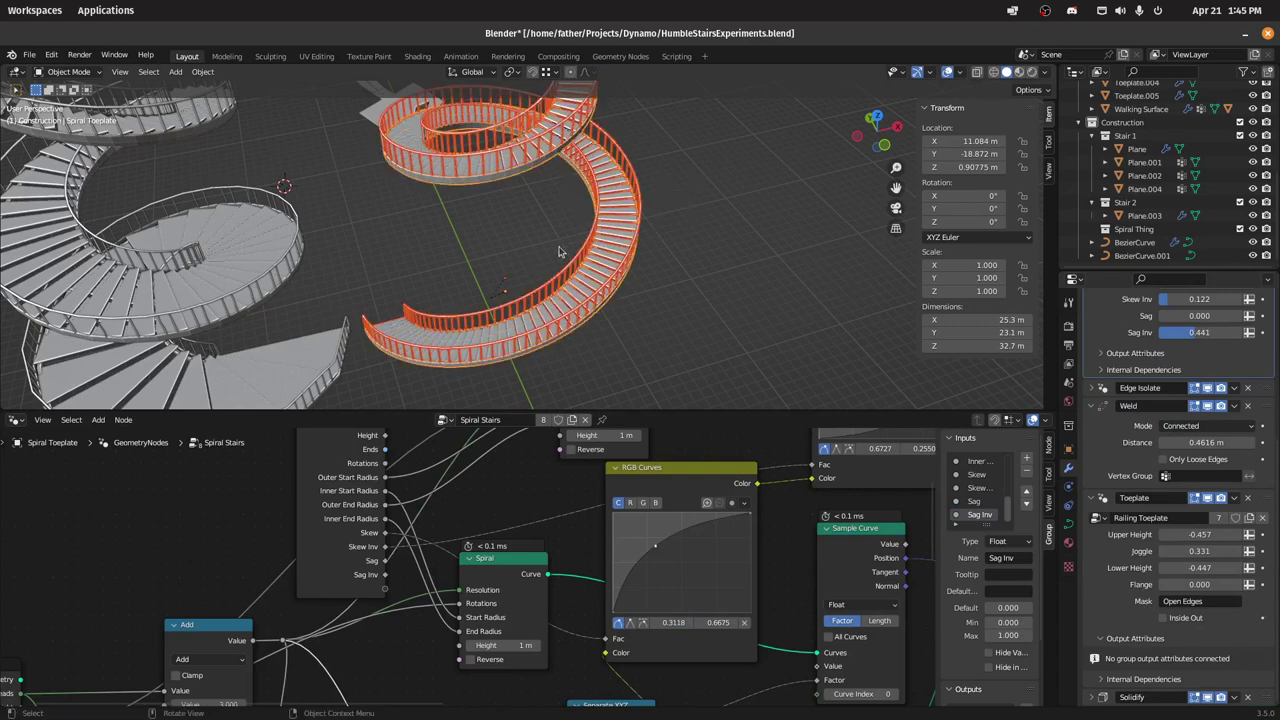
middle_click_drag(669, 267, 669, 282, "shift")
left_click(580, 263)
scroll(620, 280, "up", 3)
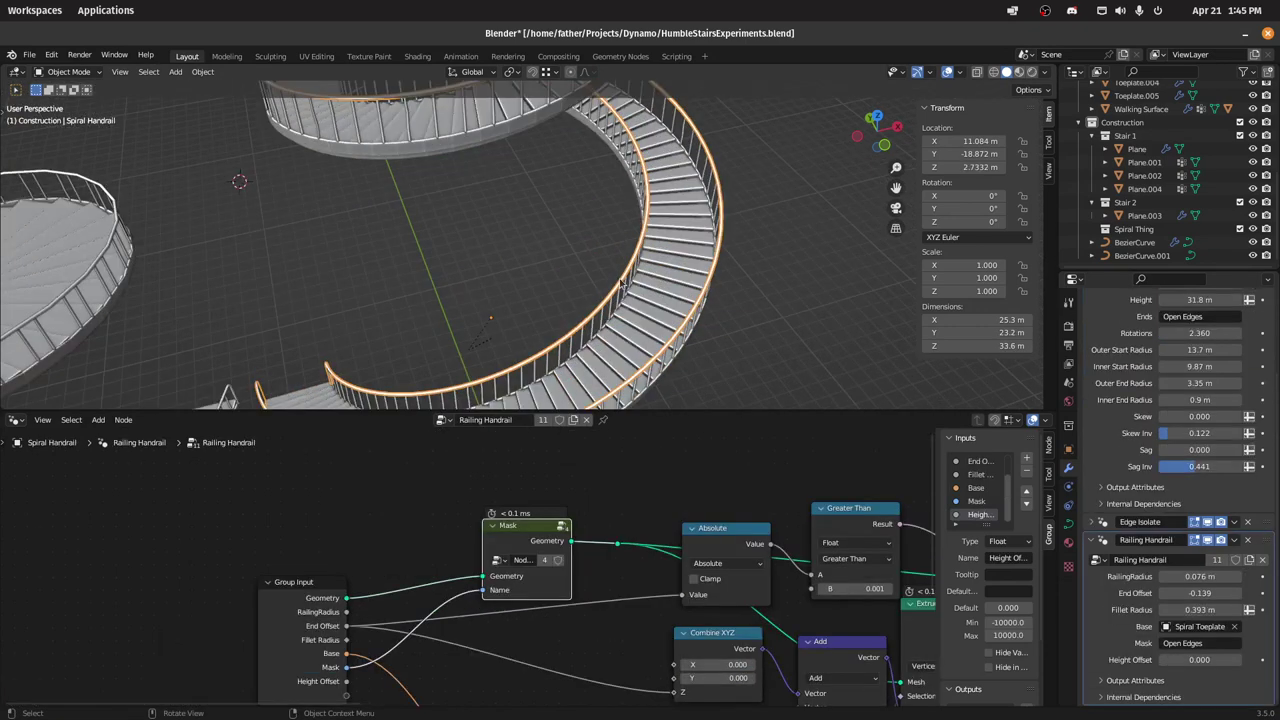
key("g")
key("z")
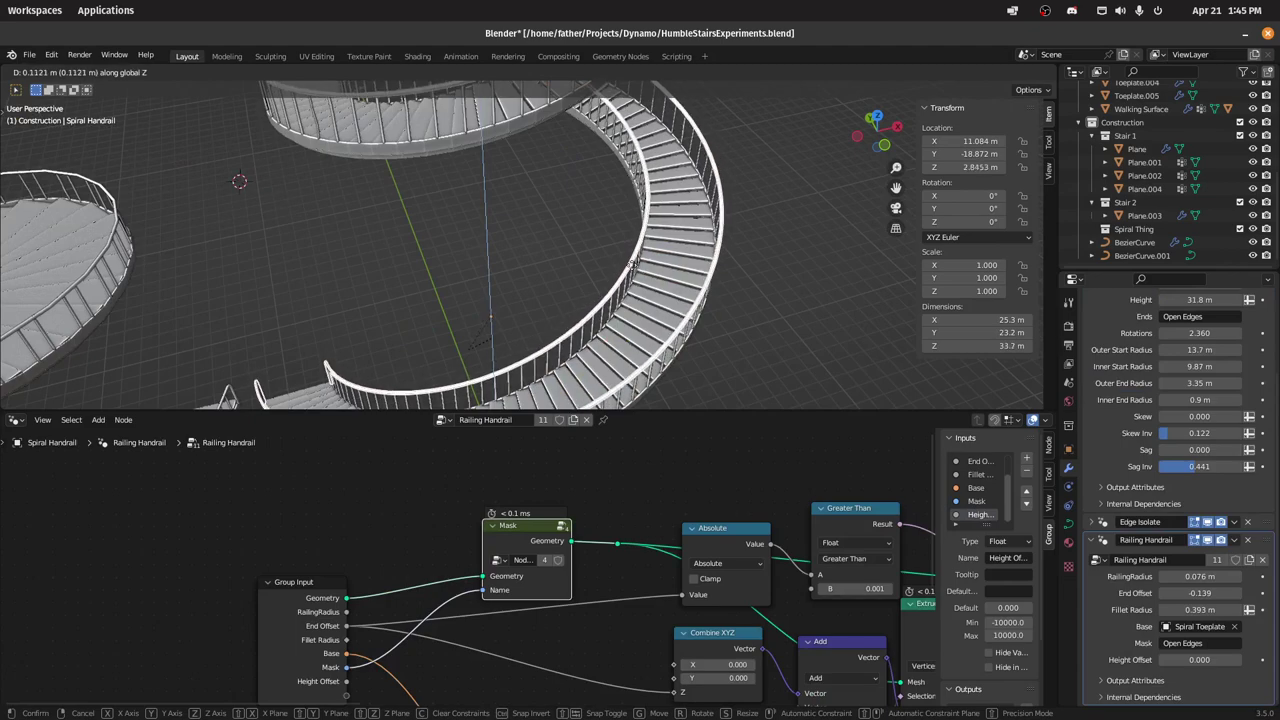
left_click(620, 251)
middle_click_drag(556, 290, 646, 243)
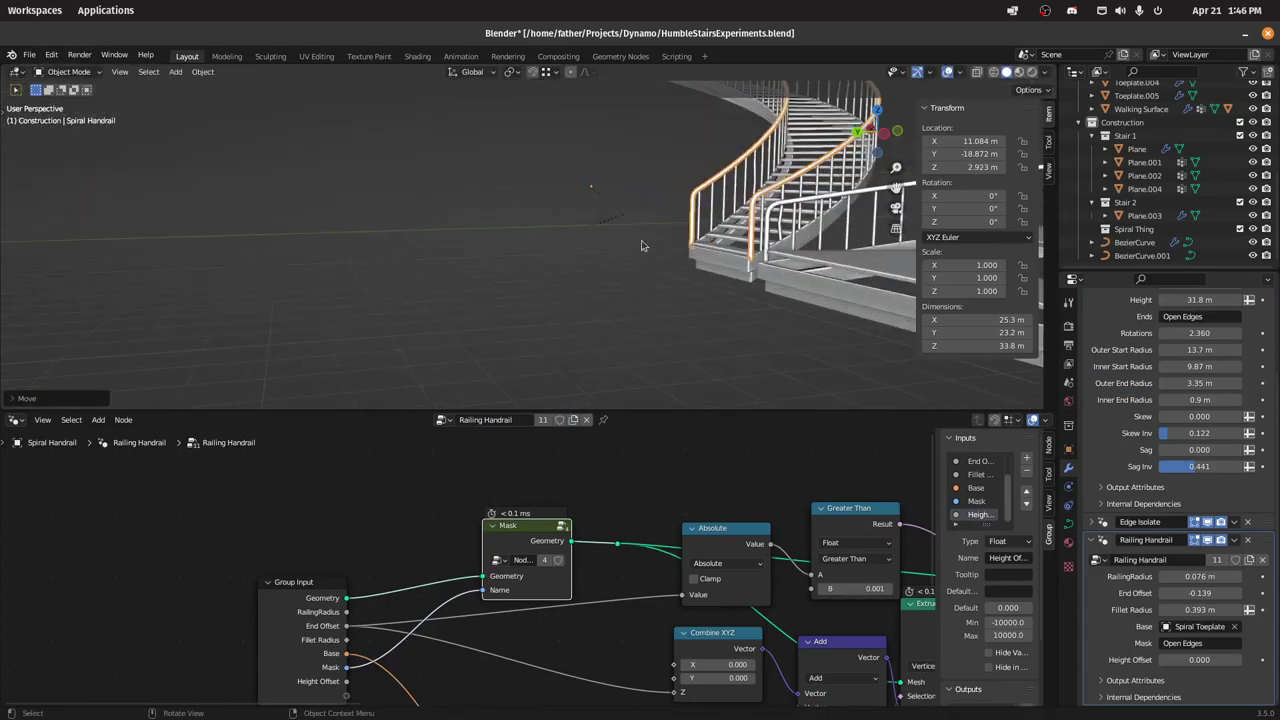
key("g")
key("z")
left_click(681, 197)
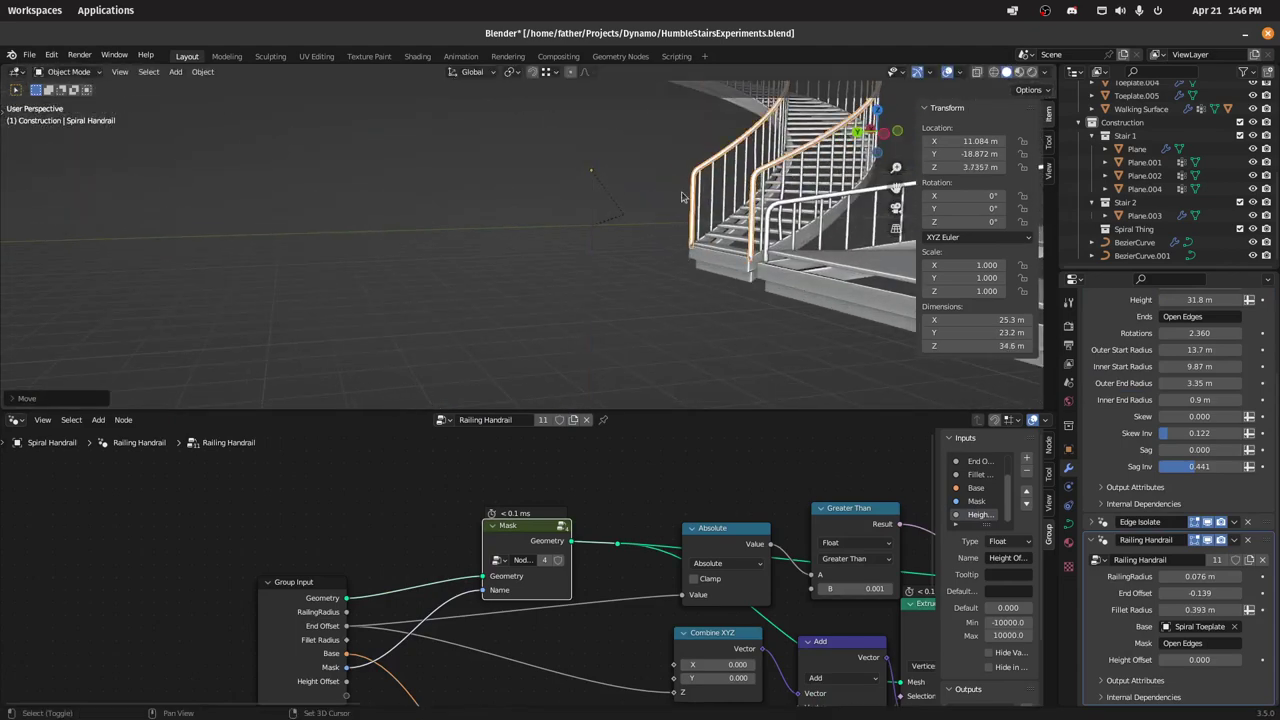
Step: Make Spiral Toeplate the active object and try to move it along the Z axis
middle_click_drag(706, 187, 787, 303, "shift")
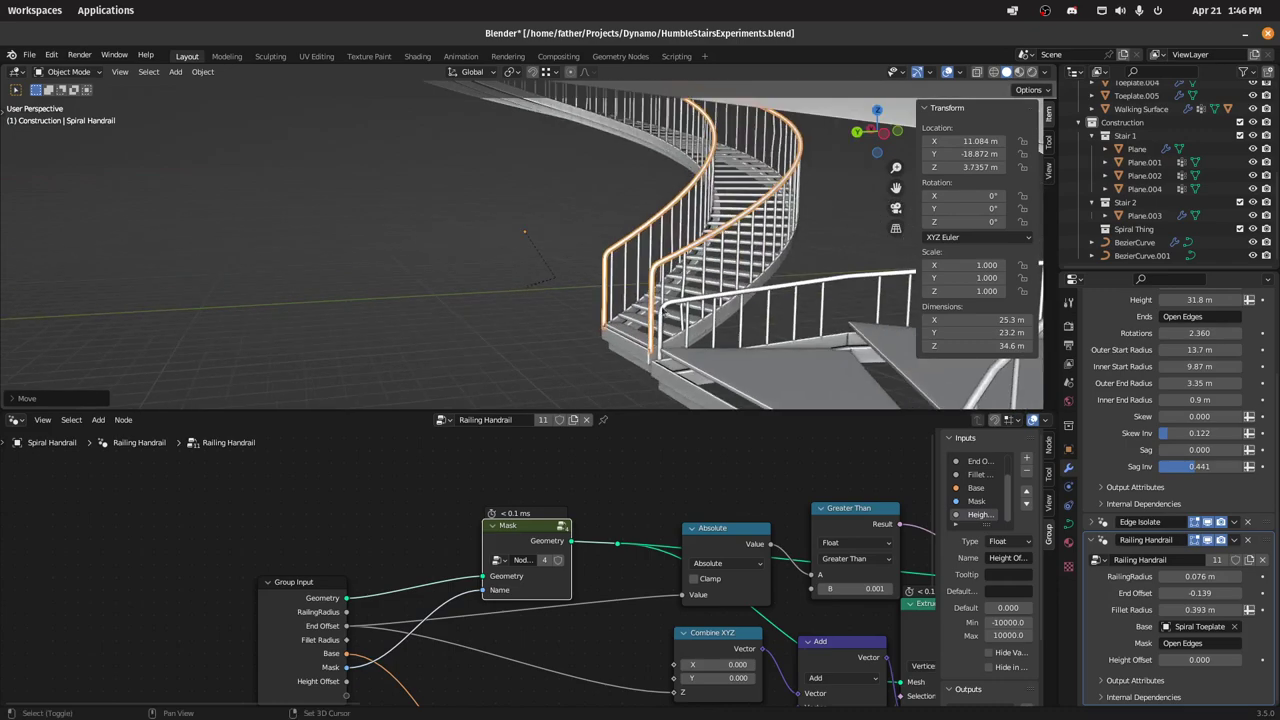
left_click(773, 275)
key("g")
key("z")
right_click(790, 305)
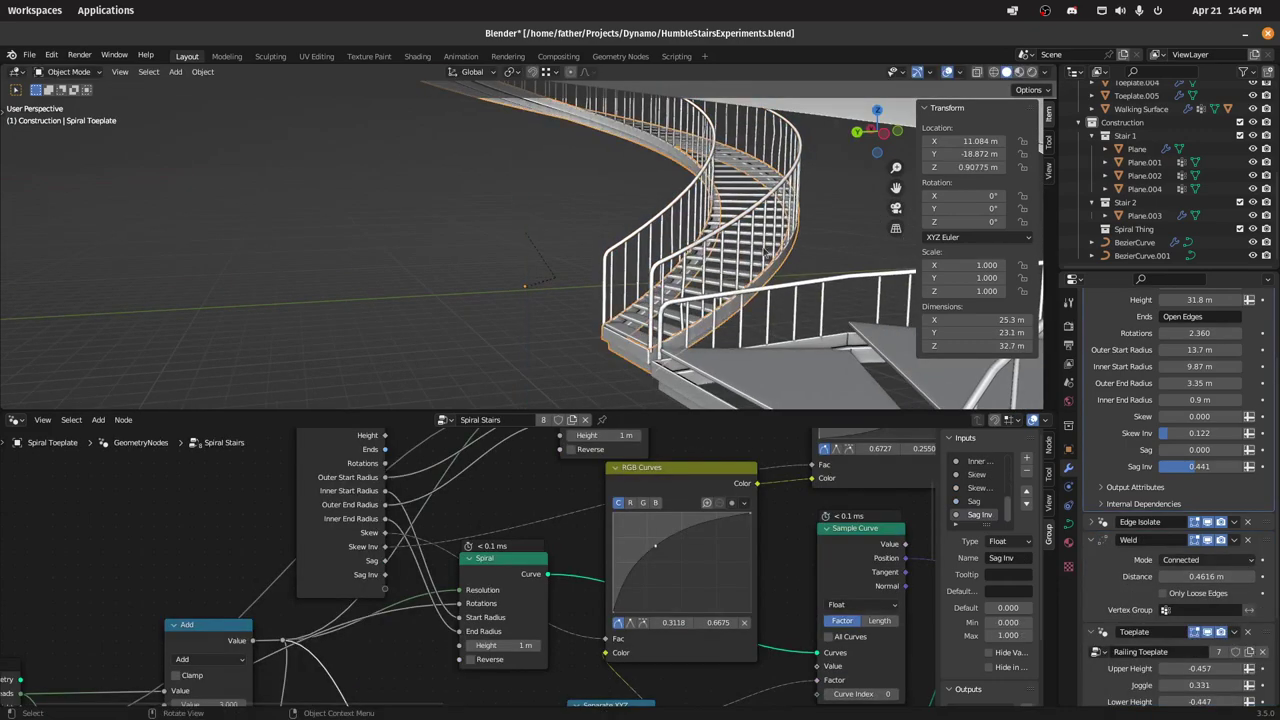
Step: Select every part of the spiral staircase together, keeping Spiral Toeplate active with its Spiral Stairs settings in view
scroll(681, 189, "down", 5)
middle_click_drag(572, 200, 615, 332)
left_click_drag(670, 139, 484, 245)
middle_click_drag(483, 250, 700, 245)
scroll(1218, 403, "up", 2)
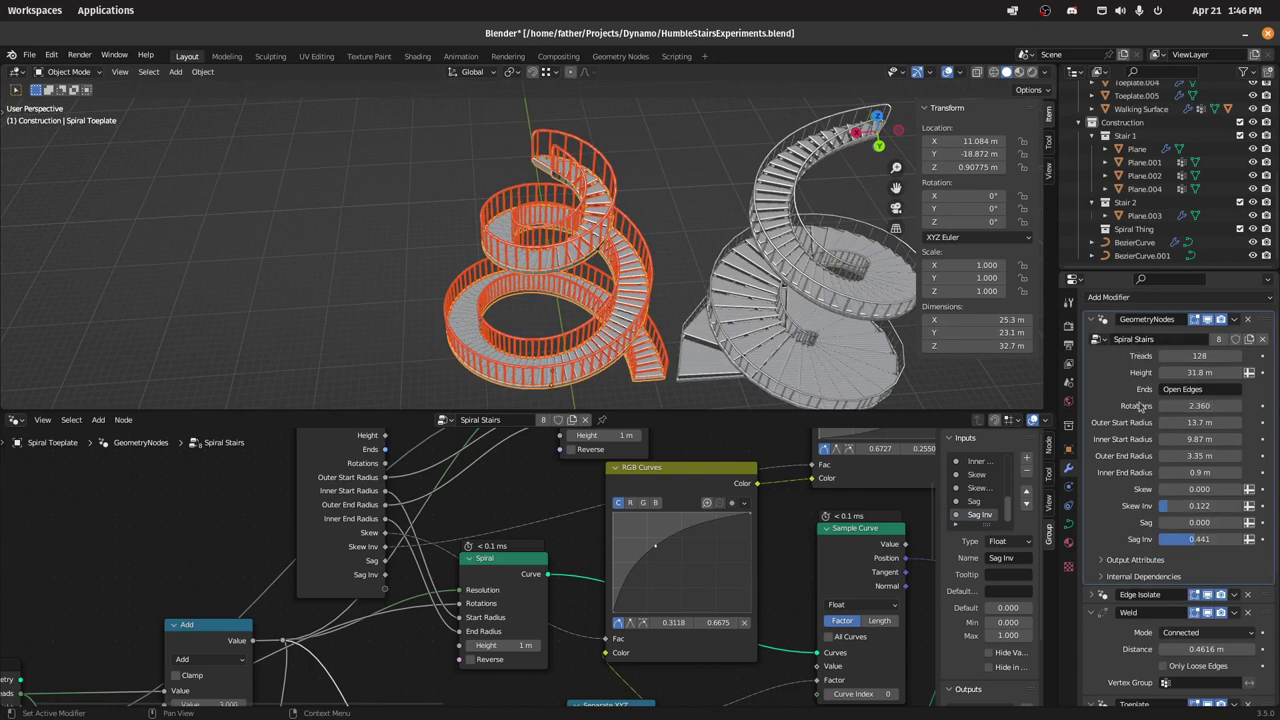
middle_click_drag(600, 500, 472, 550)
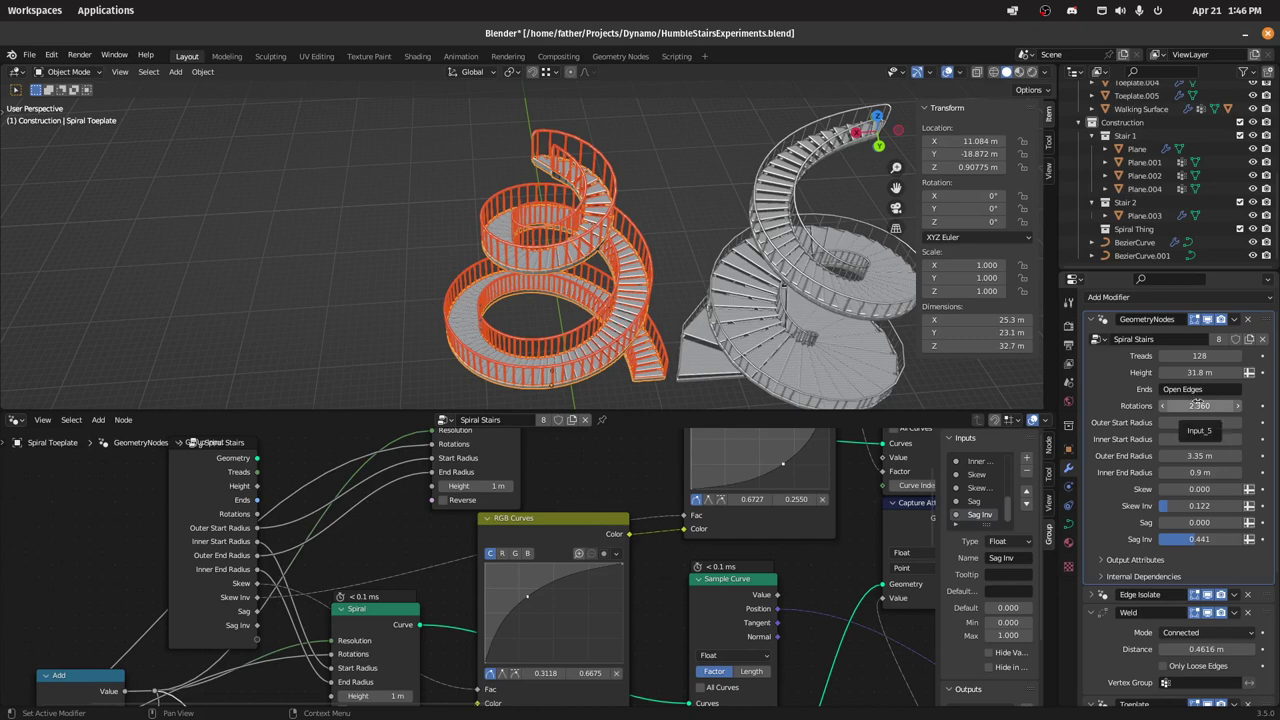
Step: Set the selected staircase parts' Spiral Stairs rotations to 1.140, treads to 59 and height to 30.7 m
mouse_move(1200, 406)
left_mouse_down()
mouse_move(1157, 406)
mouse_move(1262, 406)
mouse_move(1193, 406)
left_mouse_up()
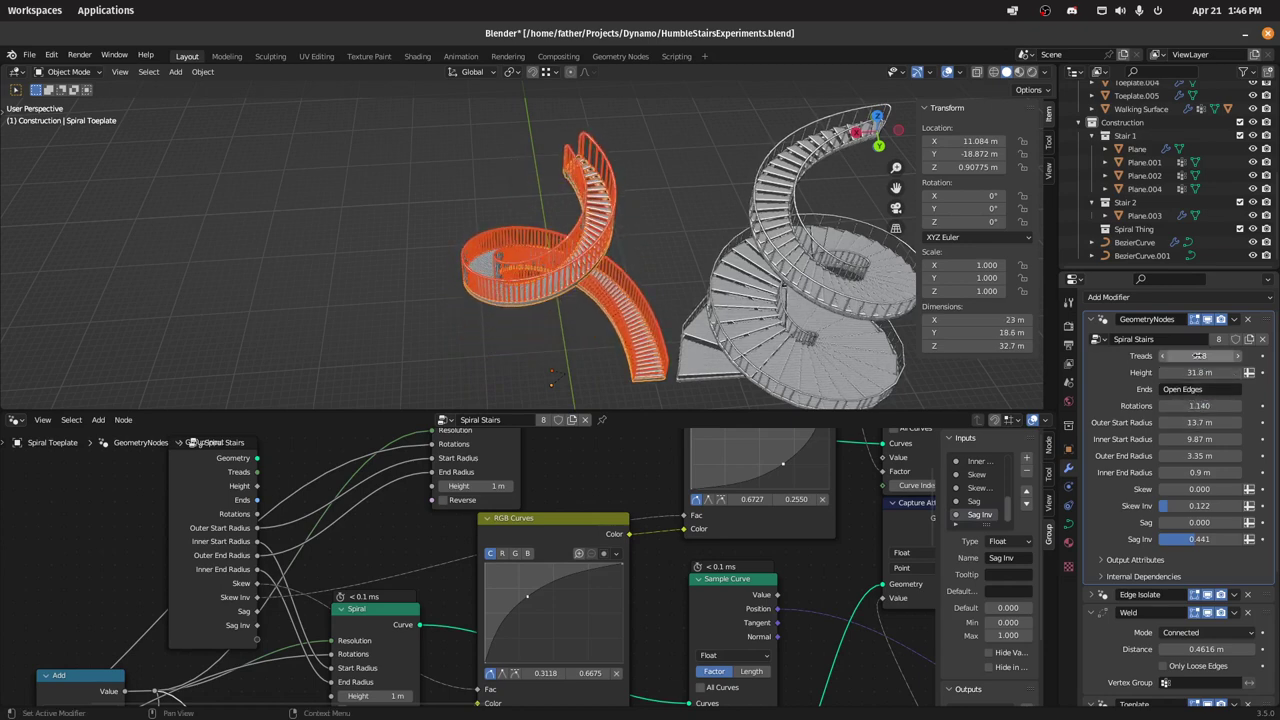
left_click_drag(1196, 355, 1210, 355)
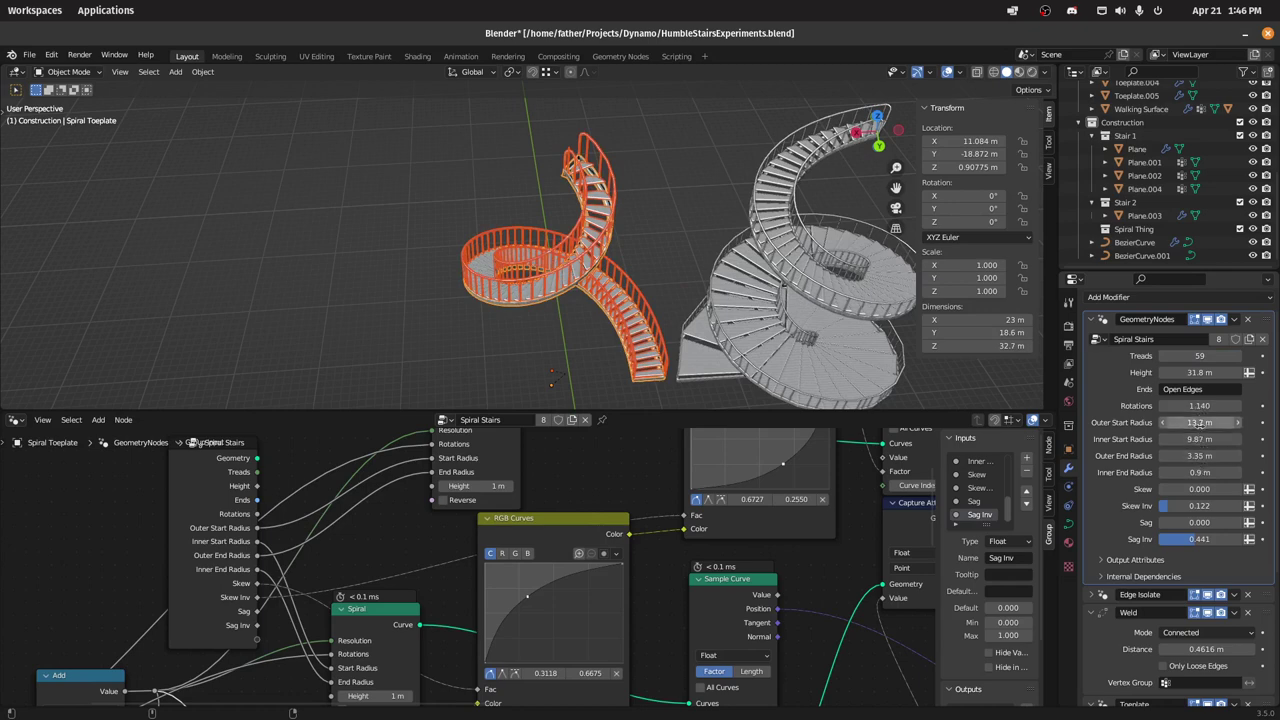
mouse_move(1200, 372)
left_mouse_down()
mouse_move(1156, 372)
mouse_move(1200, 372)
left_mouse_up()
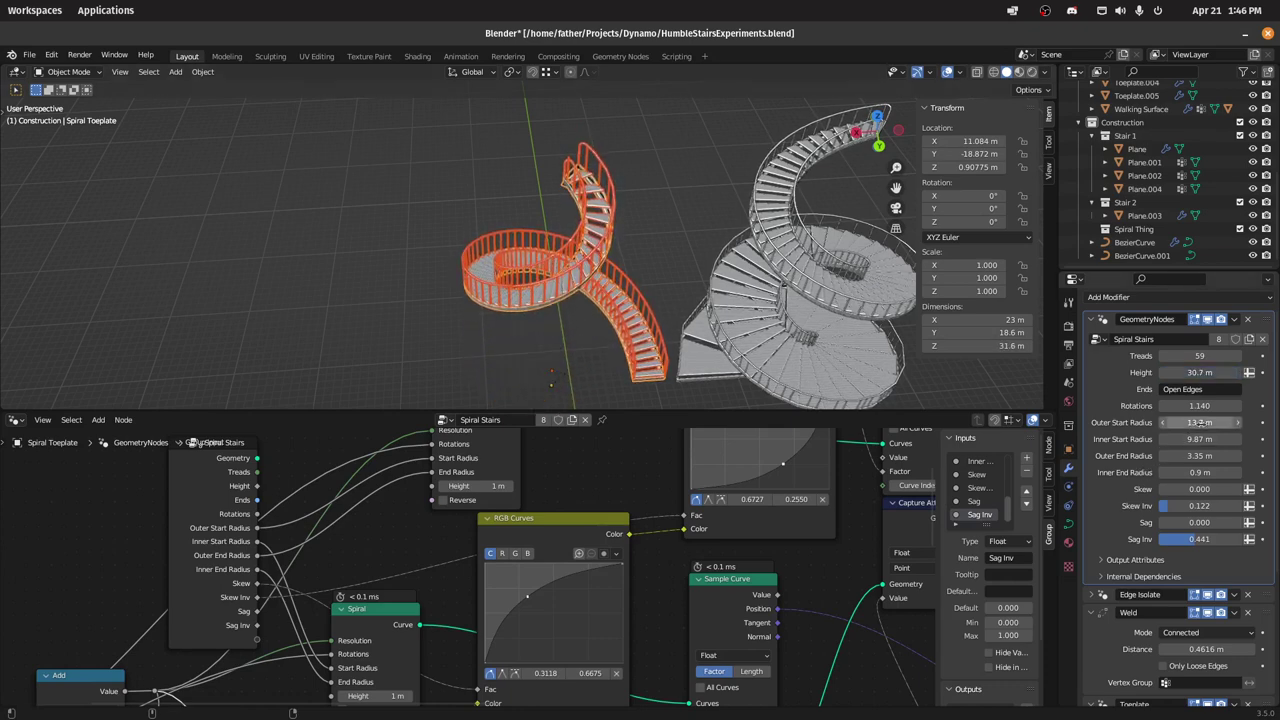
Step: In top view, set the staircase's outer start radius to 14.8 m, inner start radius to 5.2 m and outer end radius to 1.79 m
mouse_move(1196, 422)
left_mouse_down()
mouse_move(1210, 422)
mouse_move(1198, 422)
left_mouse_up()
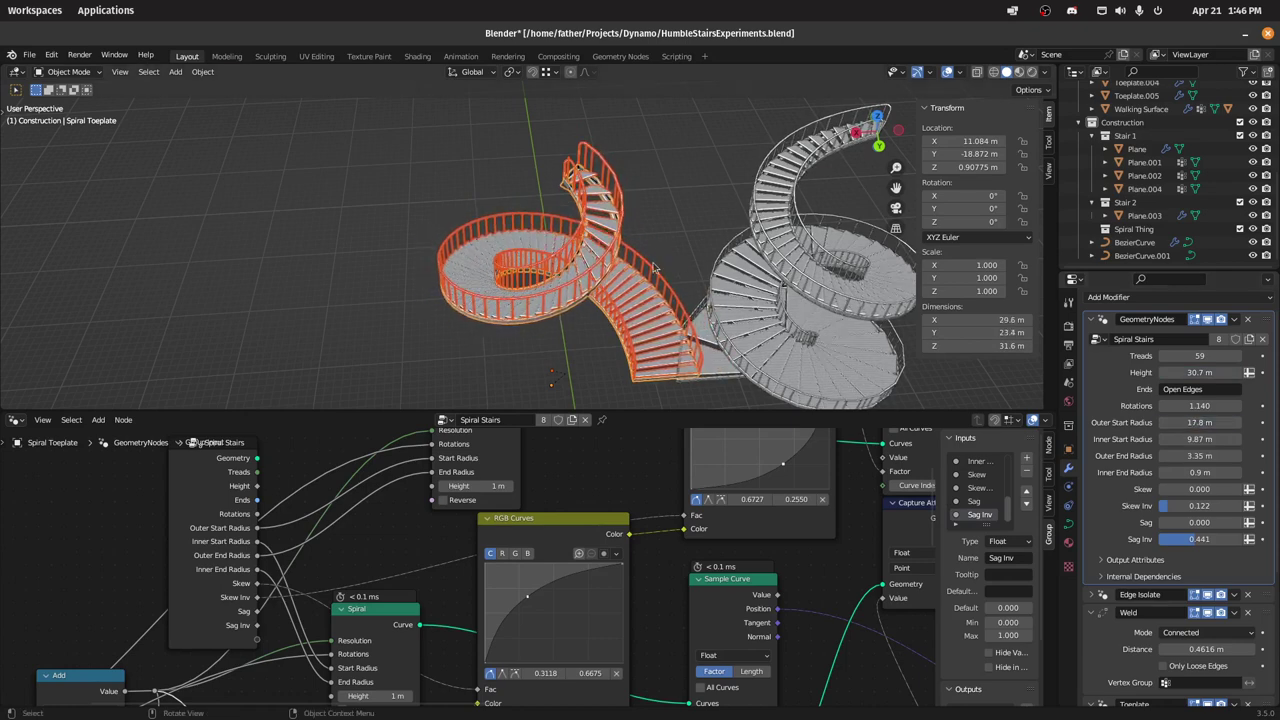
key("KP_7")
middle_click_drag(577, 197, 640, 277, "shift")
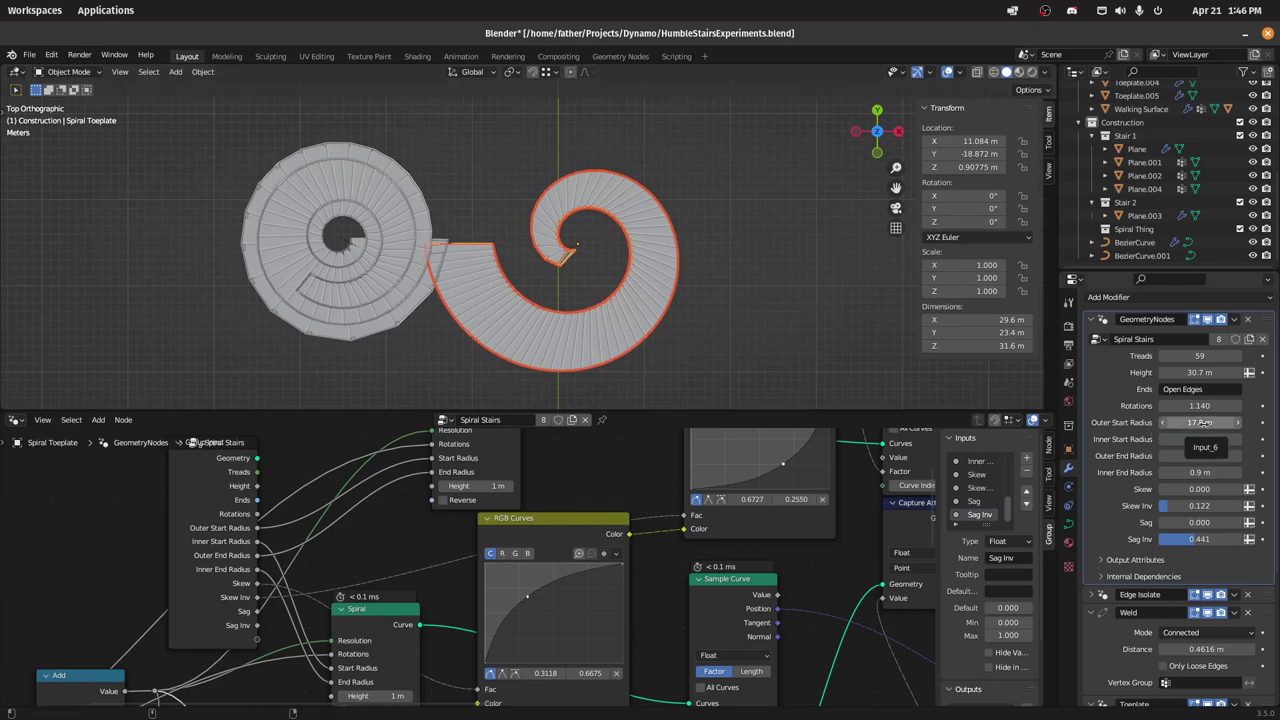
mouse_move(1198, 422)
left_mouse_down()
mouse_move(1175, 439)
mouse_move(1190, 422)
left_mouse_up()
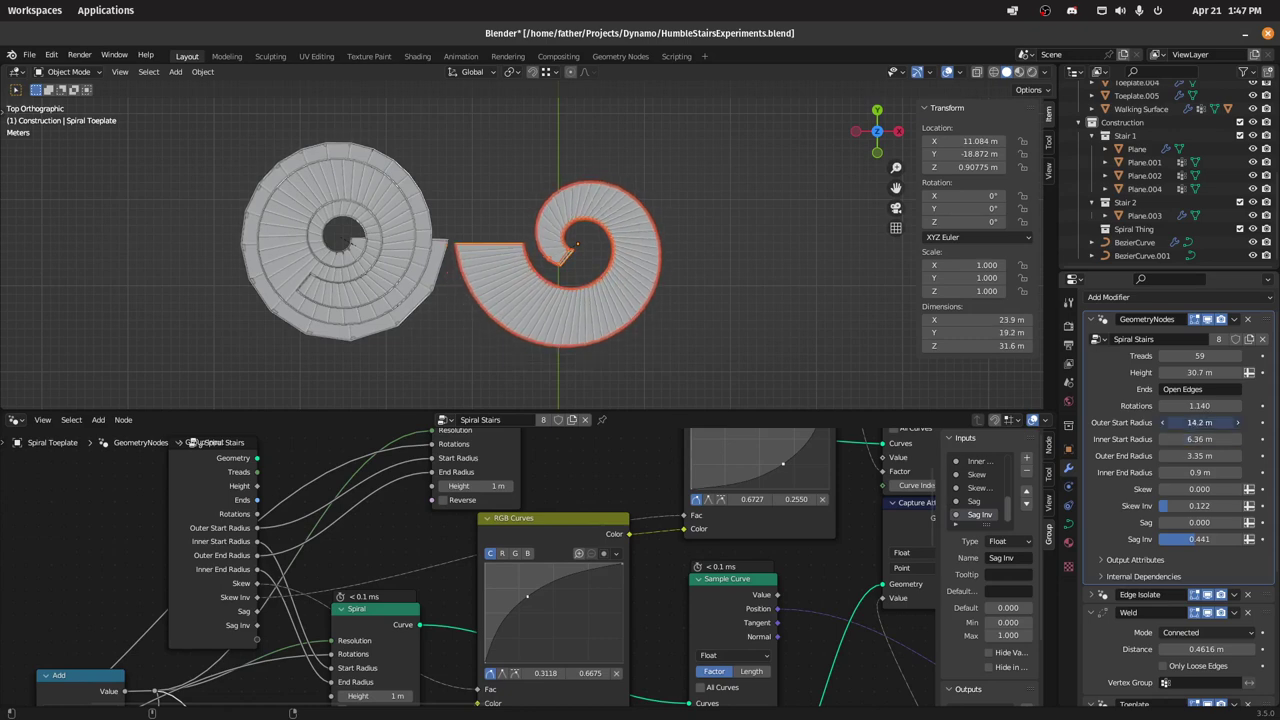
scroll(580, 272, "up", 3)
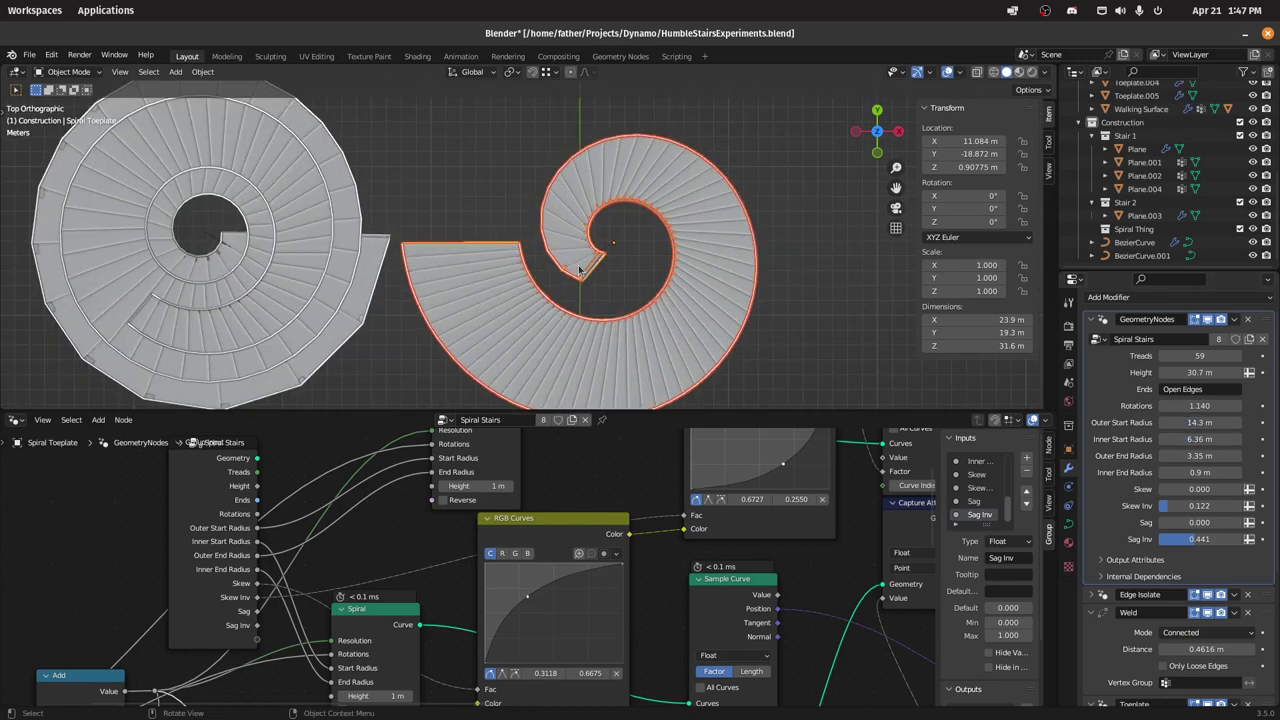
left_click_drag(626, 271, 624, 242, "shift")
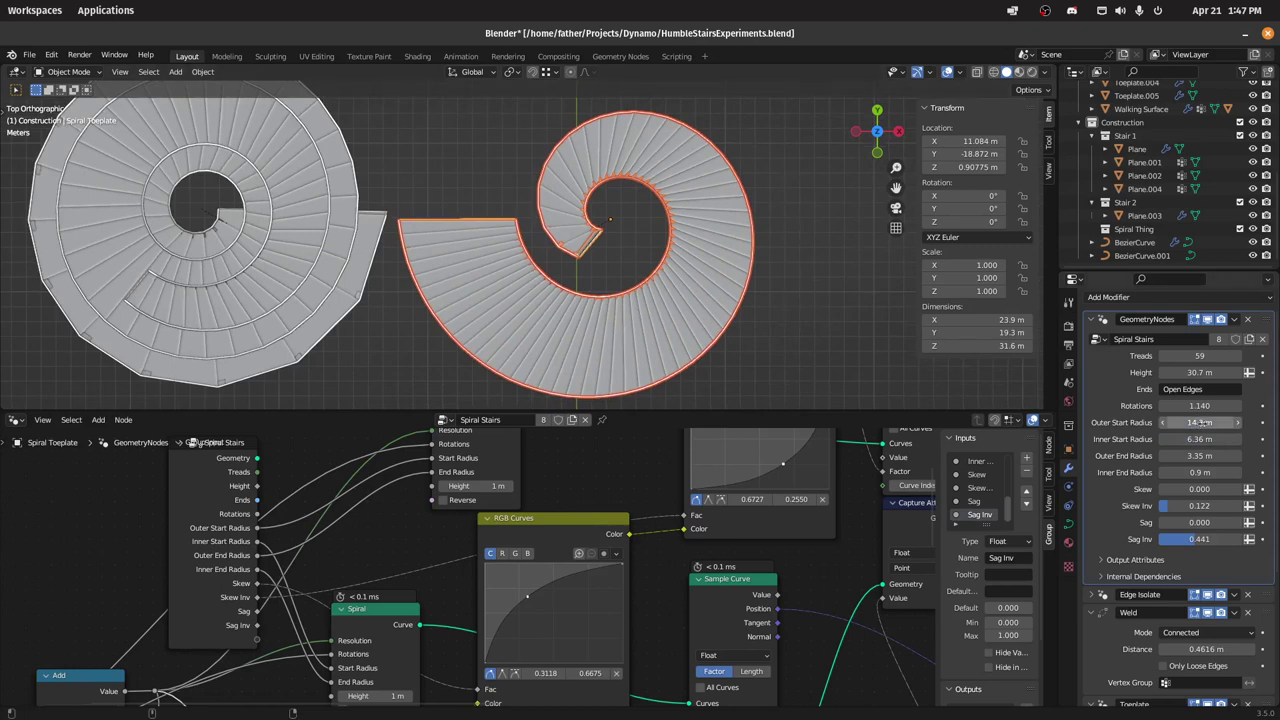
left_click_drag(1197, 422, 1182, 456)
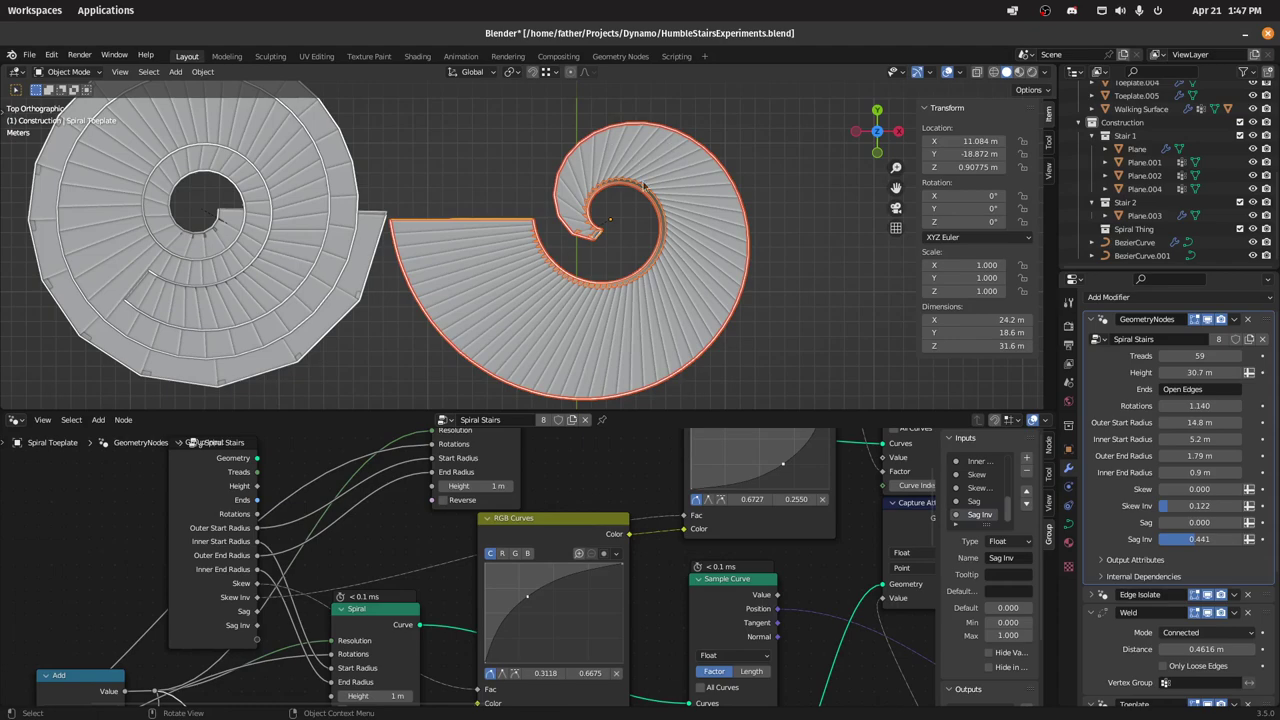
Step: In top view, reset the selected staircase's Skew Inv to 0 and set its Skew to 0.244
middle_click_drag(645, 185, 677, 240)
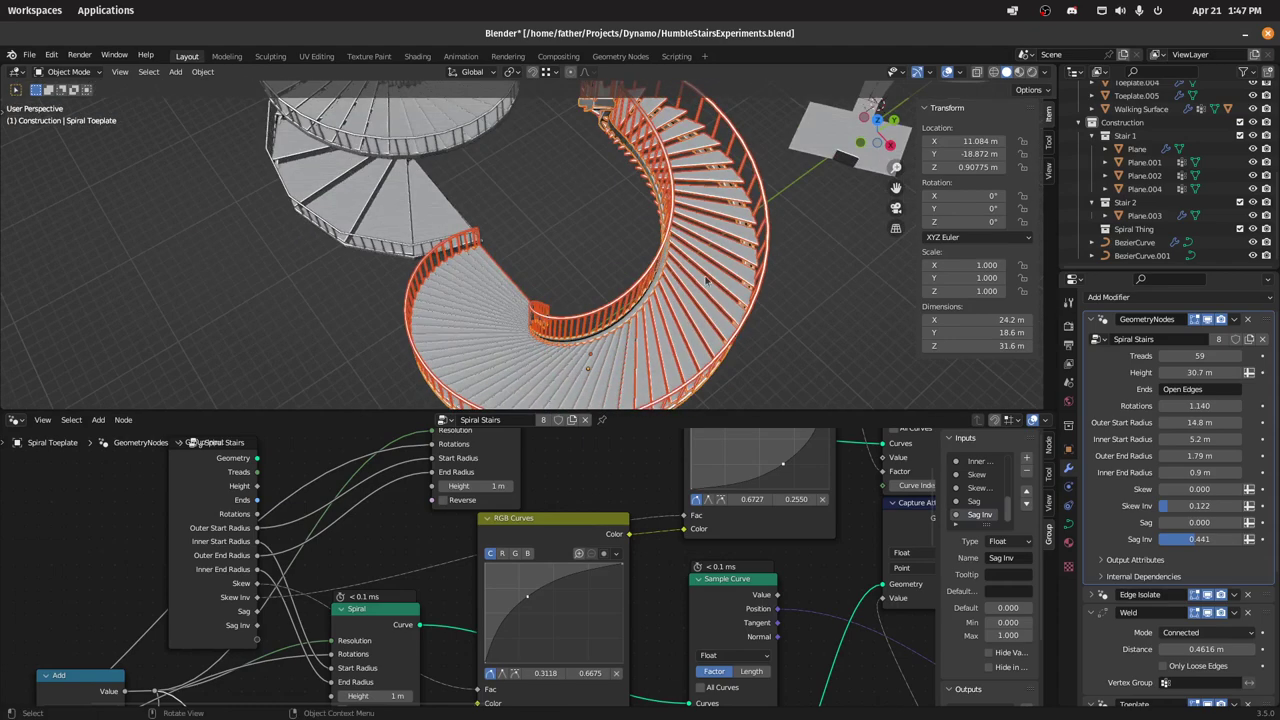
key("KP_7")
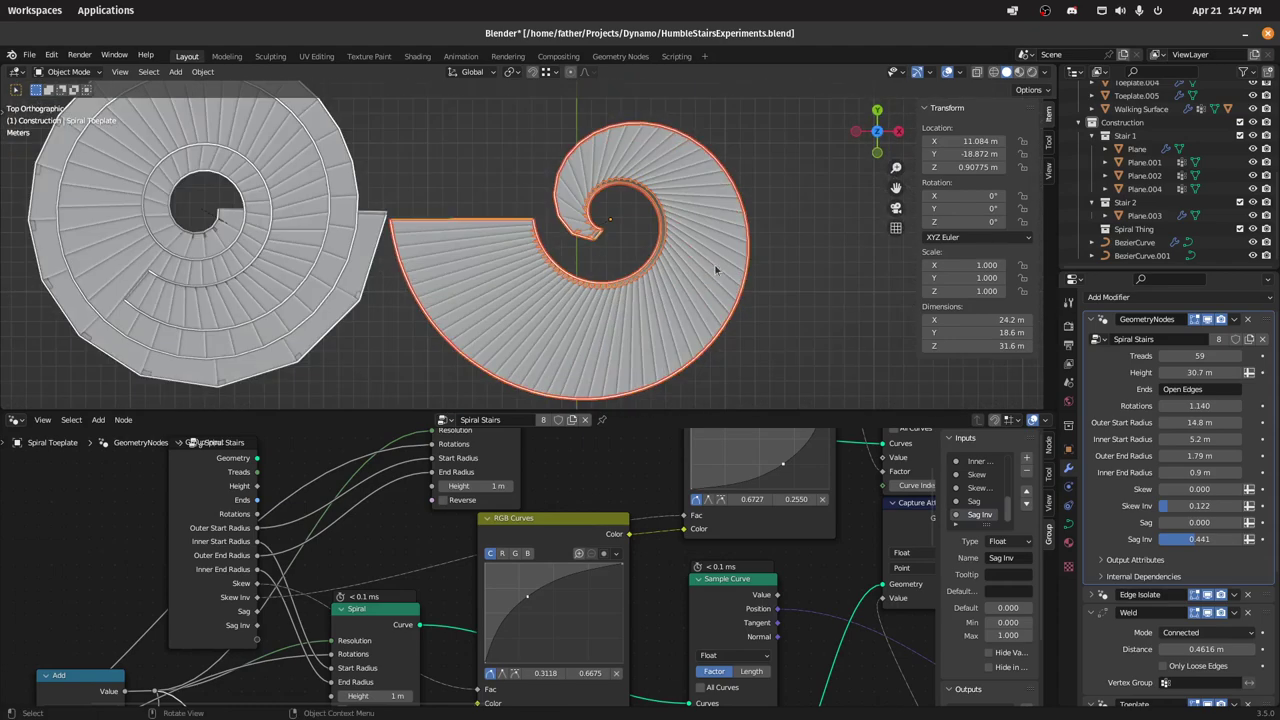
middle_click_drag(699, 247, 687, 249, "shift")
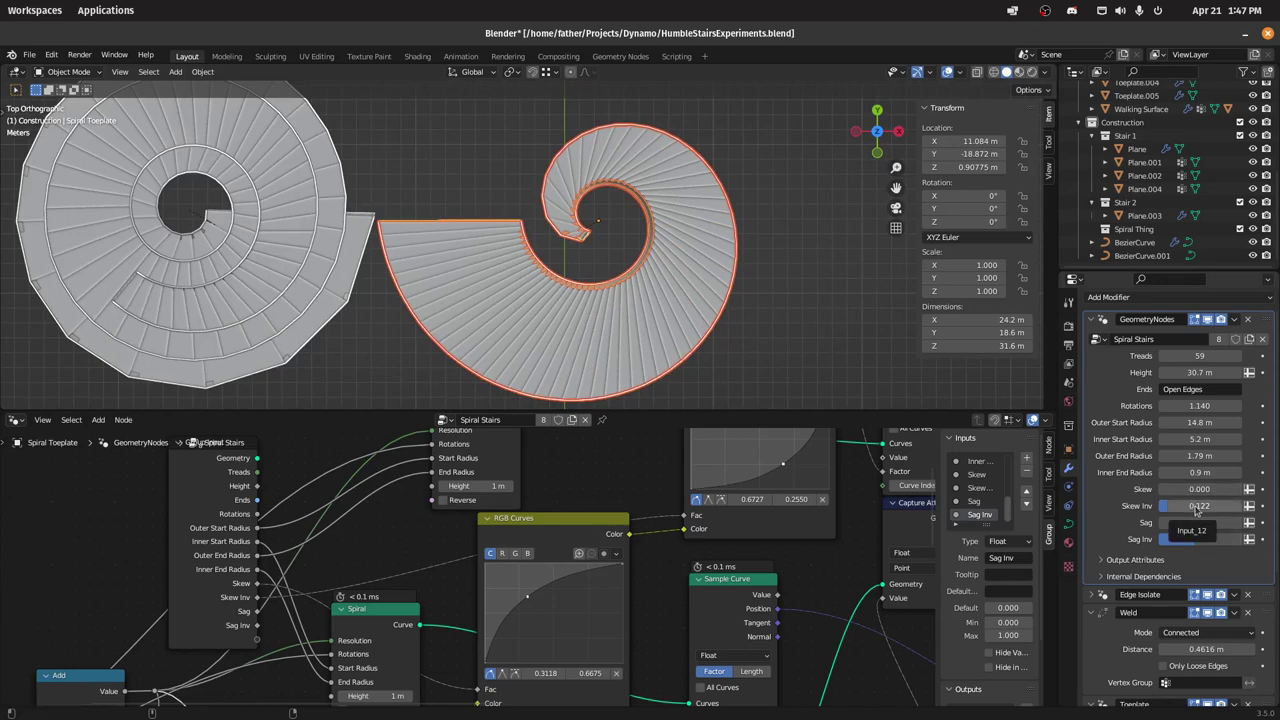
key("BackSpace")
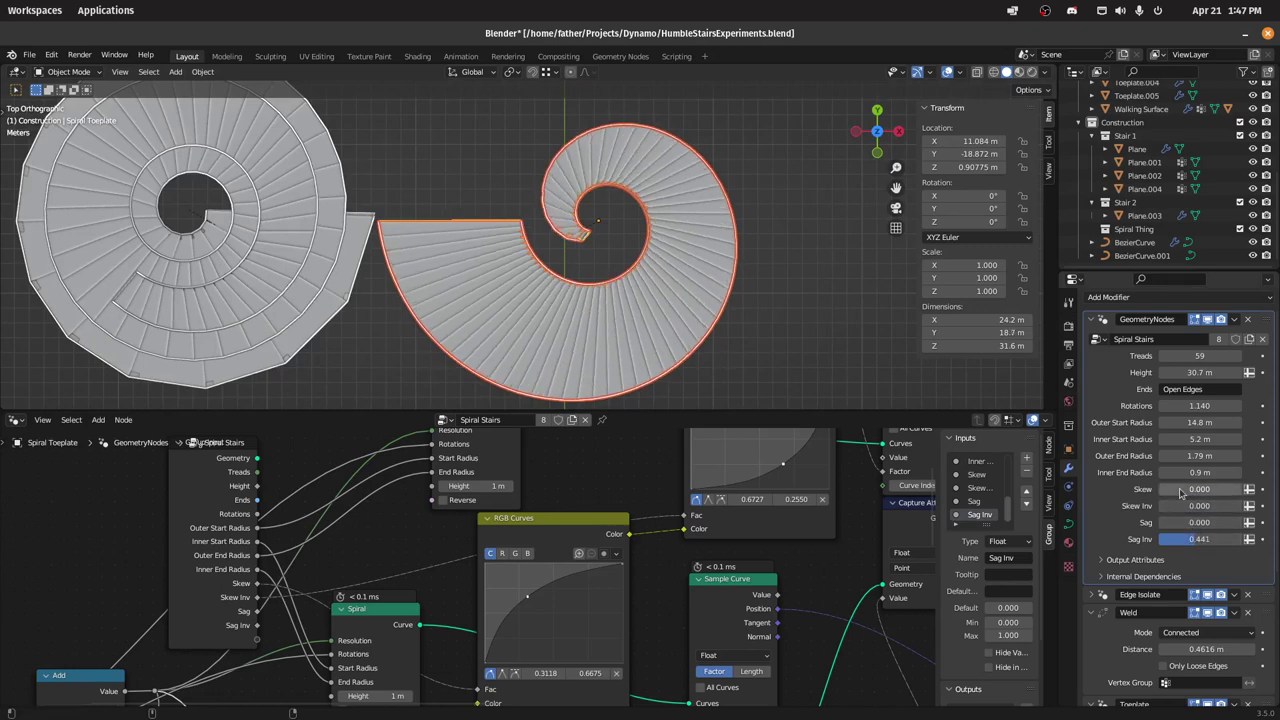
left_click_drag(1181, 492, 1203, 492)
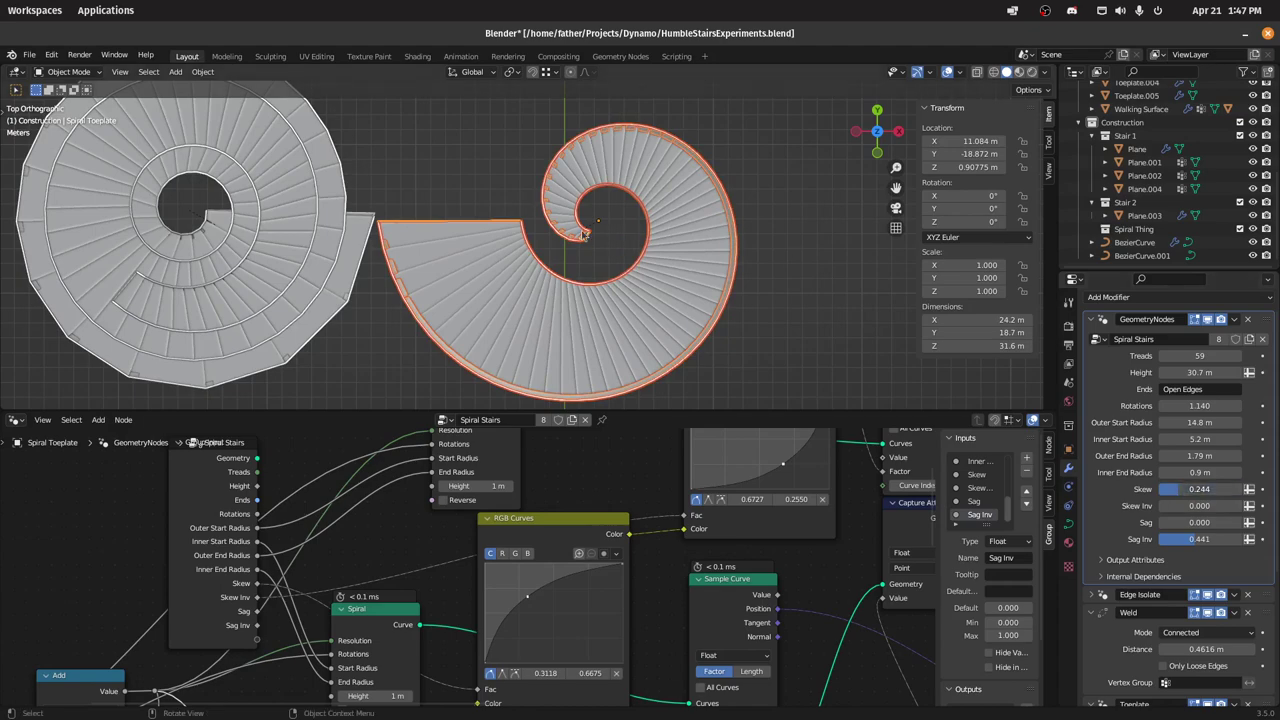
Step: Set the spiral staircase's Sag to 0.252 and Sag Inv to 0.614, checking its profile from the side
middle_click_drag(638, 295, 506, 258)
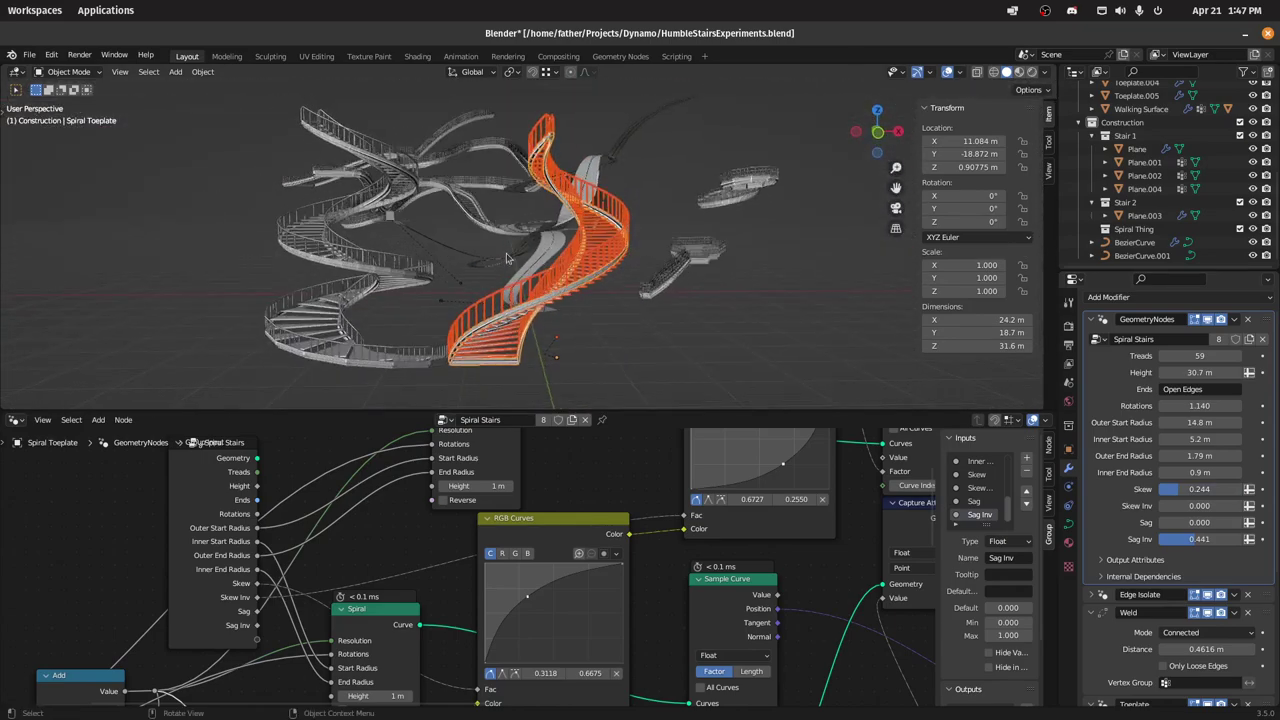
middle_click_drag(622, 297, 640, 302)
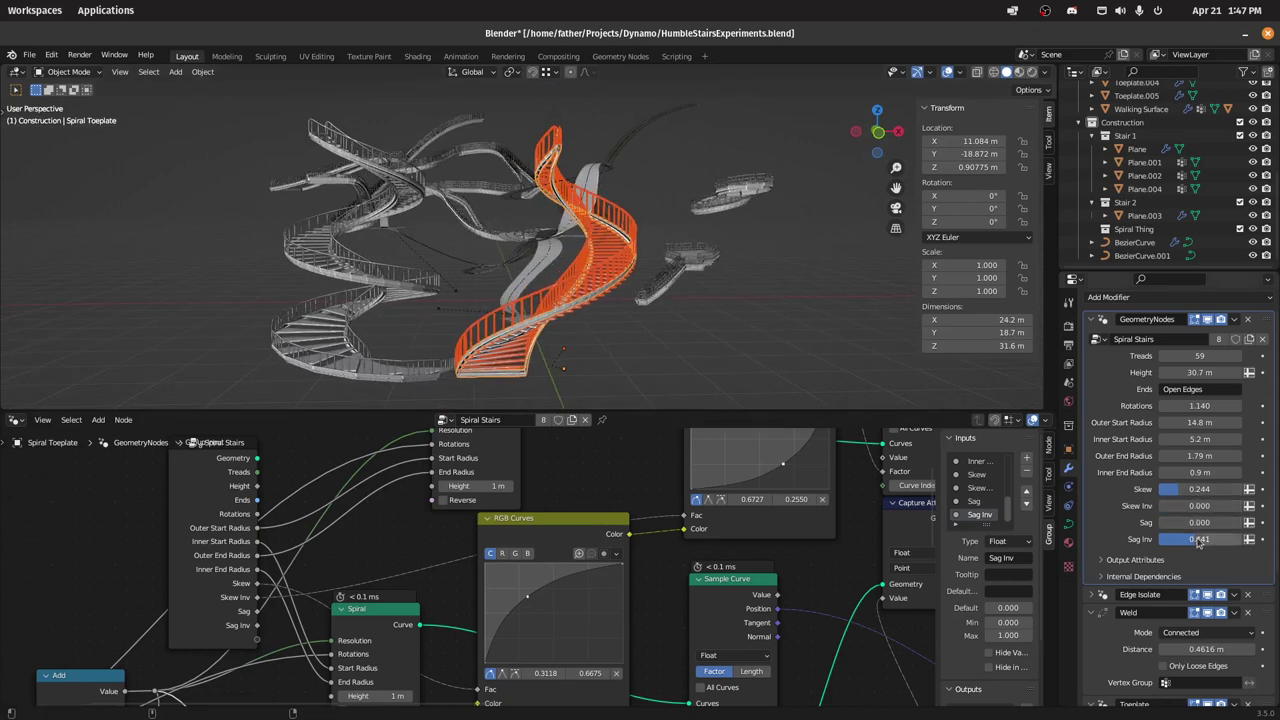
left_click_drag(1205, 539, 1166, 539)
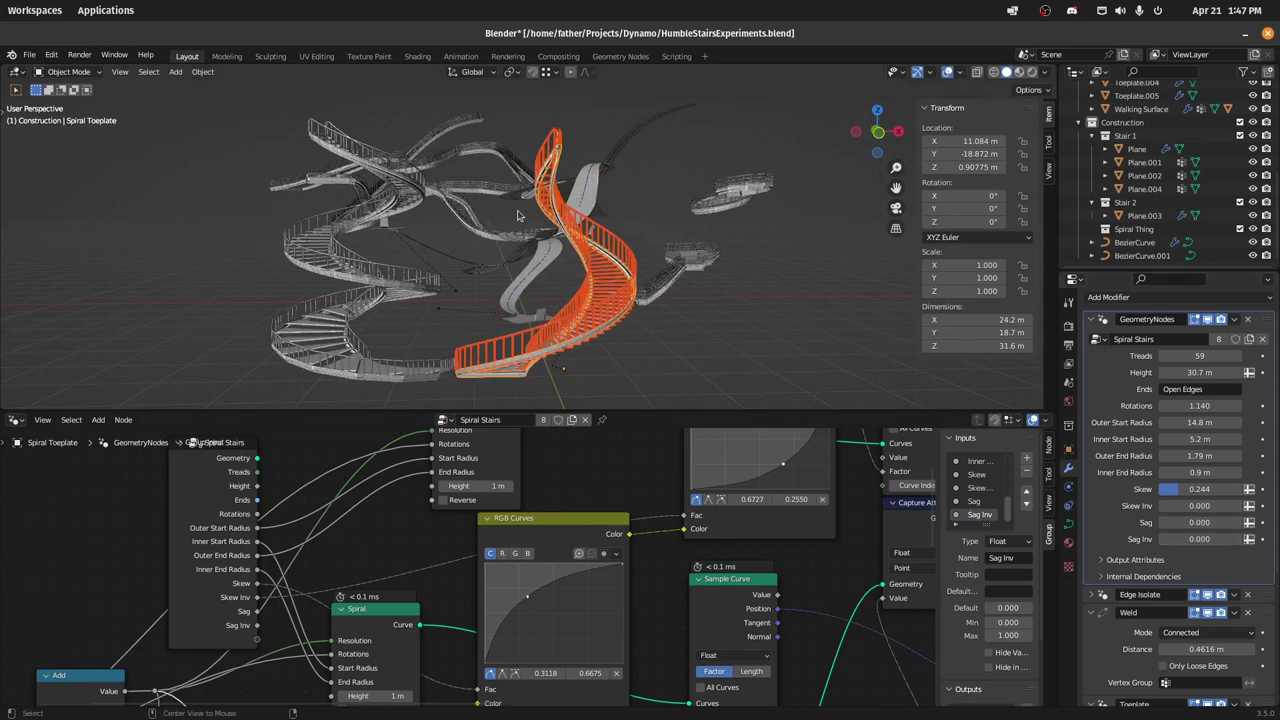
mouse_move(1195, 539)
left_mouse_down()
mouse_move(1232, 539)
mouse_move(1197, 524)
mouse_move(1218, 524)
mouse_move(1193, 540)
mouse_move(1215, 539)
left_mouse_up()
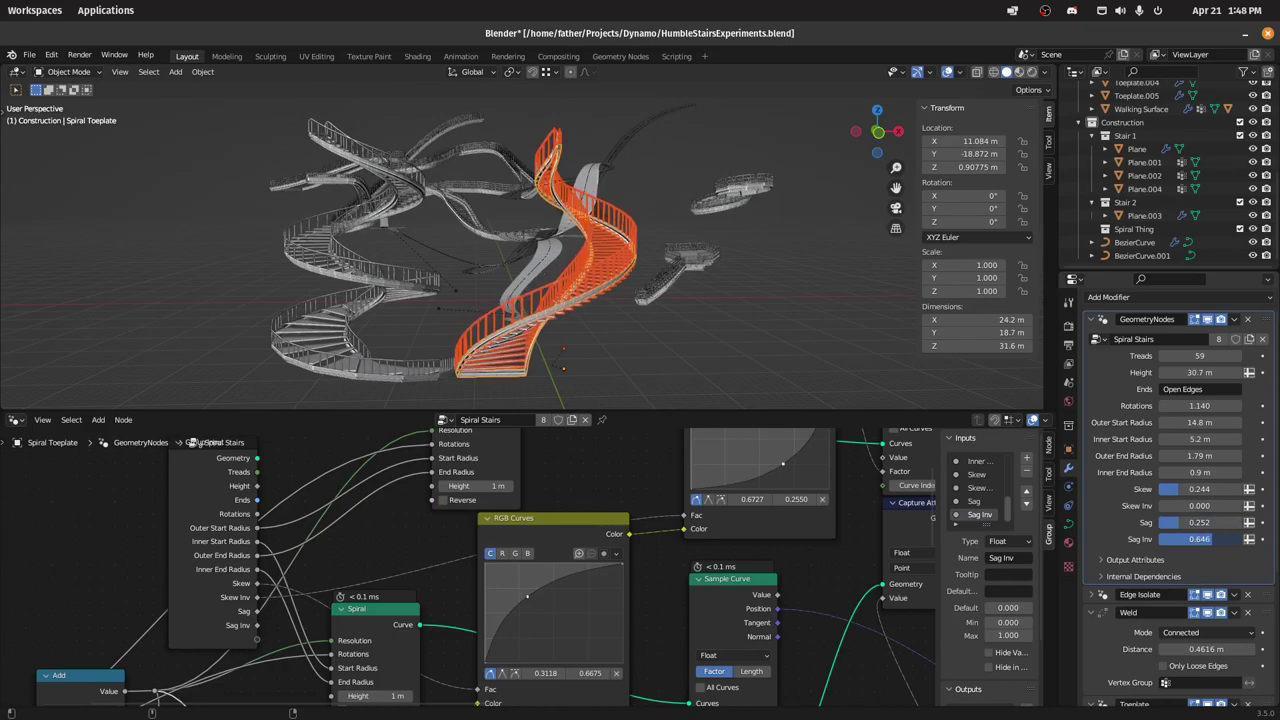
middle_click_drag(570, 300, 500, 290)
scroll(745, 218, "up", 4)
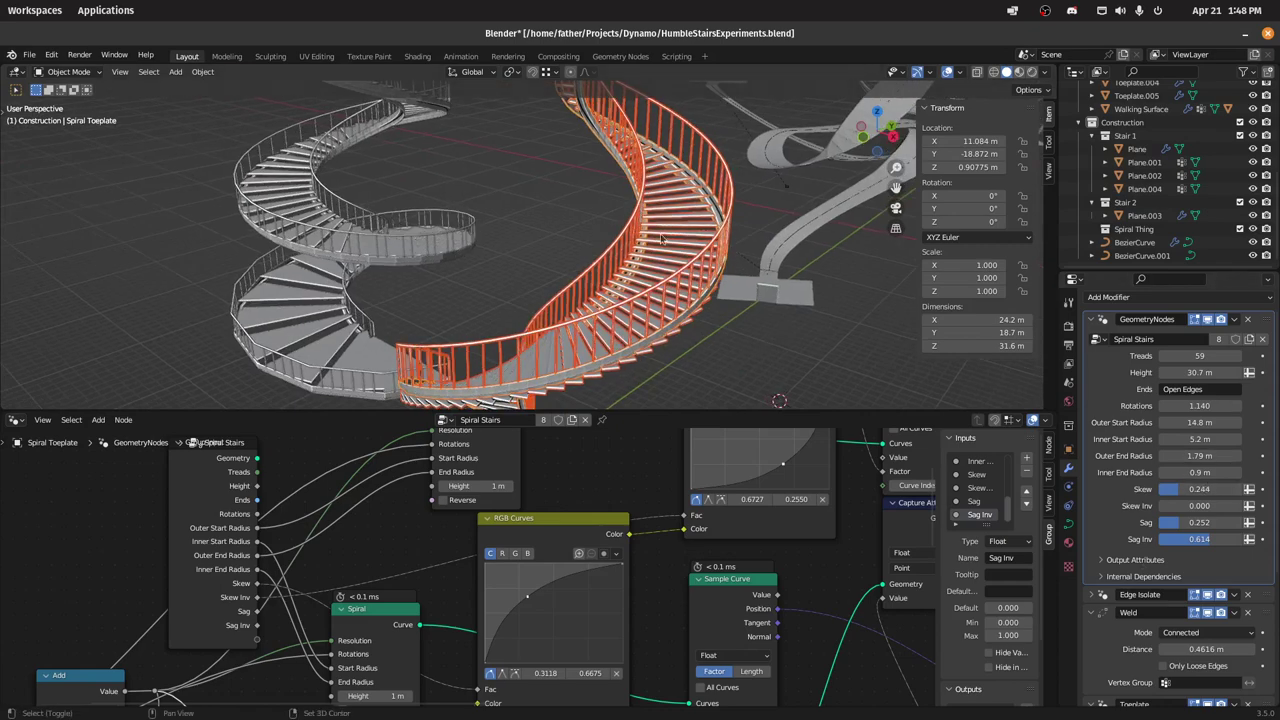
middle_click_drag(603, 262, 535, 233, "shift")
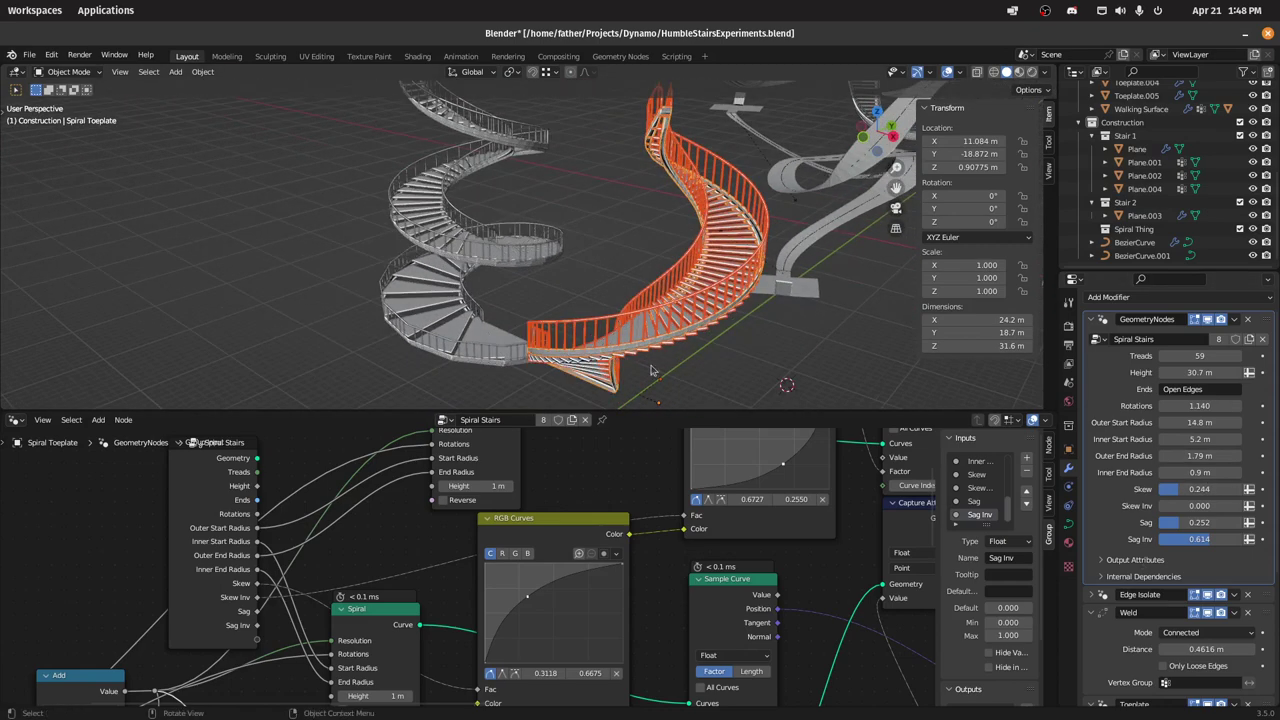
Step: Examine how the Spiral Stairs node tree uses its Sample Curve and RGB Curves nodes for skew and sag
key("ctrl+space")
scroll(706, 309, "down", 5)
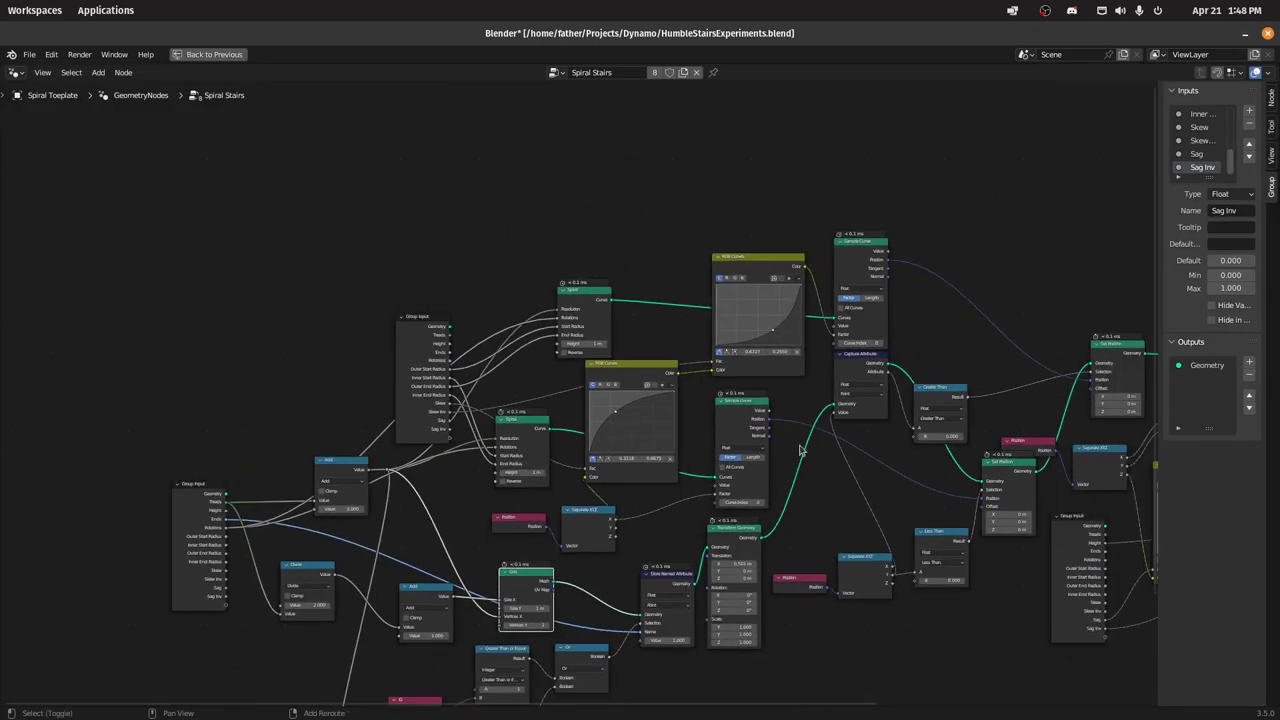
scroll(707, 309, "down", 3)
middle_click_drag(743, 354, 686, 342)
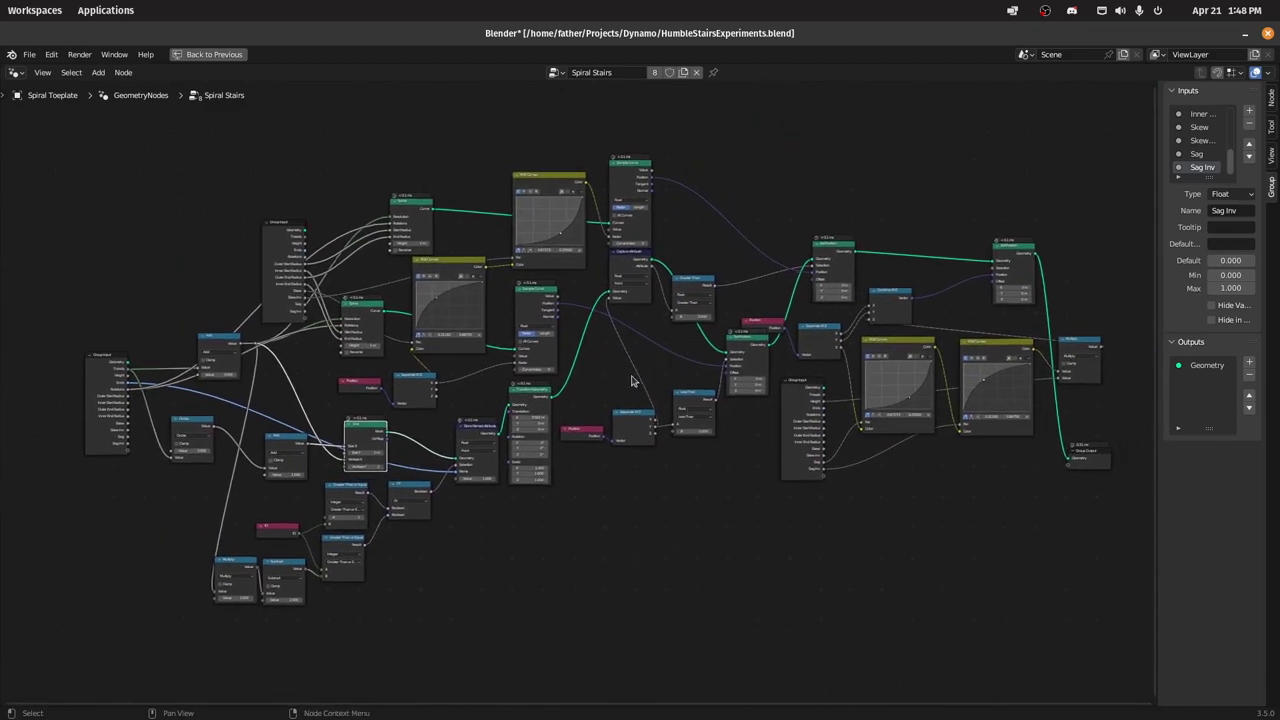
scroll(631, 380, "up", 4)
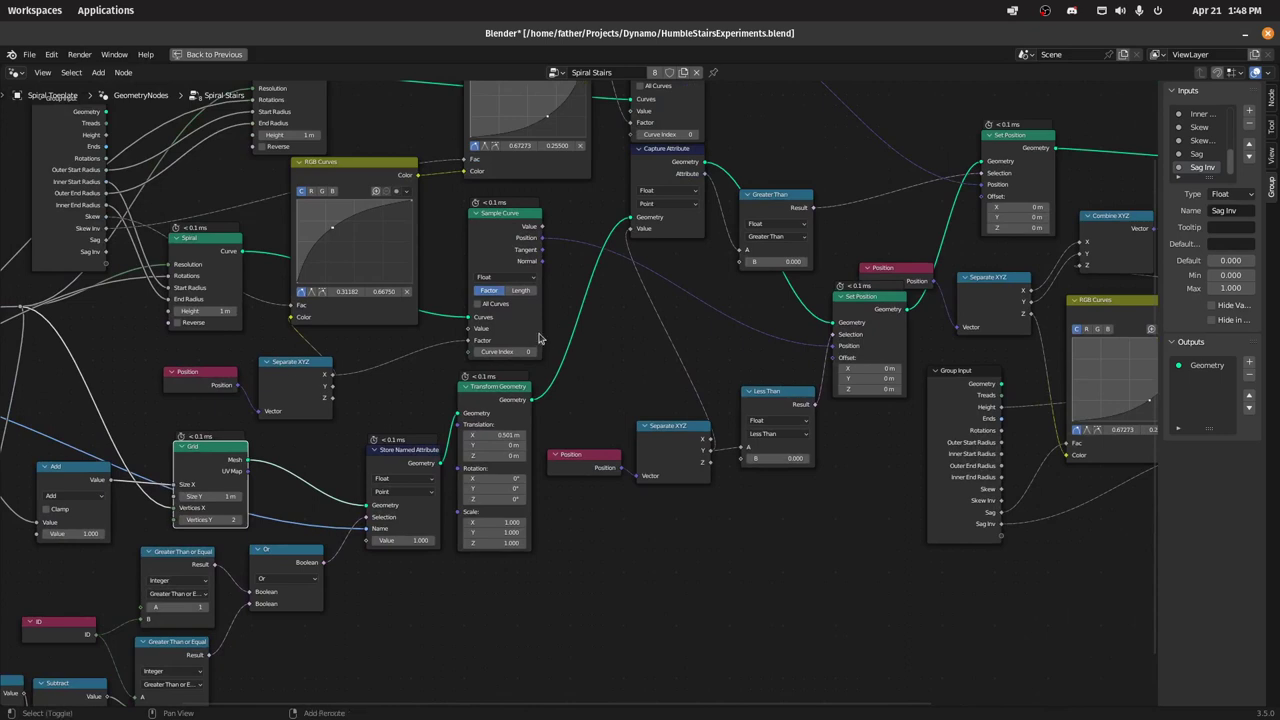
middle_click_drag(540, 338, 694, 480)
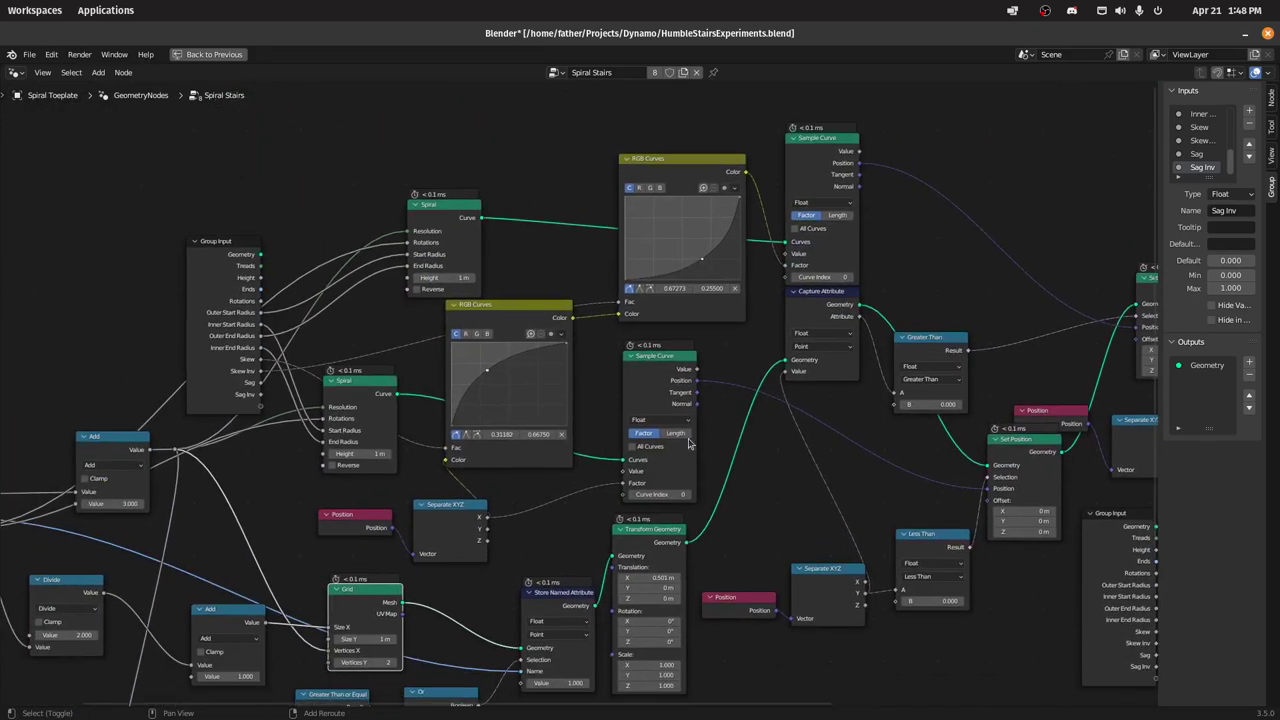
left_click(651, 380)
left_click(812, 157)
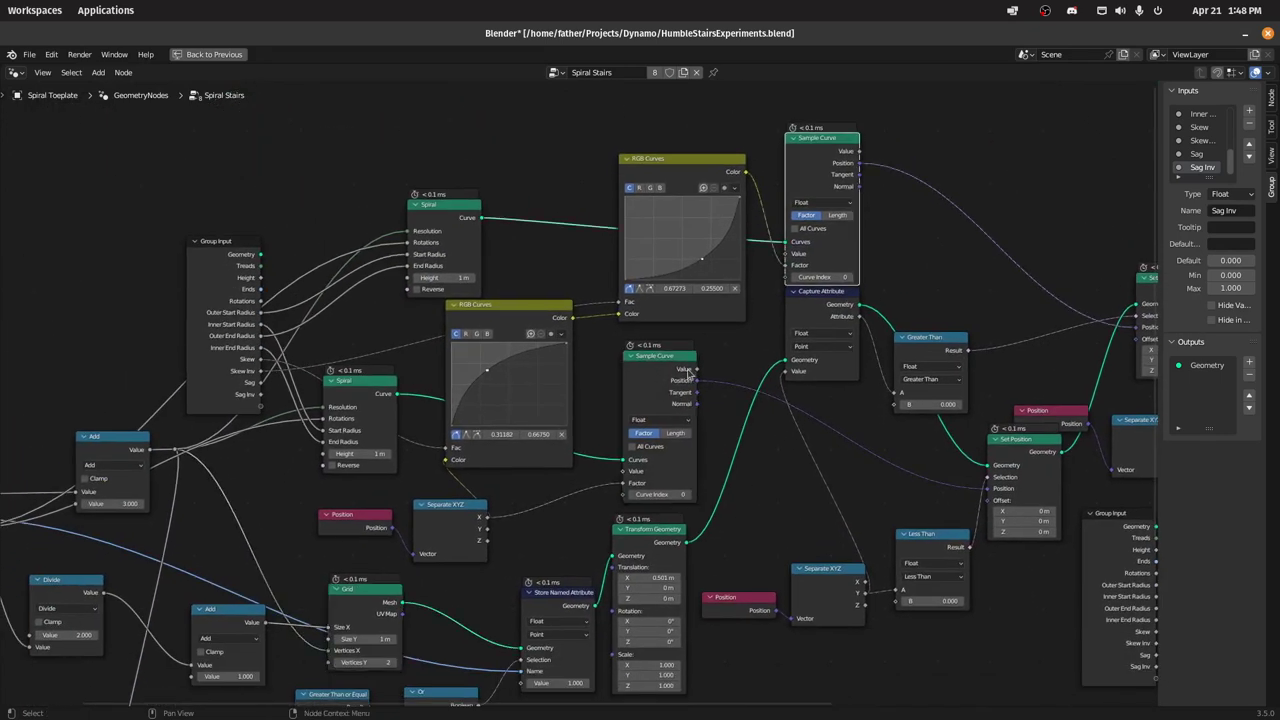
left_click(691, 170)
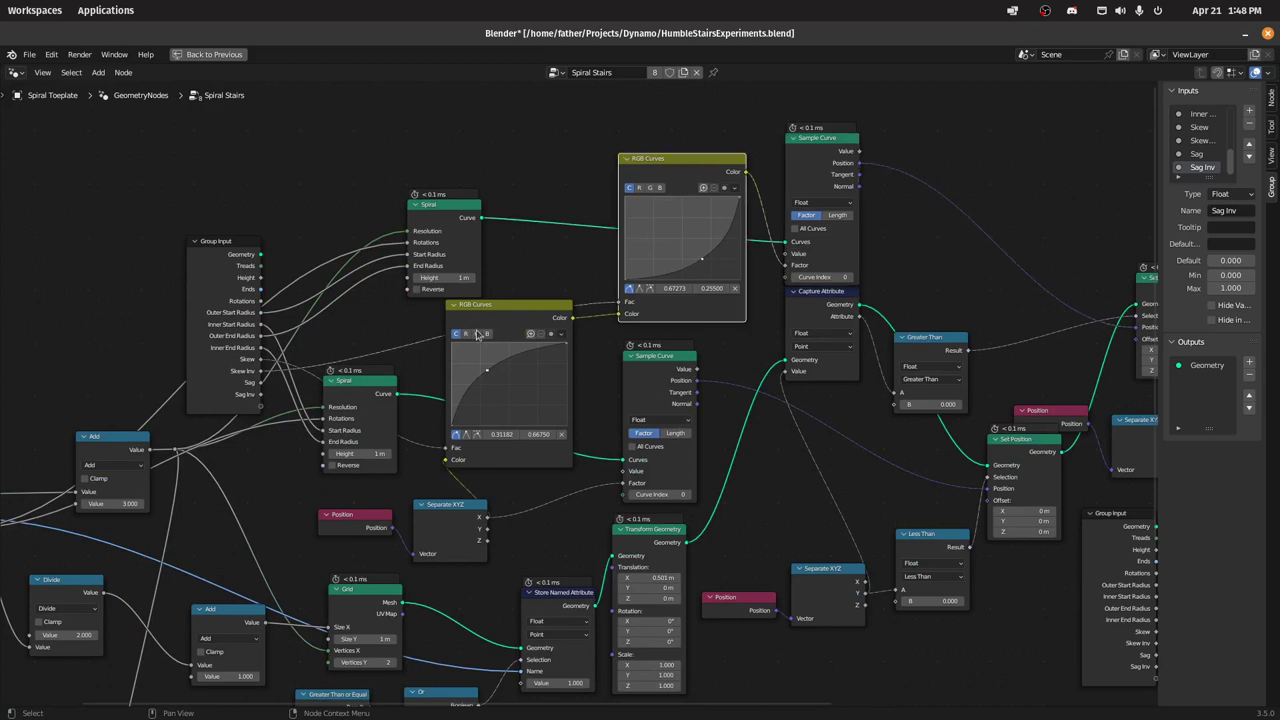
left_click(510, 315)
middle_click_drag(535, 448, 640, 340, "shift")
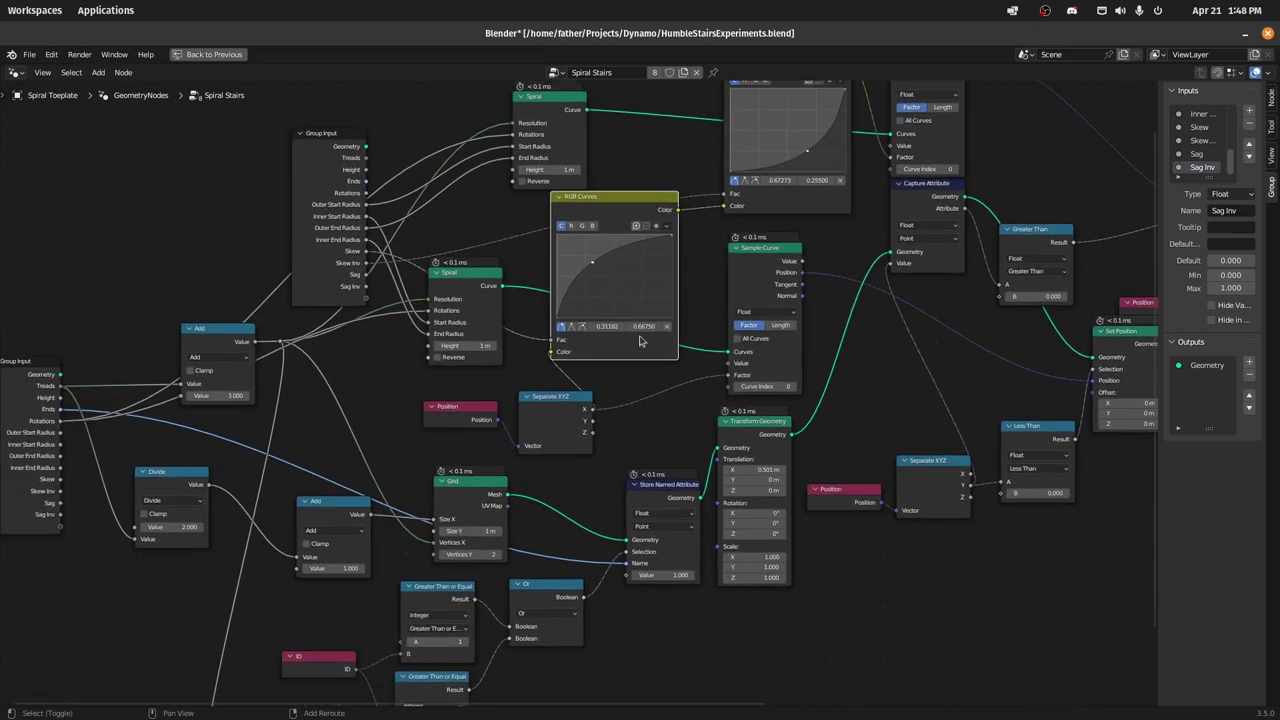
left_click(552, 411)
left_click(633, 202)
middle_click_drag(1094, 436, 443, 449)
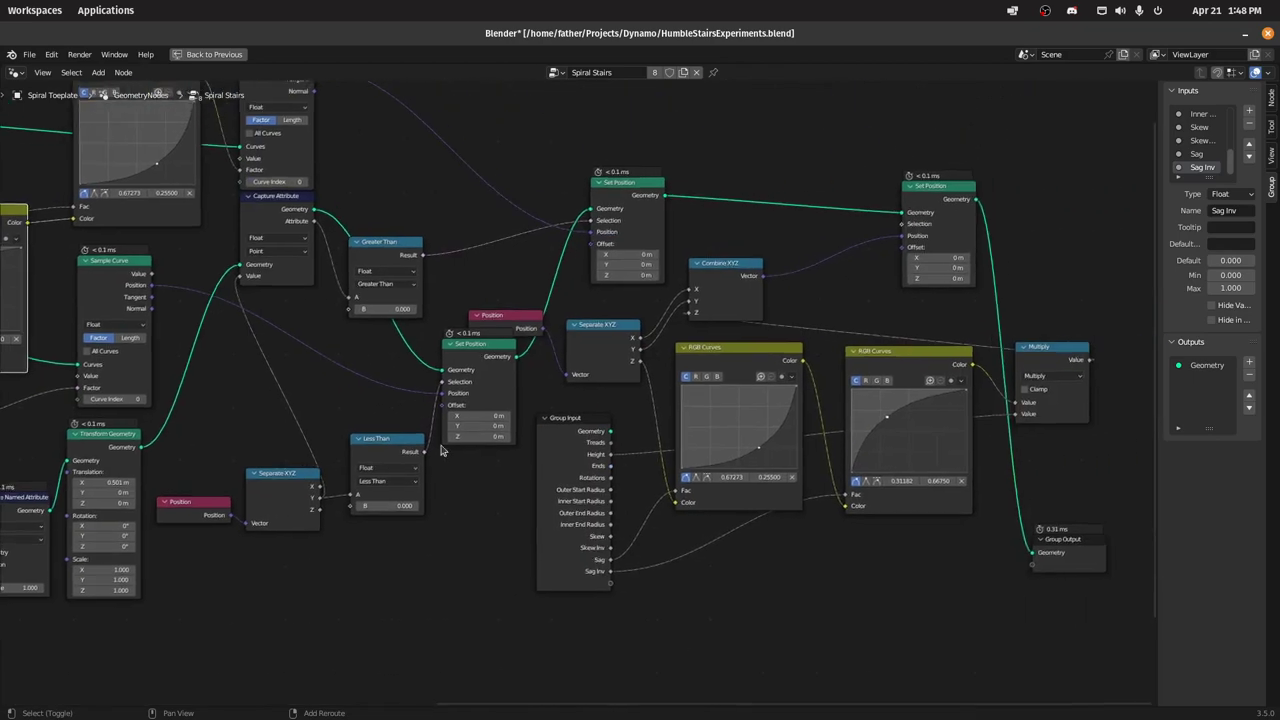
left_click(893, 355)
left_click(722, 357)
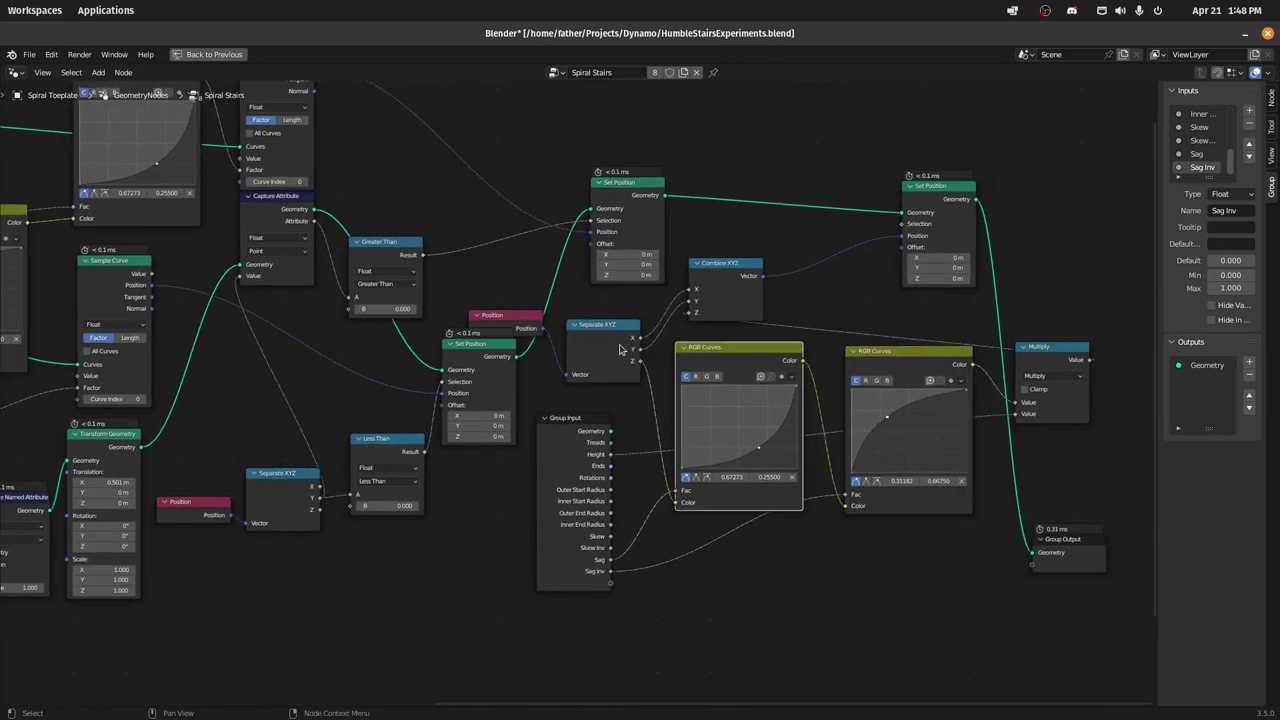
left_click(926, 362)
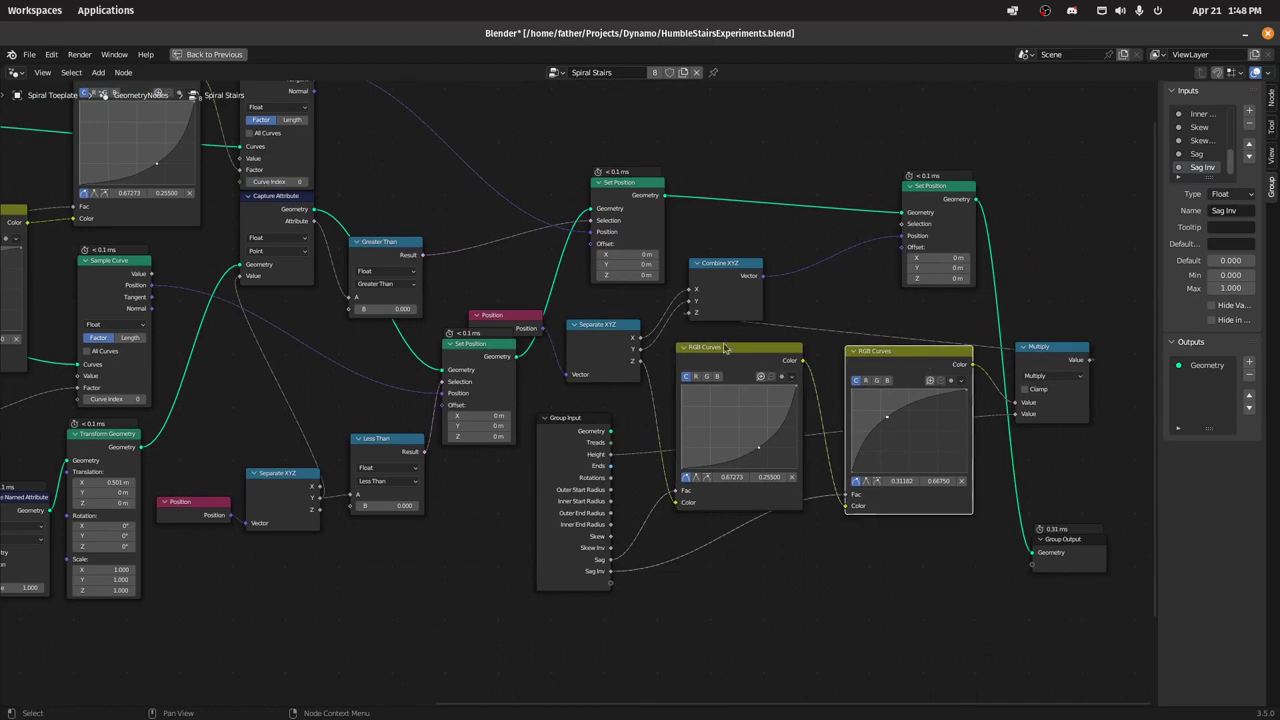
Step: Examine the Store Named Attribute node fed by the Ends input and the ID comparison nodes that drive its selection
middle_click_drag(360, 420, 893, 411, "shift")
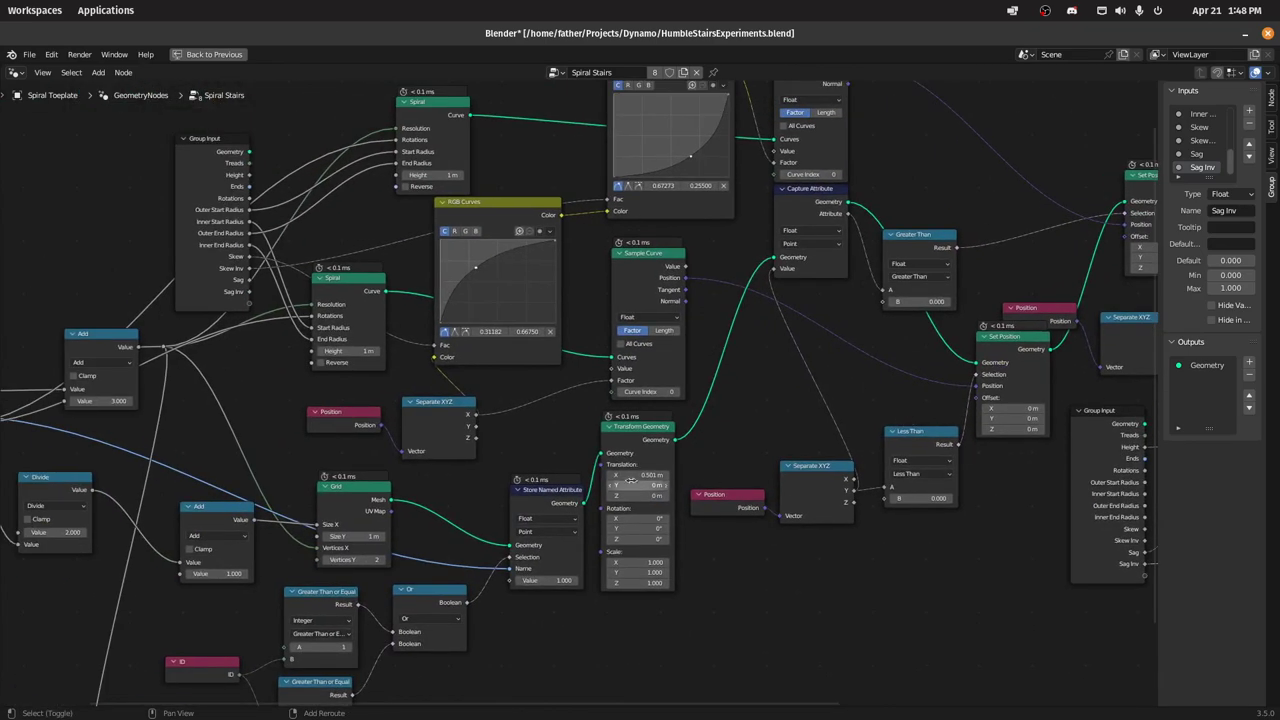
middle_click_drag(670, 441, 906, 245, "shift")
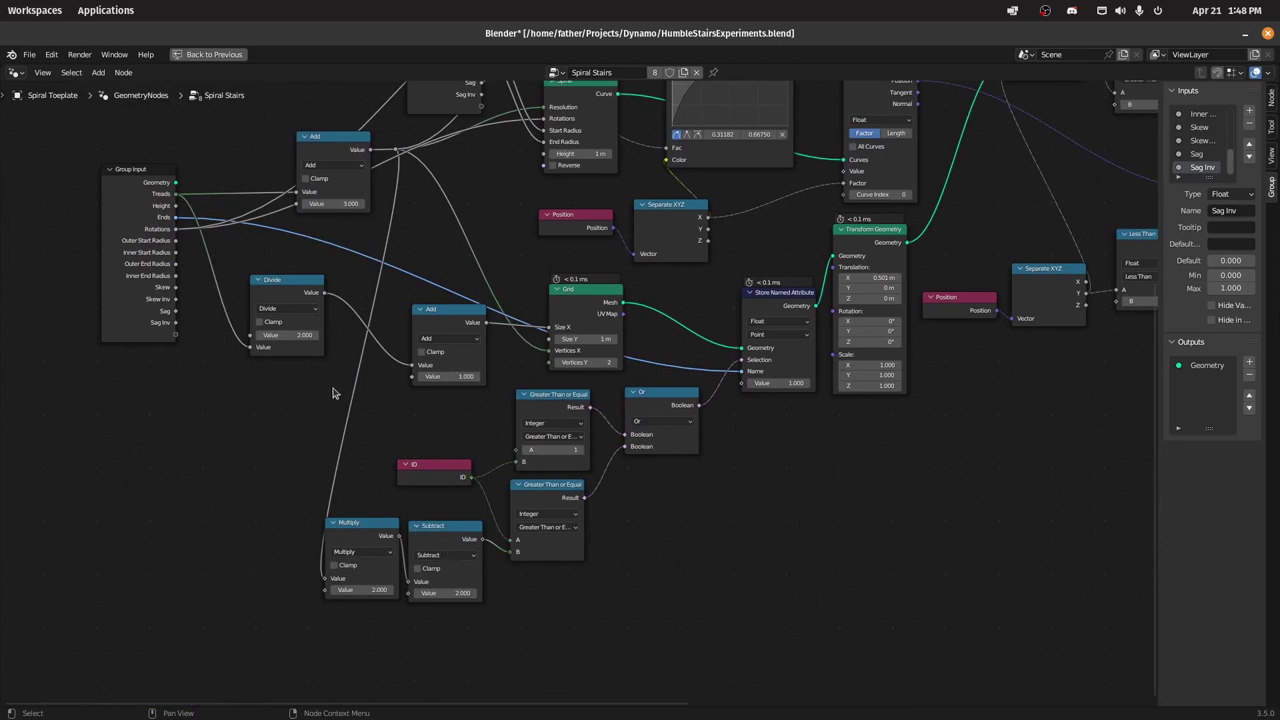
scroll(338, 410, "up", 1, "shift")
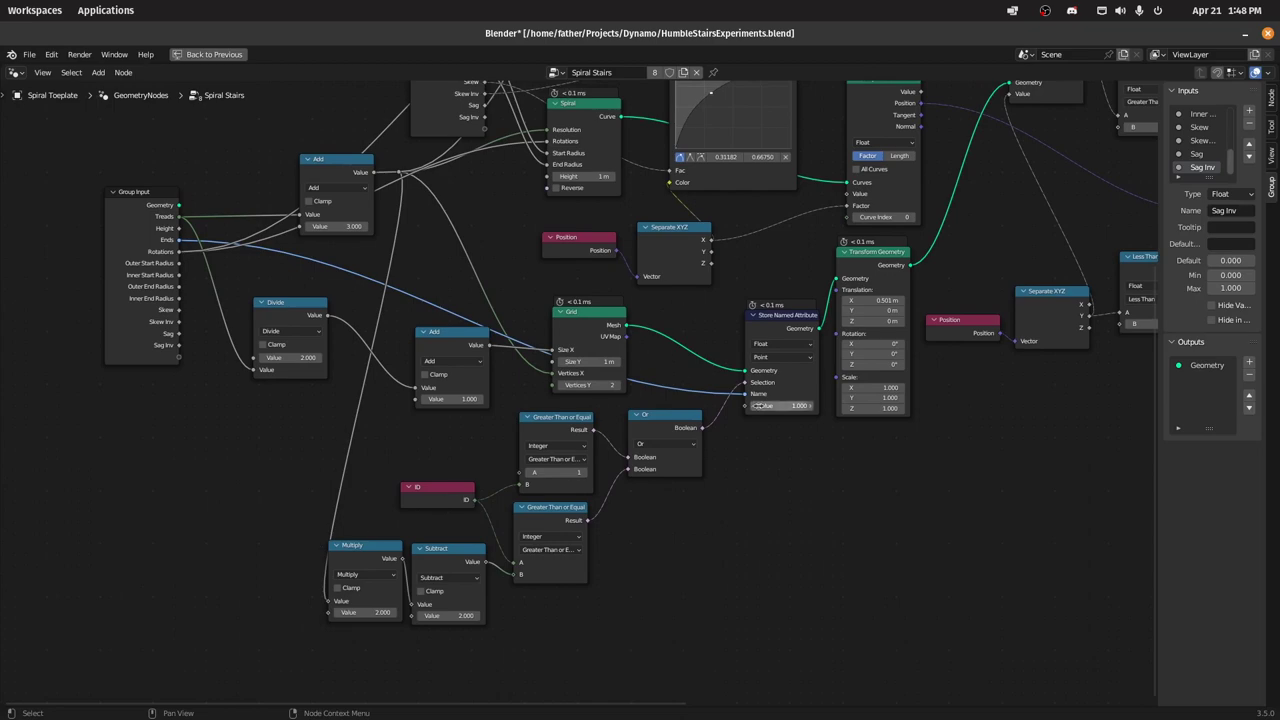
key("ctrl+space")
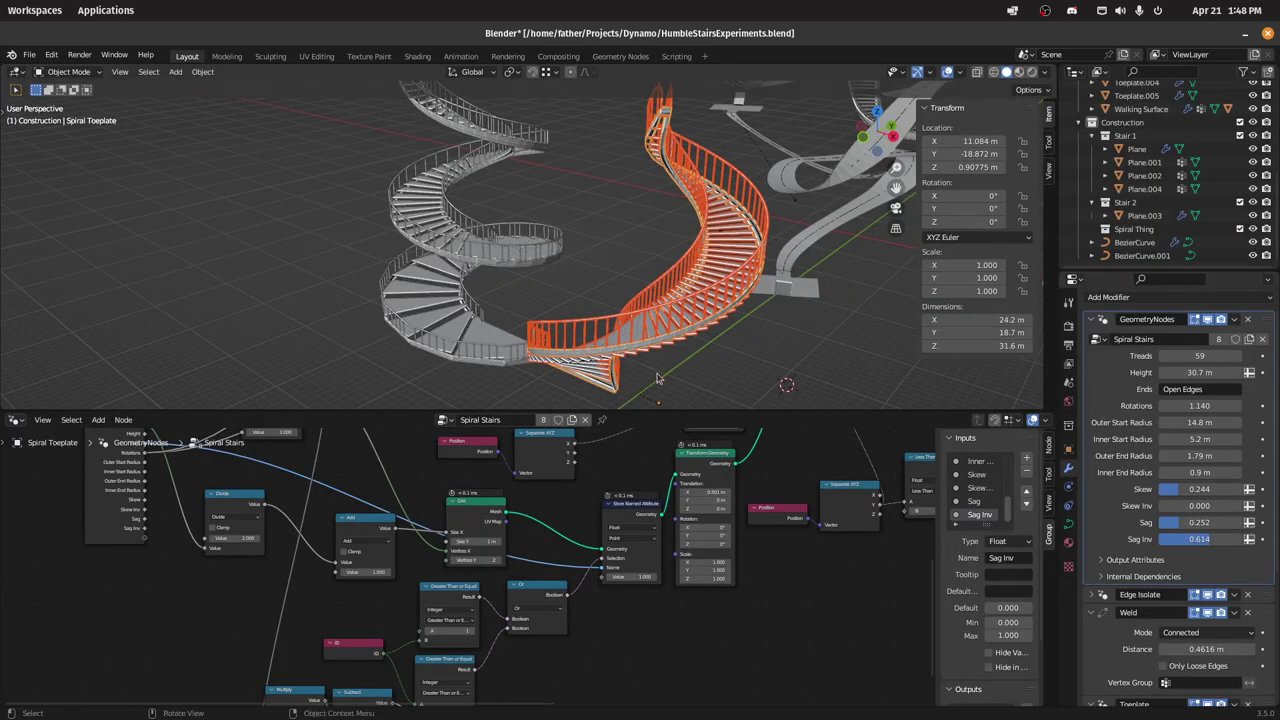
key("ctrl+space")
middle_click_drag(733, 345, 708, 362)
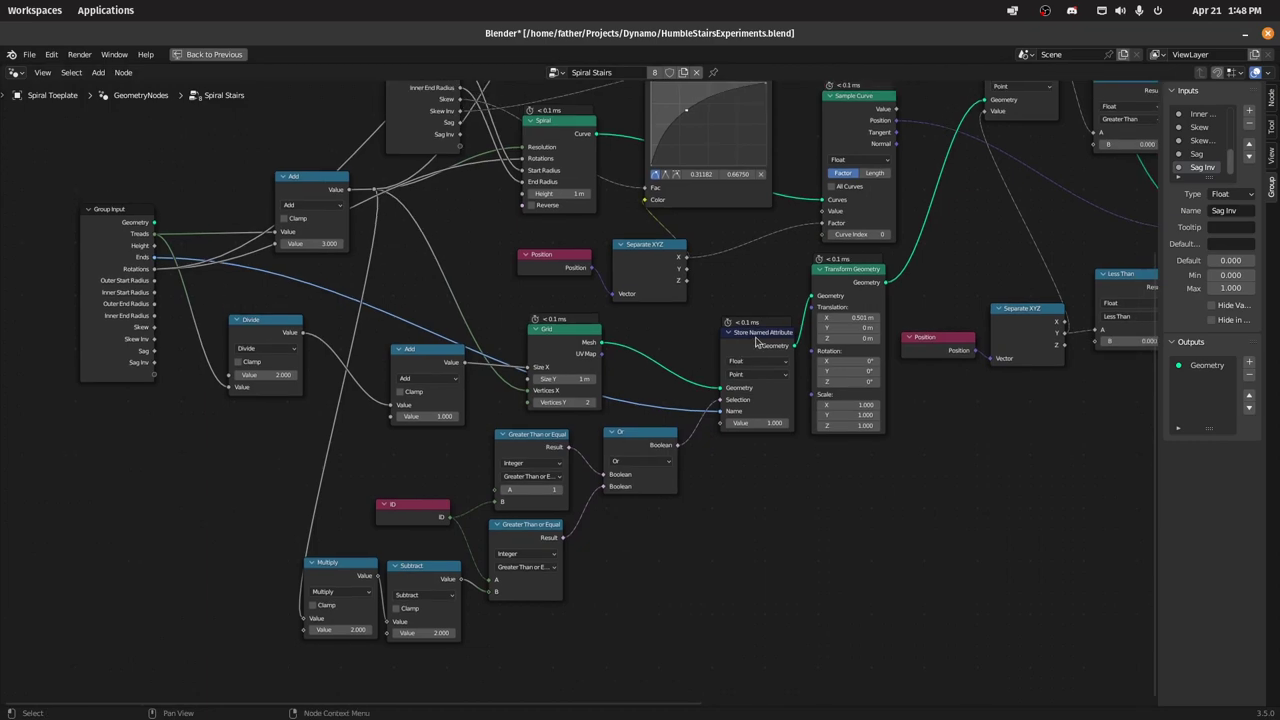
left_click(757, 340)
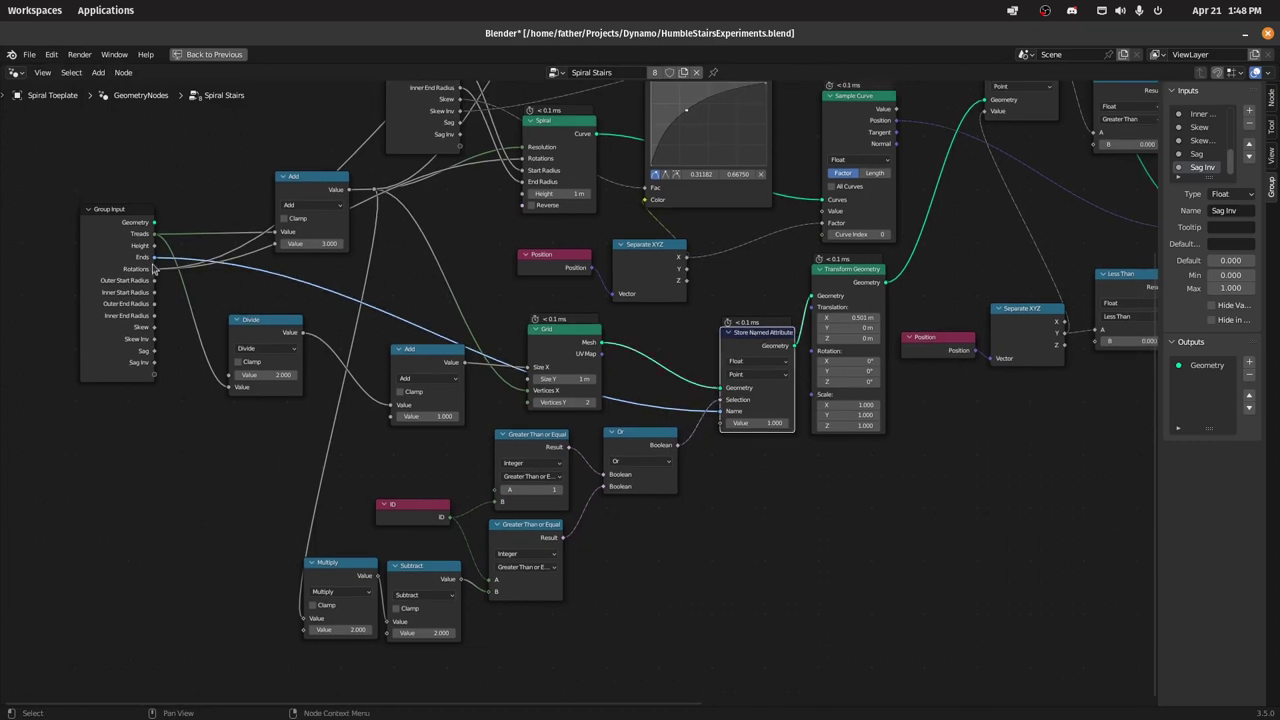
key("ctrl+space")
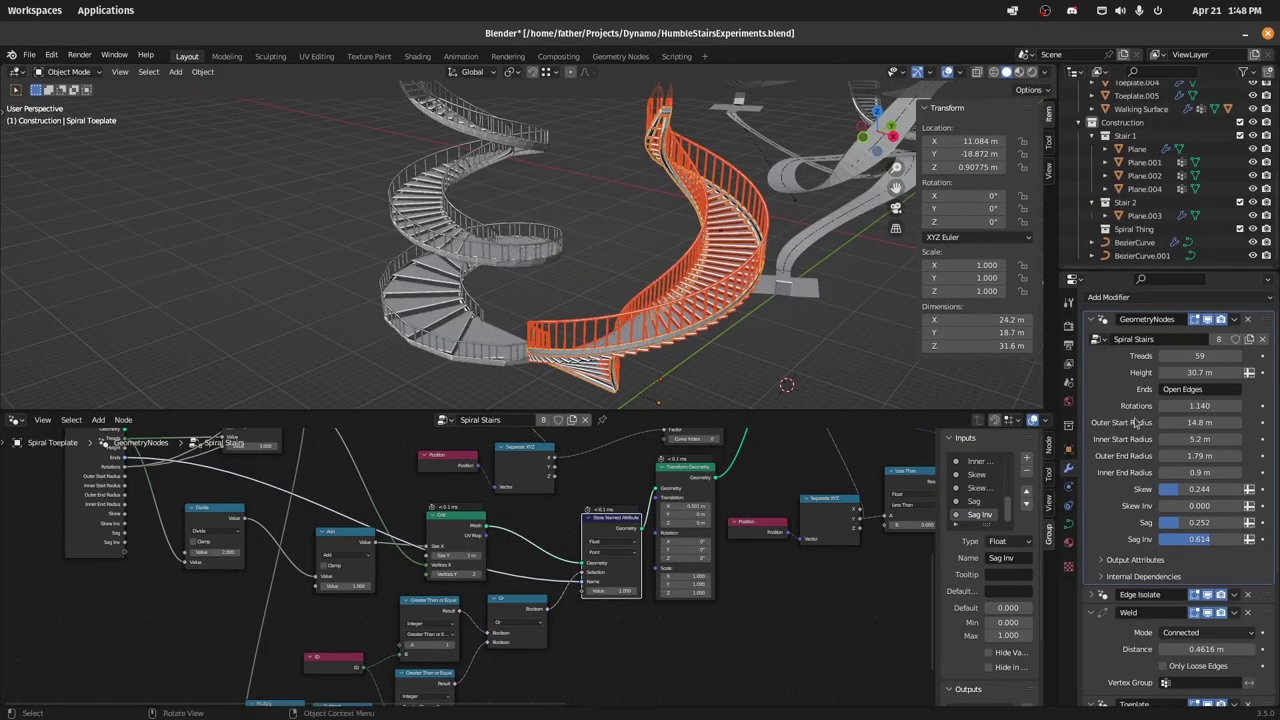
Step: Change the Ends attribute name to Open Edgesss, copy it to the selected staircase parts and inspect the bottom railing
left_click(1210, 390)
middle_click_drag(688, 327, 480, 300, "shift")
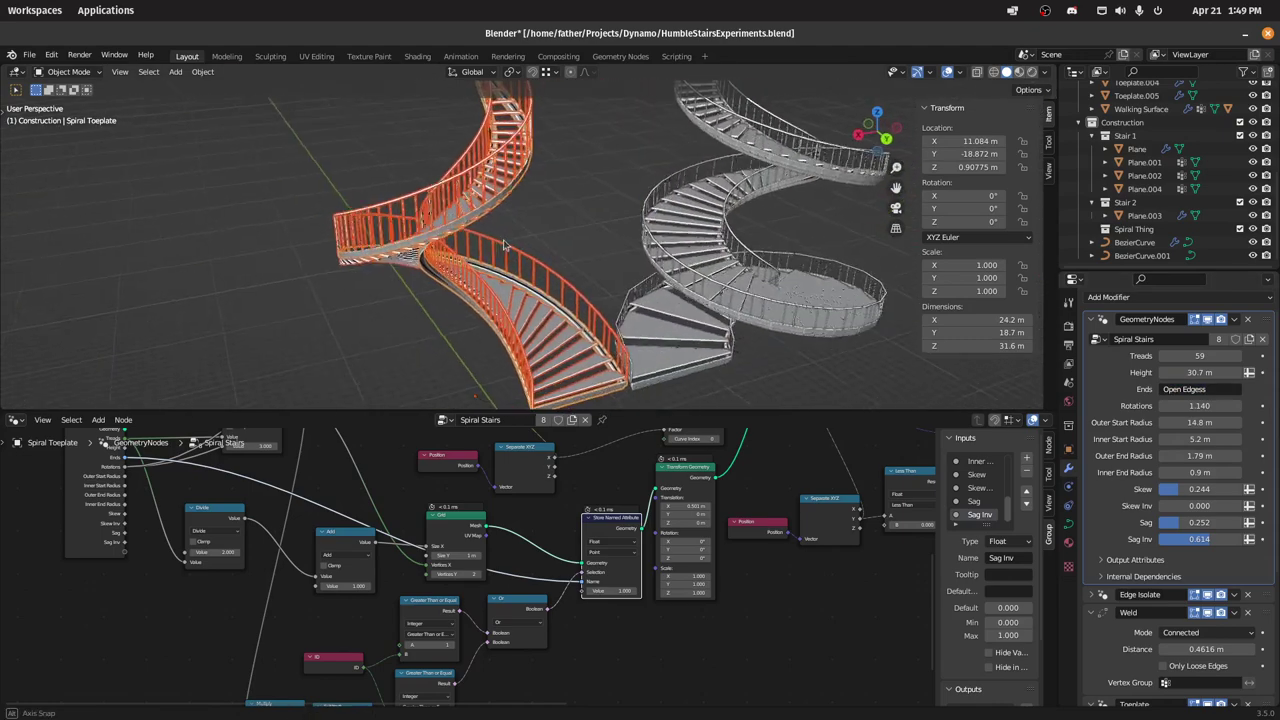
middle_click_drag(700, 300, 597, 218, "shift")
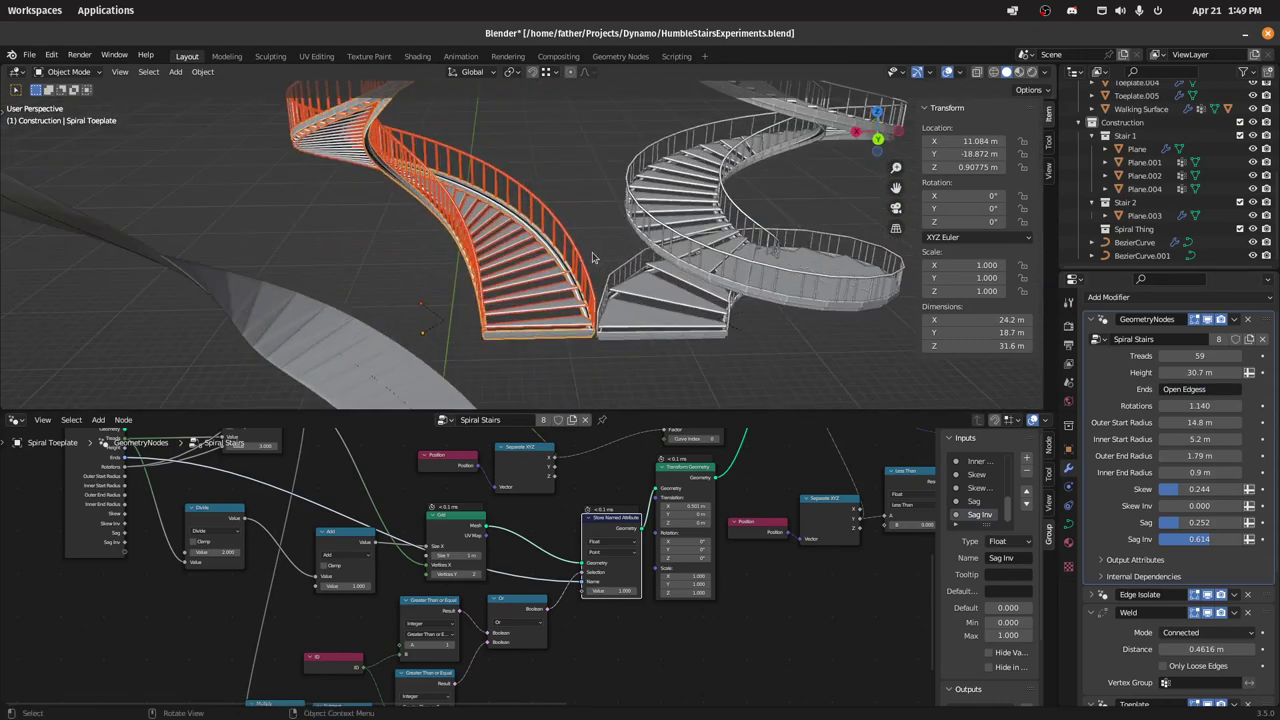
left_click(1202, 391)
right_click(1216, 395)
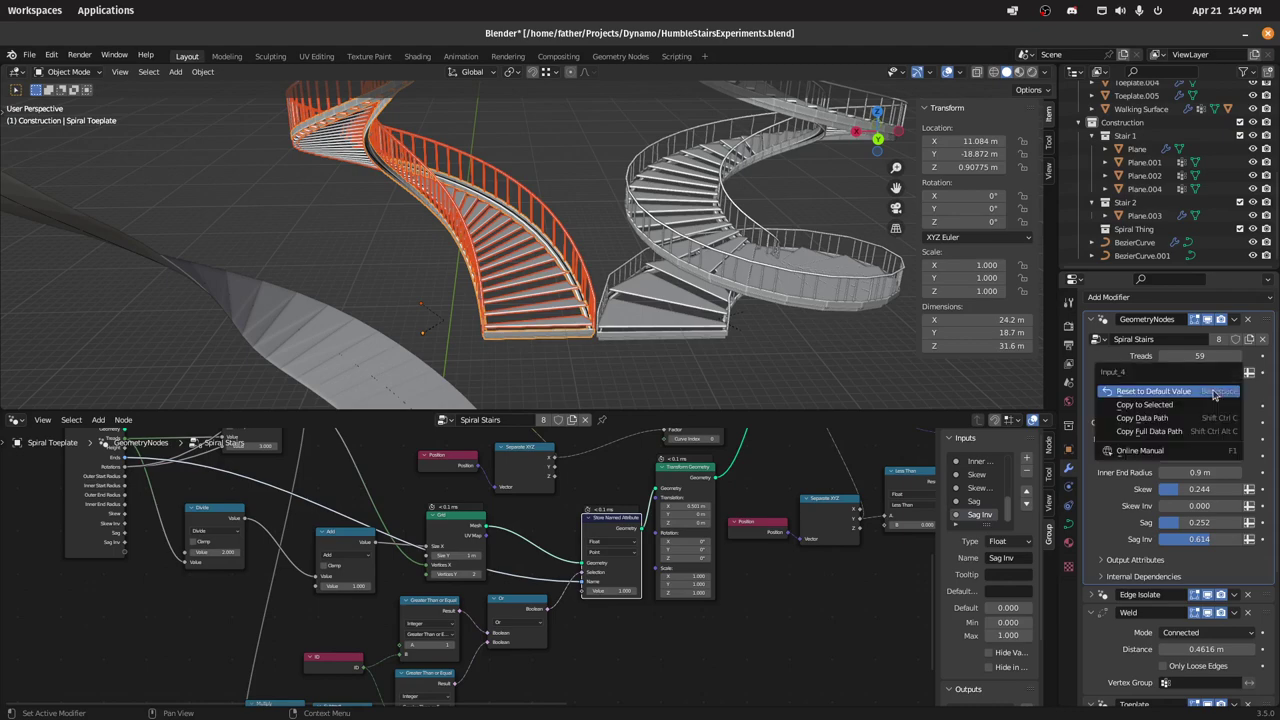
left_click(1177, 406)
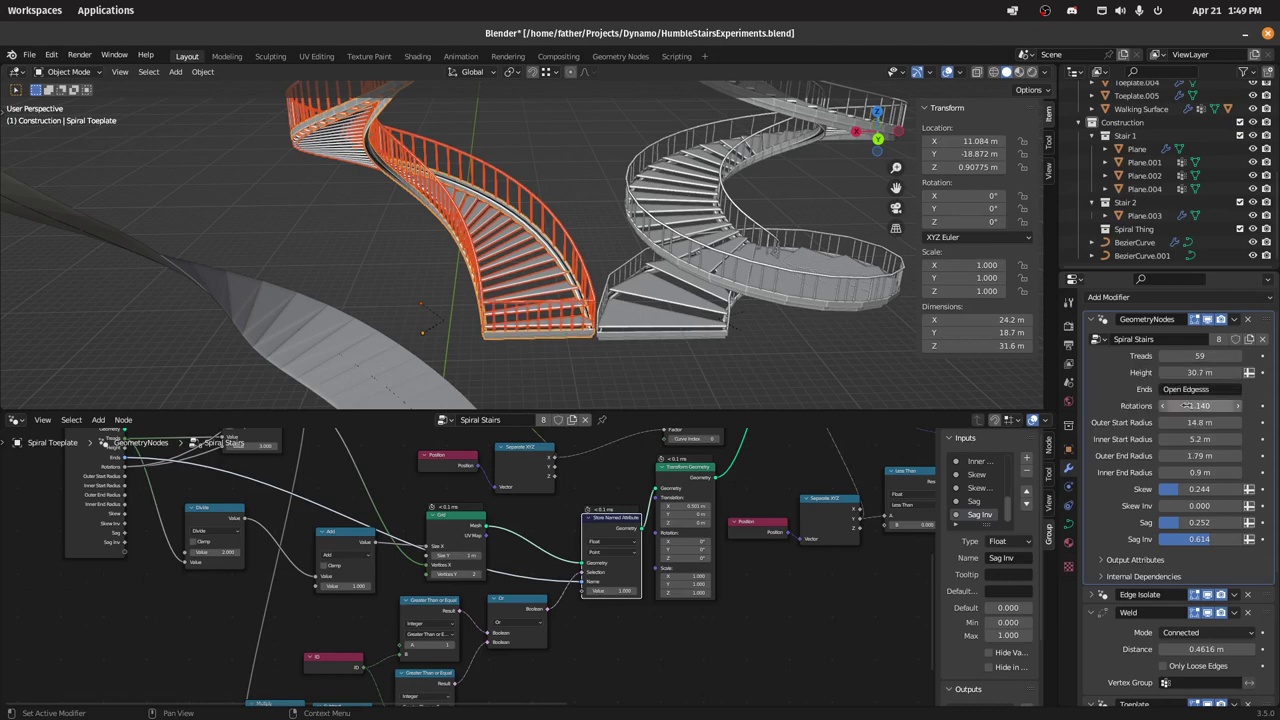
middle_click_drag(530, 338, 535, 295, "shift")
scroll(514, 314, "up", 5)
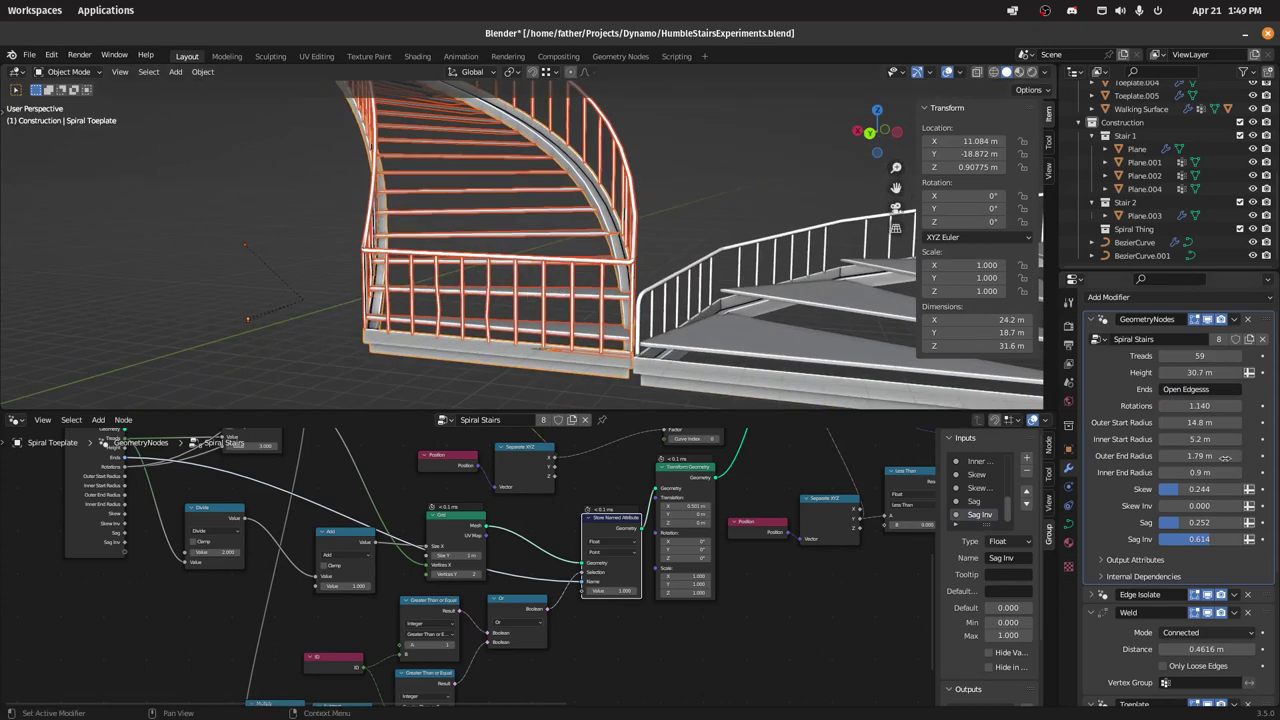
Step: Restore the Ends attribute name to Open Edges, matching the Toeplate's Mask, and copy it to the selected staircase parts
left_click(1206, 389)
left_click(1124, 394)
scroll(1186, 471, "down", 5)
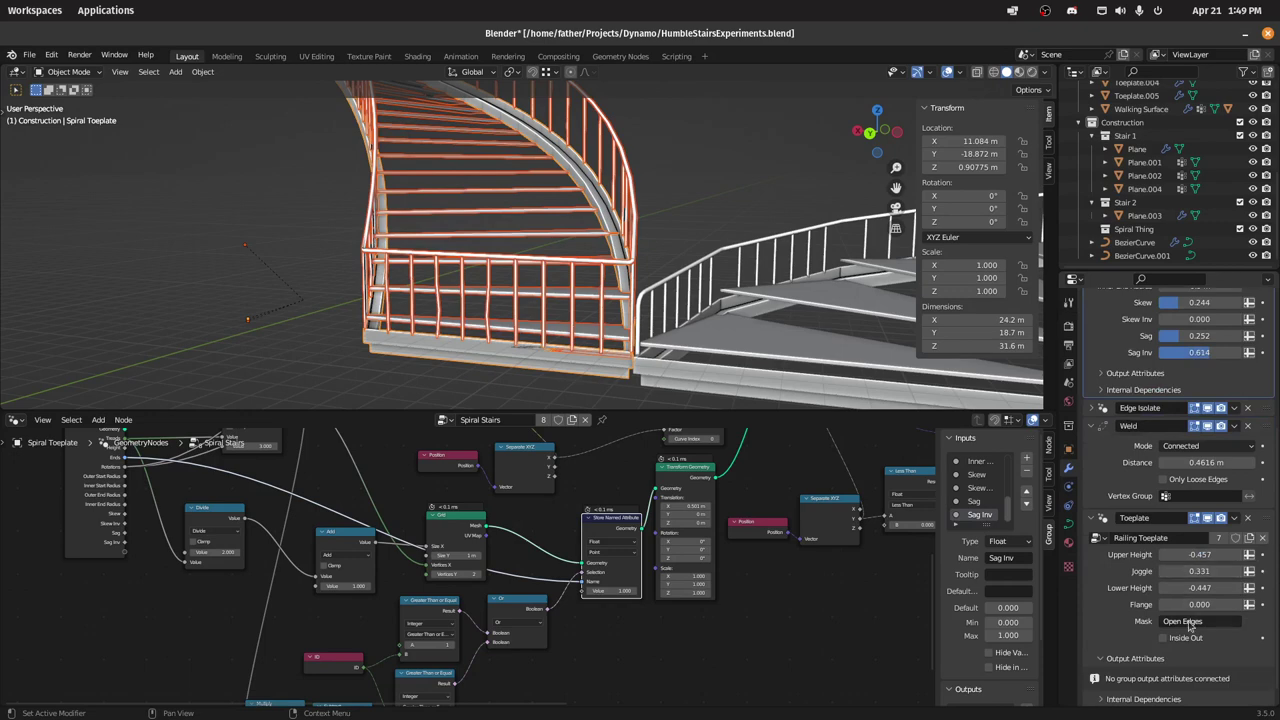
scroll(1187, 628, "up", 5)
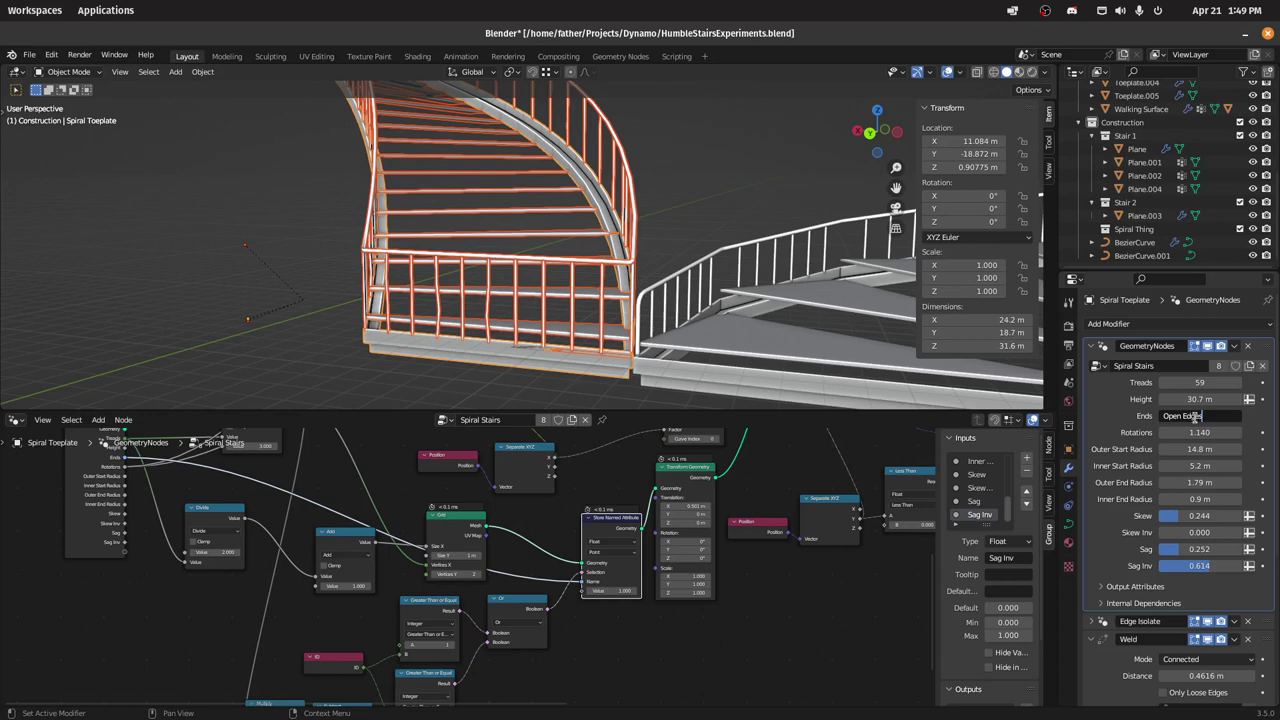
right_click(1200, 416)
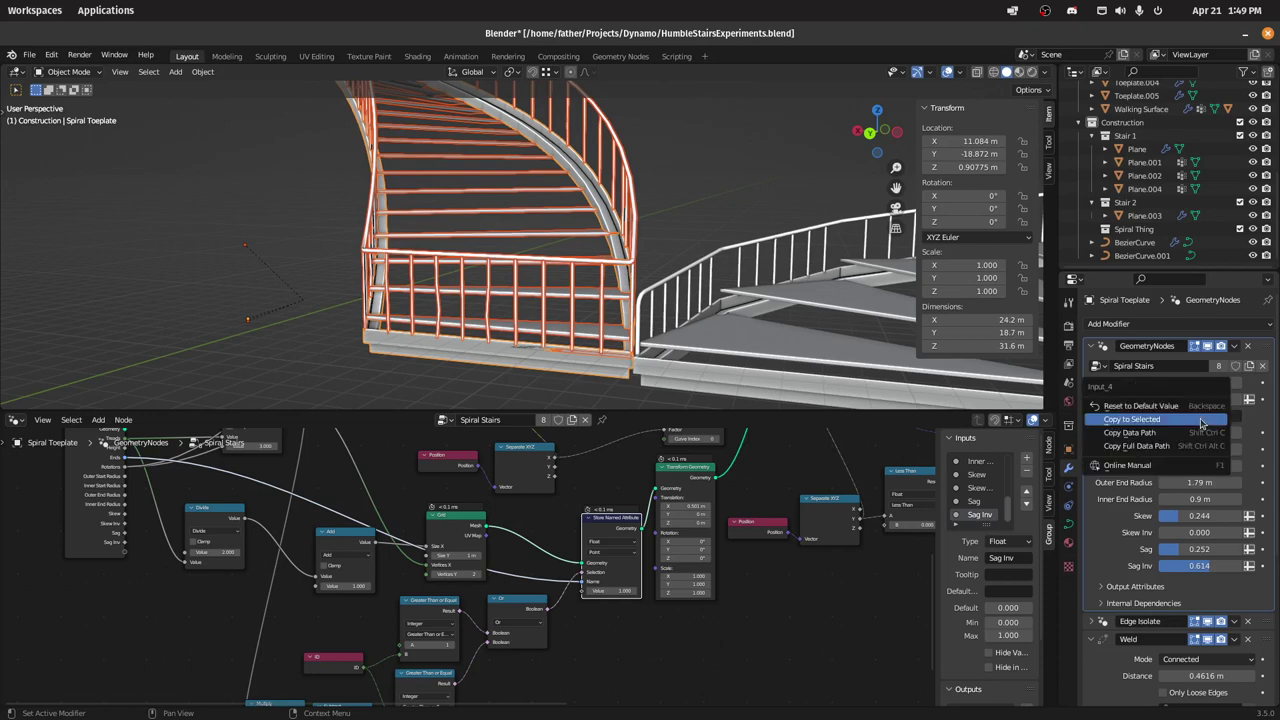
left_click(1197, 421)
middle_click_drag(575, 279, 672, 253)
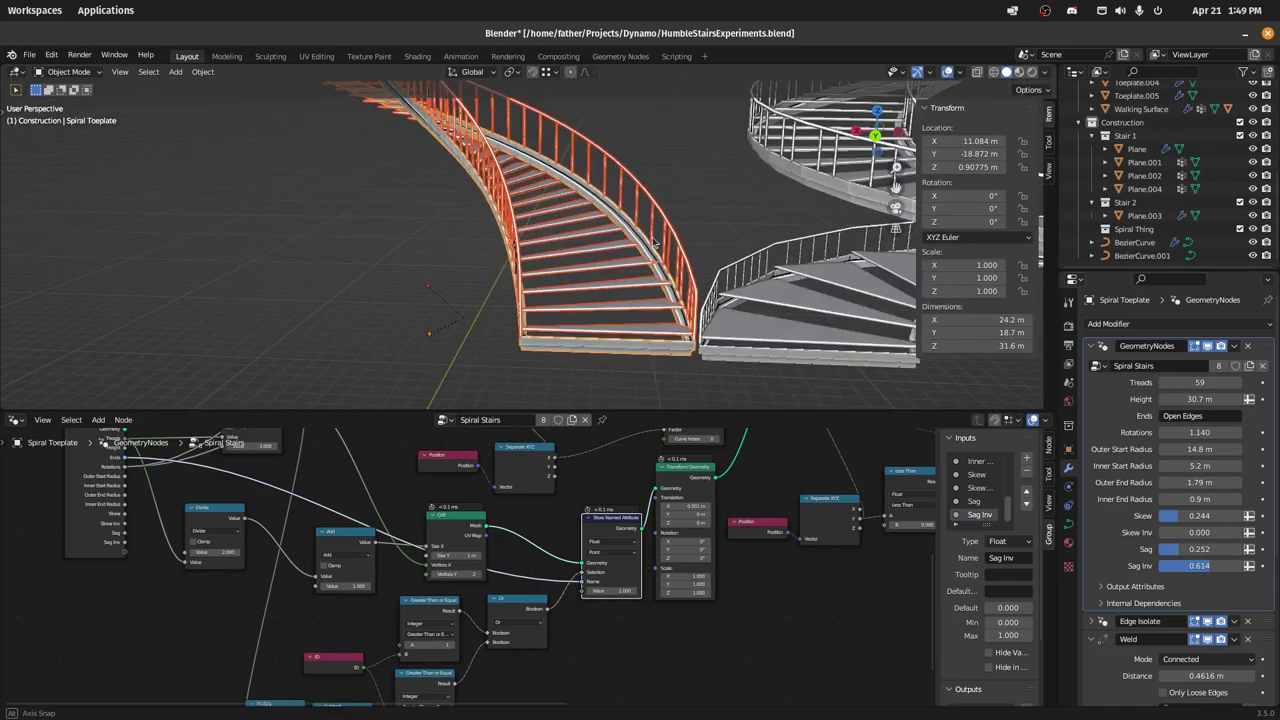
Step: Examine how the Spiral nodes feed the RGB Curves and Sample Curve nodes in the maximized Spiral Stairs node tree
key("ctrl+space")
scroll(582, 448, "up", 4, "shift")
middle_click_drag(582, 448, 659, 473)
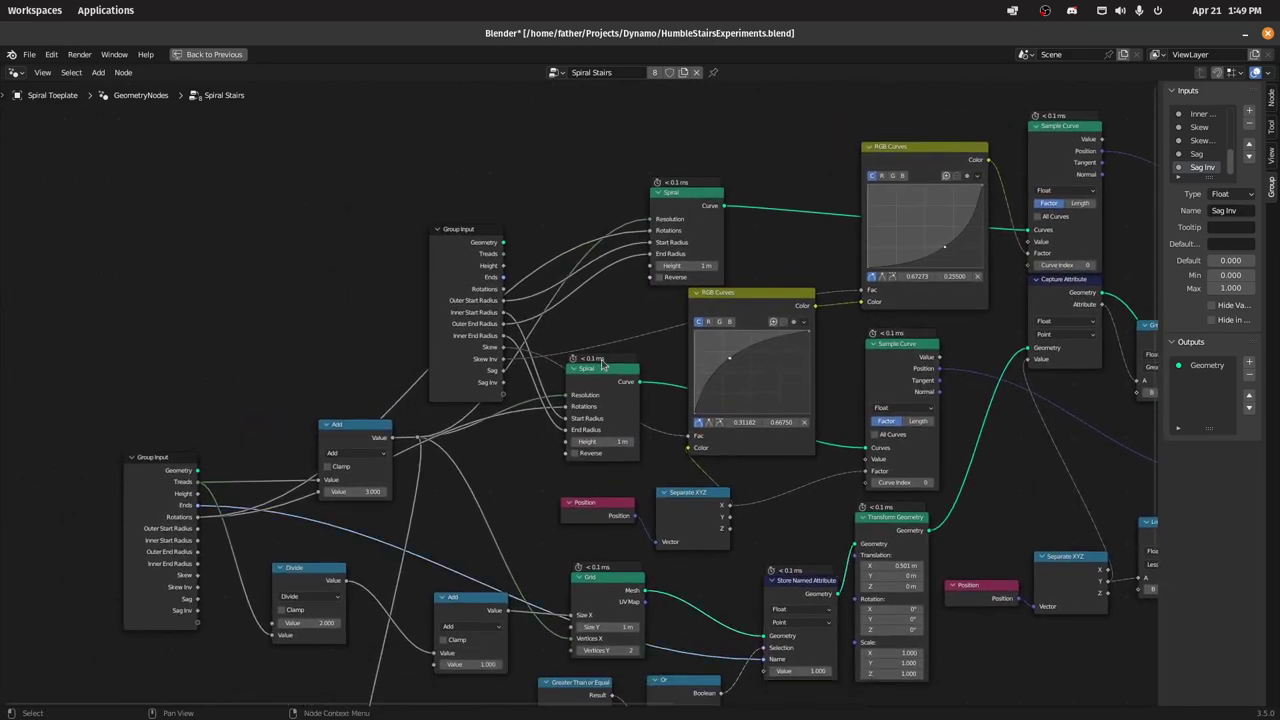
scroll(615, 377, "up", 3)
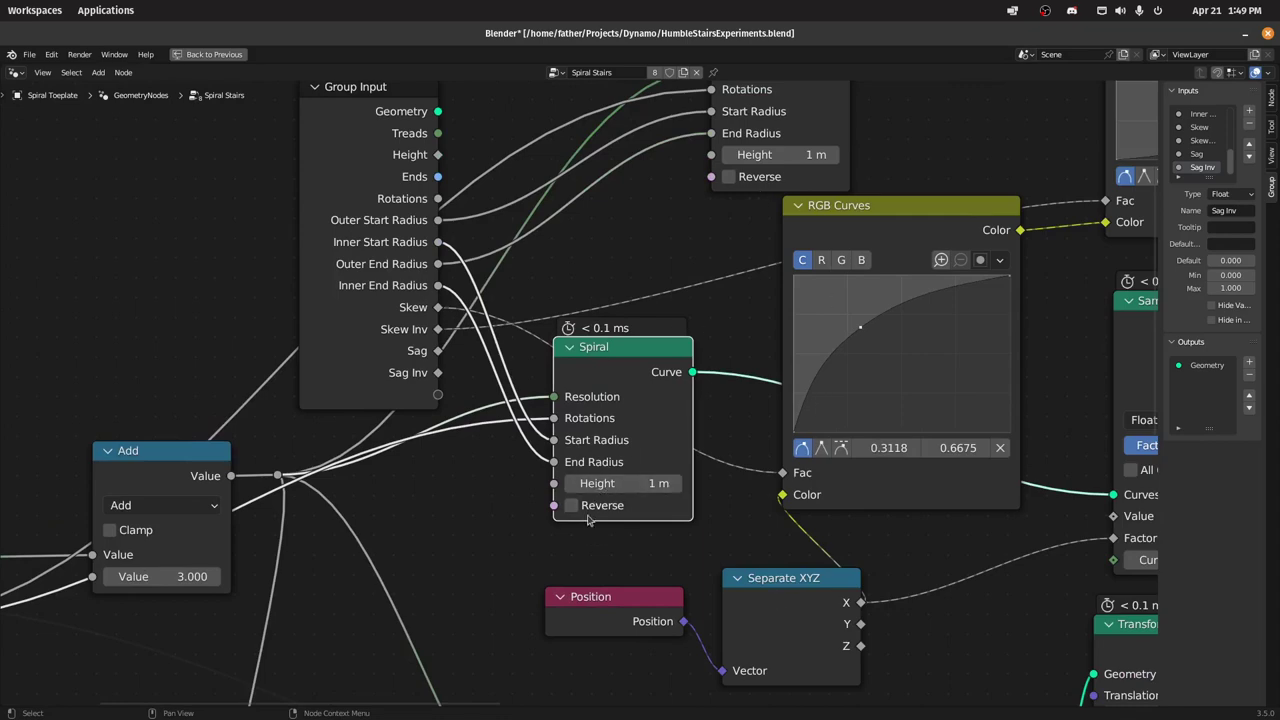
scroll(588, 520, "down", 5)
middle_click_drag(853, 481, 491, 326, "shift")
middle_click_drag(495, 449, 678, 387, "shift")
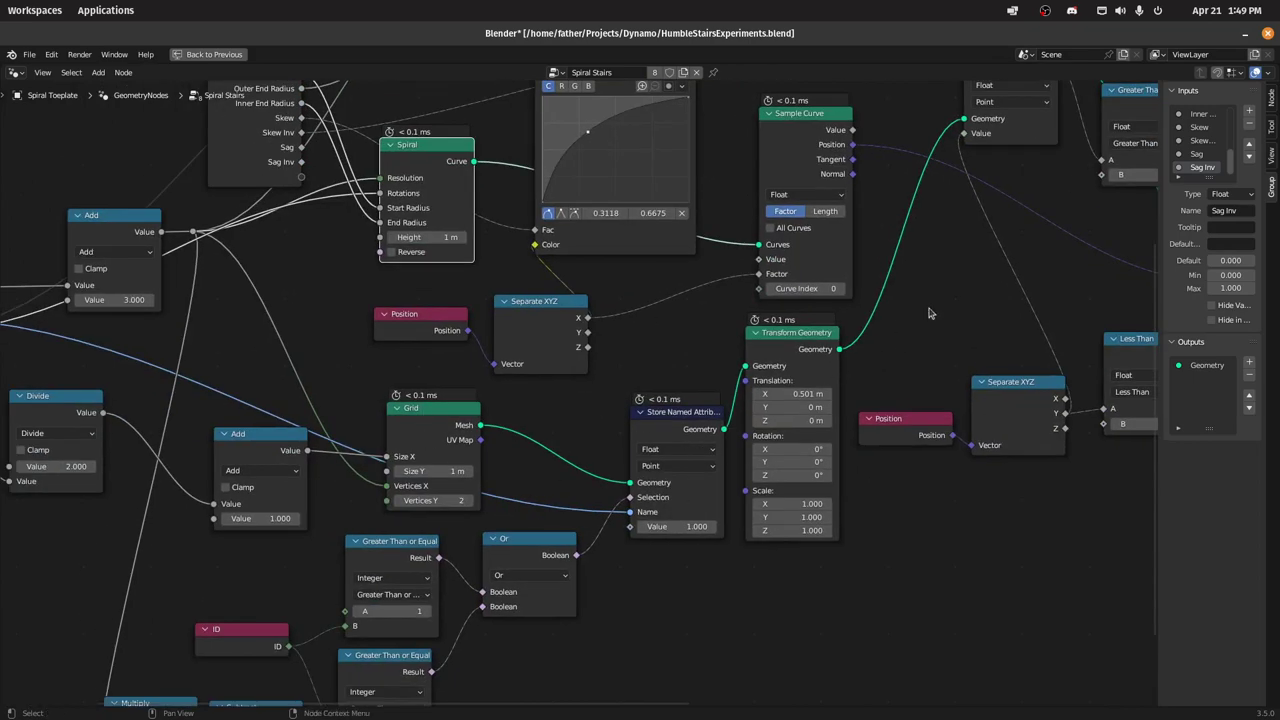
middle_click_drag(929, 313, 778, 579)
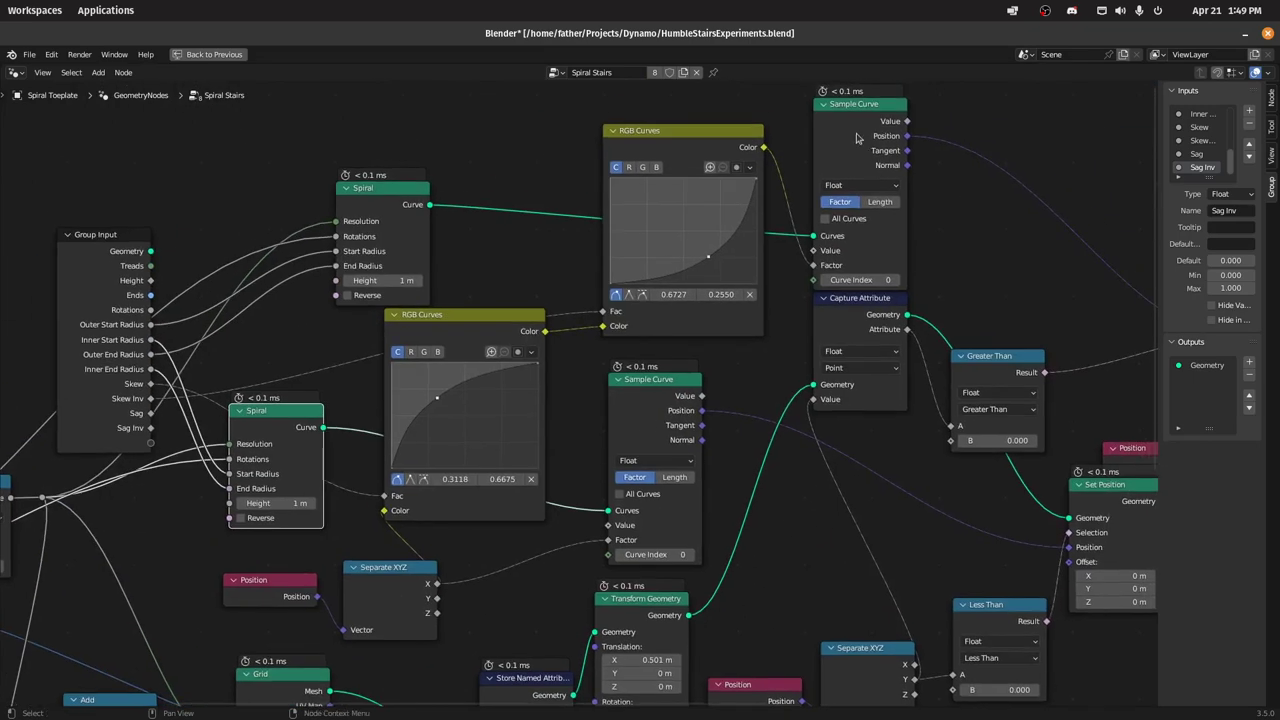
Step: Move the upper Sample Curve node clear of the Capture Attribute node and restore the full editor layout
left_click(841, 124)
key("g")
left_click(853, 247)
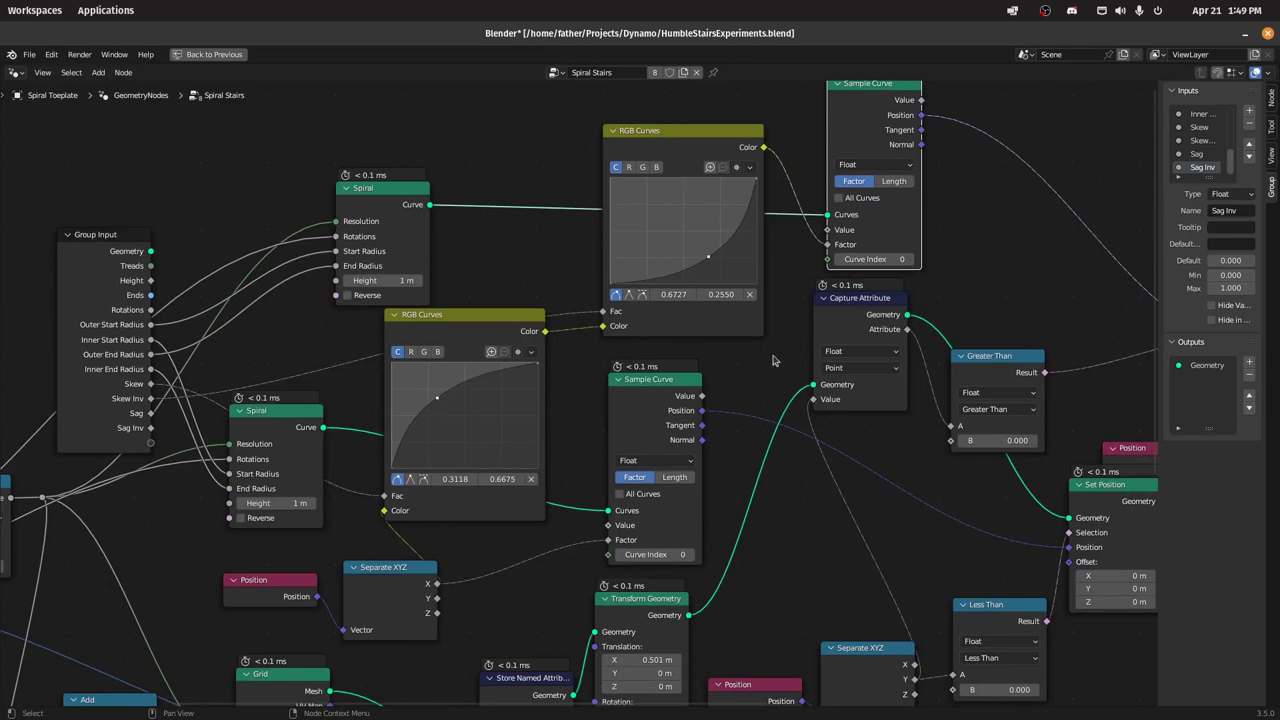
key("ctrl+space")
scroll(585, 245, "down", 7)
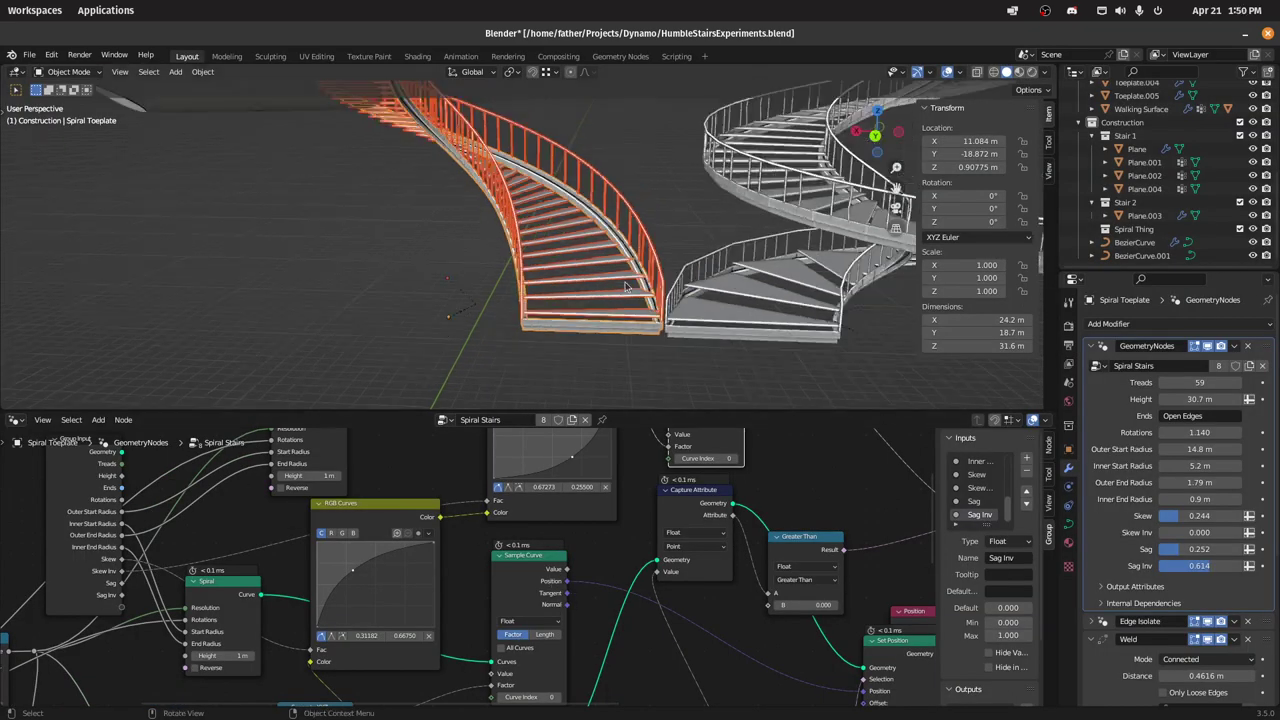
Step: Set the spiral staircase's Rotations to 3.100 and its Outer End Radius to 17.5 m
middle_click_drag(582, 241, 563, 270)
scroll(565, 268, "up", 6)
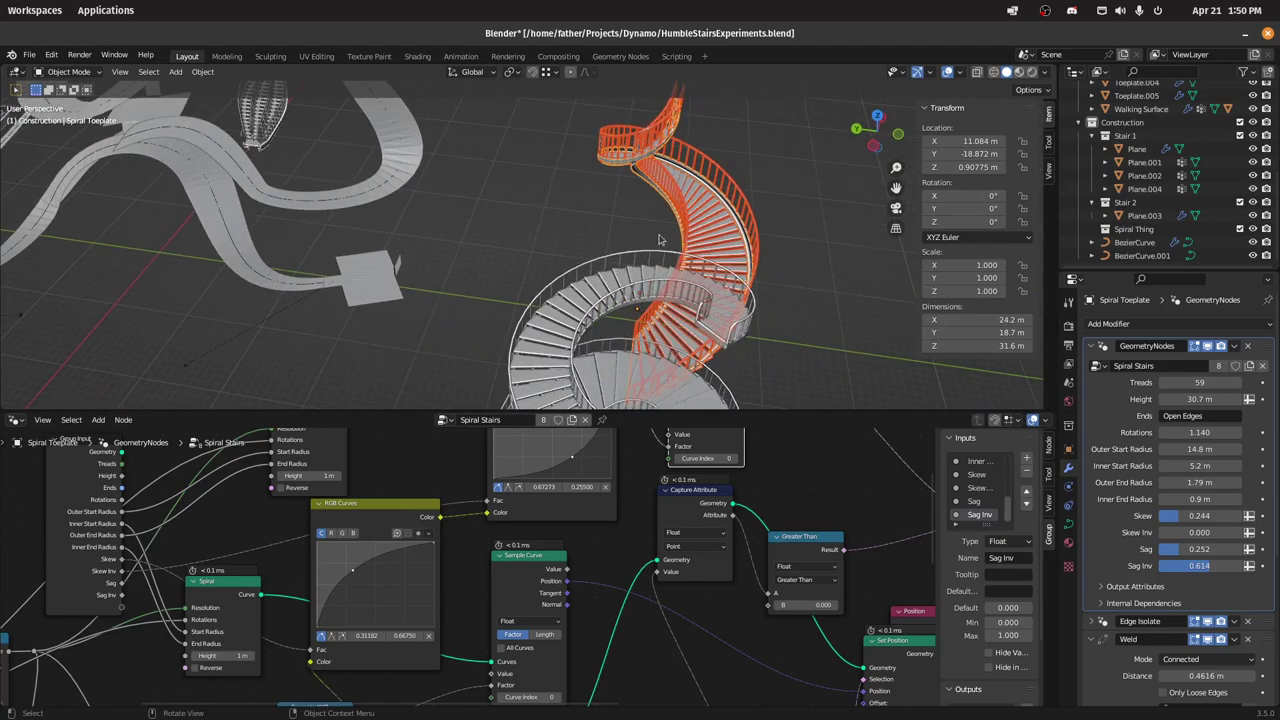
middle_click_drag(620, 308, 569, 305)
left_click(529, 309)
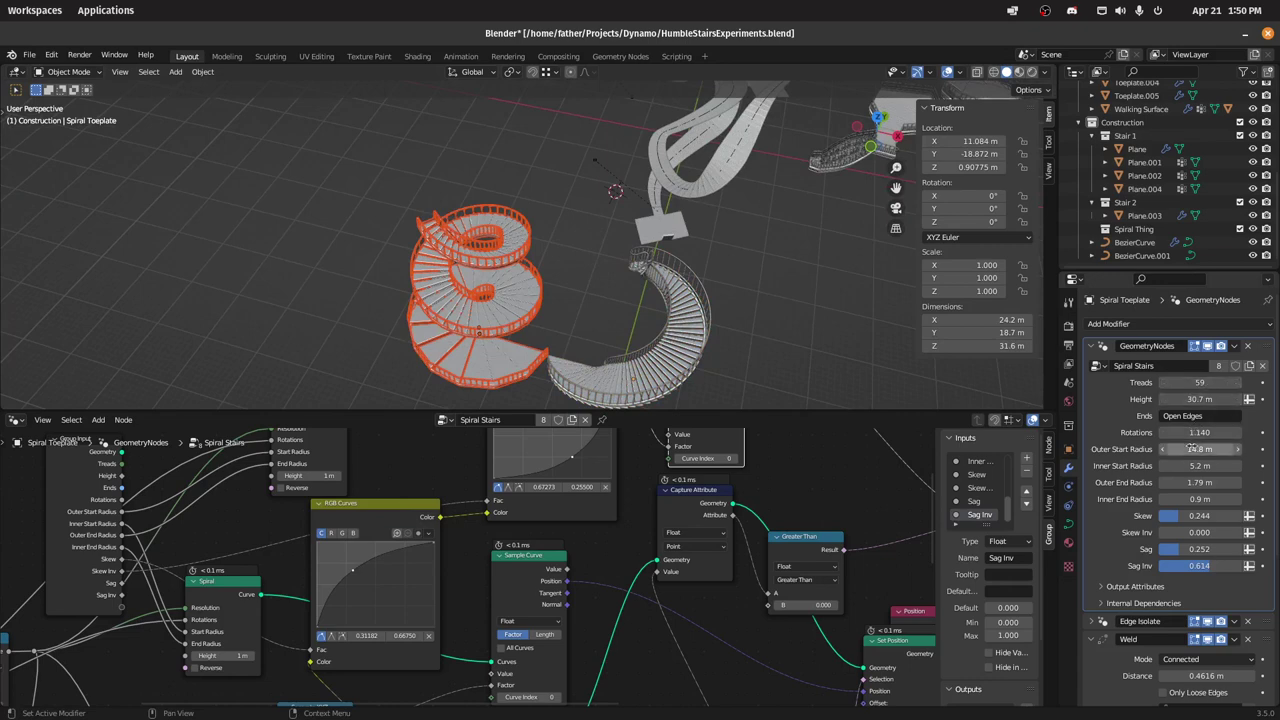
left_click_drag(1199, 432, 1272, 432)
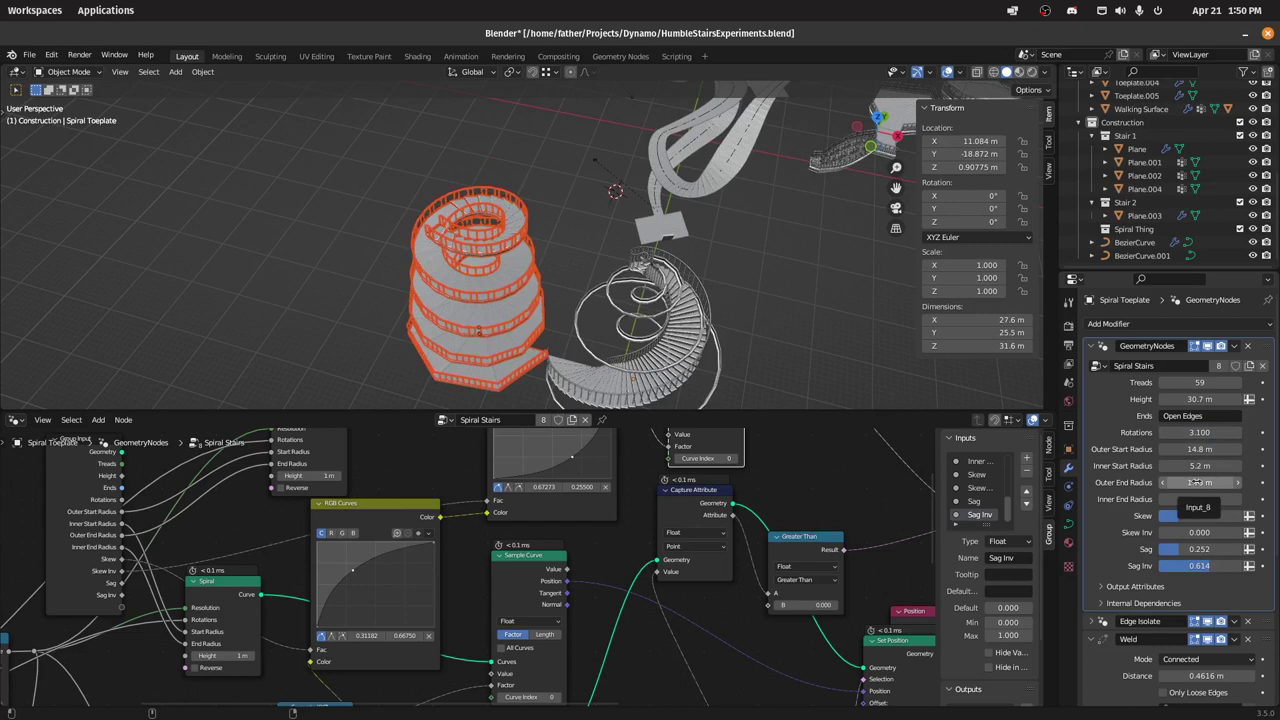
left_click_drag(1197, 482, 1258, 482)
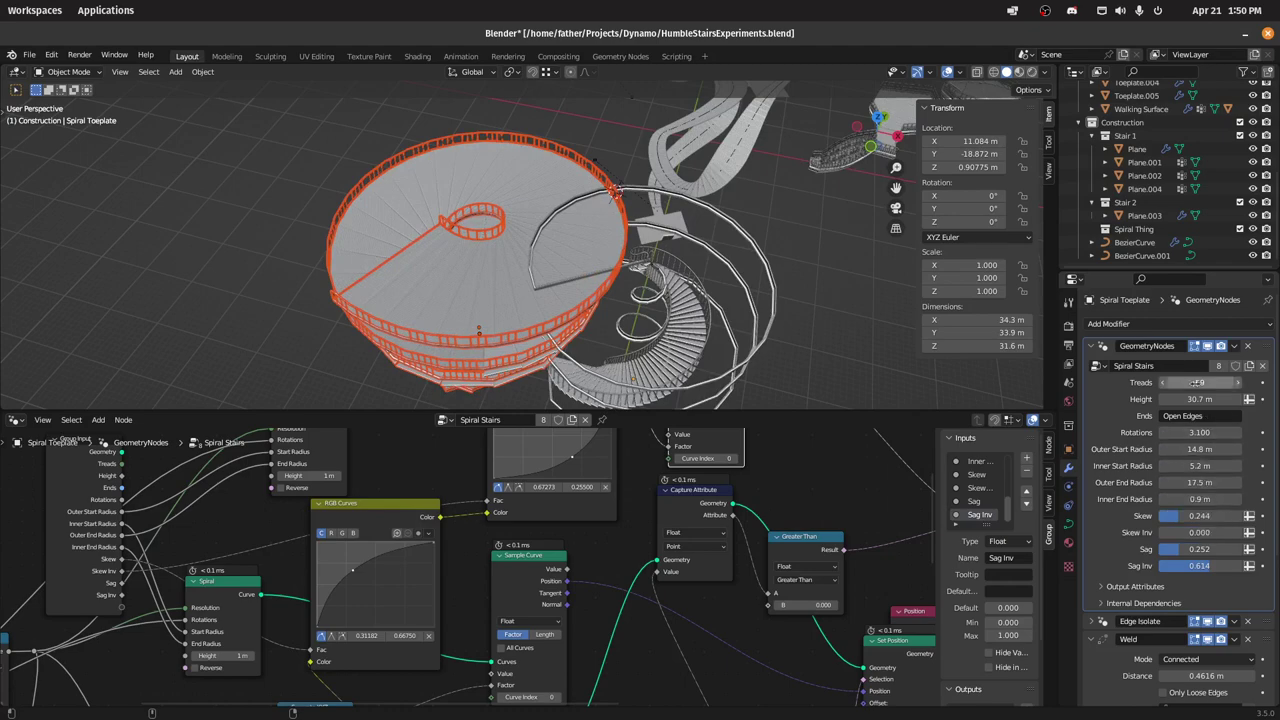
Step: Try 31 treads on the spiral staircase, settle on 138 treads, and set its Height to 66.8 m
left_click_drag(1199, 383, 1168, 383)
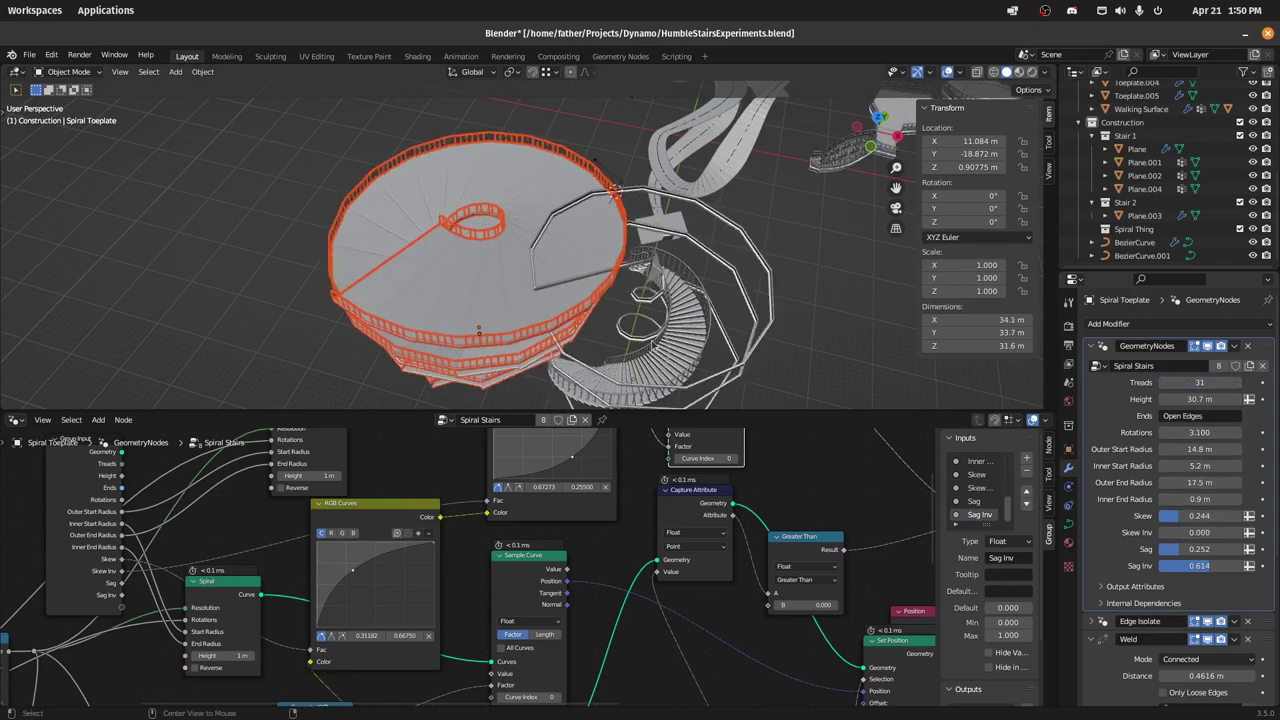
middle_click_drag(491, 256, 545, 312)
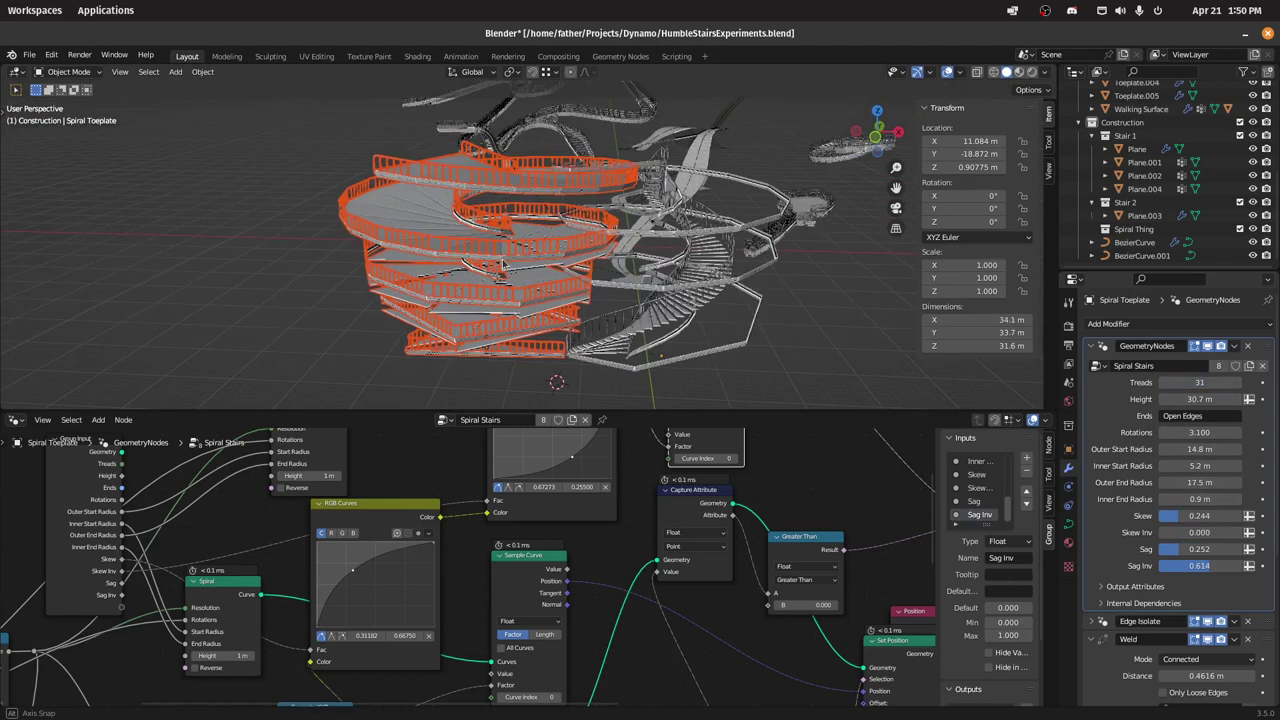
left_click_drag(1201, 386, 1262, 386)
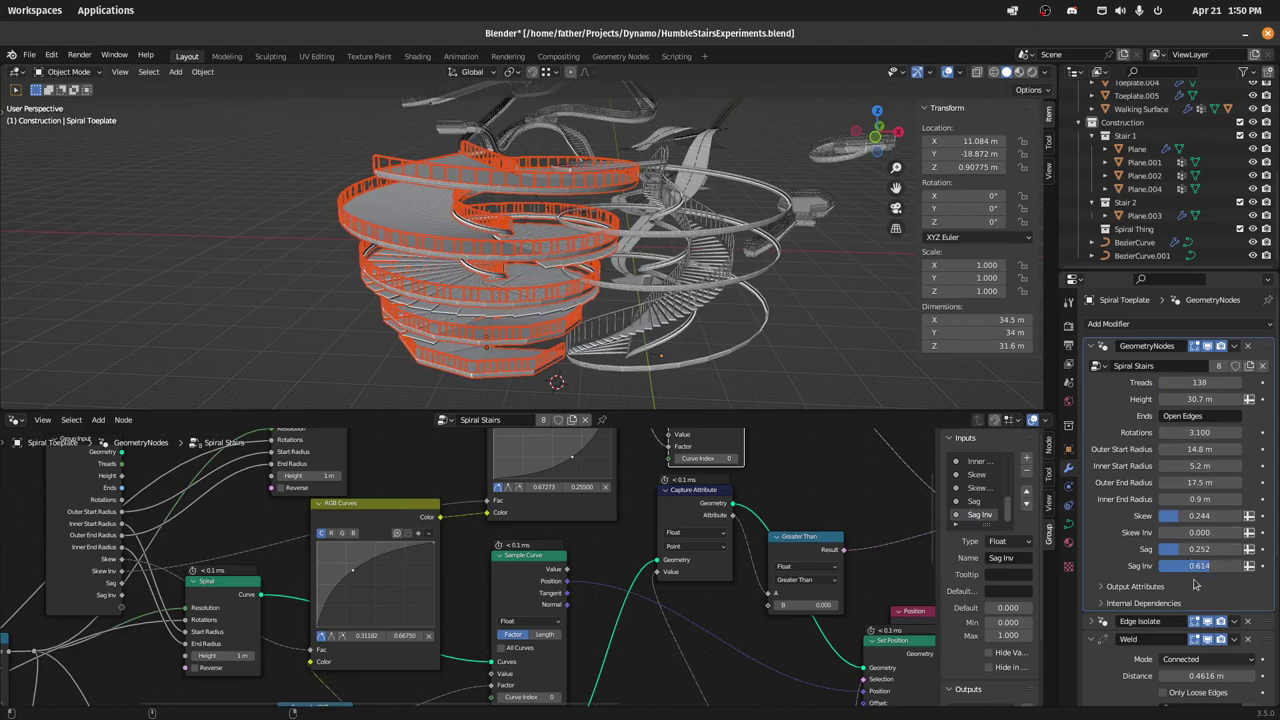
left_click_drag(1195, 399, 1230, 399)
Step: Set the staircase's Skew to 0.000 and Skew Inv to 0.131, checking the tread alignment in a wireframe top view
key("KP_7")
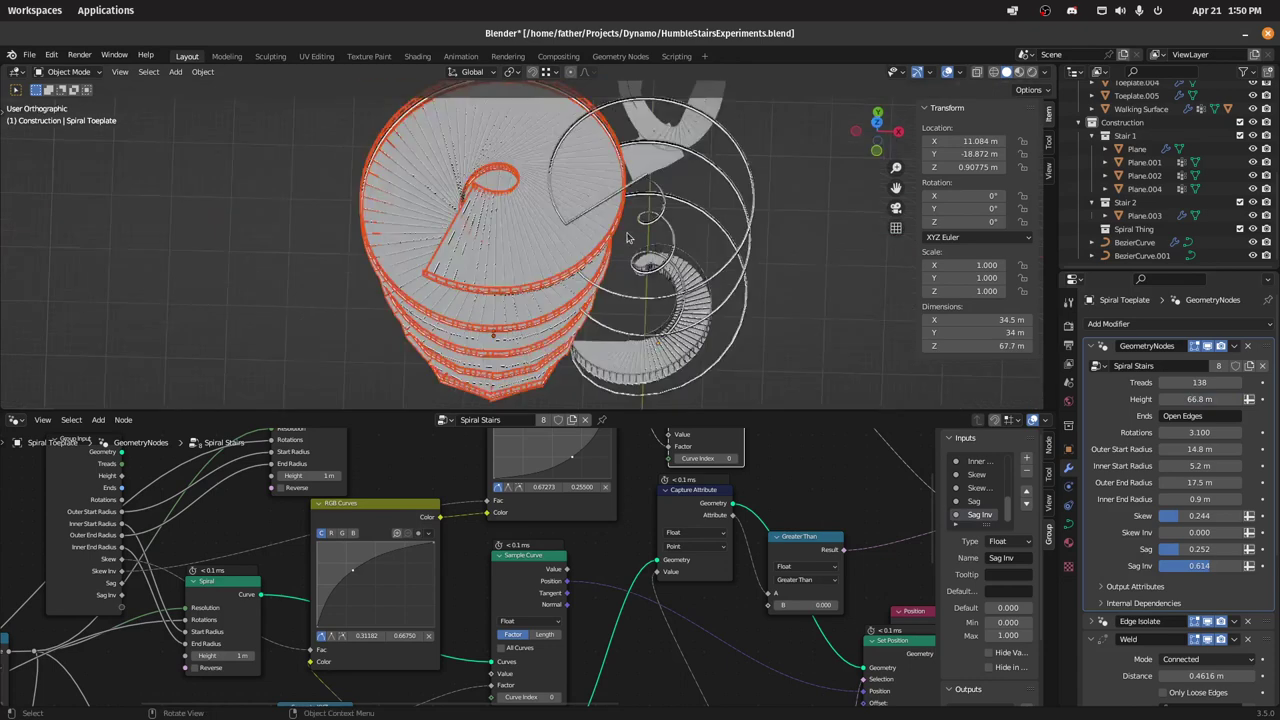
key("shift+z")
middle_click_drag(522, 302, 567, 233, "shift")
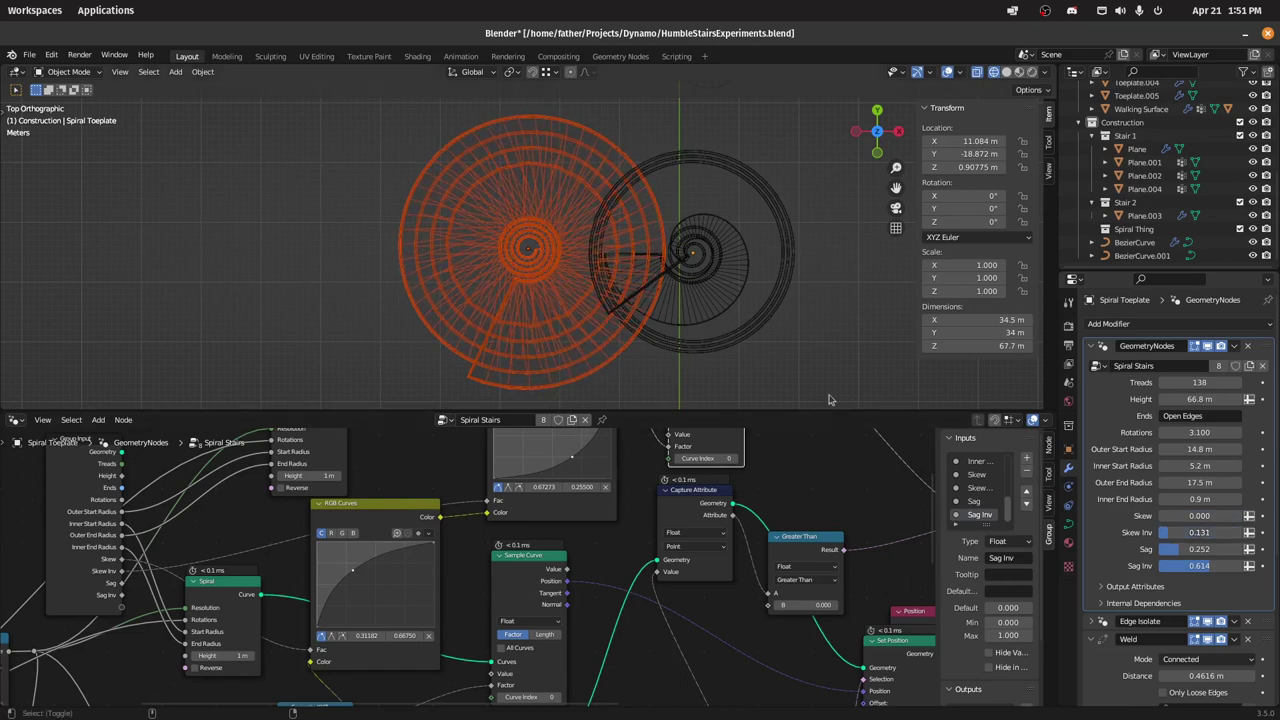
middle_click_drag(617, 313, 629, 237)
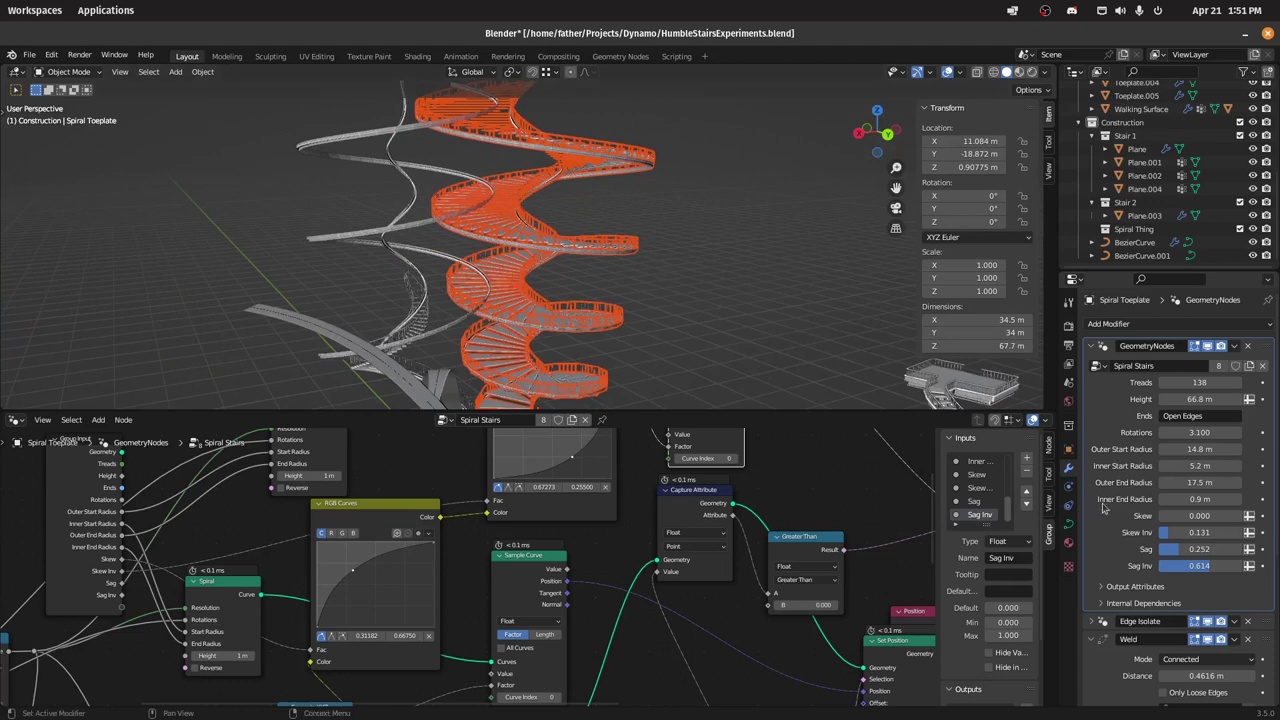
Step: Try a Sag of 0.291 with Skew Inv at 0.000, and undo the Skew Inv change
mouse_move(1195, 556)
left_mouse_down()
mouse_move(1235, 556)
mouse_move(1206, 556)
mouse_move(1195, 533)
left_mouse_up()
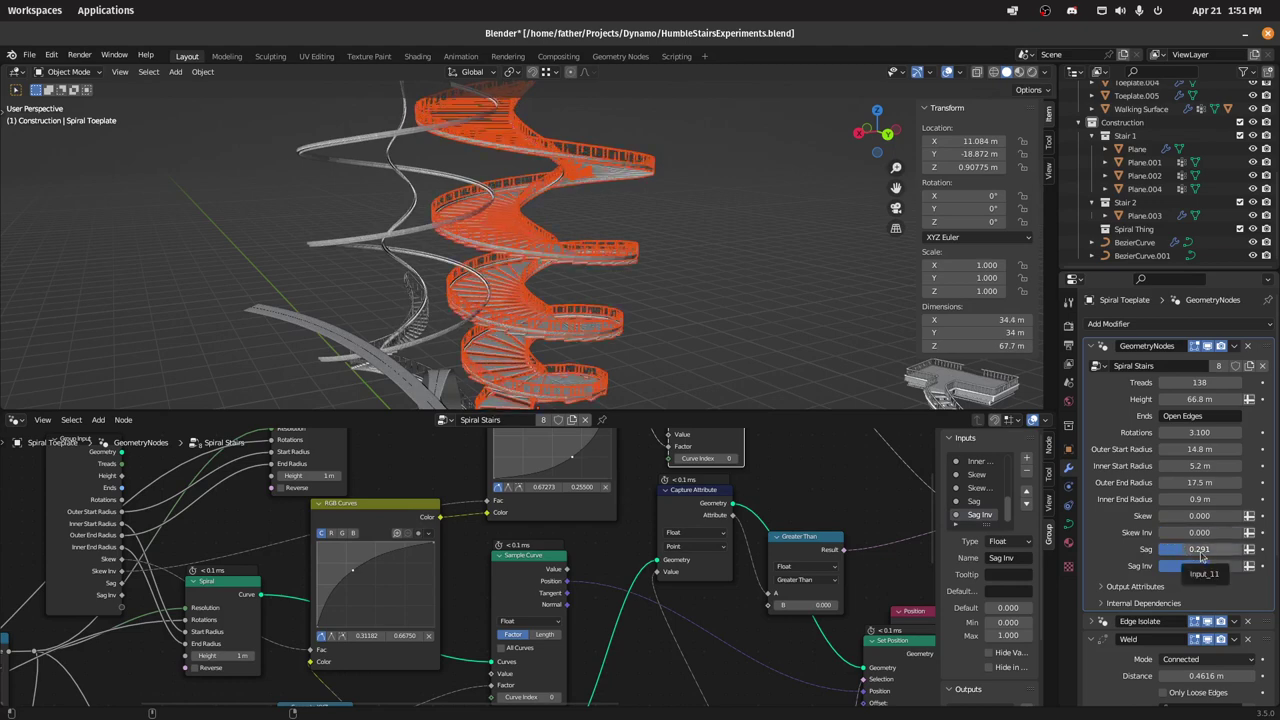
left_click_drag(1203, 558, 1223, 558)
key("ctrl+z")
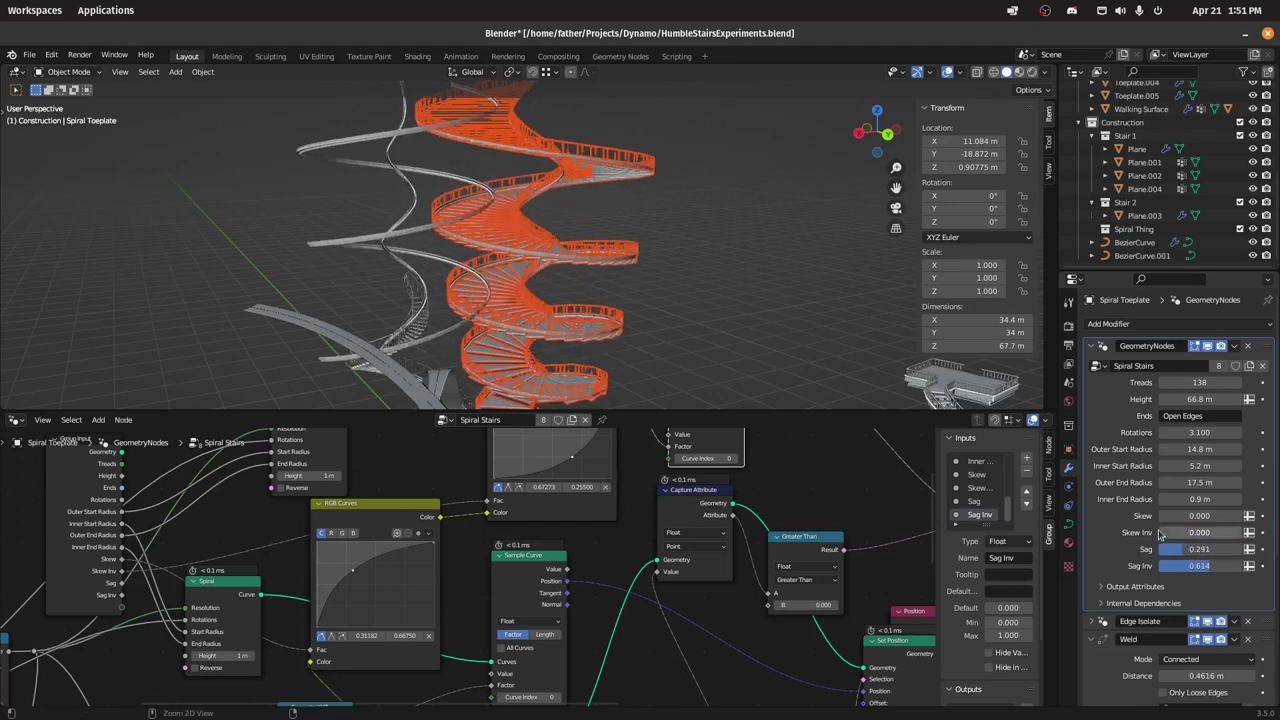
key("ctrl+z")
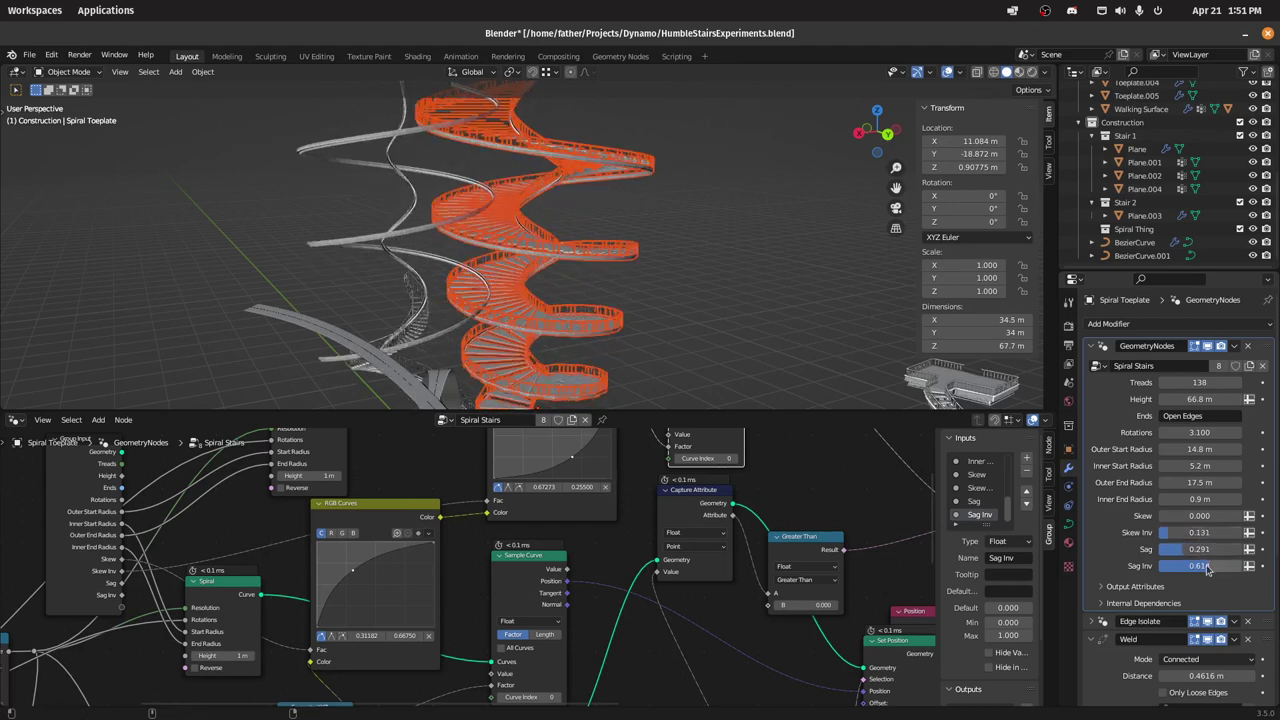
Step: Set the spiral staircase's Sag to 0.000 and Sag Inv to 0.299
key("ctrl+z")
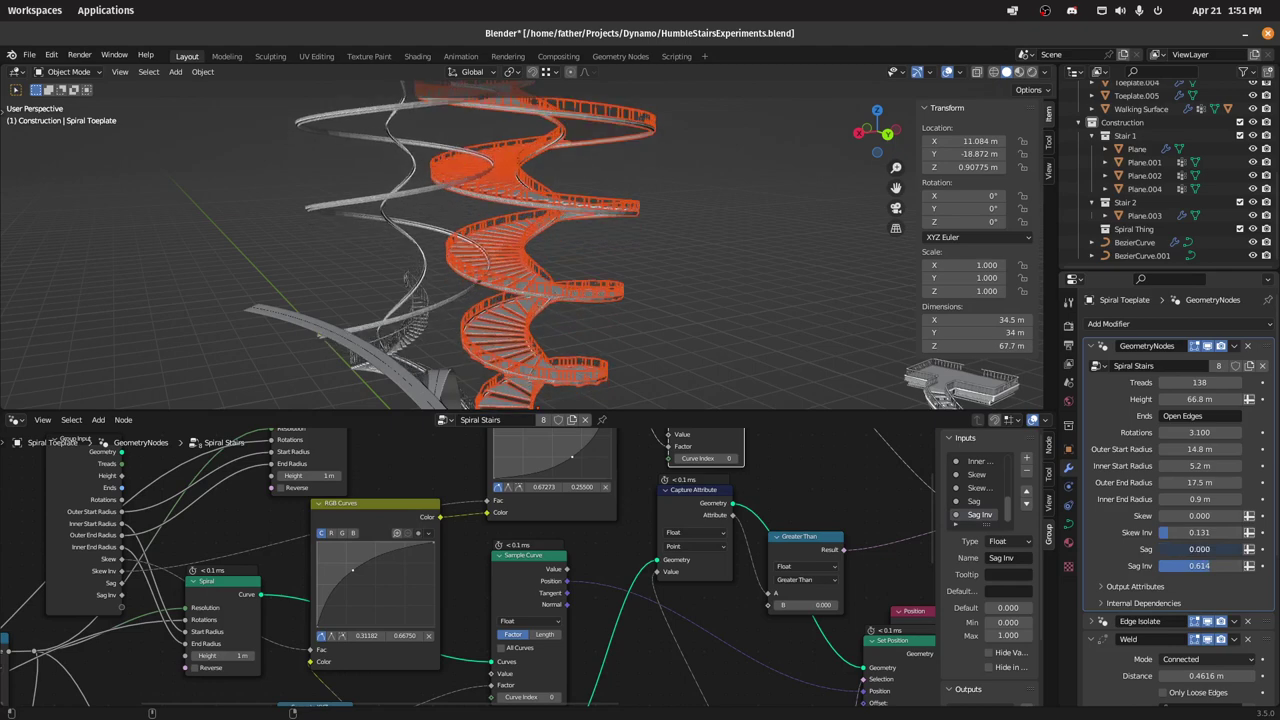
key("ctrl+z")
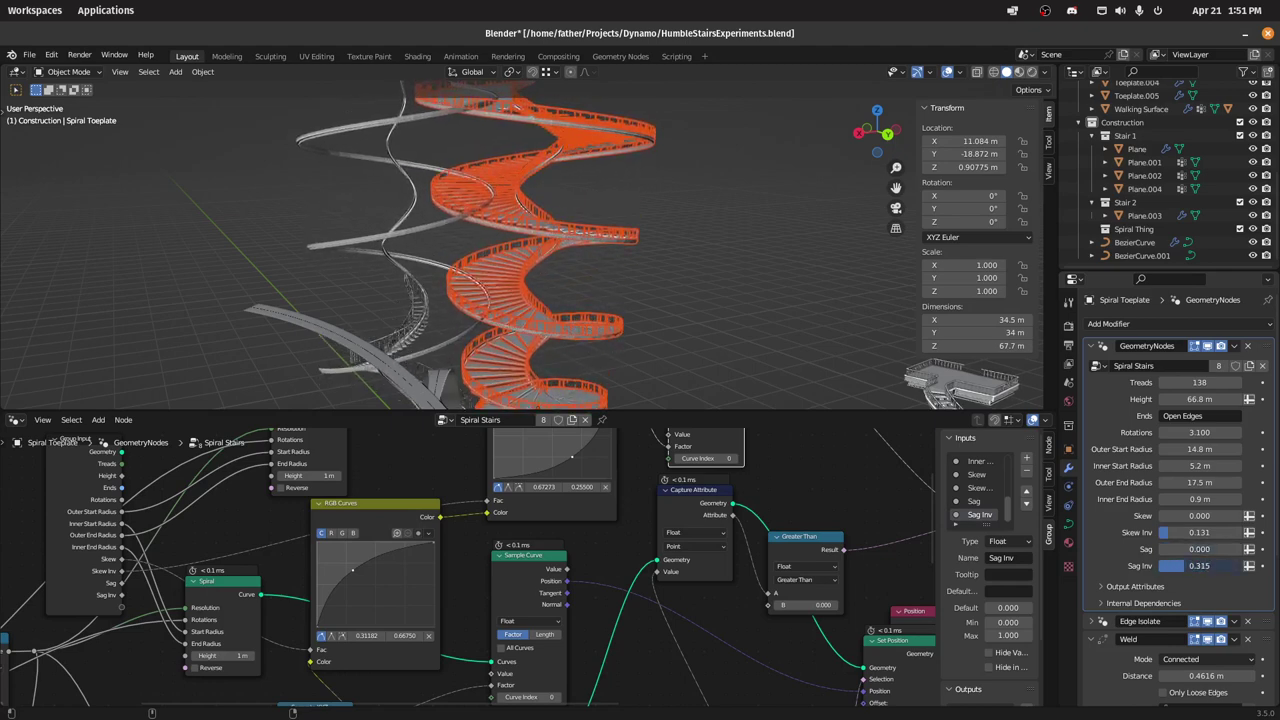
key("ctrl+z")
Step: Select the large spiral rails around the smaller staircase and add its Spiral Rail Verticals as the active object
middle_click_drag(690, 358, 615, 327)
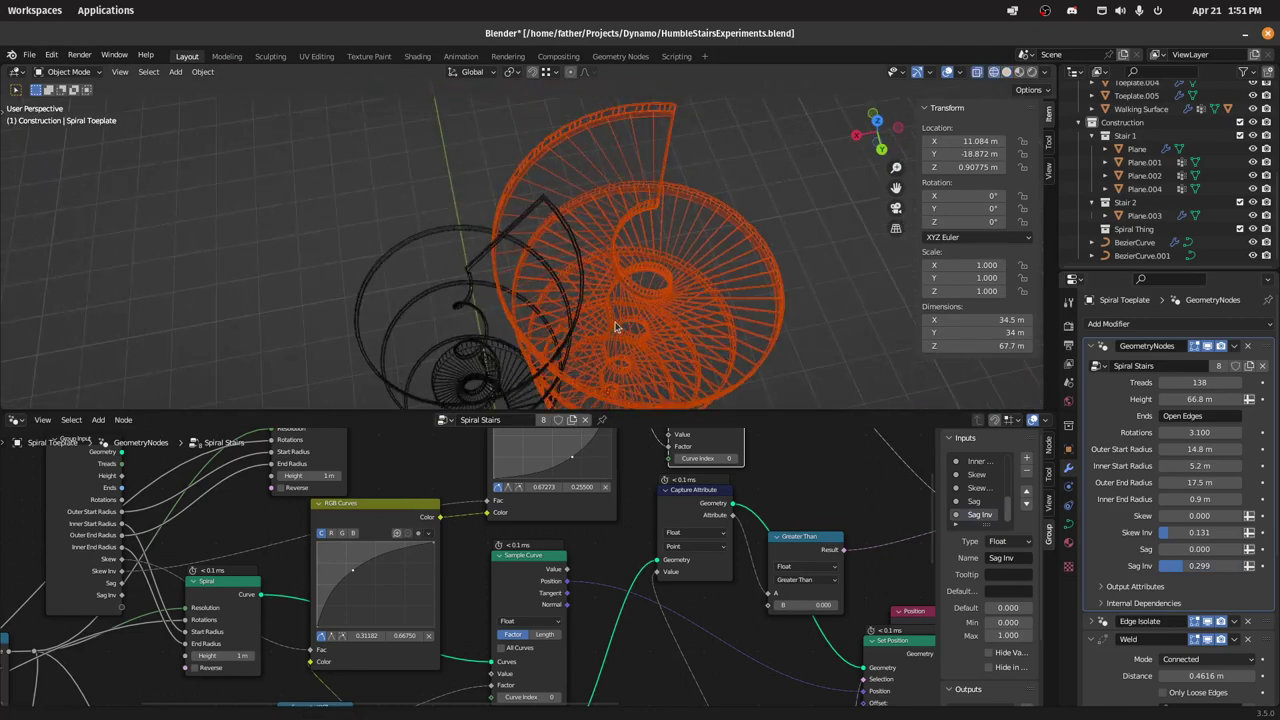
left_click(416, 240)
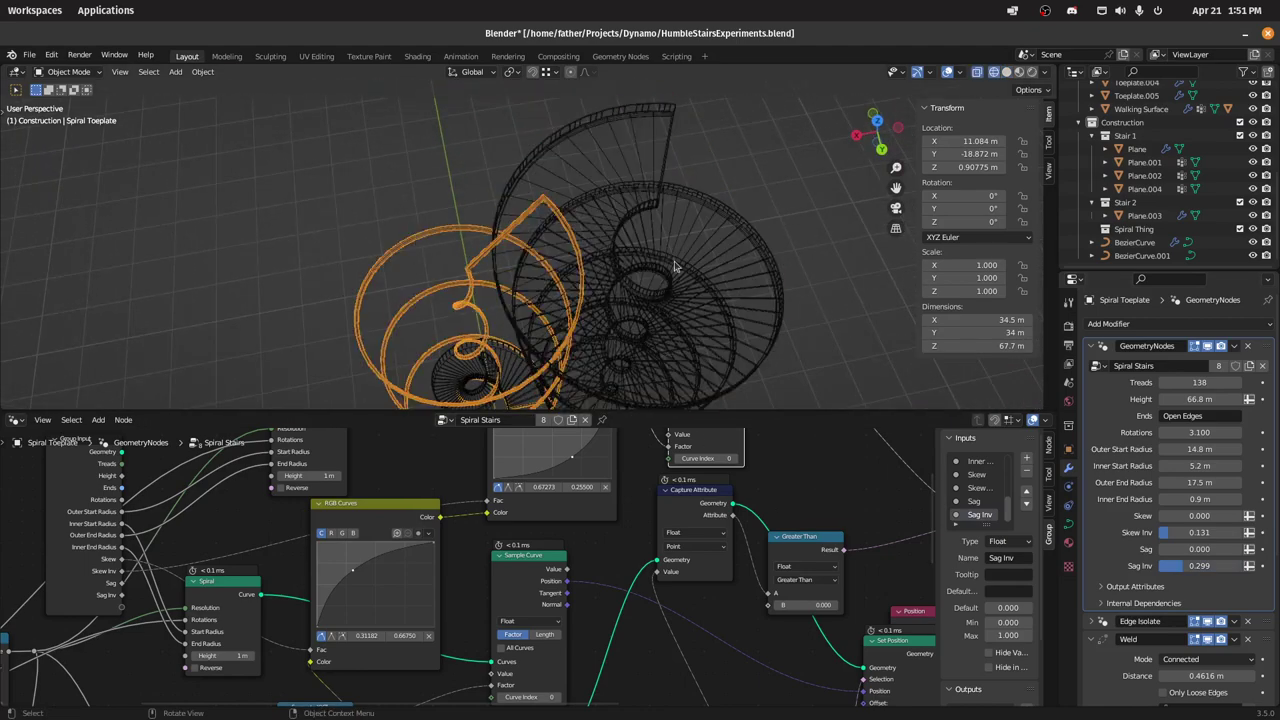
middle_click_drag(577, 328, 470, 295, "shift")
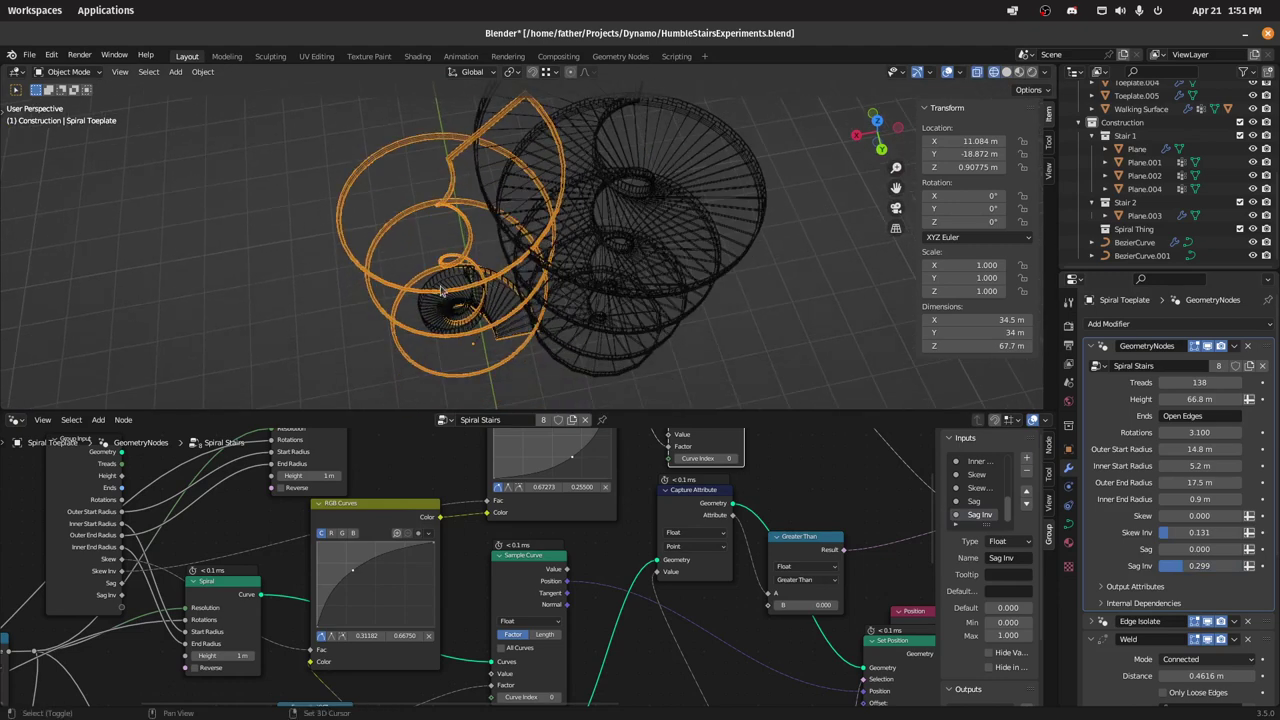
left_click(445, 286)
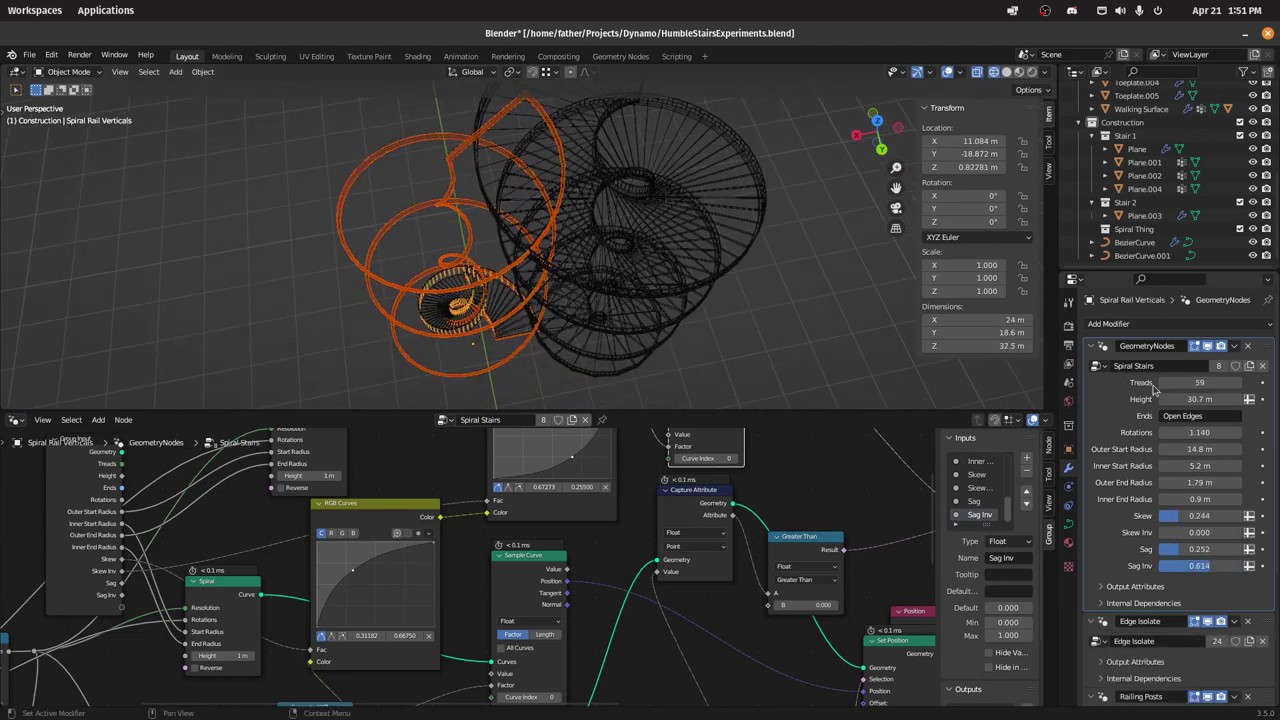
Step: Copy the Treads value from Spiral Rail Verticals to the selected spiral rails
right_click(1192, 386)
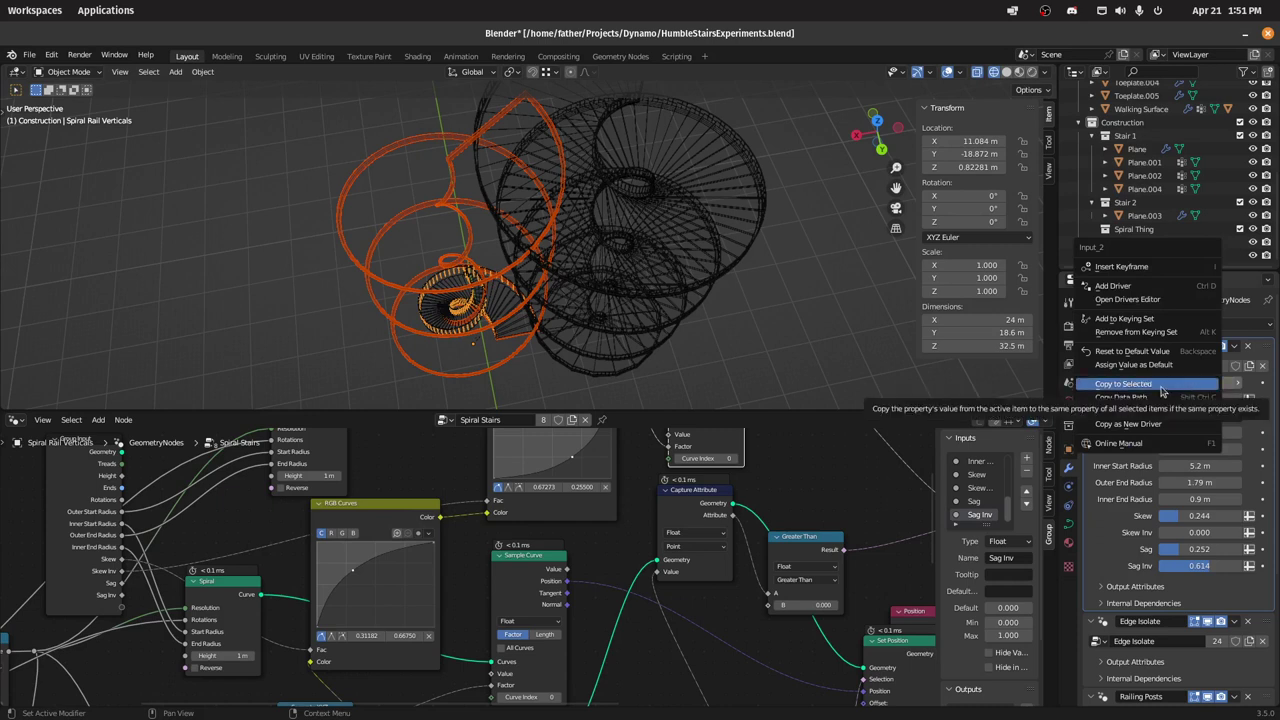
left_click(1135, 425)
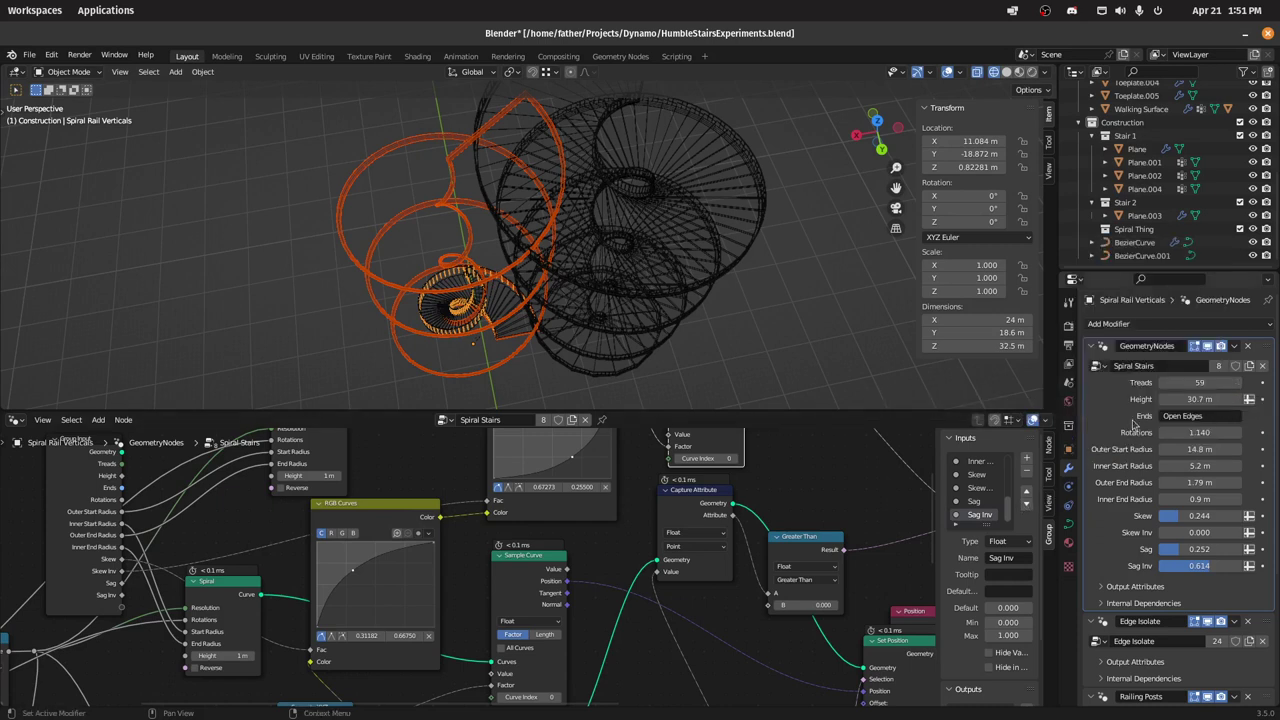
right_click(1179, 386)
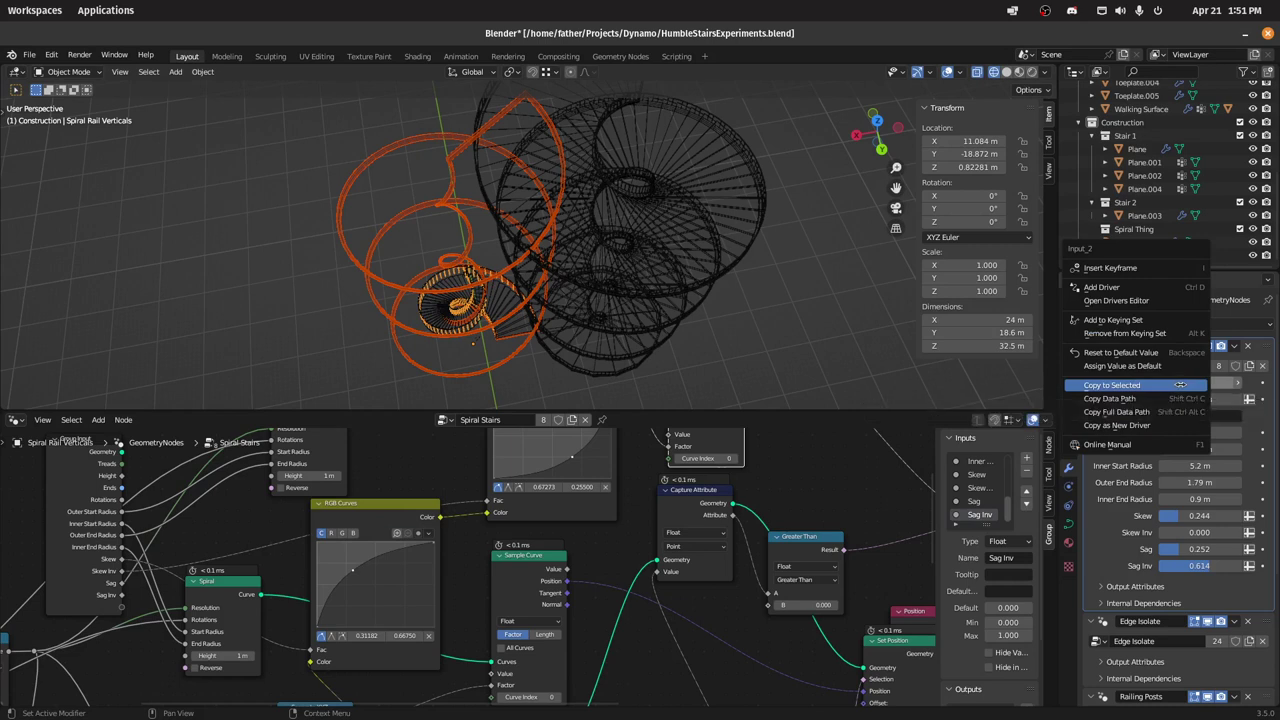
left_click(1179, 385)
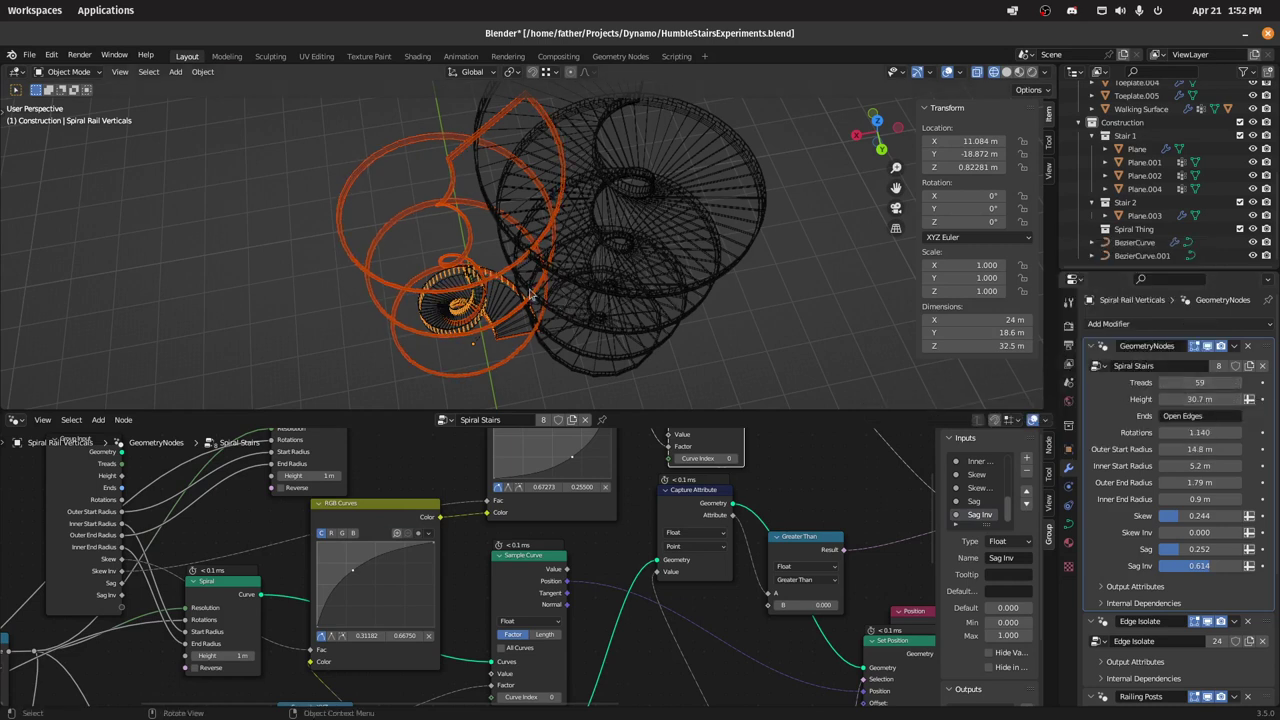
right_click(1195, 385)
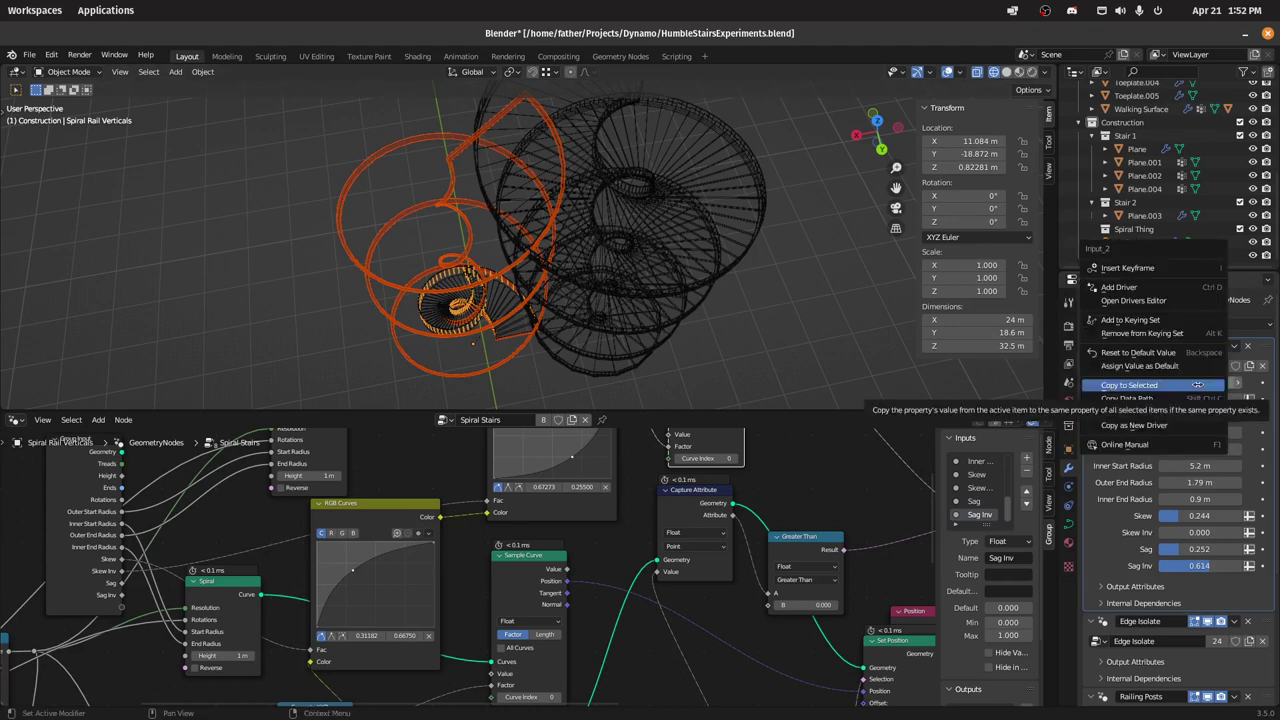
left_click(1197, 385)
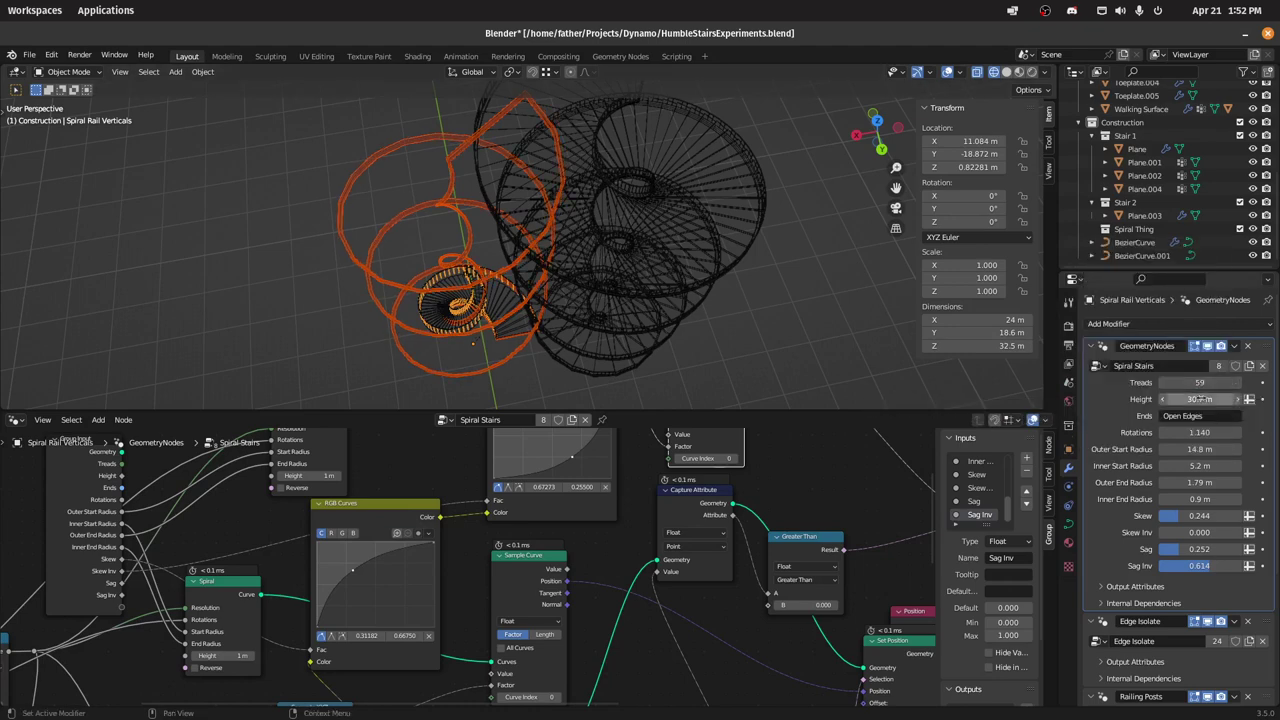
Step: Copy the Height and Rotations values from Spiral Rail Verticals to the selected spiral rails
right_click(1200, 398)
left_click(1200, 398)
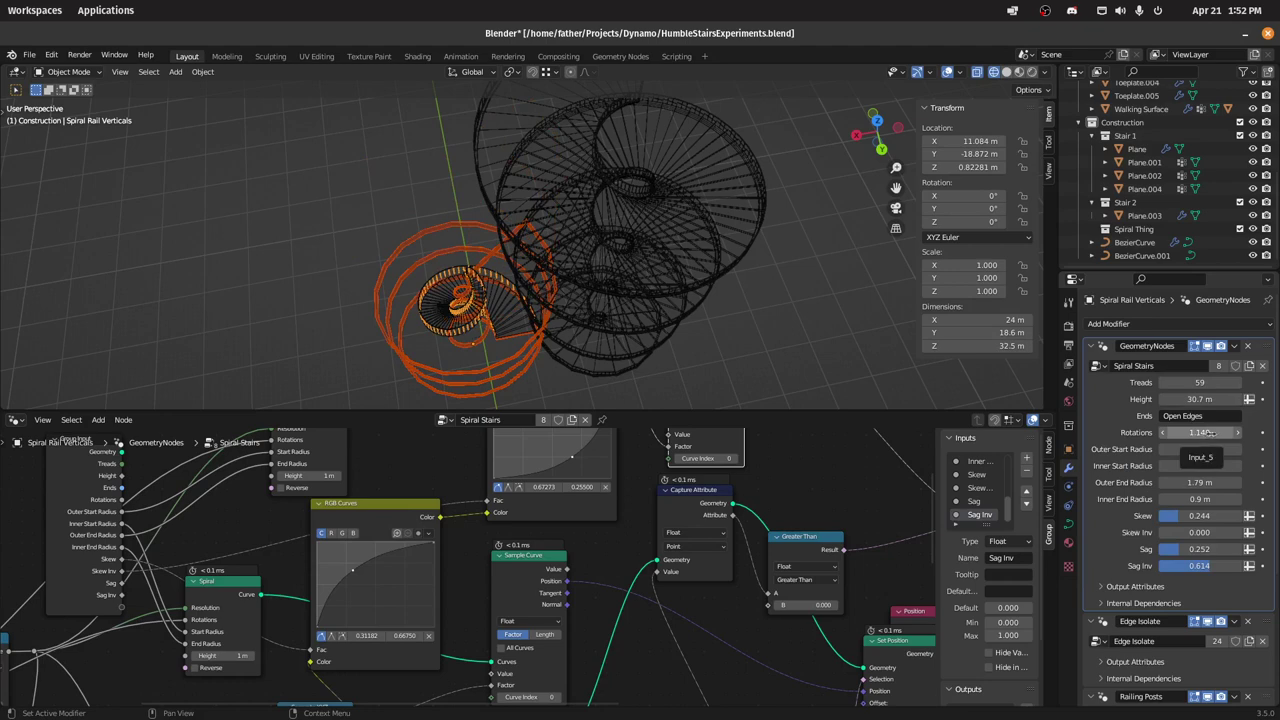
right_click(1213, 433)
left_click(1213, 433)
Step: Copy the outer and inner start radii and end radii from Spiral Rail Verticals to the selected spiral rails
right_click(1205, 450)
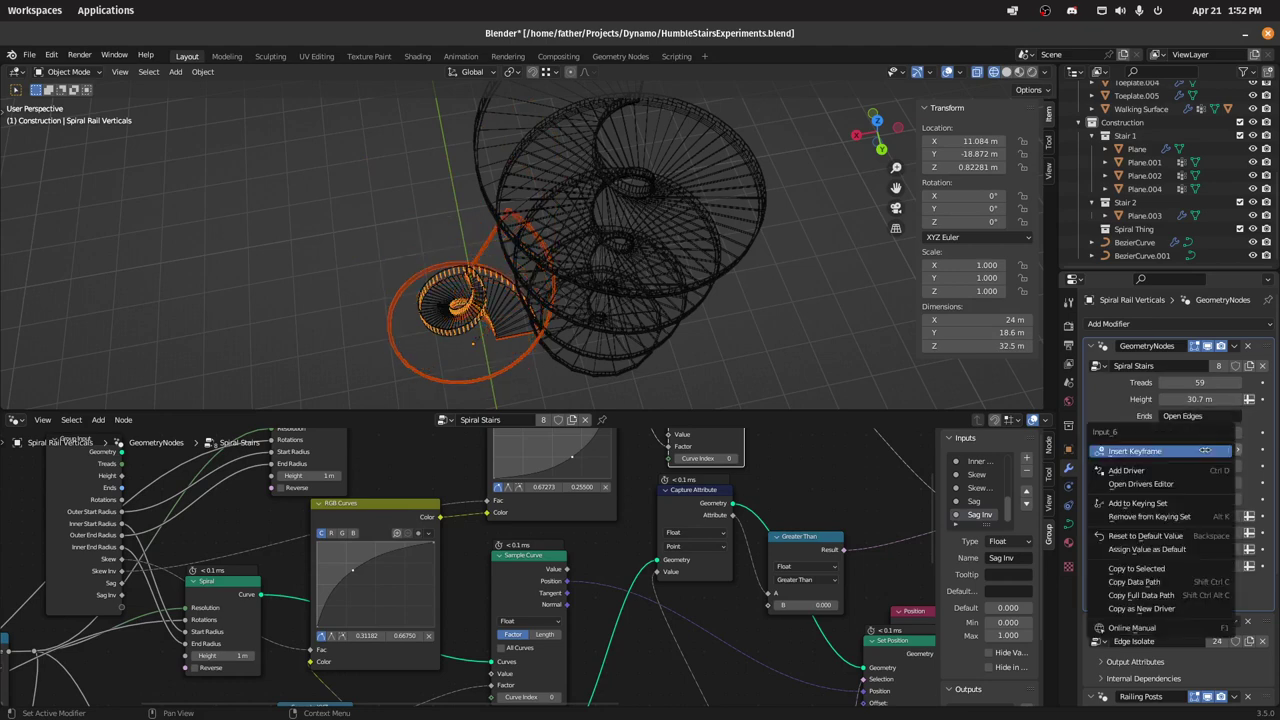
key("c")
right_click(1201, 464)
key("c")
right_click(1199, 484)
key("c")
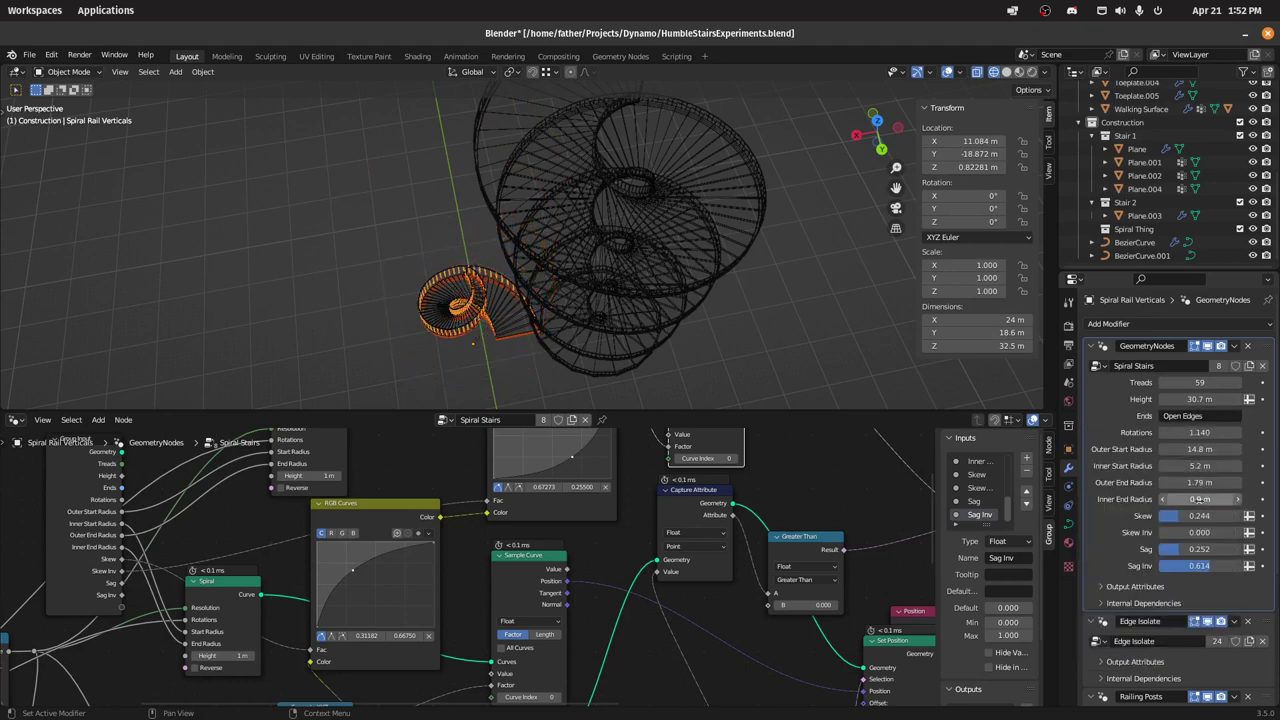
right_click(1201, 500)
key("c")
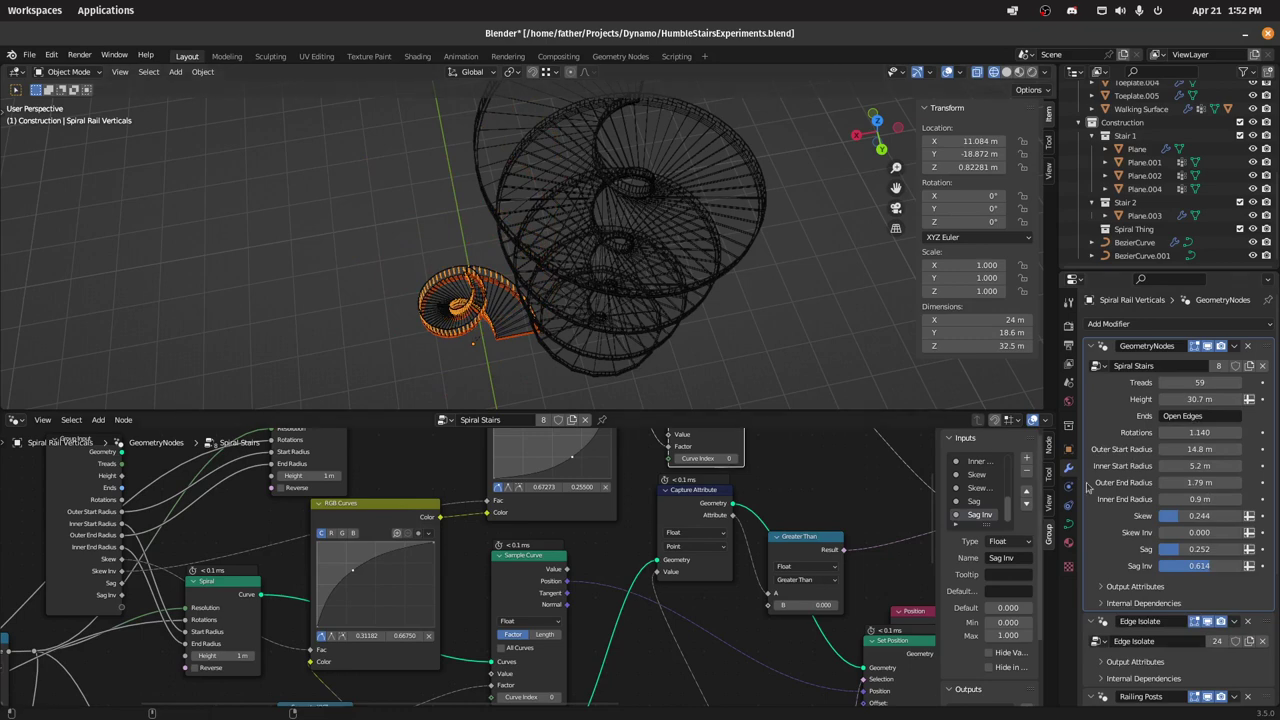
Step: Copy the Skew, Skew Inv, Sag and Sag Inv values from Spiral Rail Verticals to the selected rails
right_click(1197, 519)
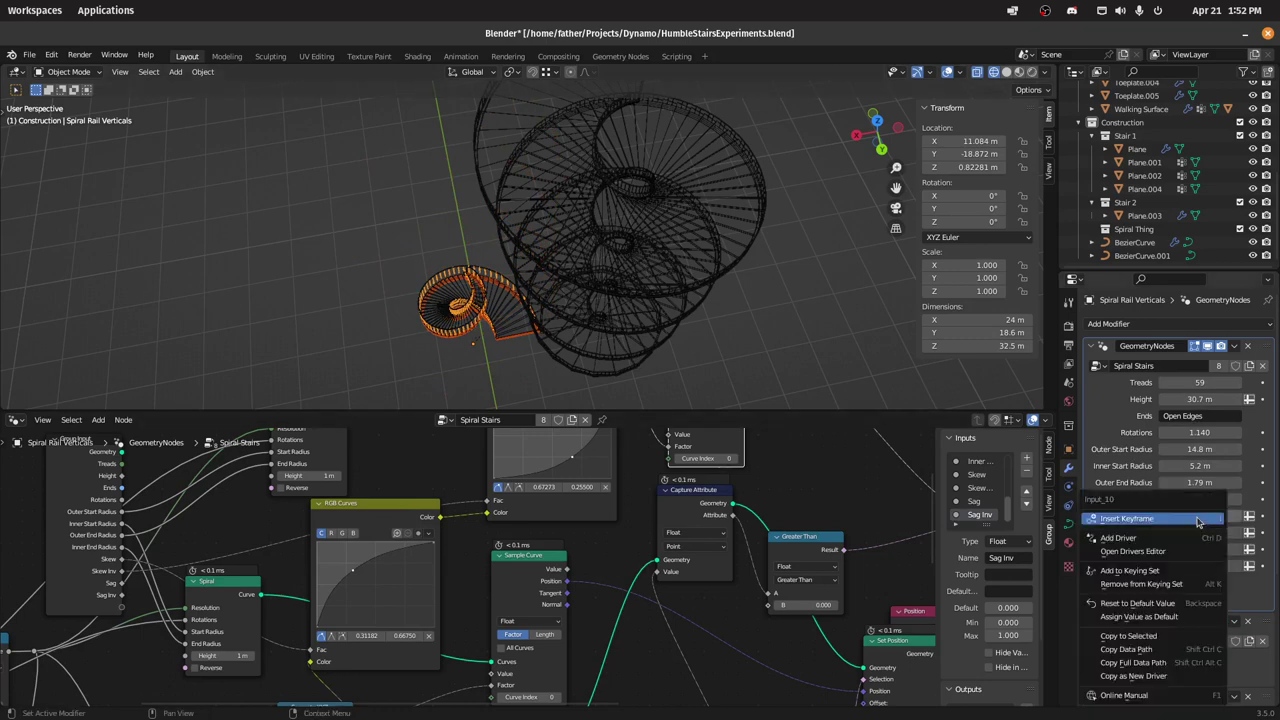
key("c")
right_click(1191, 535)
key("c")
right_click(1193, 551)
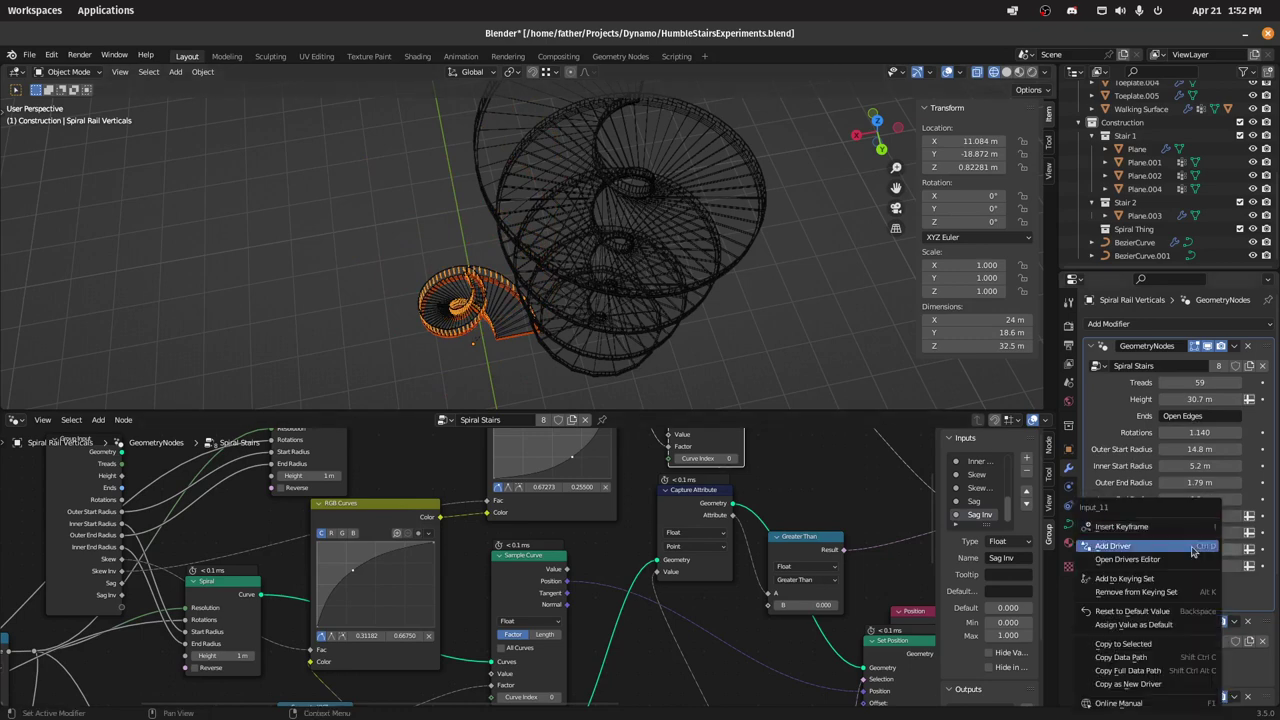
key("c")
right_click(1192, 566)
key("c")
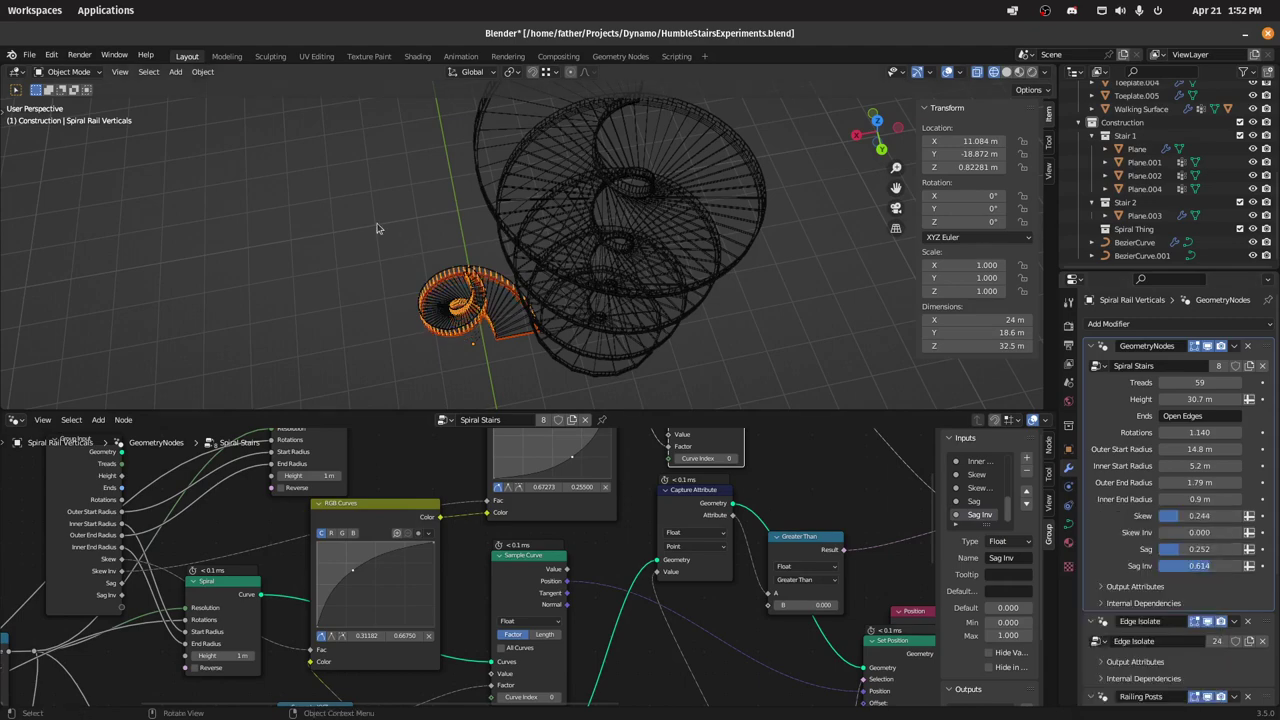
Step: Deselect the spiral rails and switch the viewport from wireframe to solid shading to inspect the large spiral staircase
left_click(378, 228)
key("shift+z")
middle_click_drag(562, 292, 689, 189)
scroll(617, 235, "up", 4)
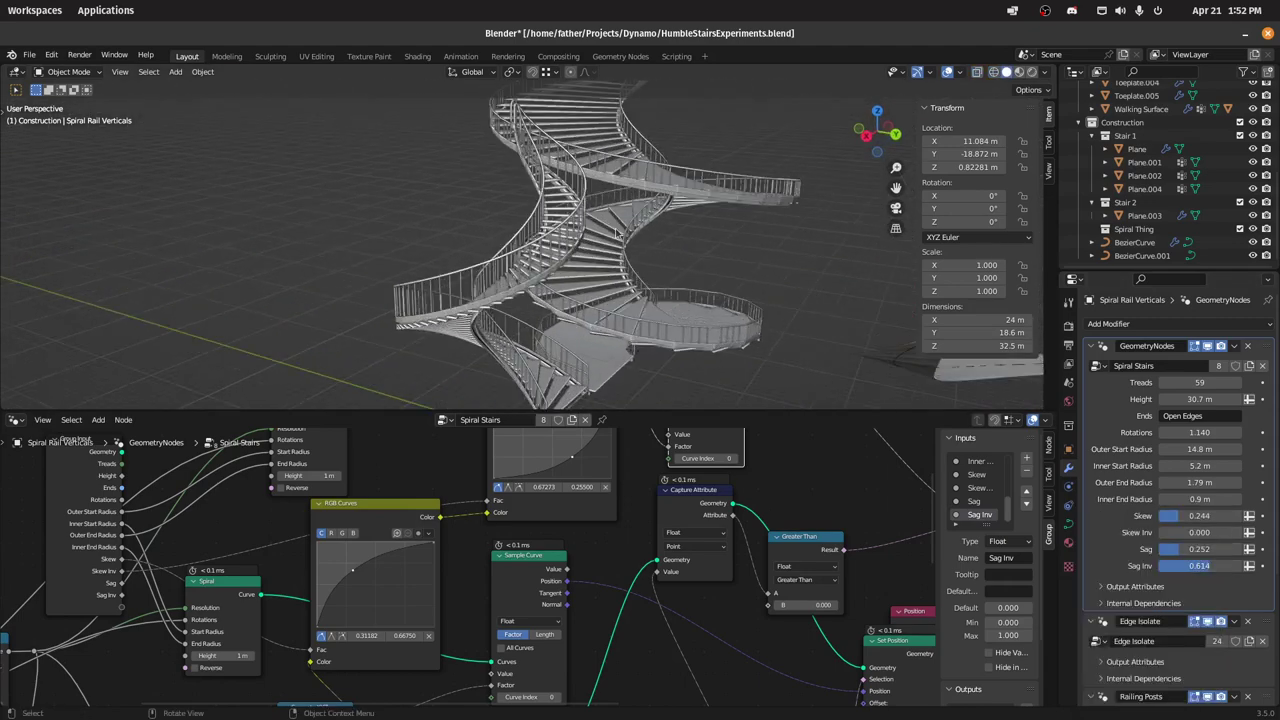
middle_click_drag(641, 249, 621, 209)
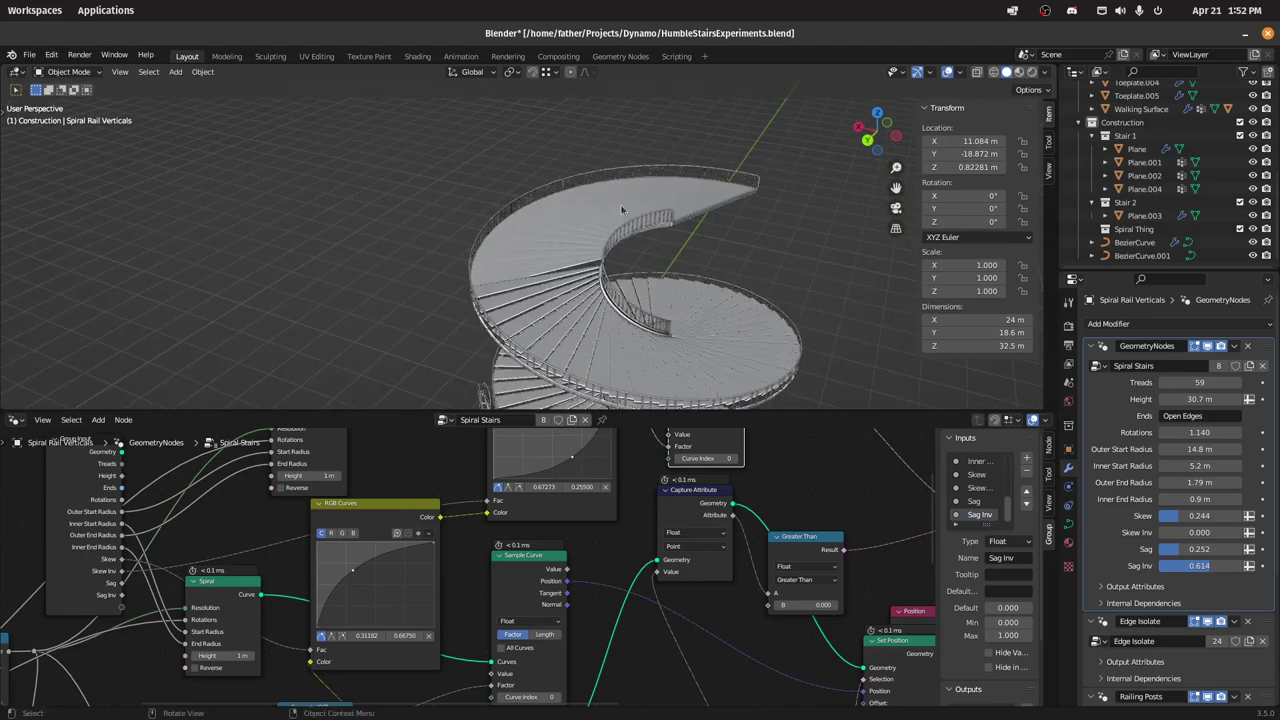
Step: Select the large staircase's Spiral Treads.001 and lower its Stair Treadify Acceptable Angle to 0.131
left_click(618, 206)
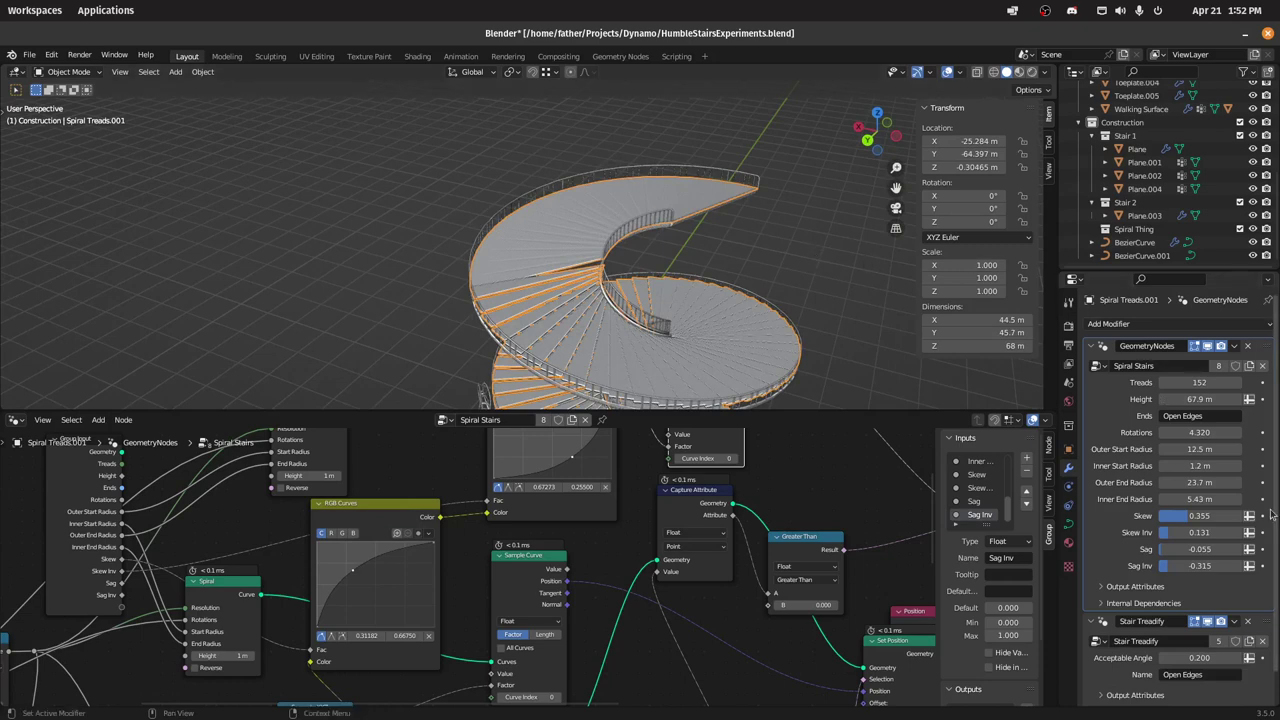
scroll(1130, 645, "down", 1)
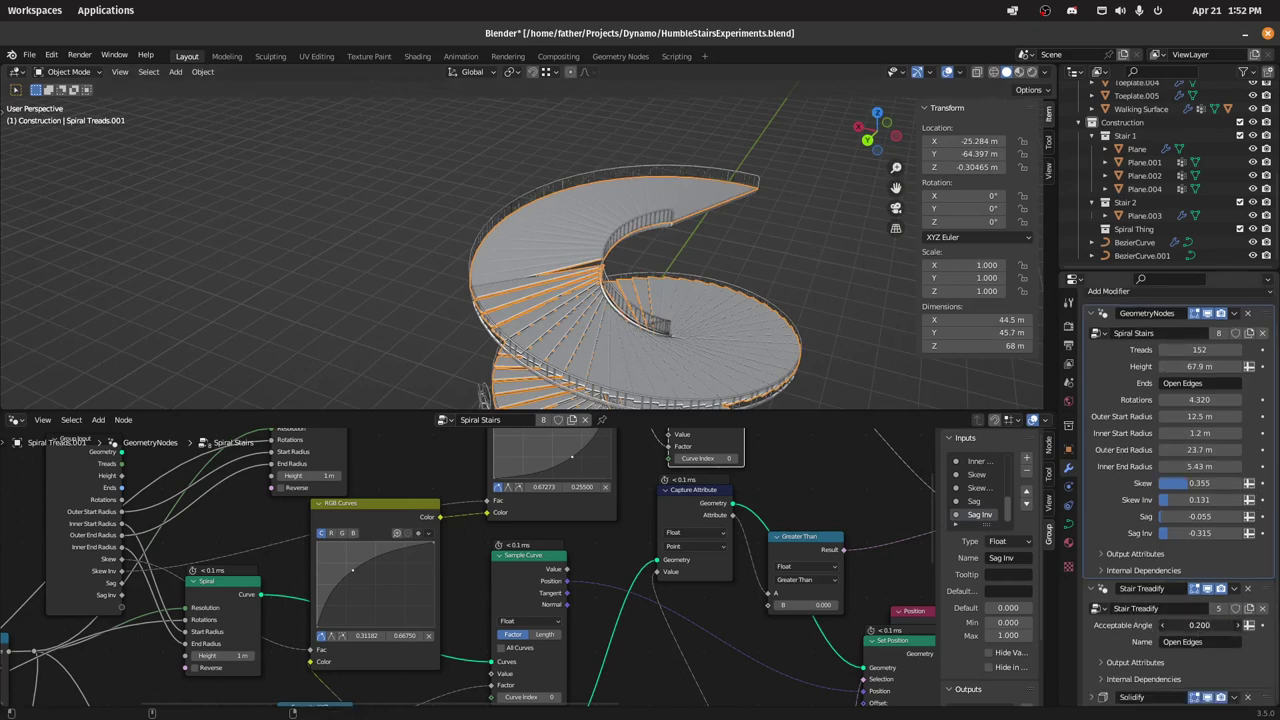
left_click_drag(1199, 625, 1180, 625)
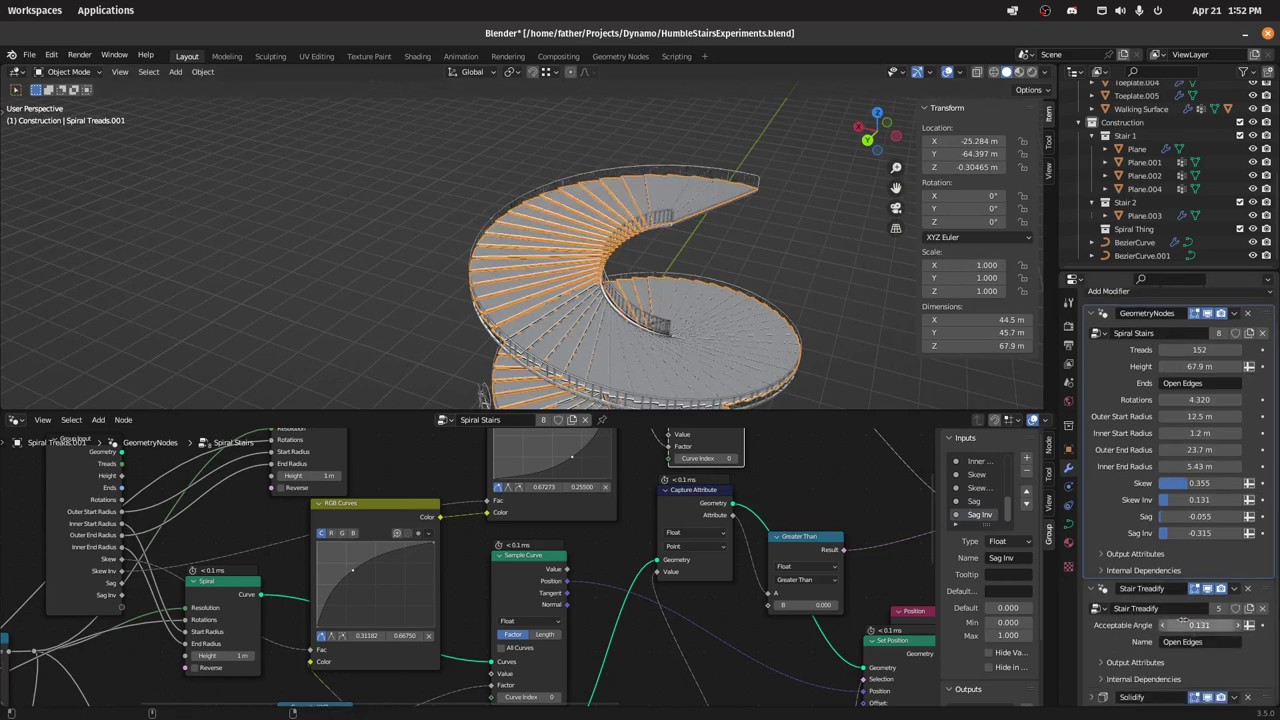